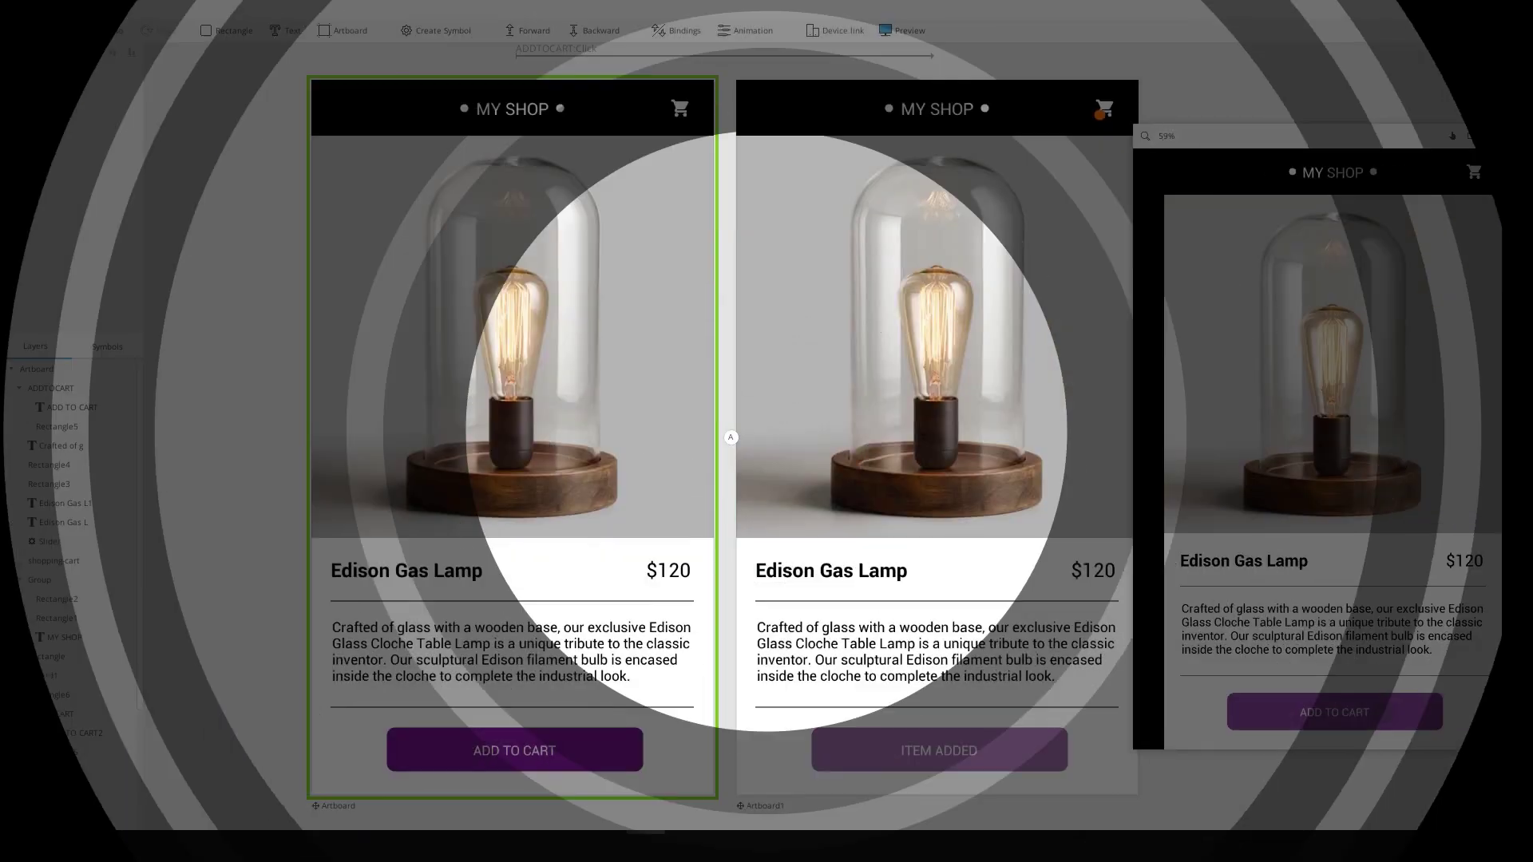
# - Try the shop prototype in the preview: add the lamp to the cart and swipe through the product images
pyautogui.click(1334, 711)
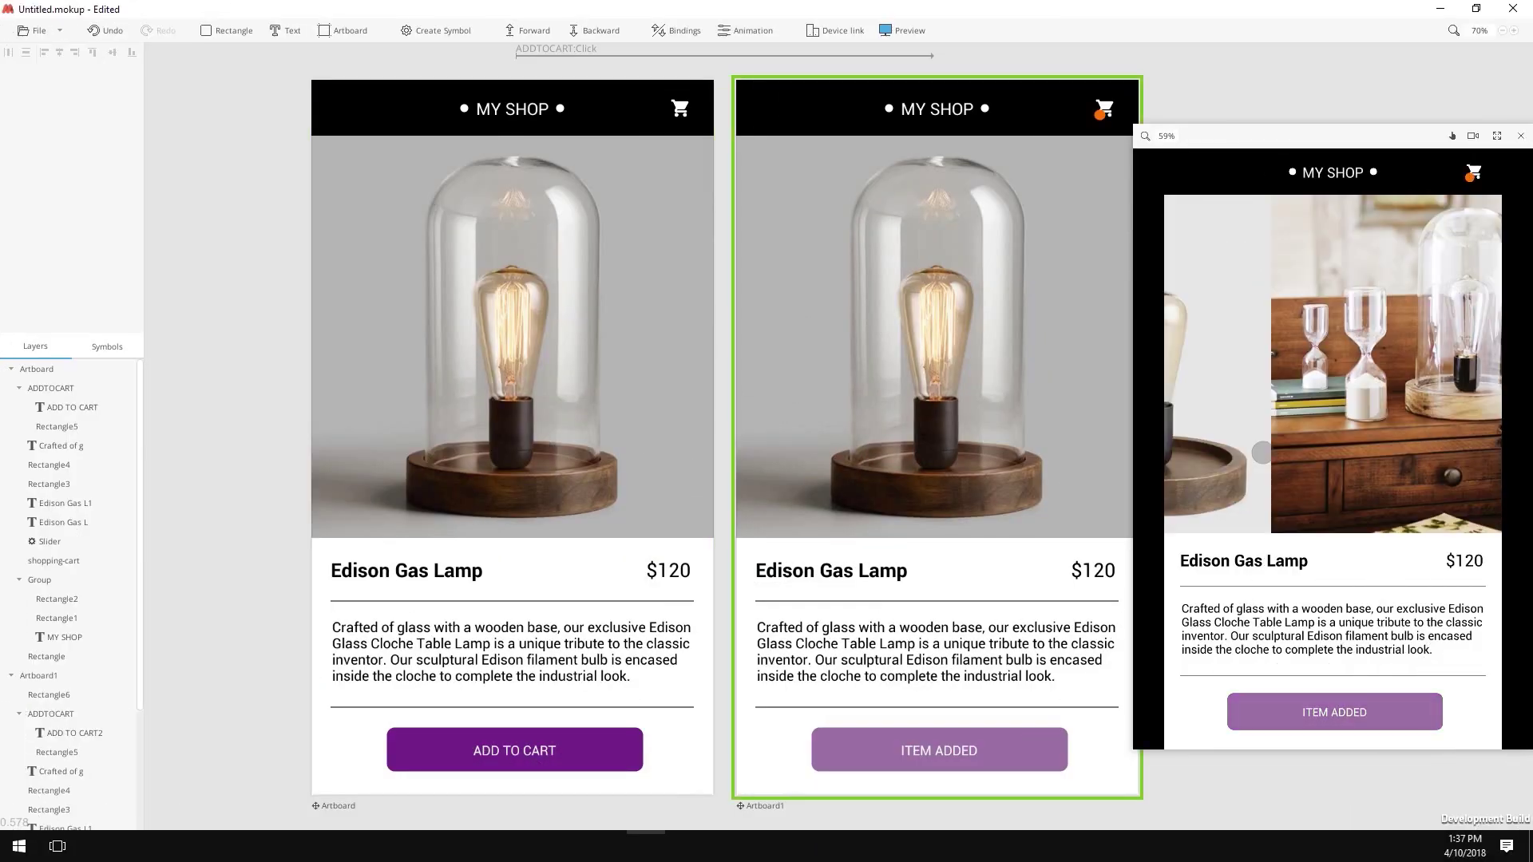
pyautogui.moveTo(1261, 452); pyautogui.dragTo(1398, 442)
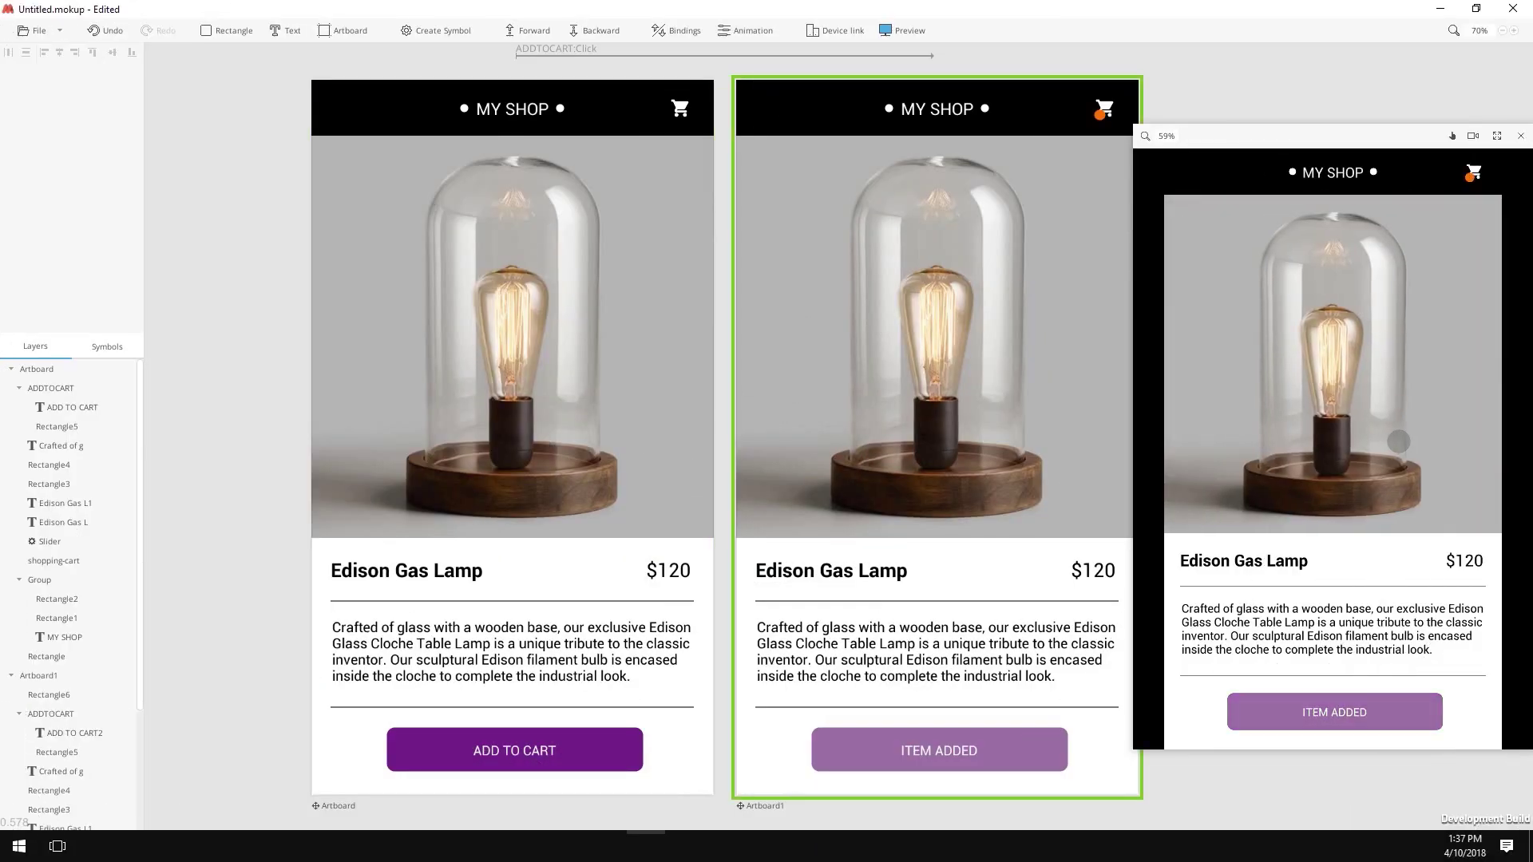
pyautogui.click(496, 347)
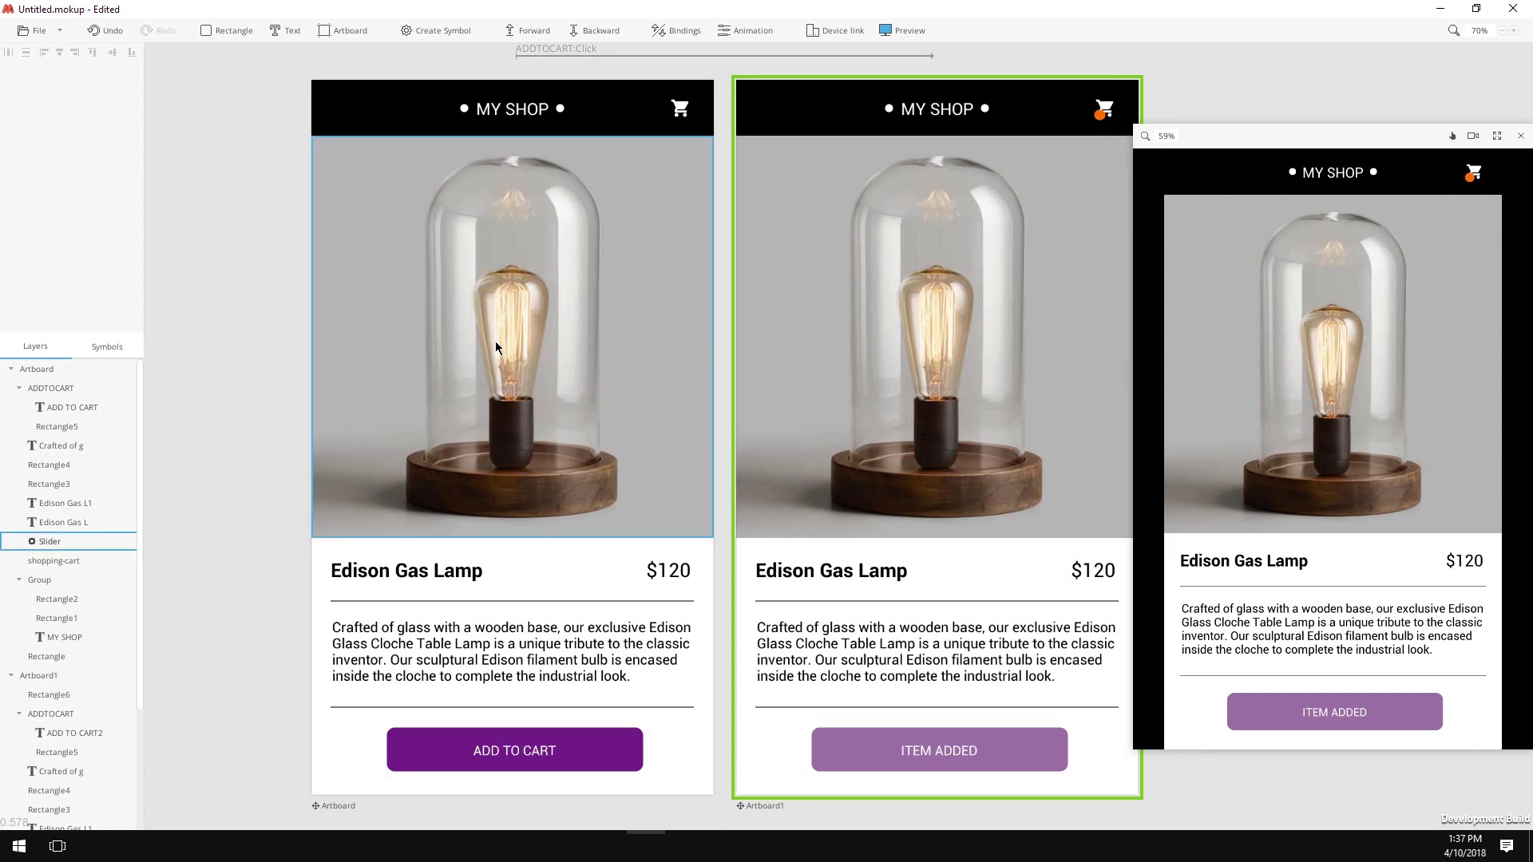
pyautogui.click(1327, 438)
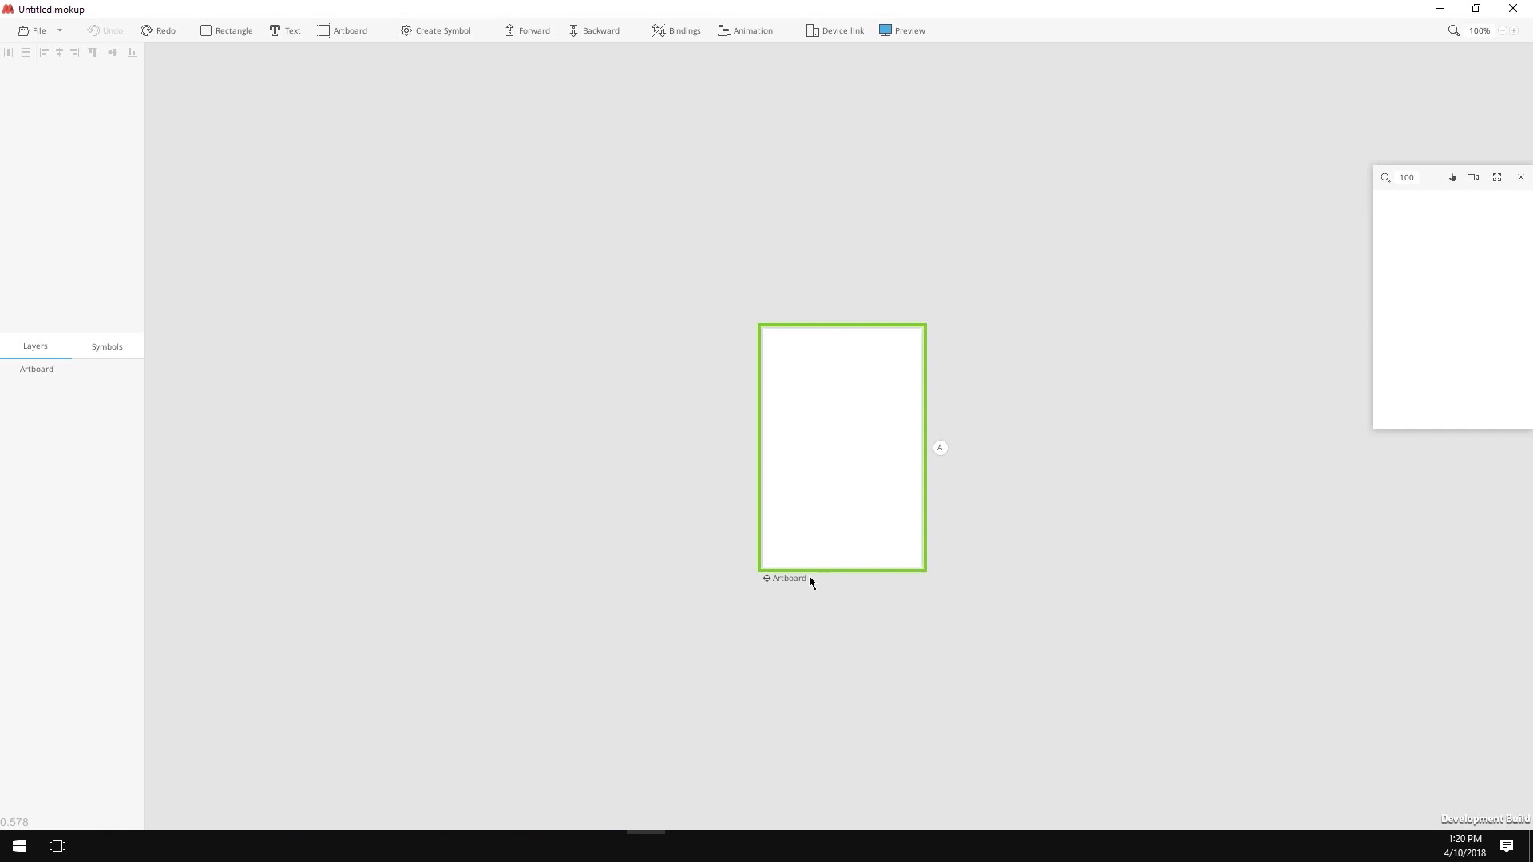
# - Set the artboard's size to 720 wide by 1280 high
pyautogui.click(780, 577)
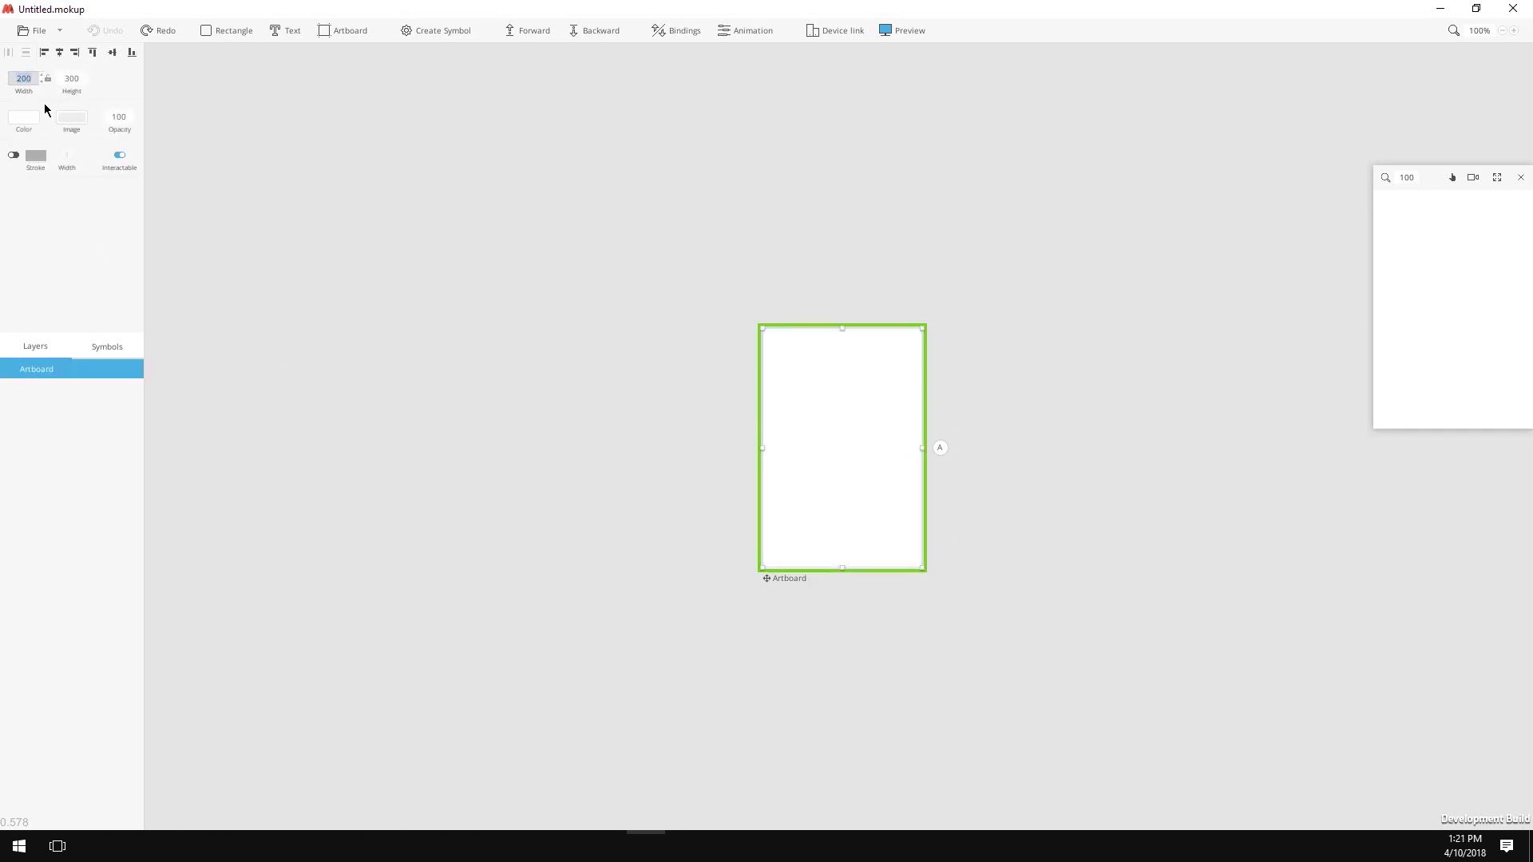
pyautogui.write('720')
pyautogui.press('Tab')
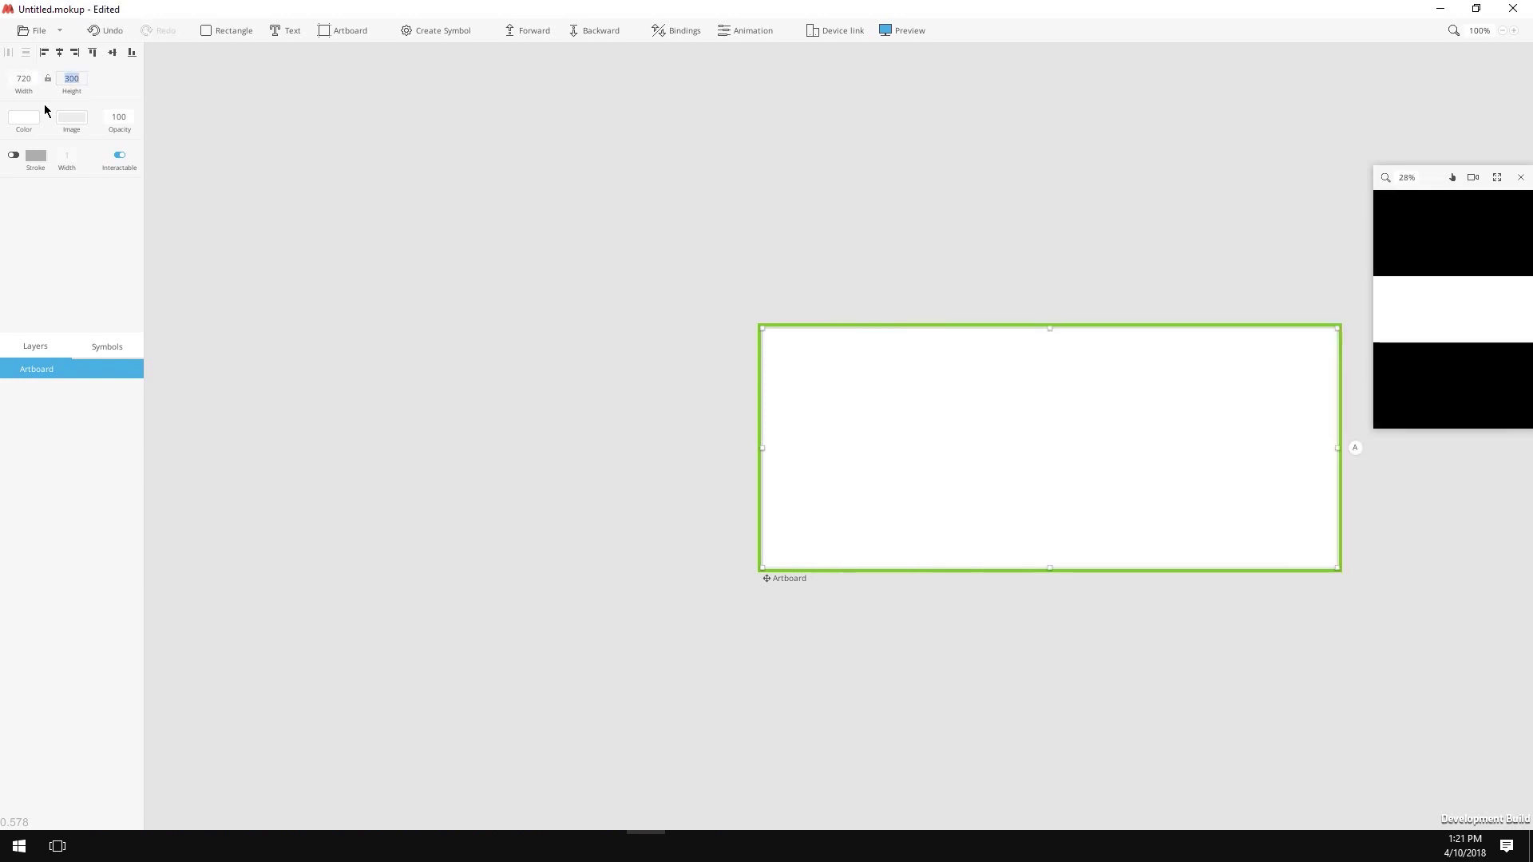
pyautogui.write('1280')
pyautogui.press('Return')
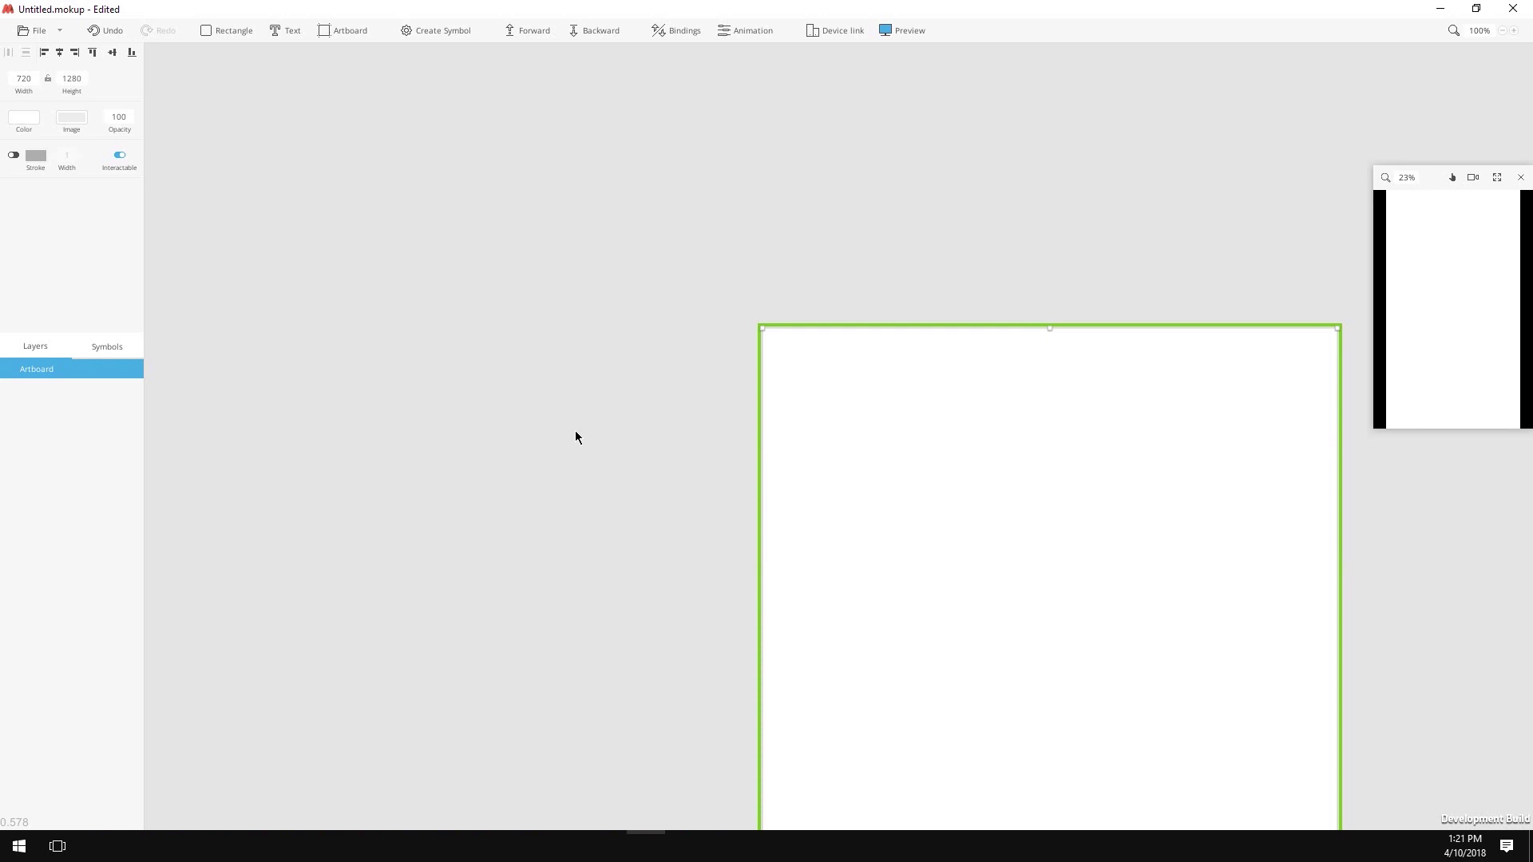
pyautogui.click(358, 186)
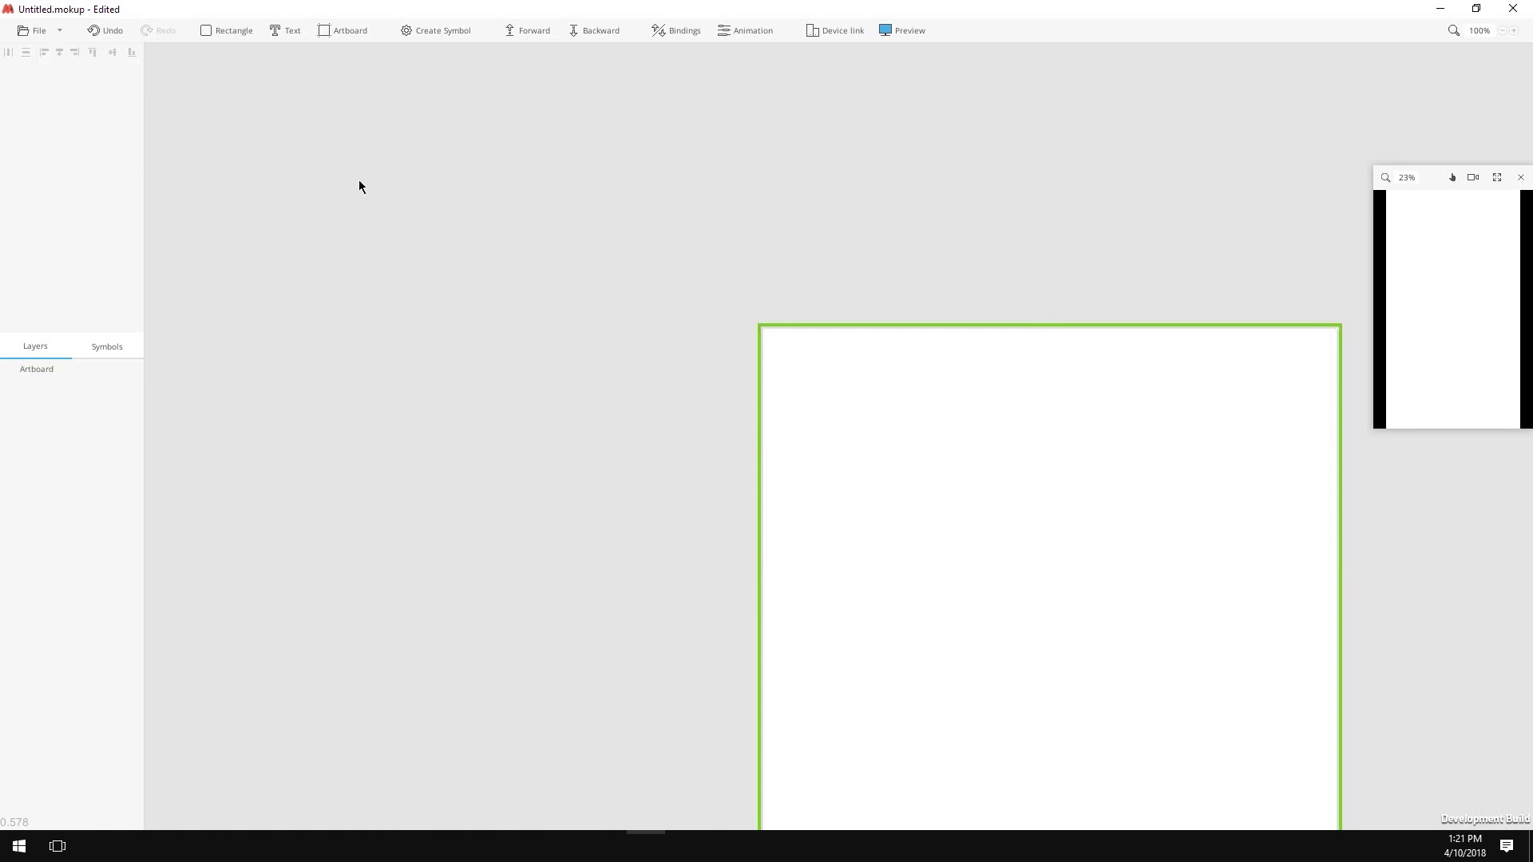
# - Place a rectangle of about 44 by 44 in the upper part of the artboard
pyautogui.click(227, 30)
pyautogui.moveTo(226, 56); pyautogui.dragTo(926, 421)
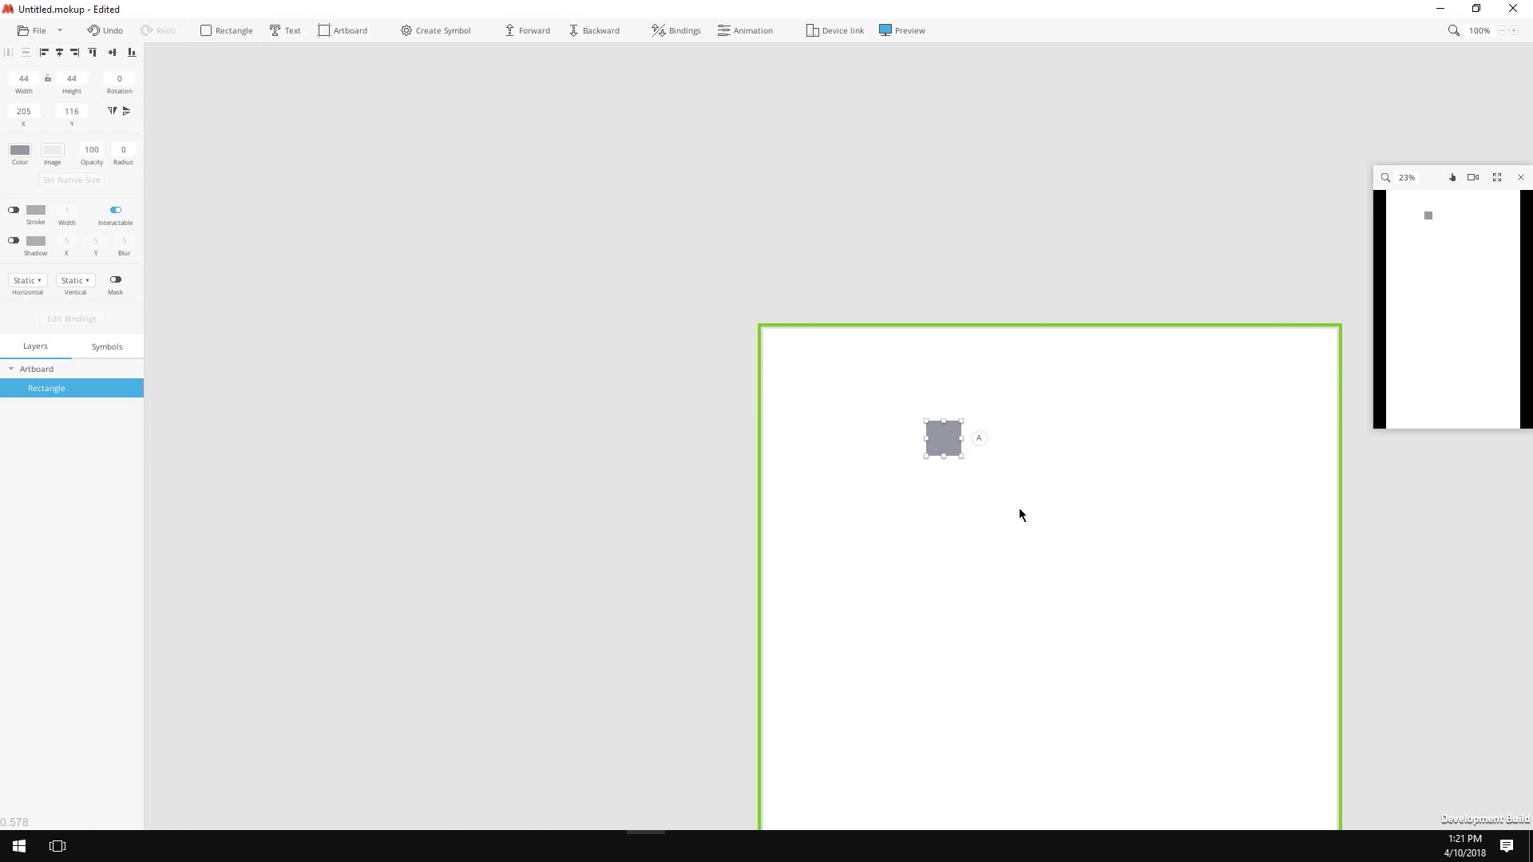
pyautogui.press('Escape')
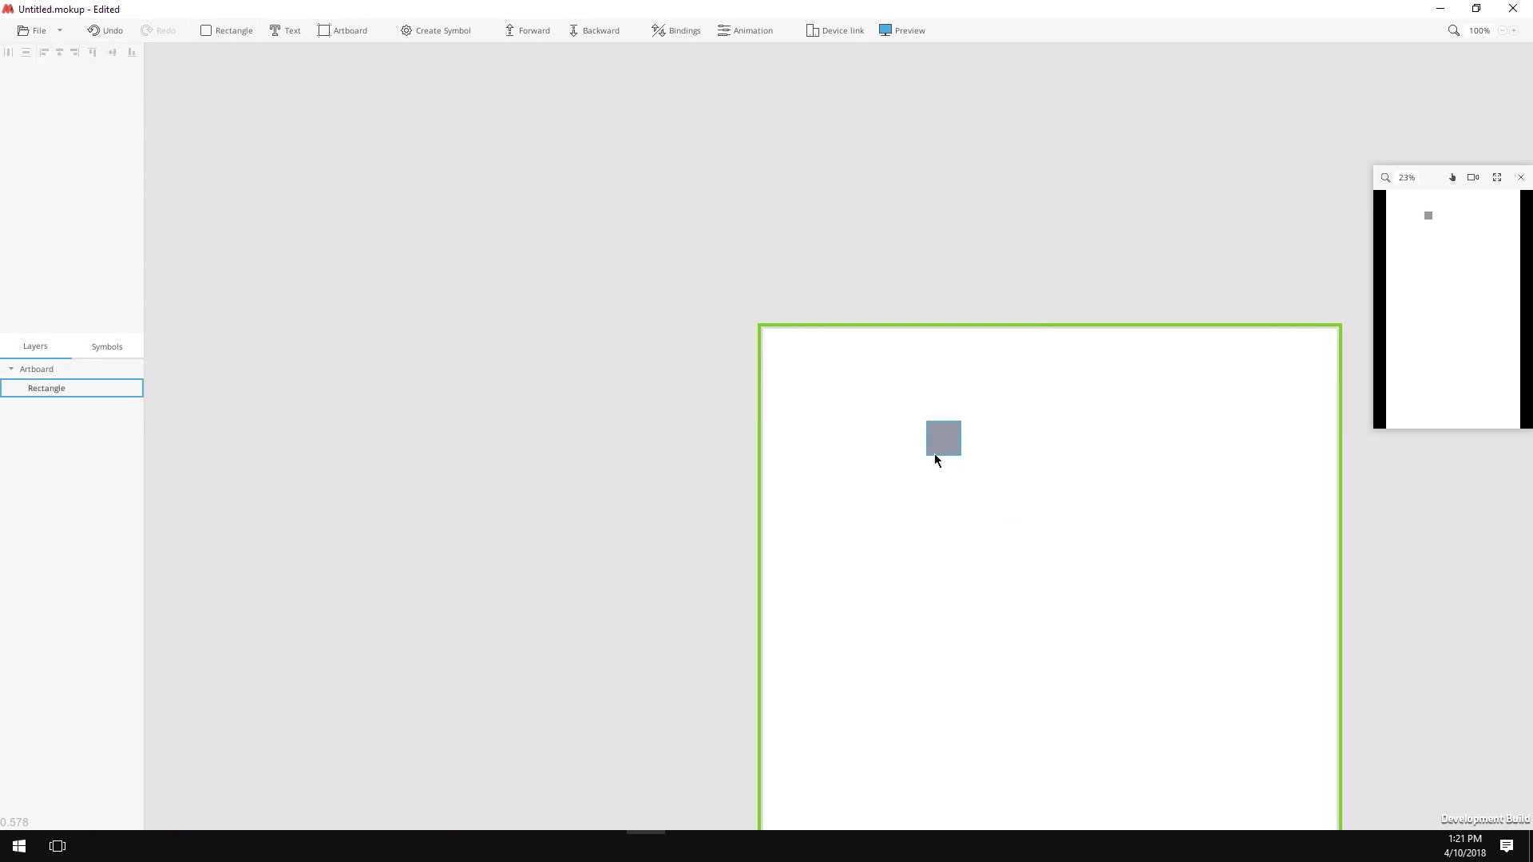
pyautogui.press('r')
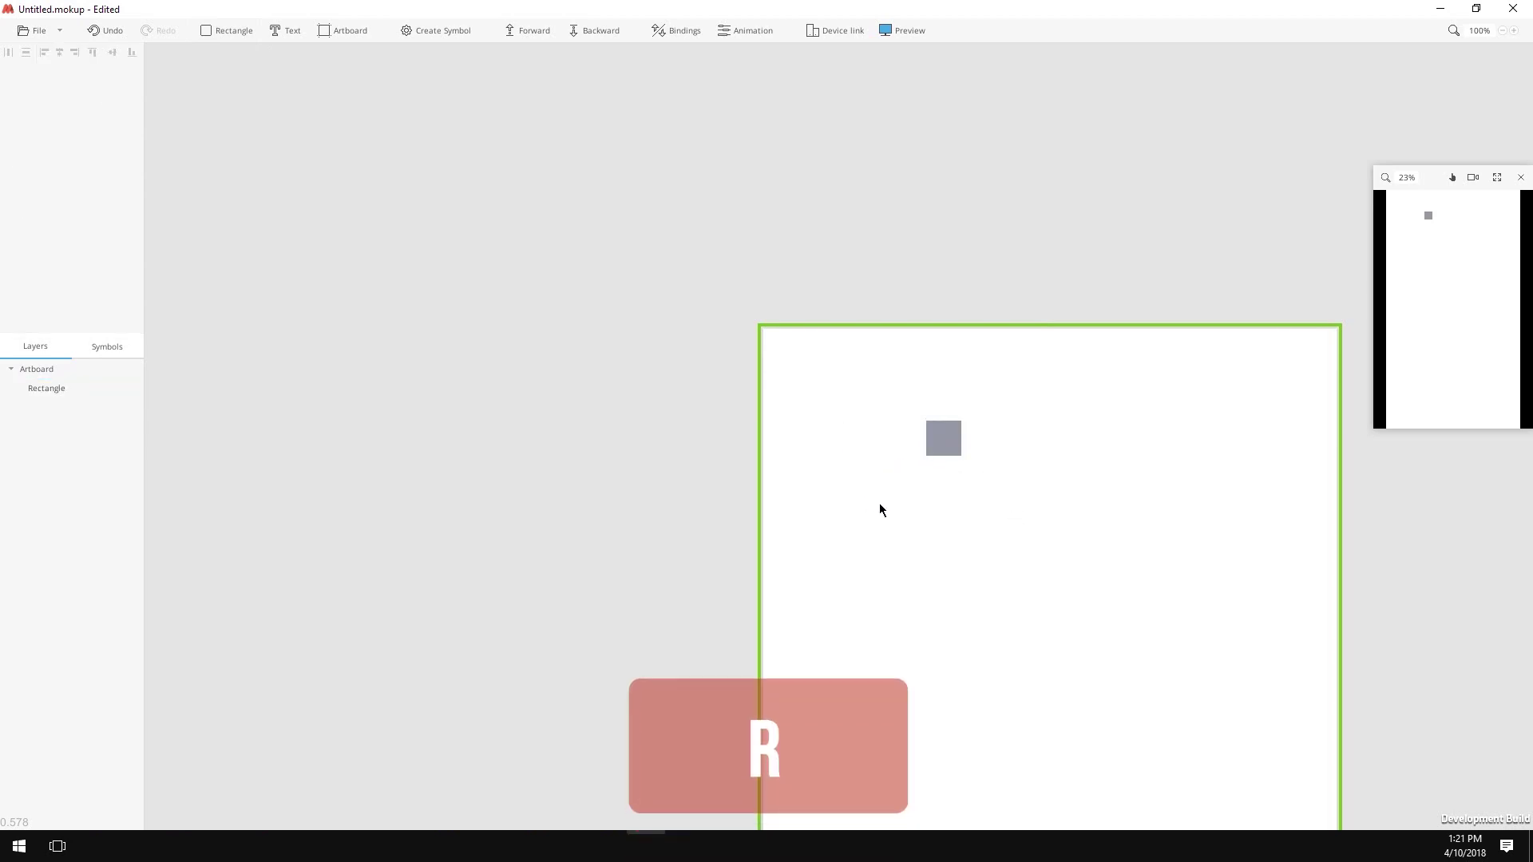
pyautogui.moveTo(862, 455); pyautogui.dragTo(846, 452)
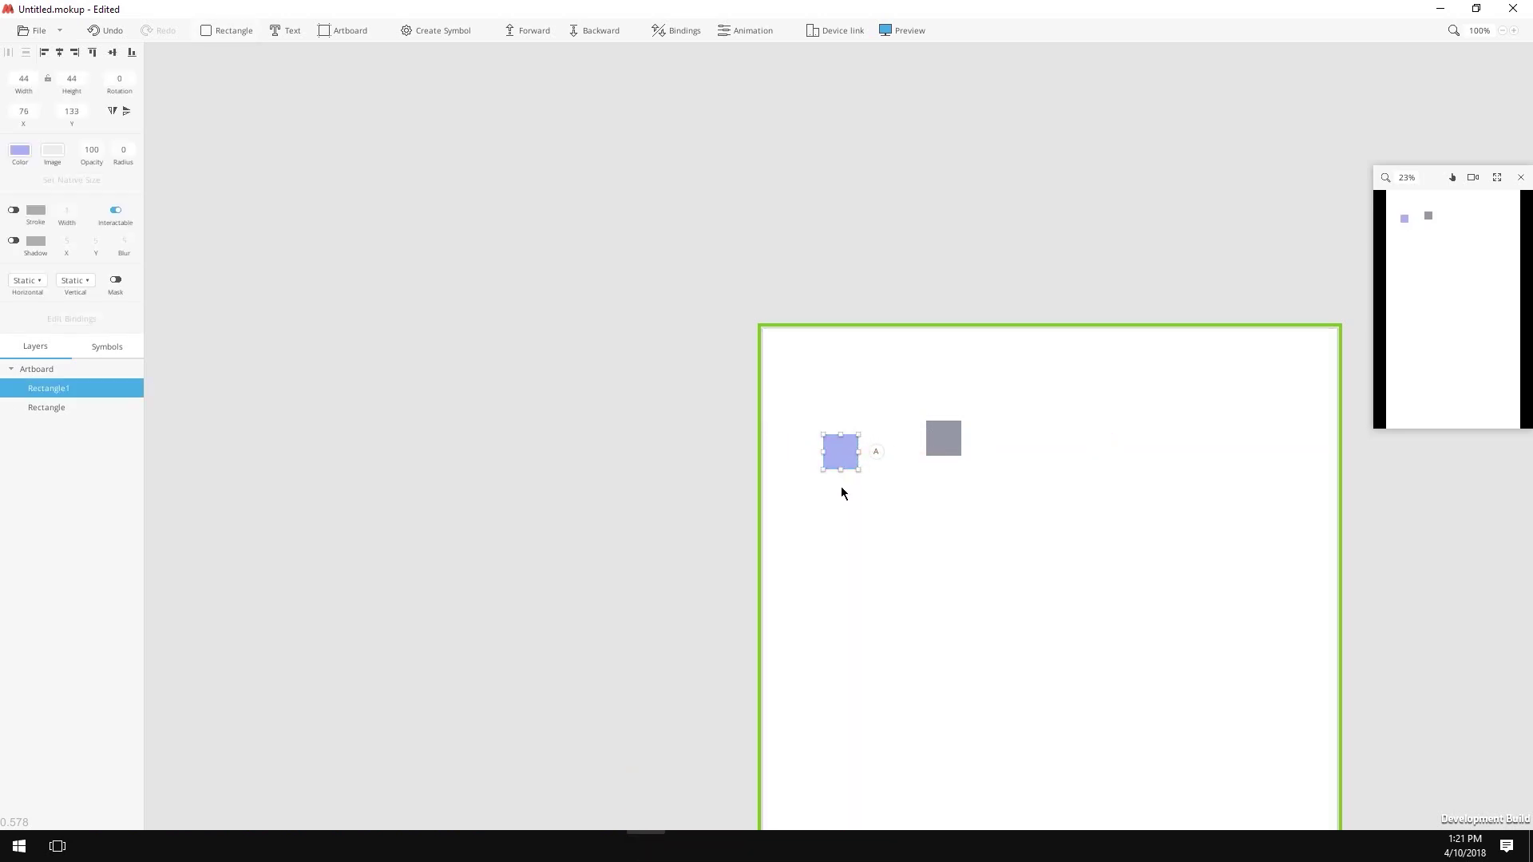
pyautogui.press('Delete')
# - Set the rectangle's size to 720 wide by 100 high
pyautogui.click(932, 452)
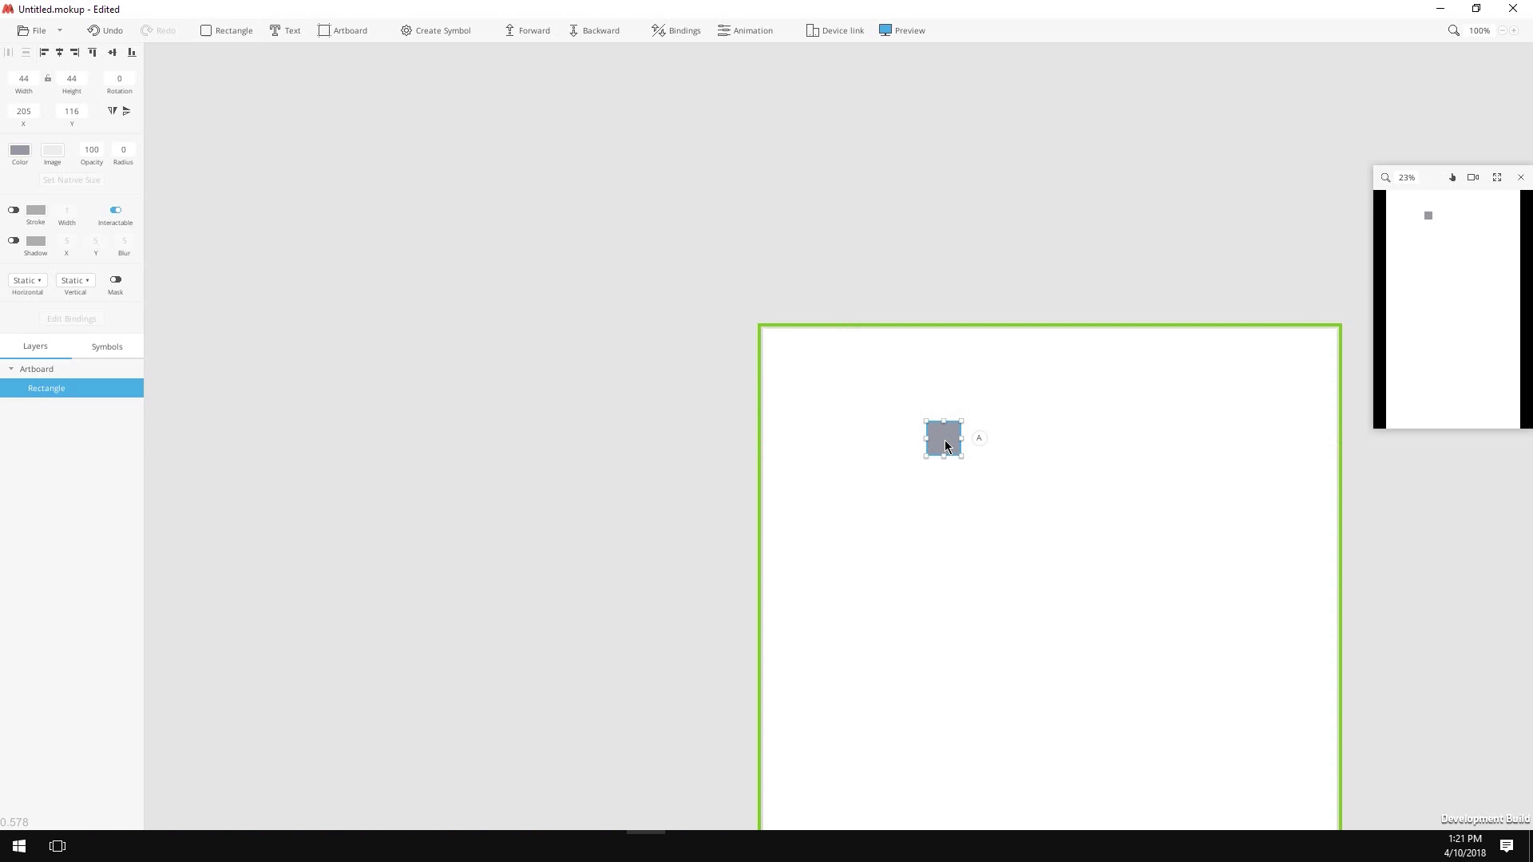
pyautogui.click(25, 85)
pyautogui.write('720')
pyautogui.press('Tab')
pyautogui.write('100')
pyautogui.press('Return')
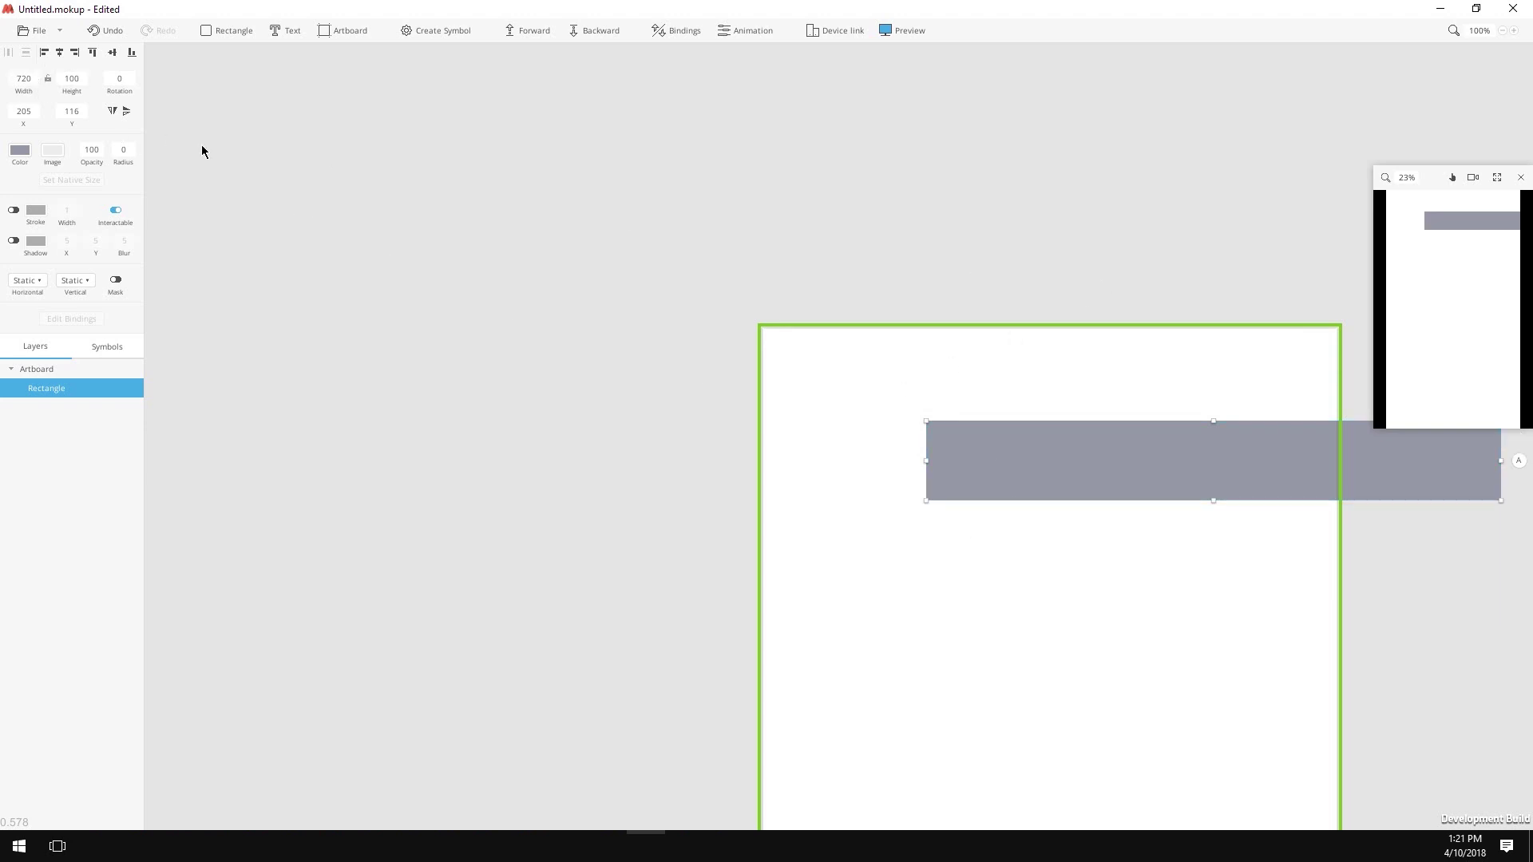
# - Fill the rectangle with black (#000000) and align it to the artboard's horizontal centre and top edge
pyautogui.click(19, 150)
pyautogui.click(27, 178)
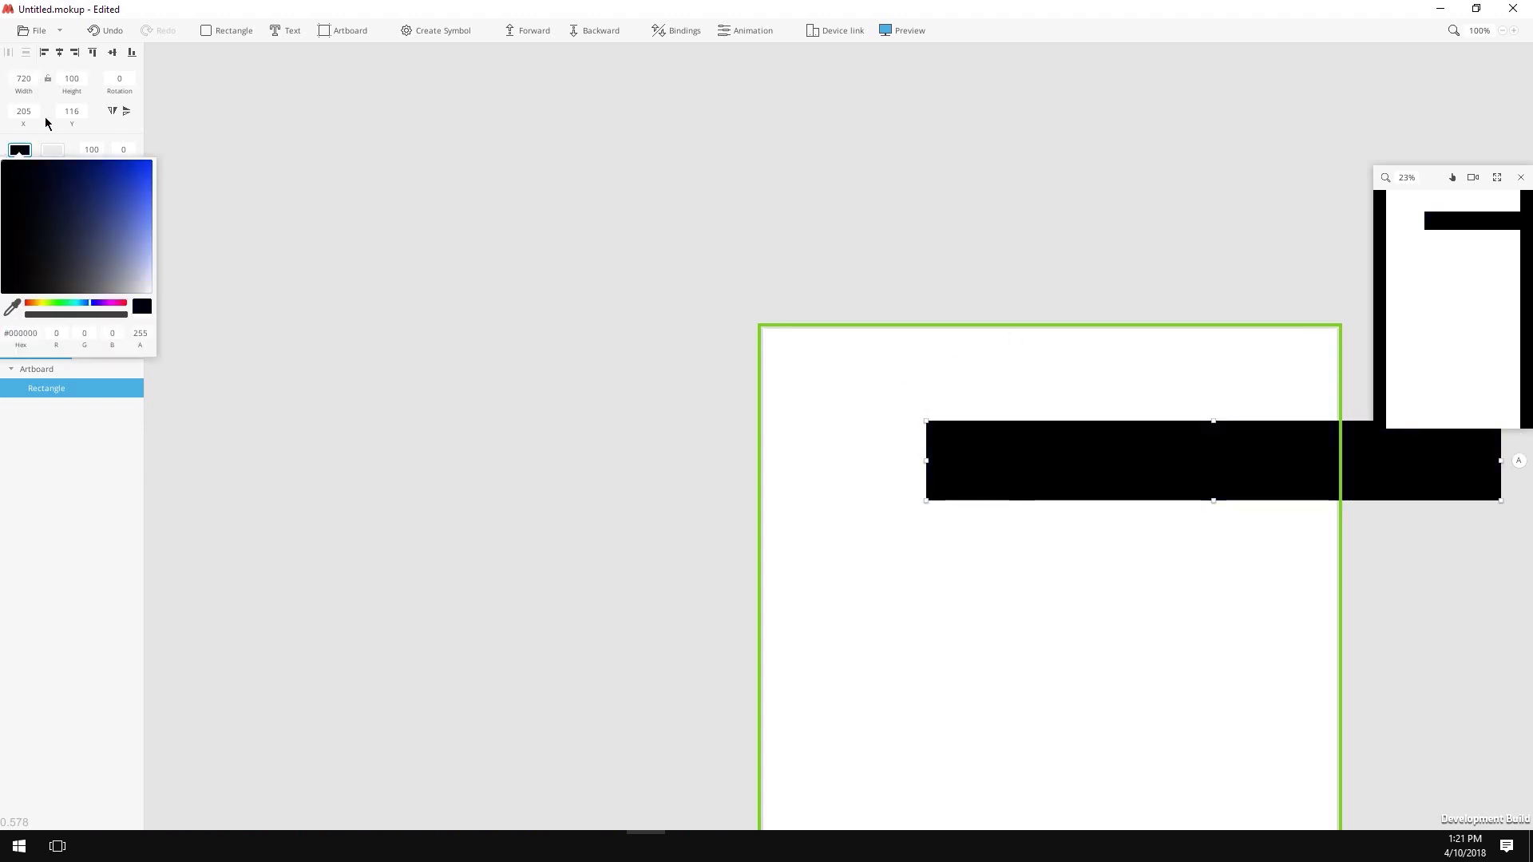
pyautogui.click(124, 136)
pyautogui.click(61, 53)
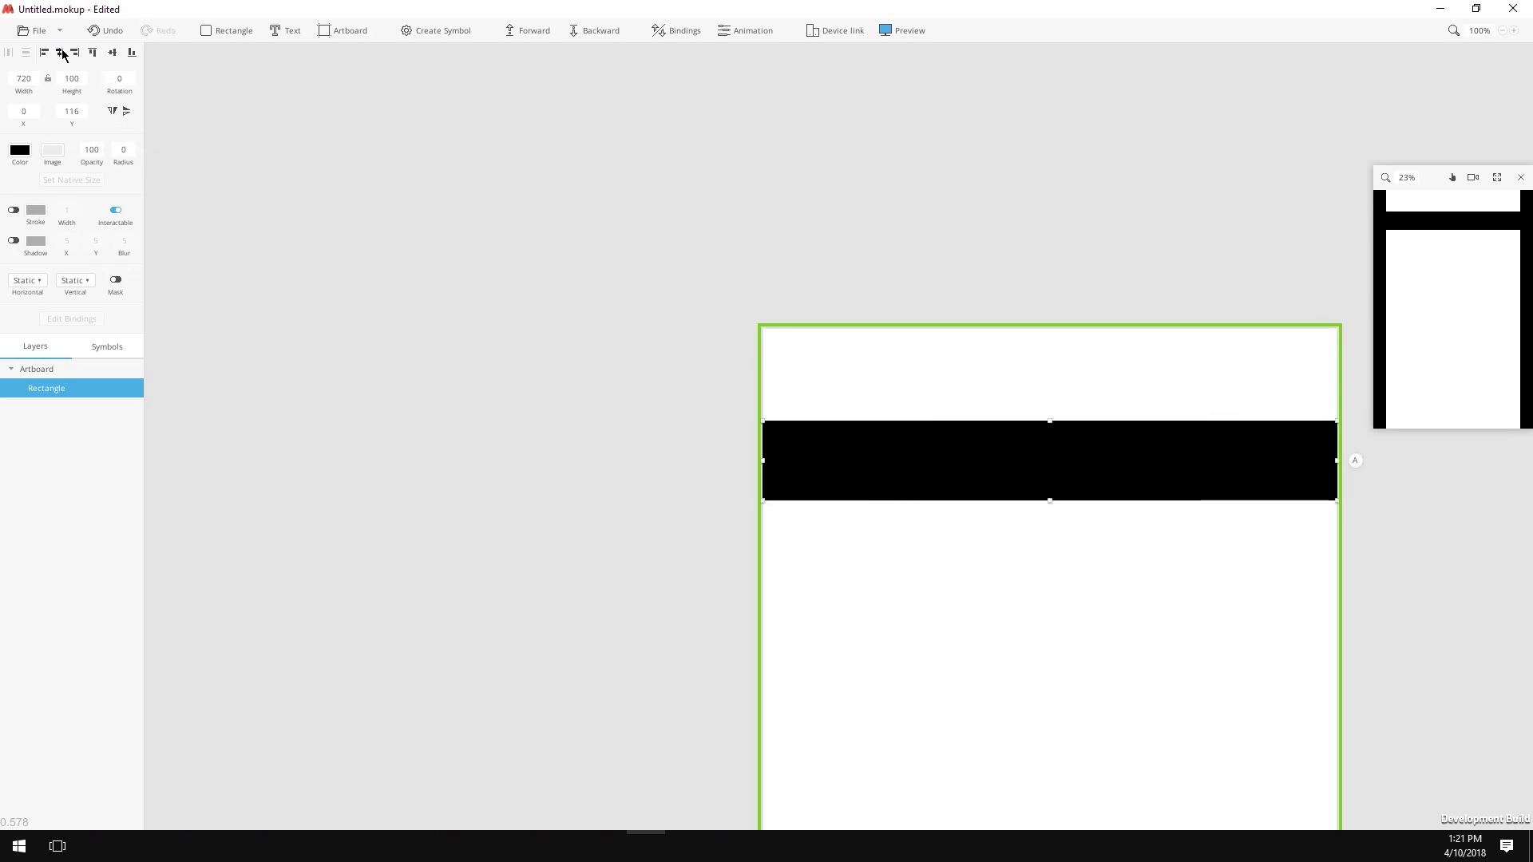
pyautogui.click(92, 52)
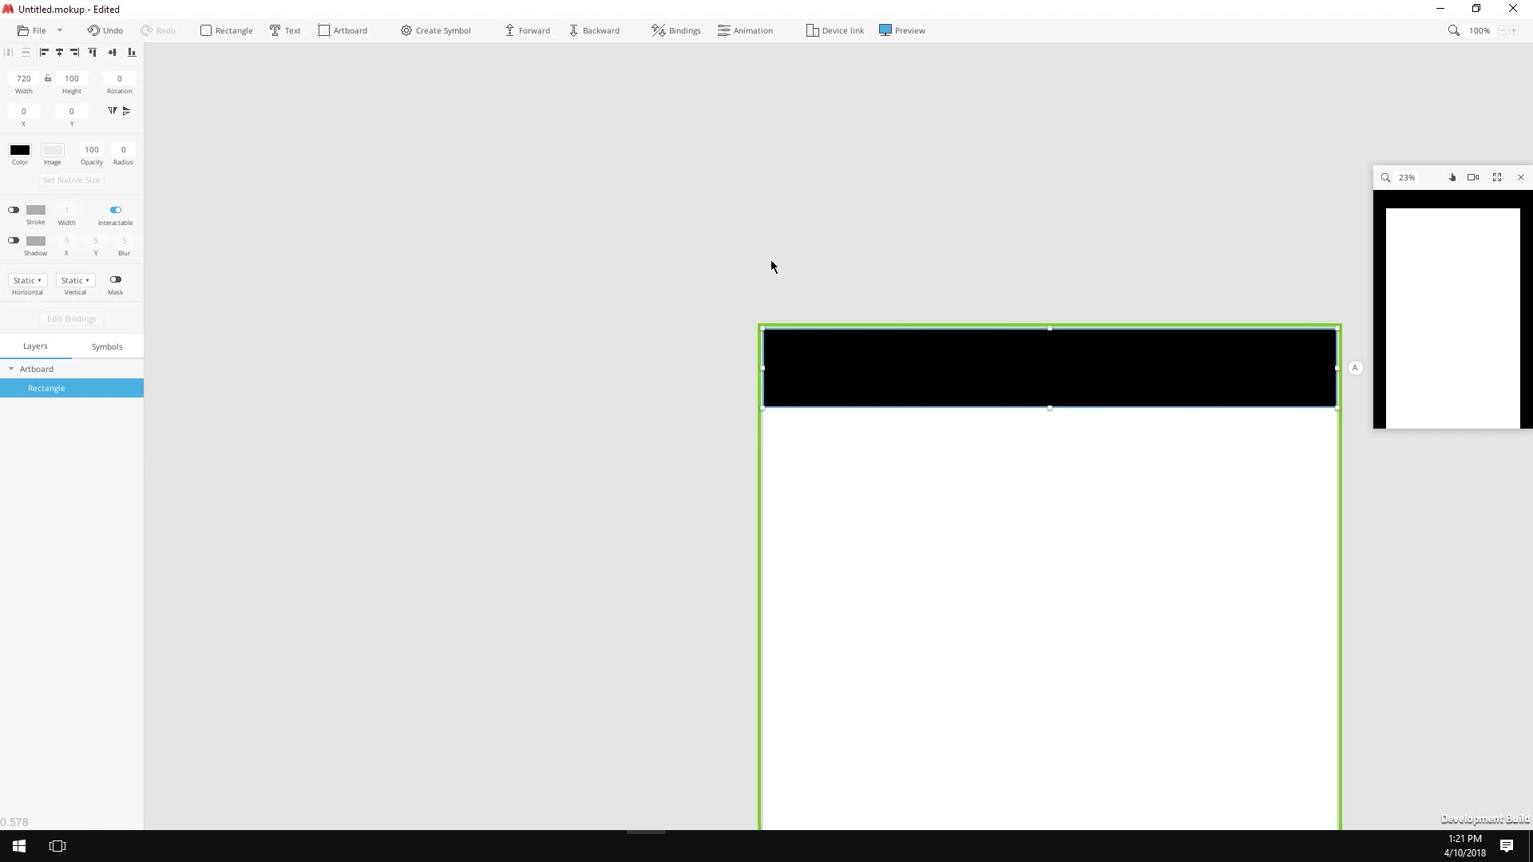
pyautogui.click(868, 457)
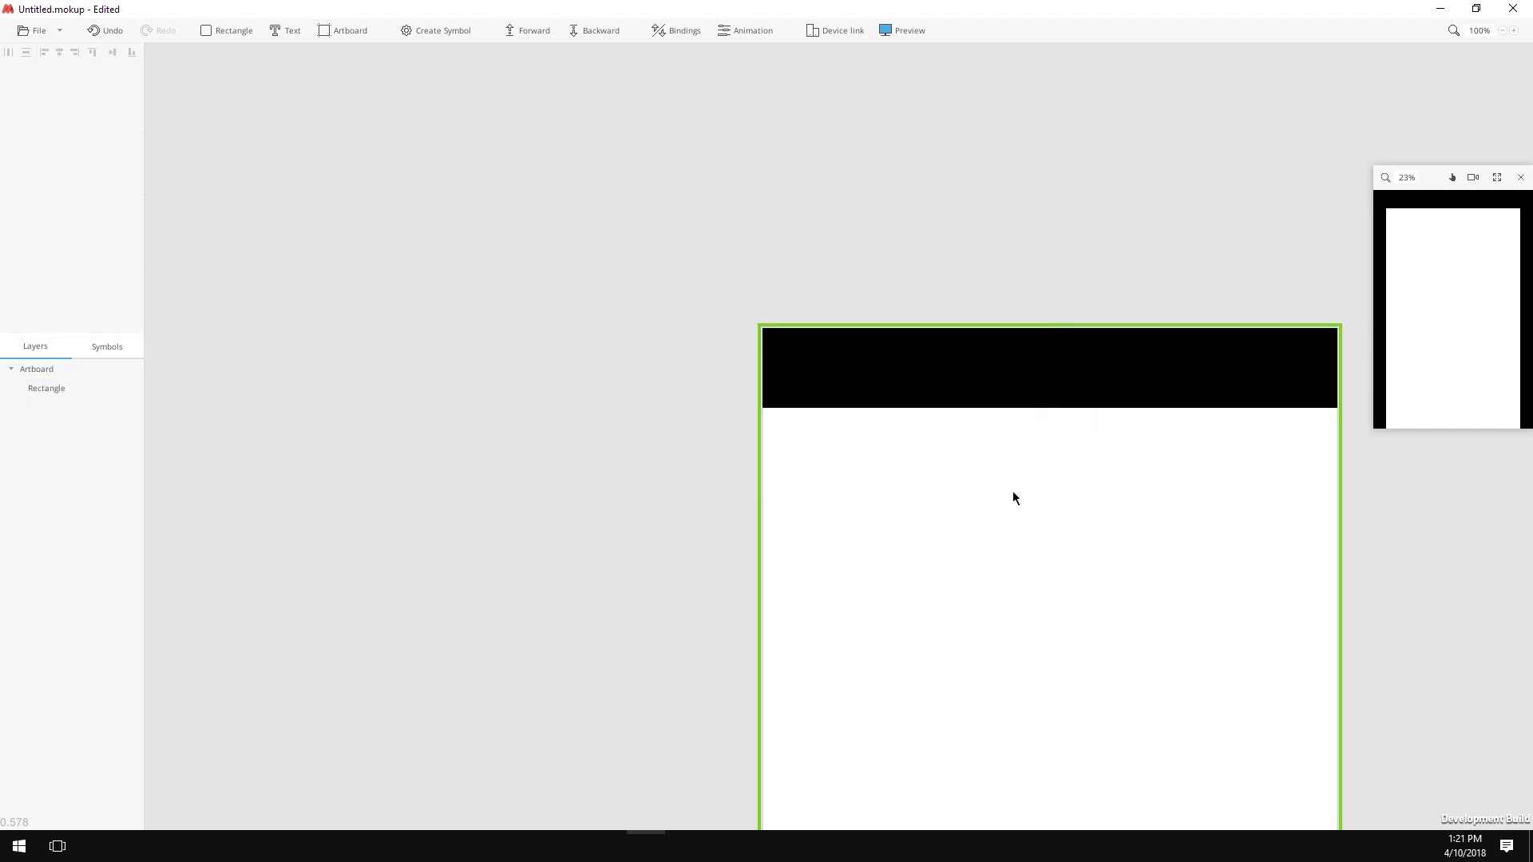
# - Add a text box of about 194 by 56 below the black header bar, reading "MY SHOP"
pyautogui.click(278, 33)
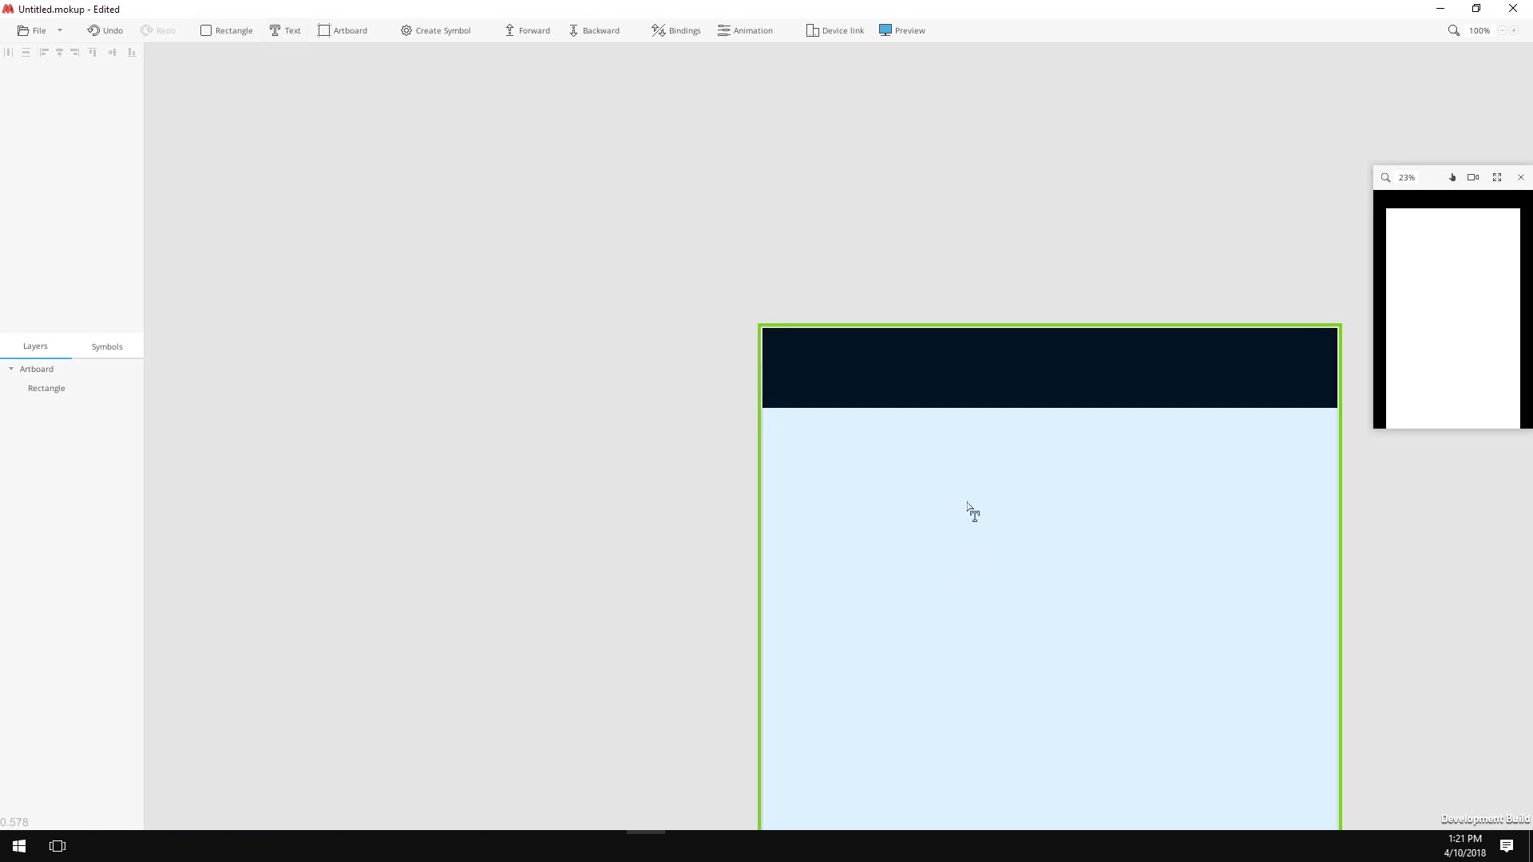
pyautogui.press('t')
pyautogui.click(962, 482)
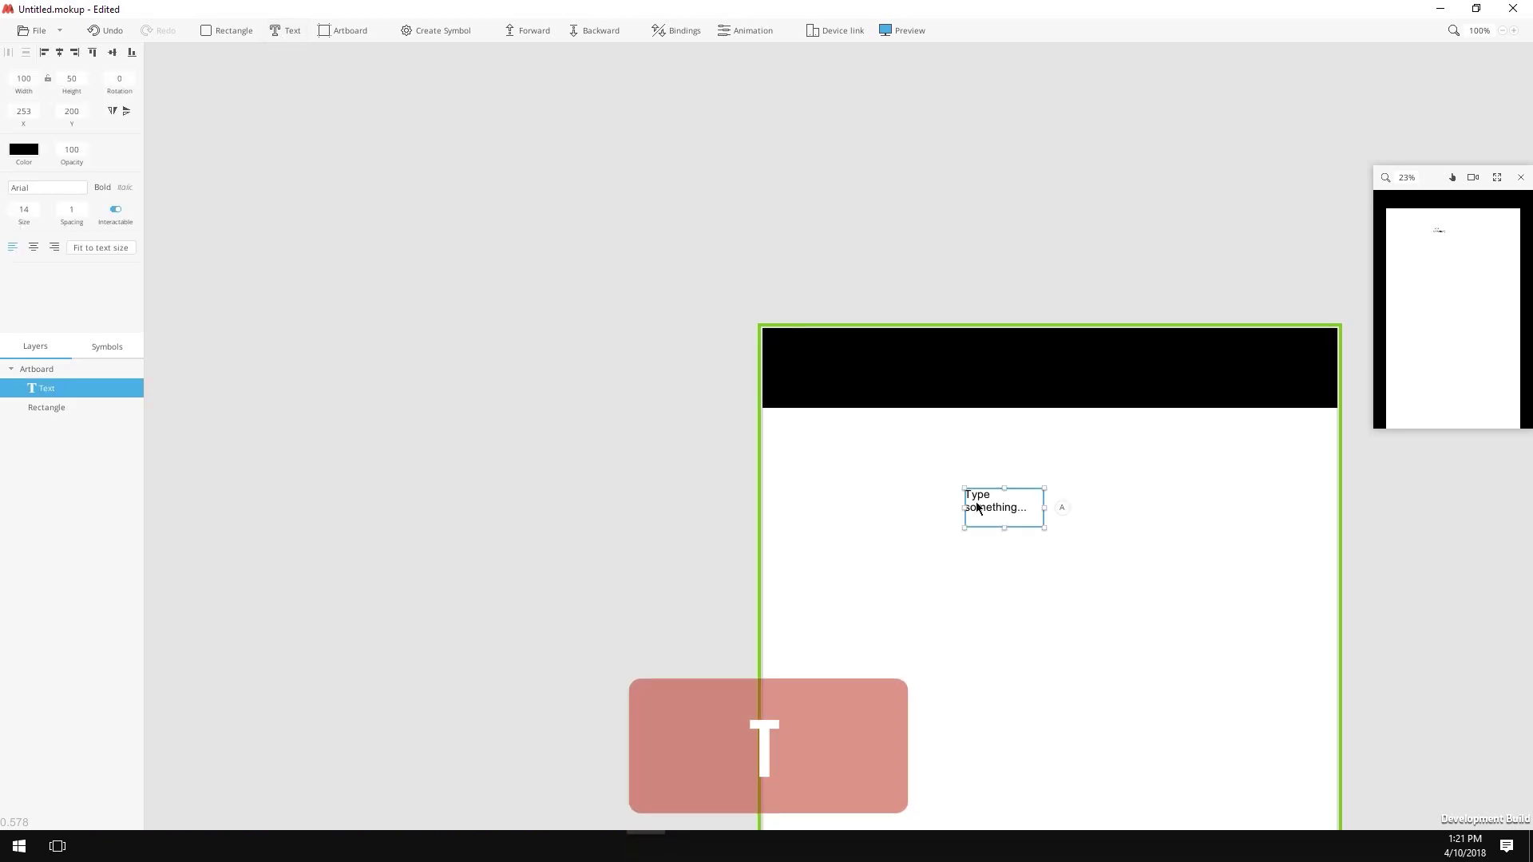
pyautogui.moveTo(987, 495); pyautogui.dragTo(1136, 523)
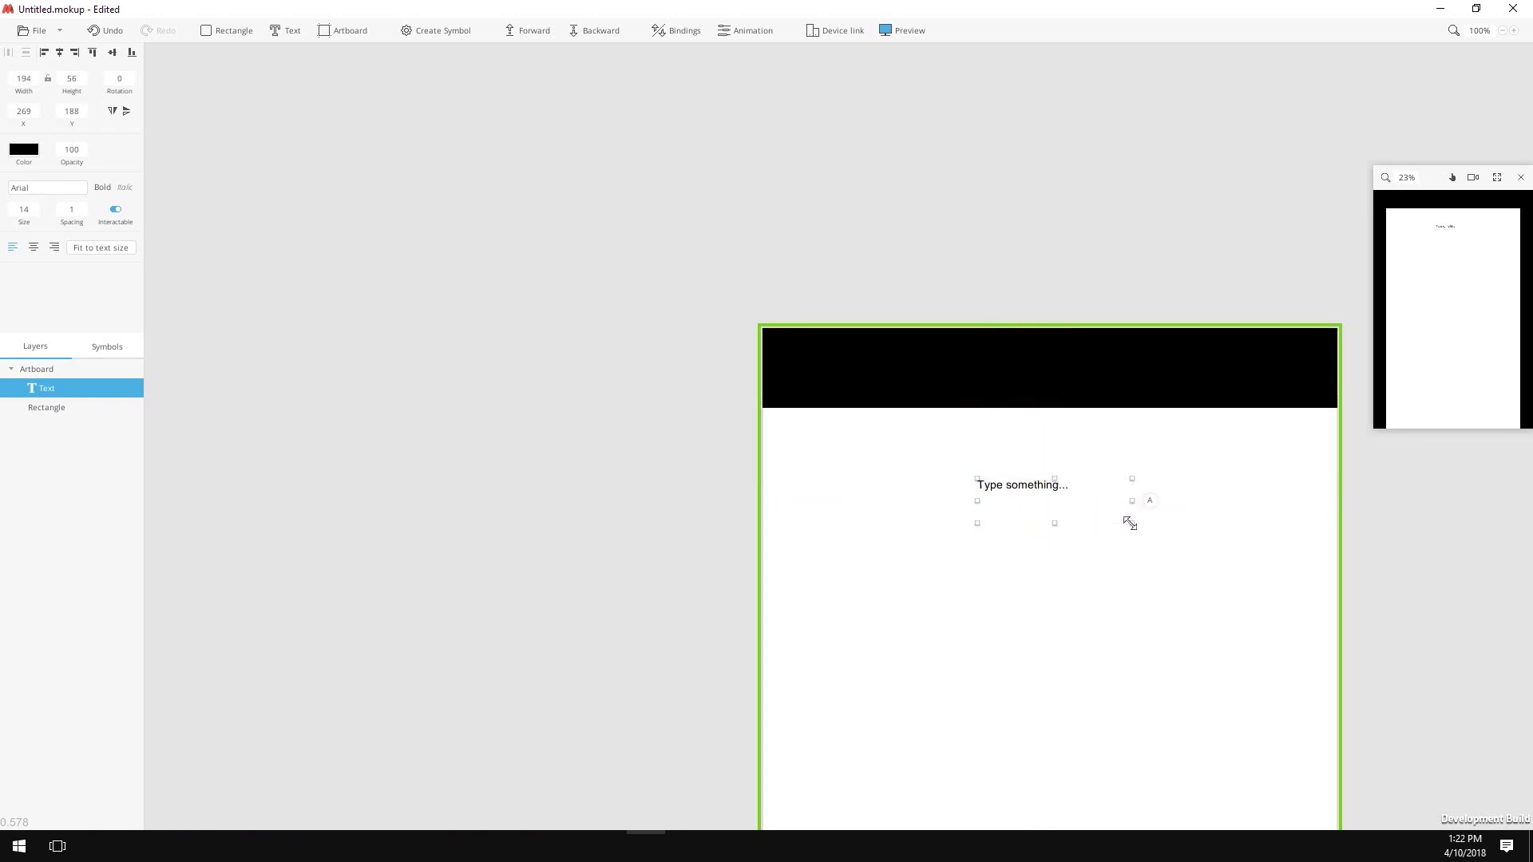
pyautogui.doubleClick(1049, 496)
pyautogui.write('MY SHOP')
pyautogui.press('Escape')
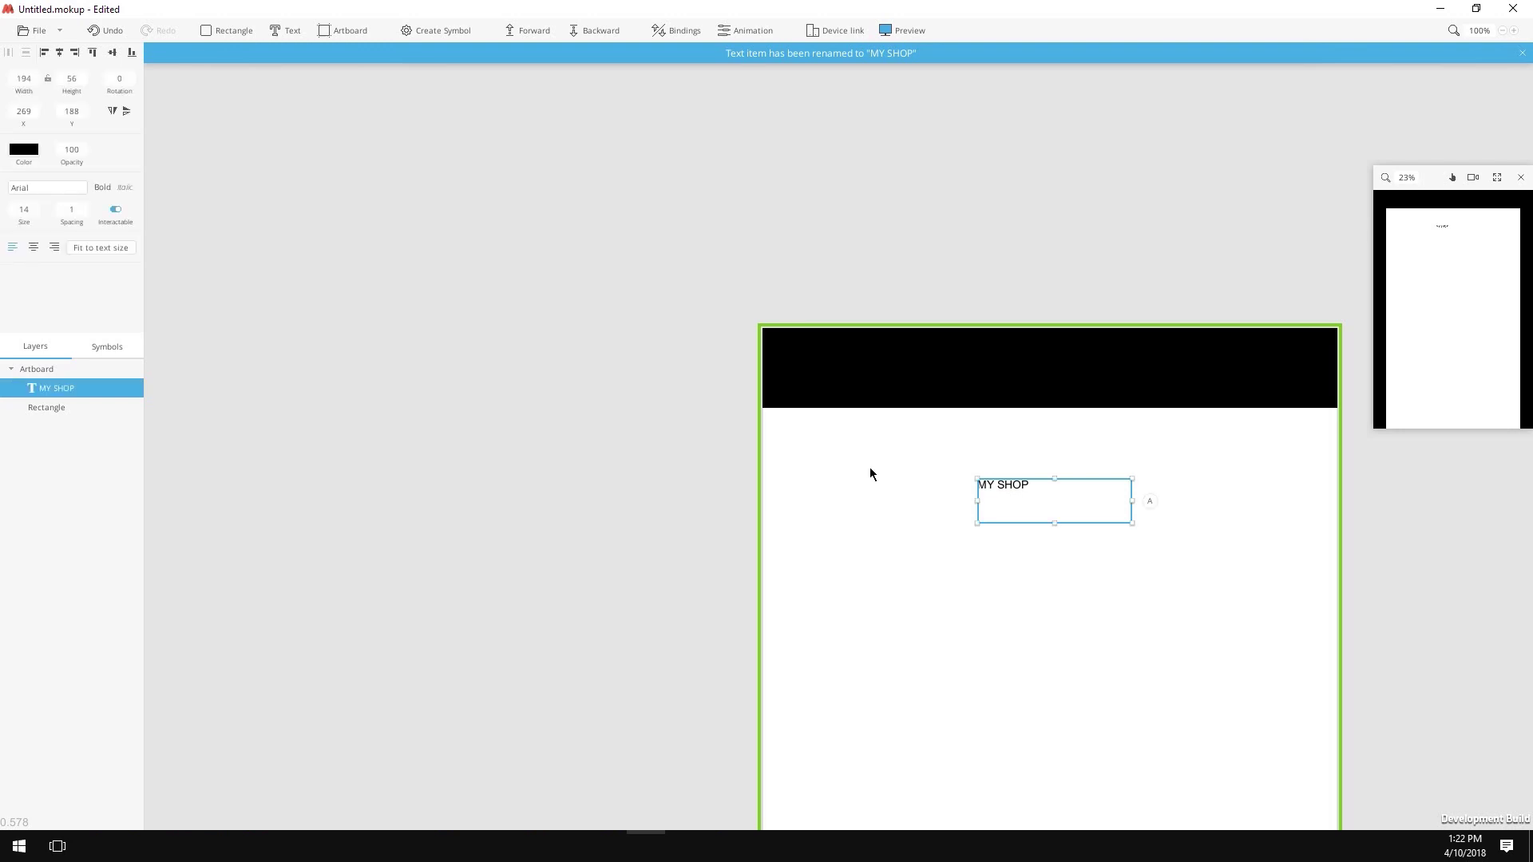
# - Format the MY SHOP text as Roboto, size 30, centre-aligned, and fit its box to the text size
pyautogui.click(30, 188)
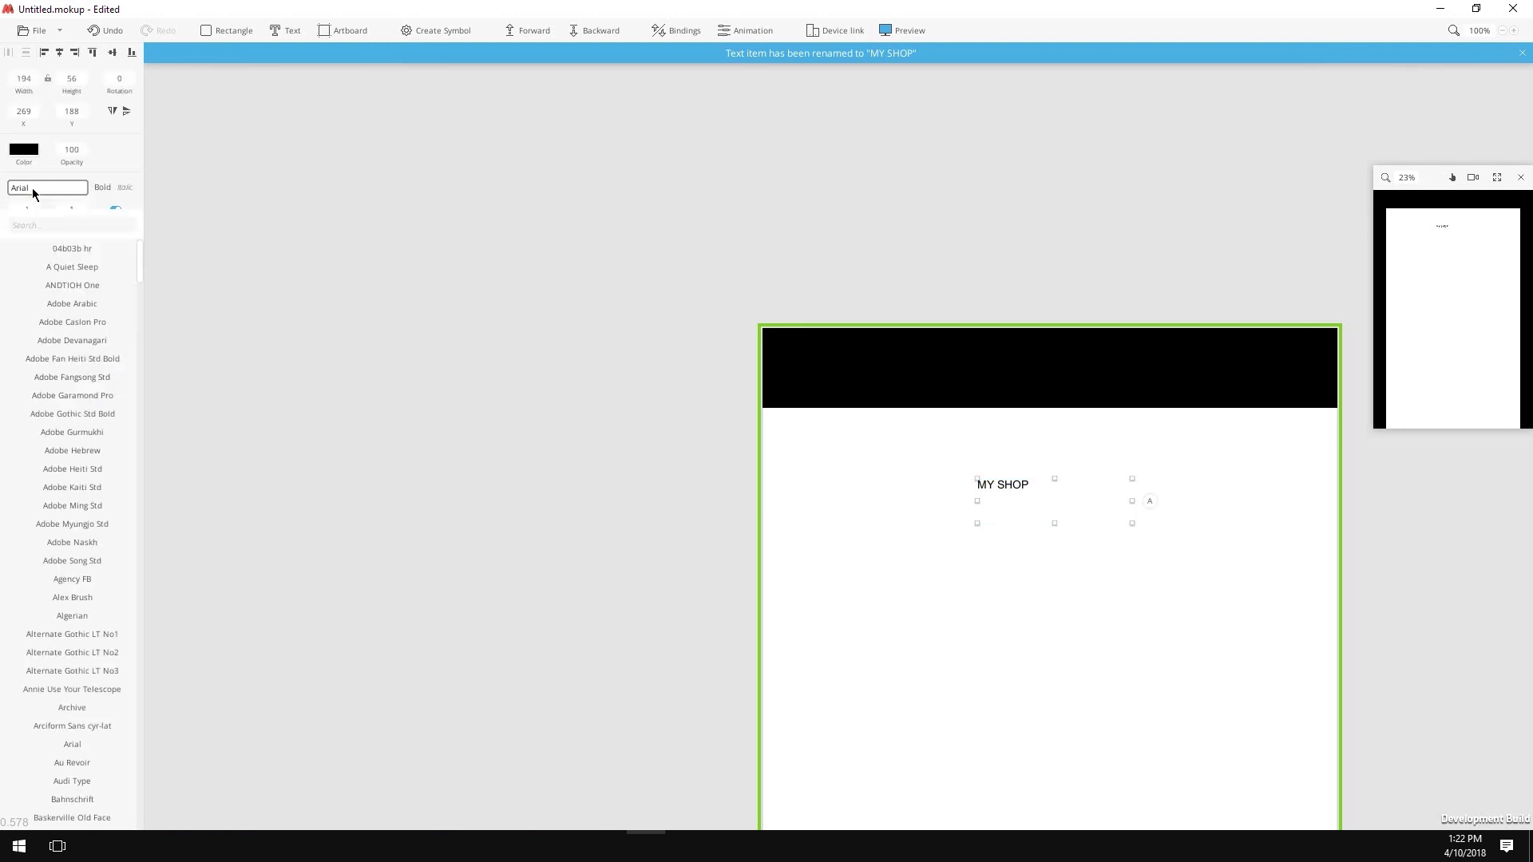
pyautogui.write('roboto')
pyautogui.click(63, 248)
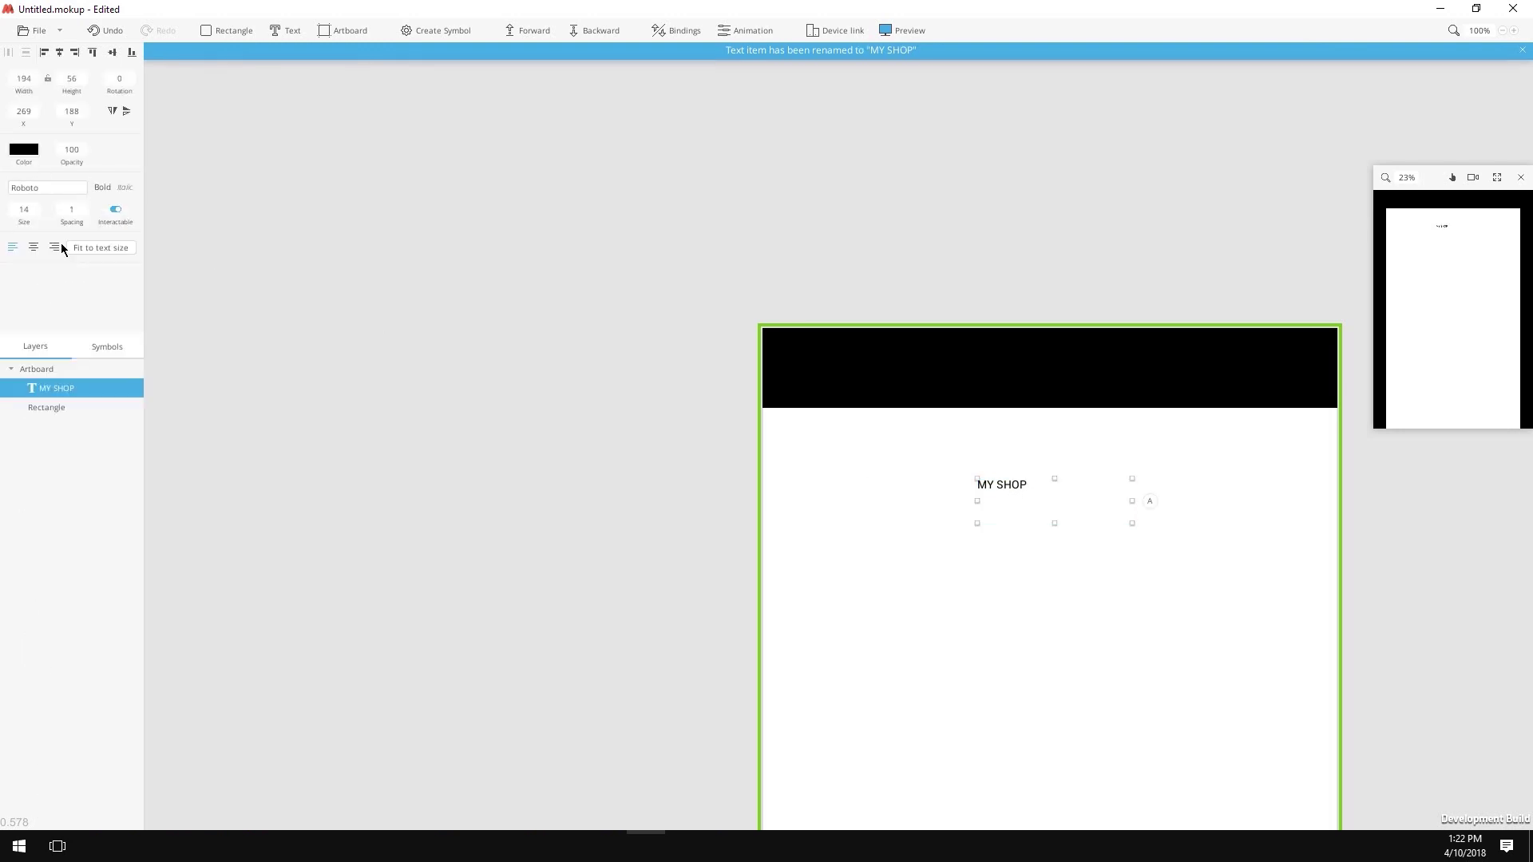
pyautogui.click(24, 214)
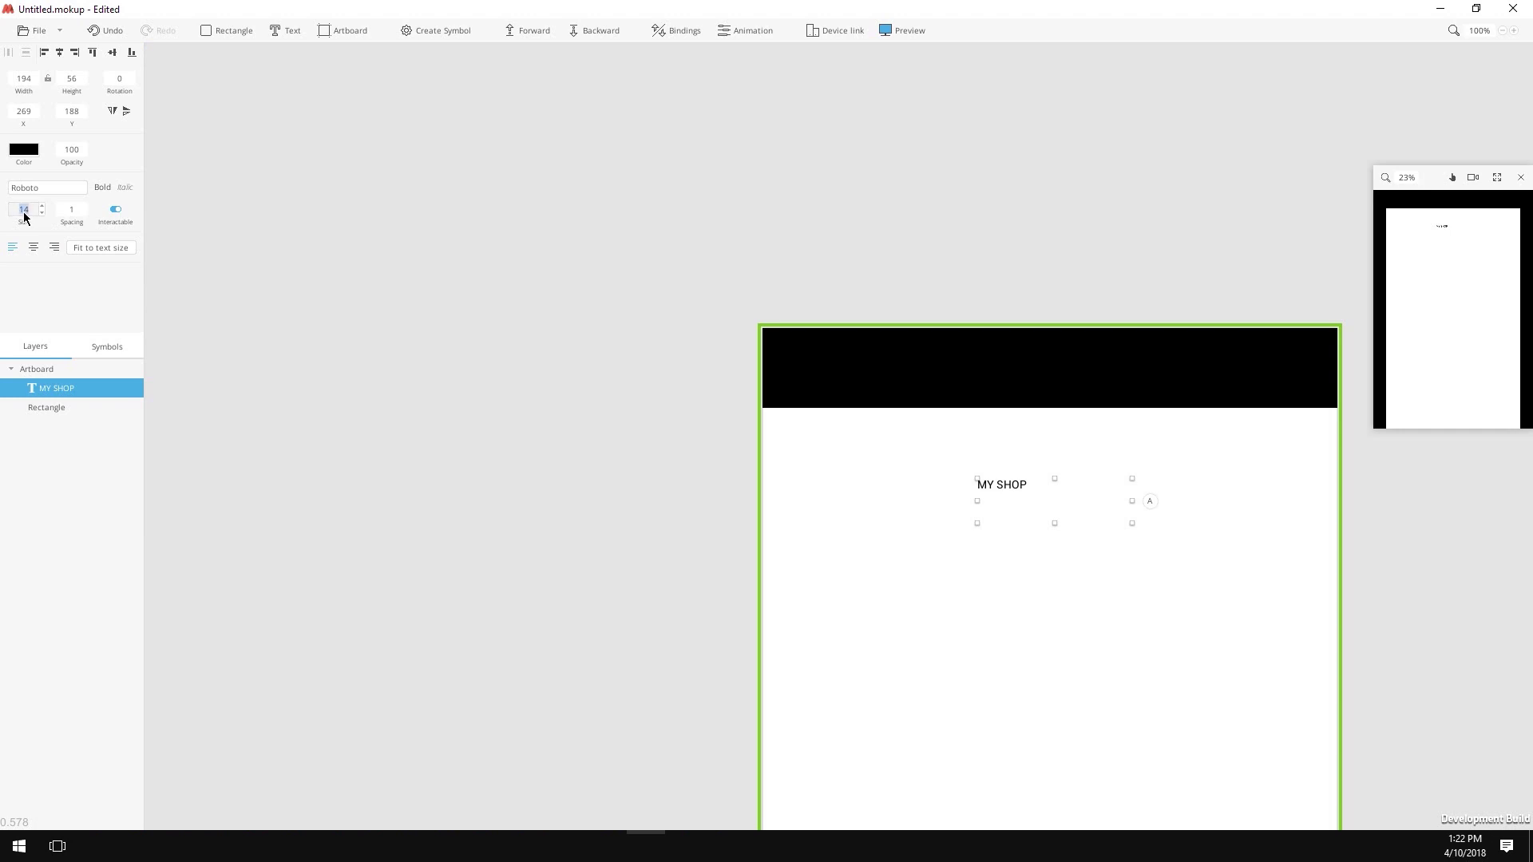
pyautogui.write('30')
pyautogui.press('Return')
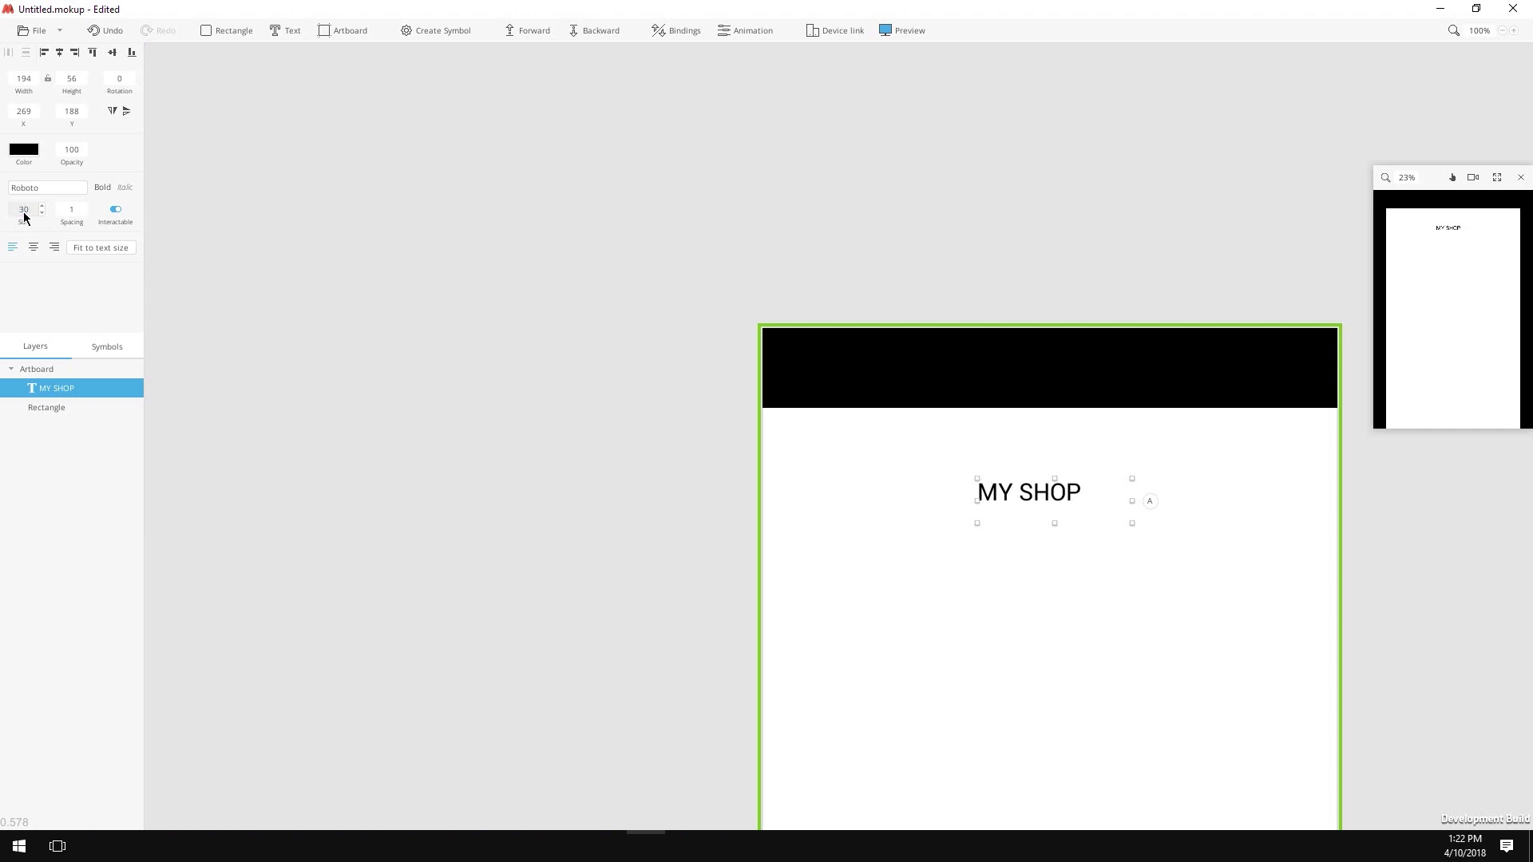
pyautogui.click(33, 248)
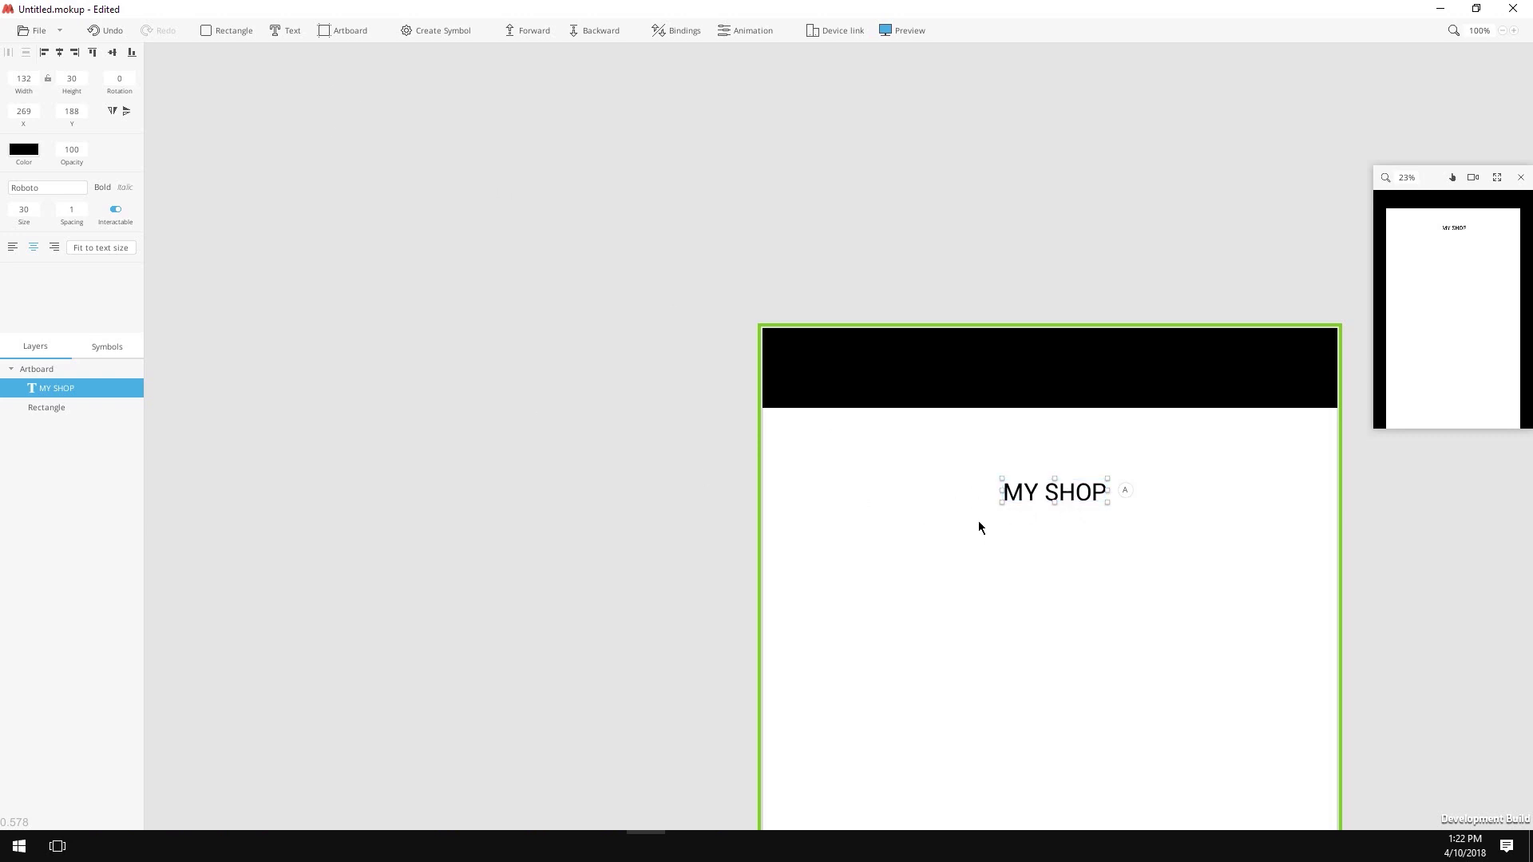
# - Add a rectangle of about 16 by 16 just left of the MY SHOP text and round it with a radius of 22
pyautogui.click(223, 32)
pyautogui.click(934, 495)
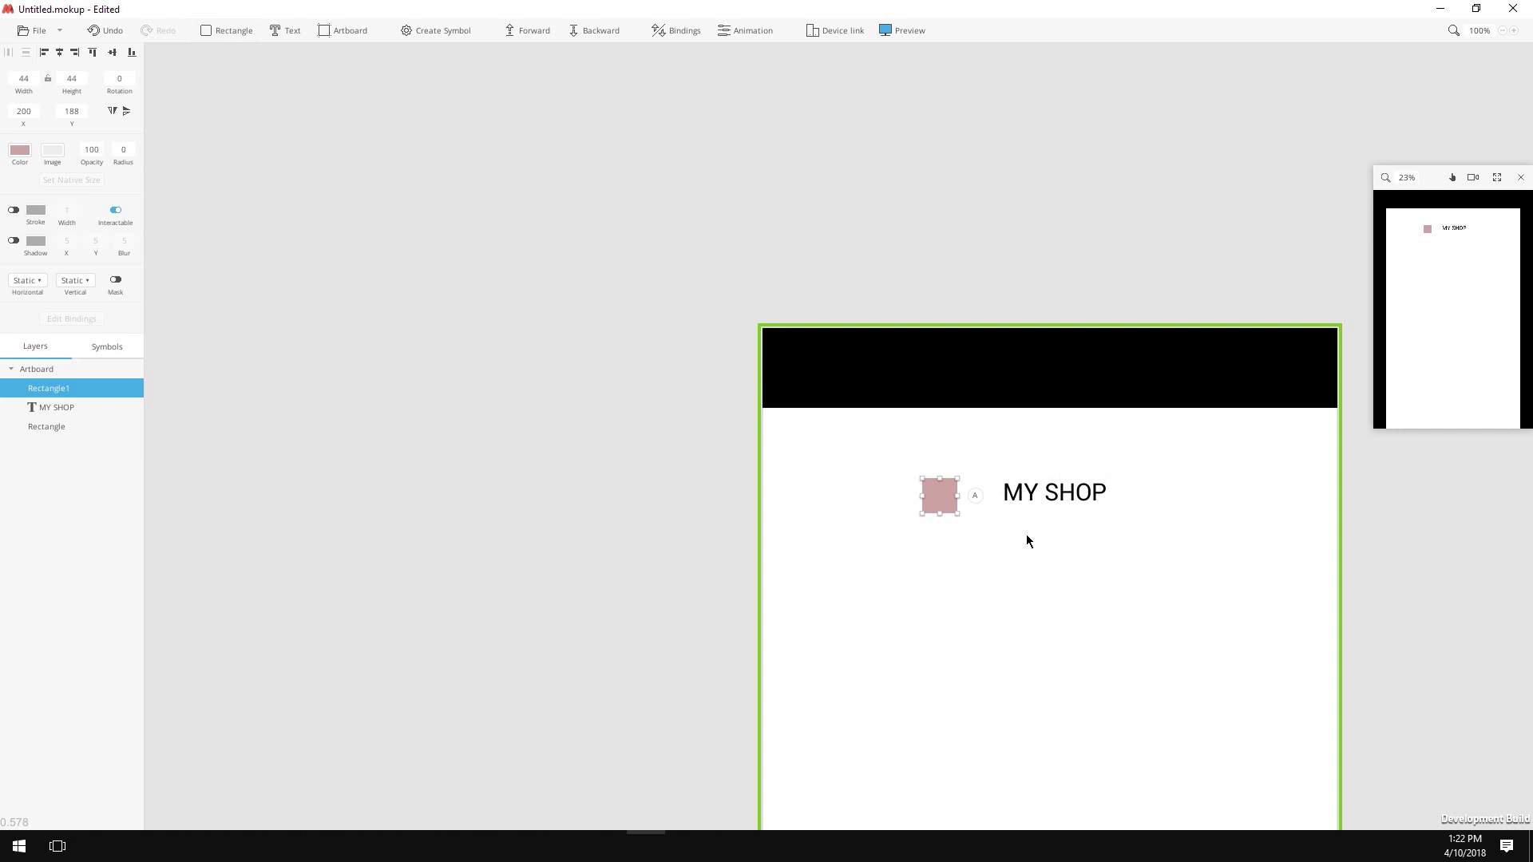
pyautogui.scroll(10, 961, 506)
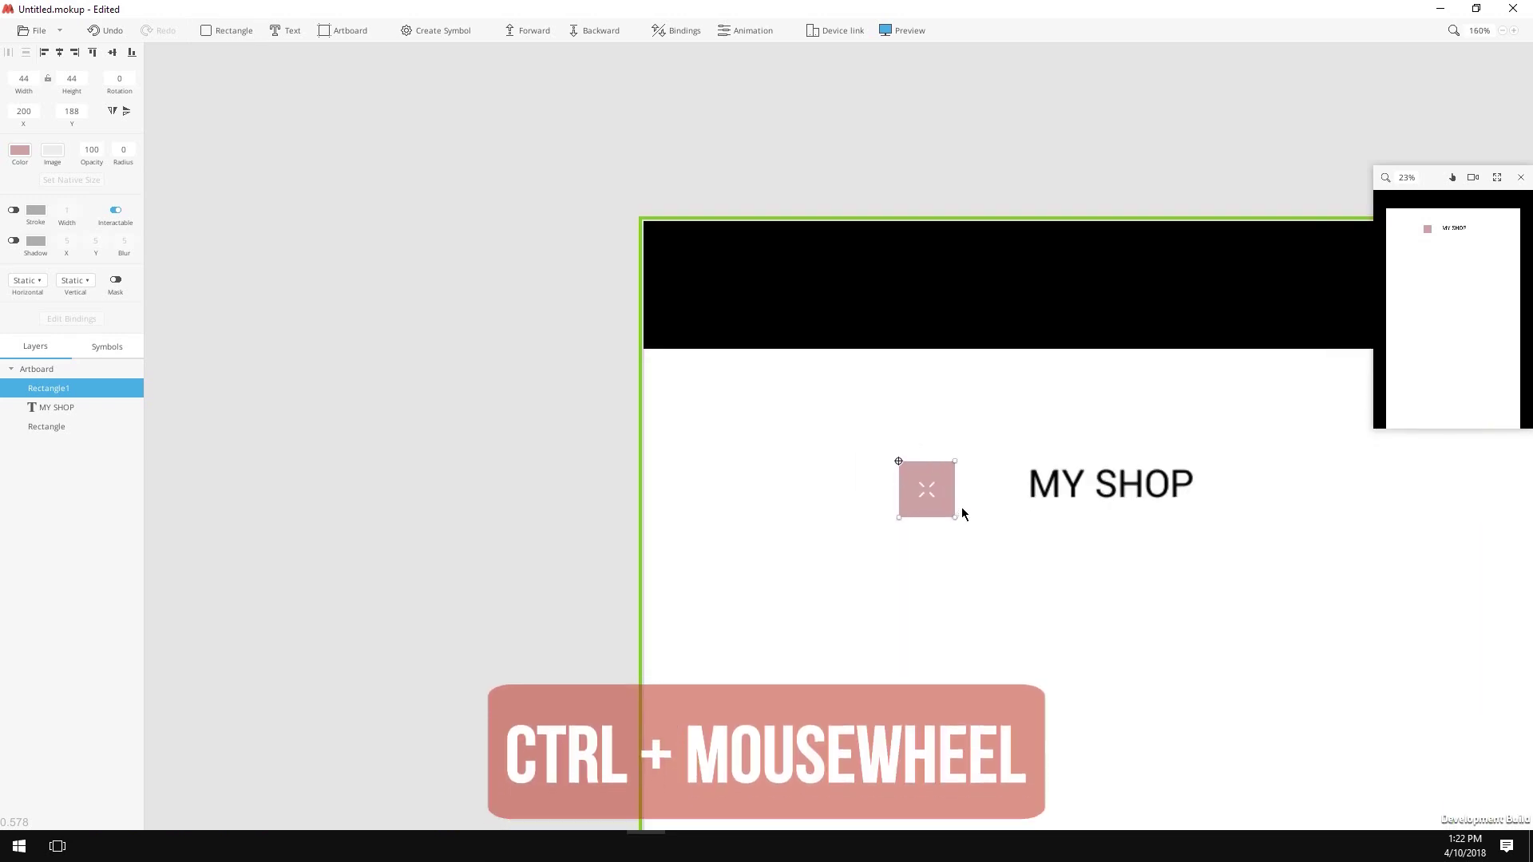
pyautogui.scroll(3, 964, 513)
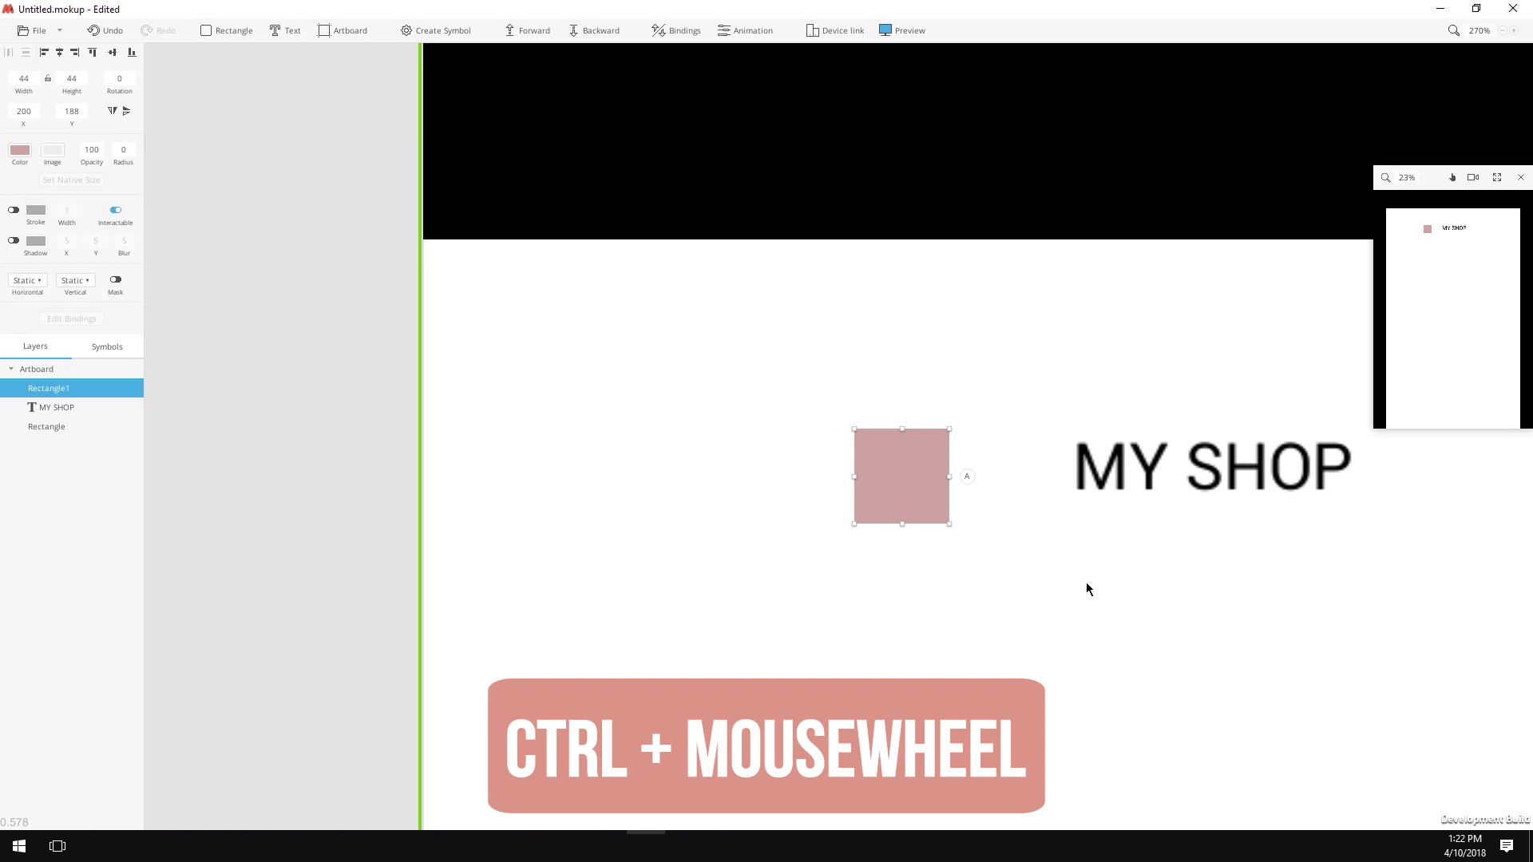
pyautogui.moveTo(1235, 557); pyautogui.dragTo(920, 550)
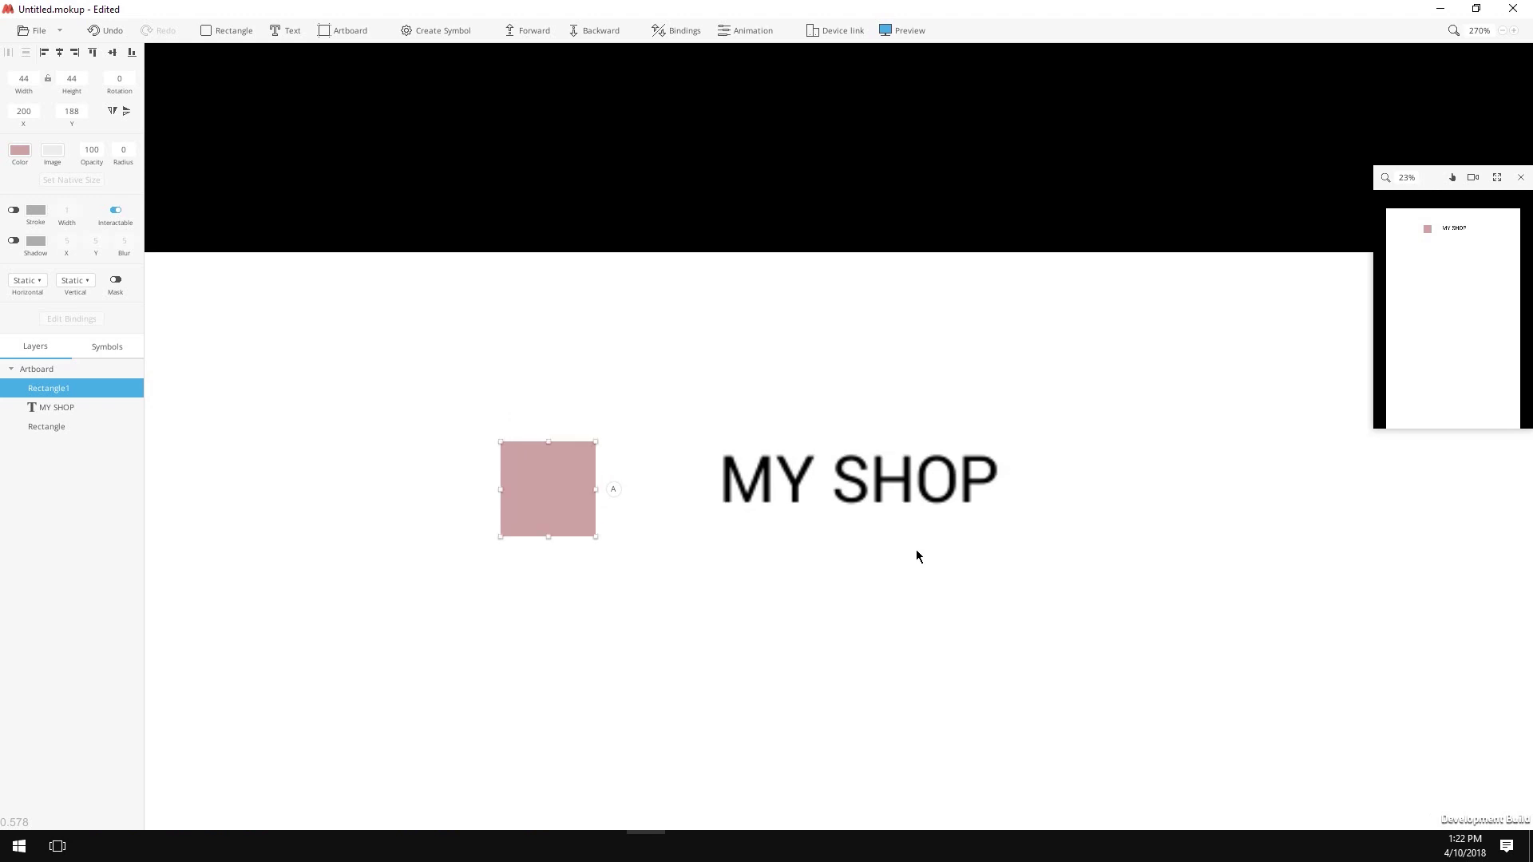
pyautogui.press('space')
pyautogui.moveTo(595, 536); pyautogui.dragTo(663, 476)
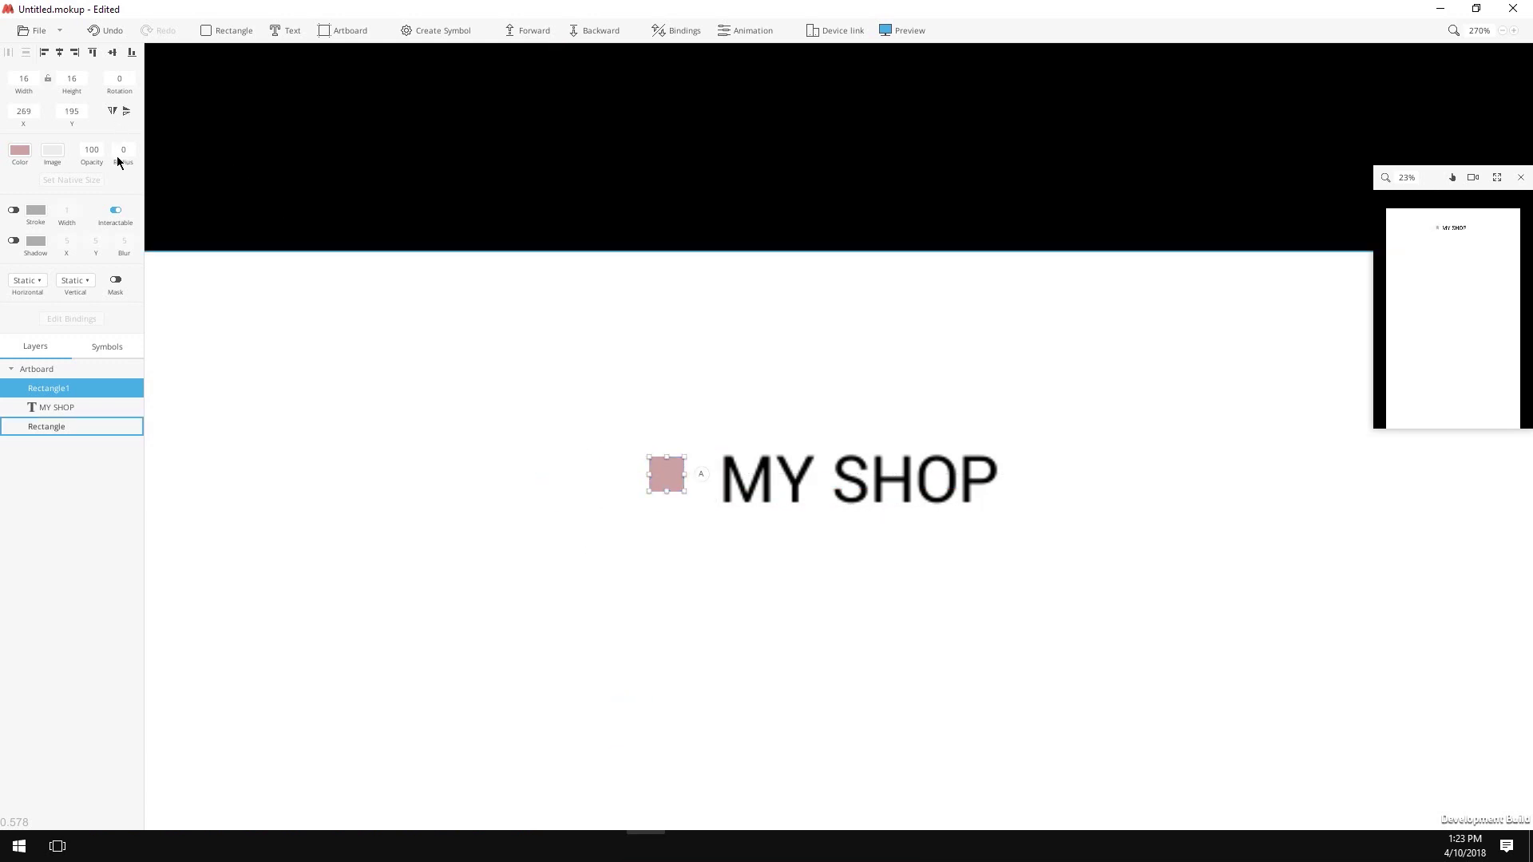
pyautogui.moveTo(121, 163); pyautogui.dragTo(141, 163)
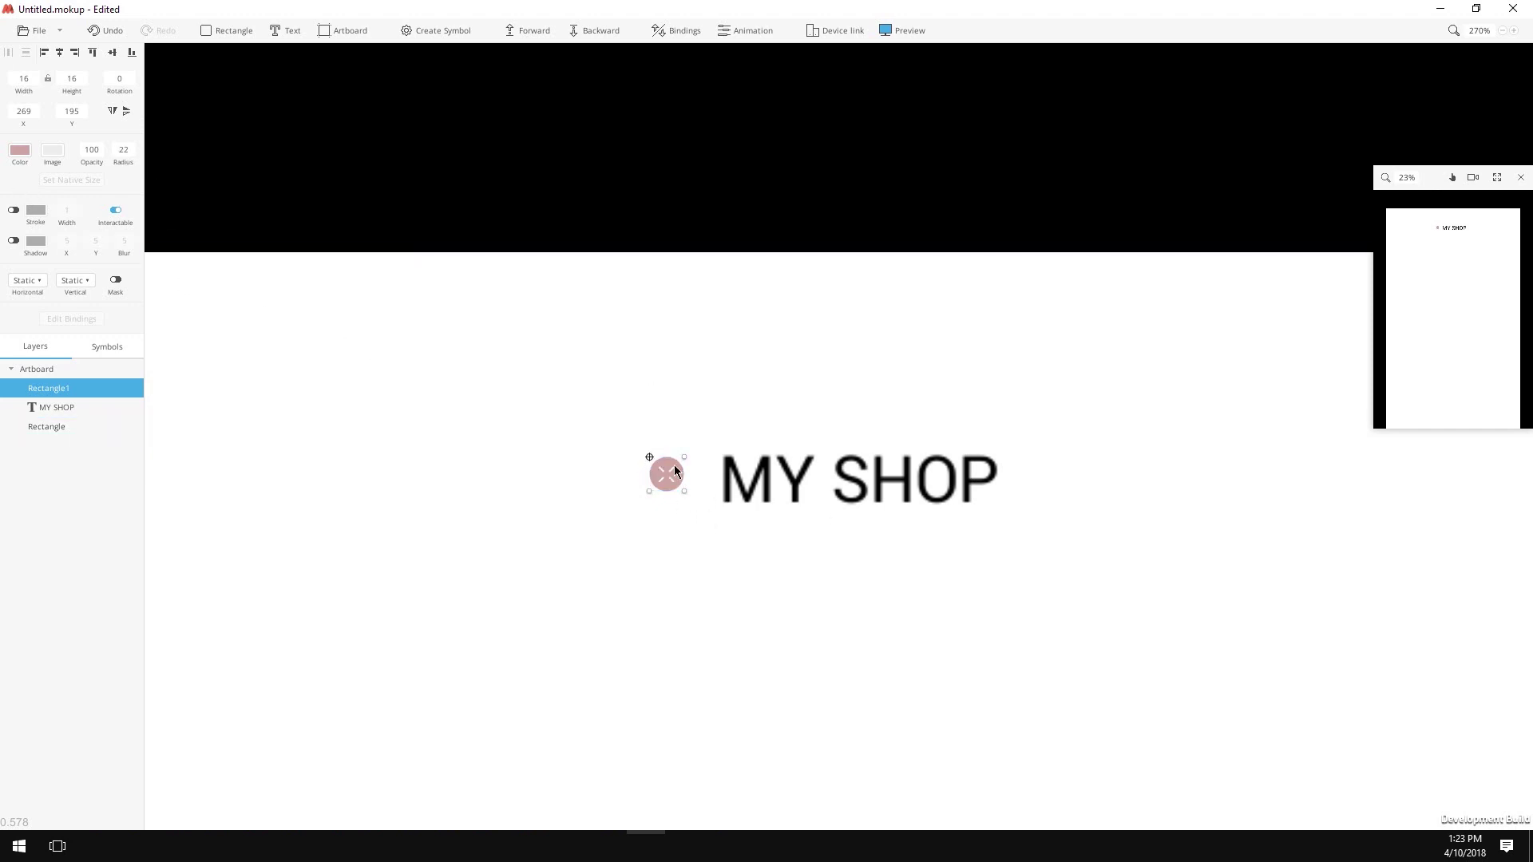
# - Duplicate the round dot and place the copy just right of the MY SHOP text at X 441, Y 195
pyautogui.hotkey('ctrl', 'd')
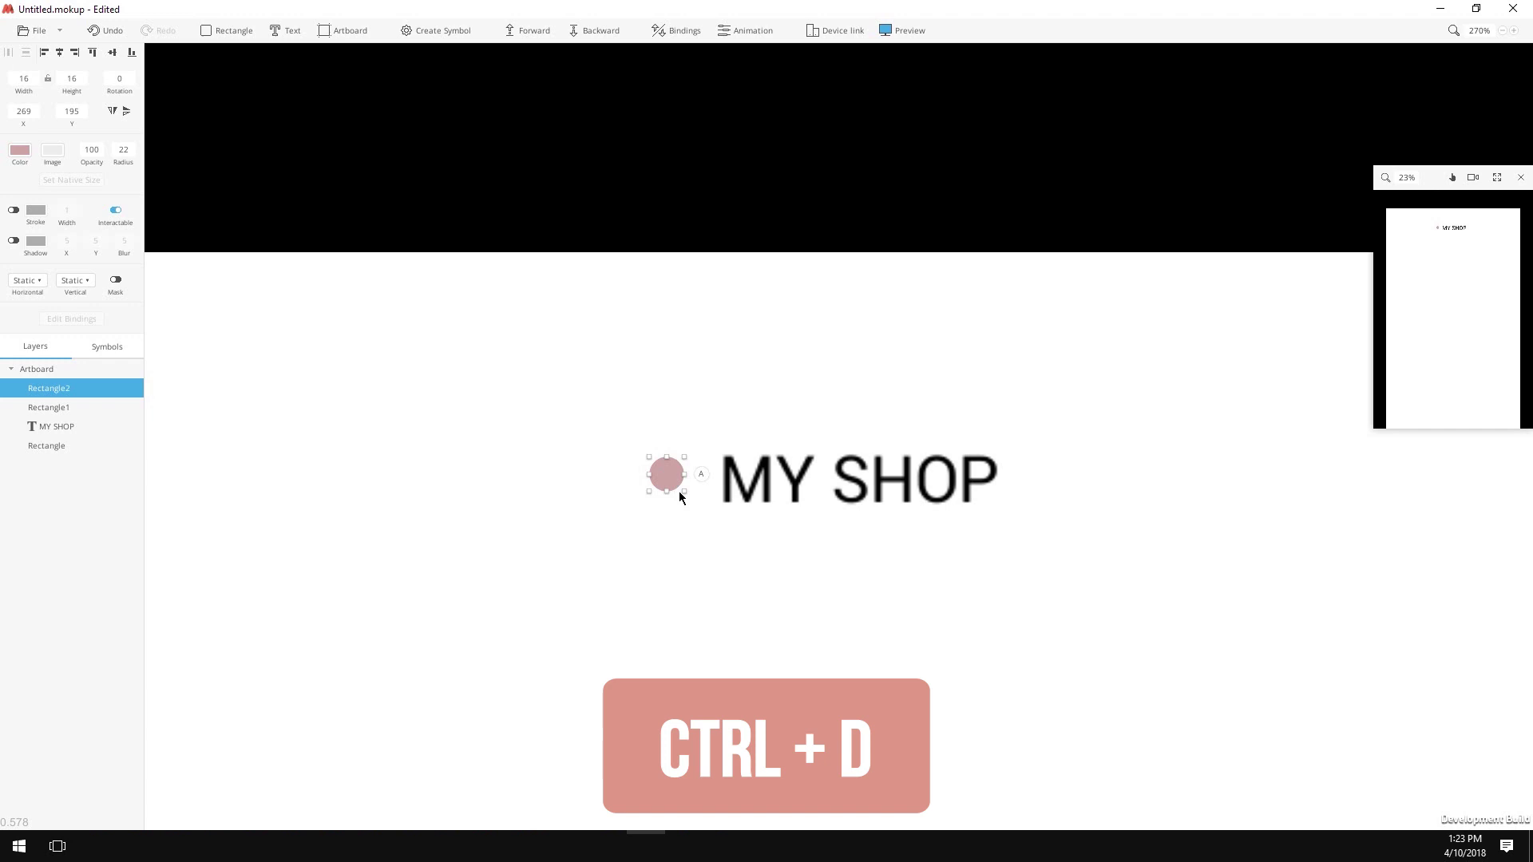
pyautogui.moveTo(666, 483); pyautogui.dragTo(1035, 481)
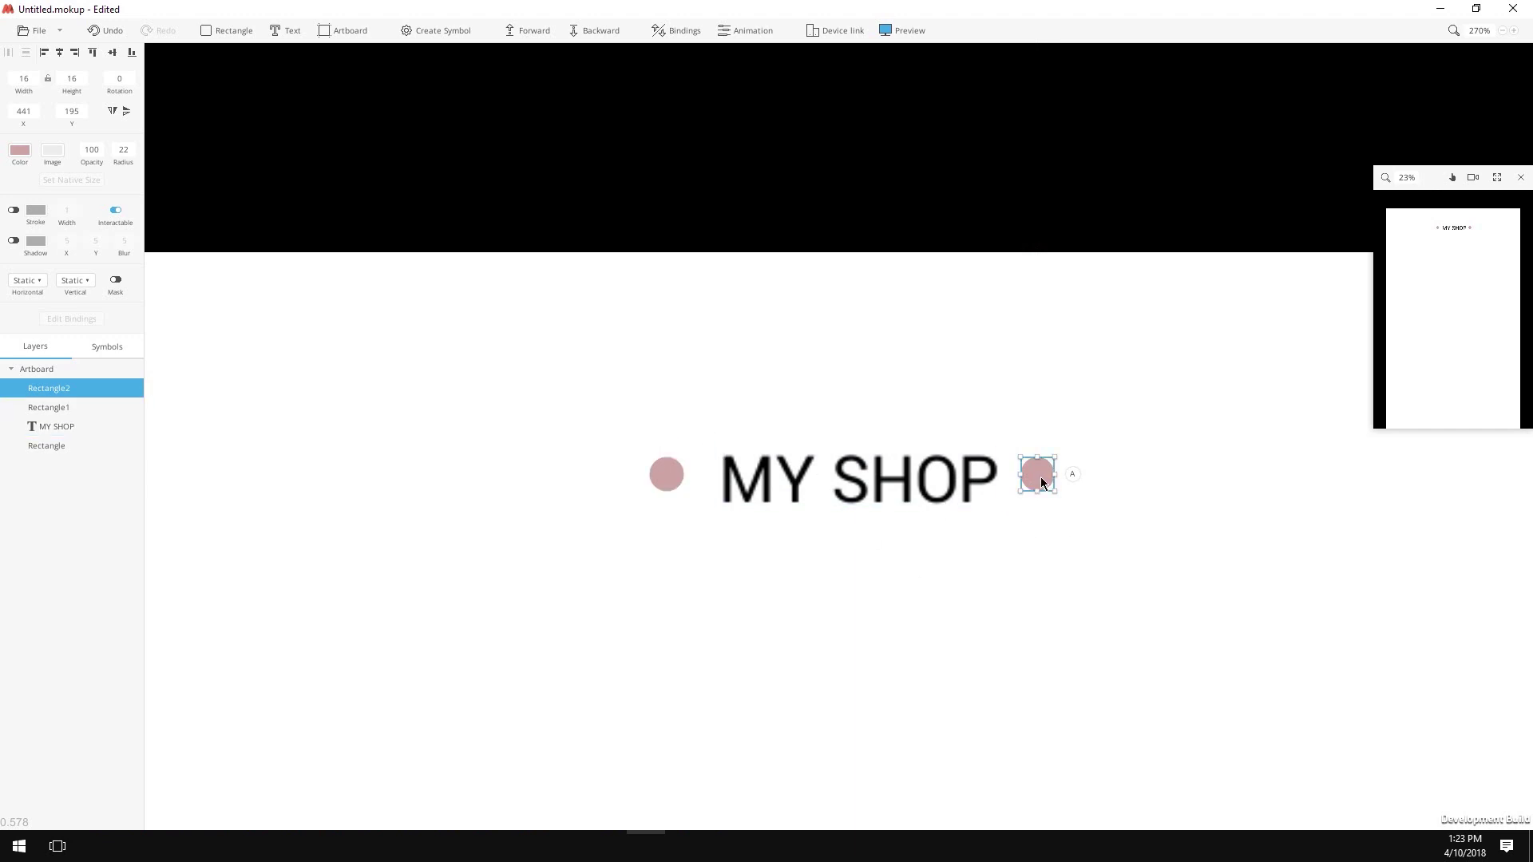
# - Distribute the two dots and the MY SHOP text evenly in the horizontal direction, and group all three
pyautogui.keyDown('shift'); pyautogui.click(953, 483); pyautogui.keyUp('shift')
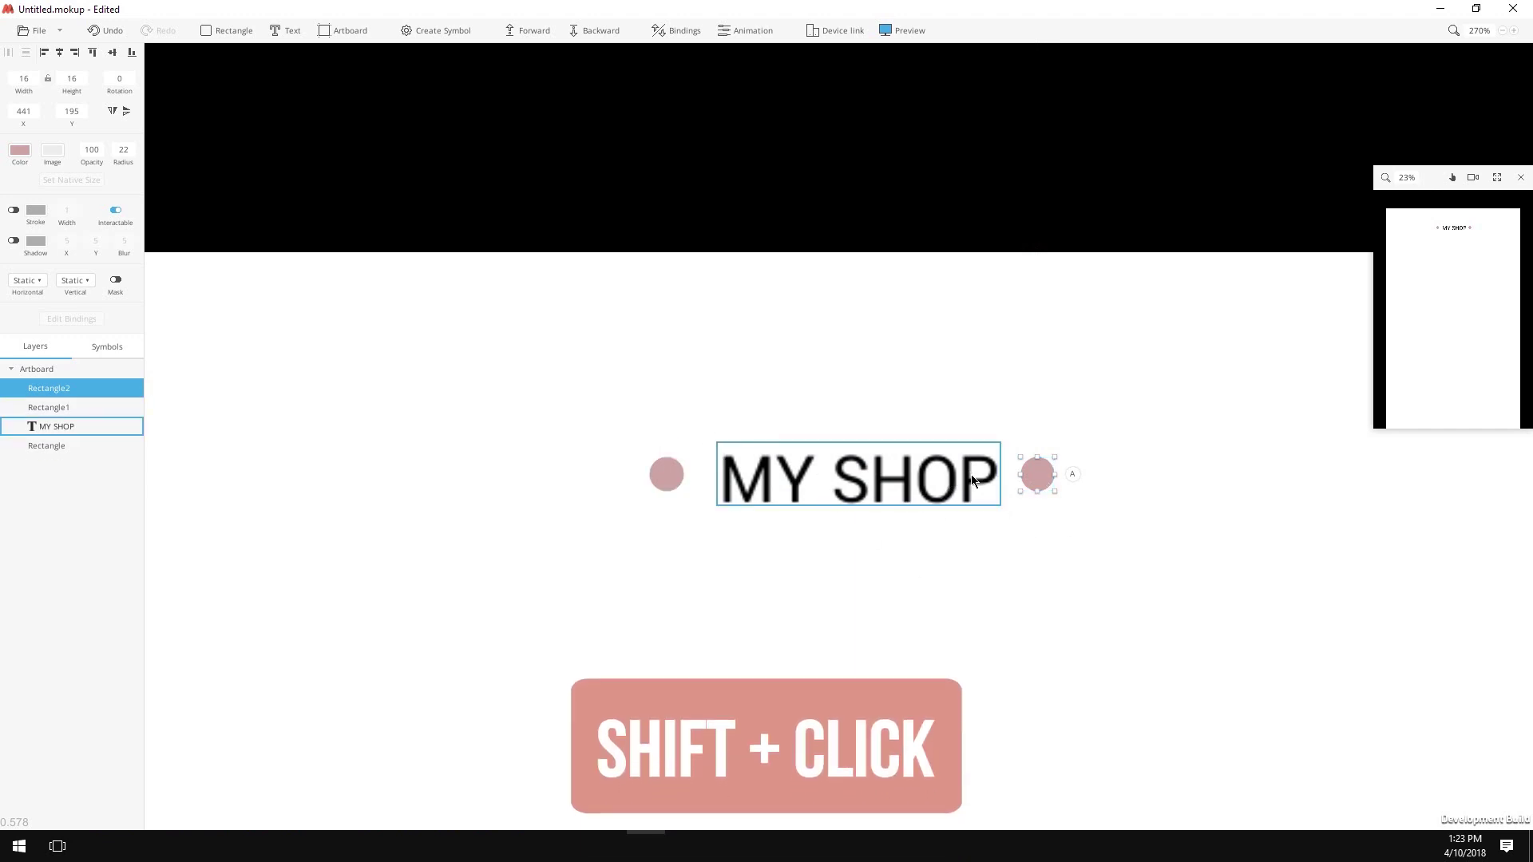
pyautogui.keyDown('shift'); pyautogui.click(966, 480); pyautogui.keyUp('shift')
pyautogui.keyDown('shift'); pyautogui.click(659, 478); pyautogui.keyUp('shift')
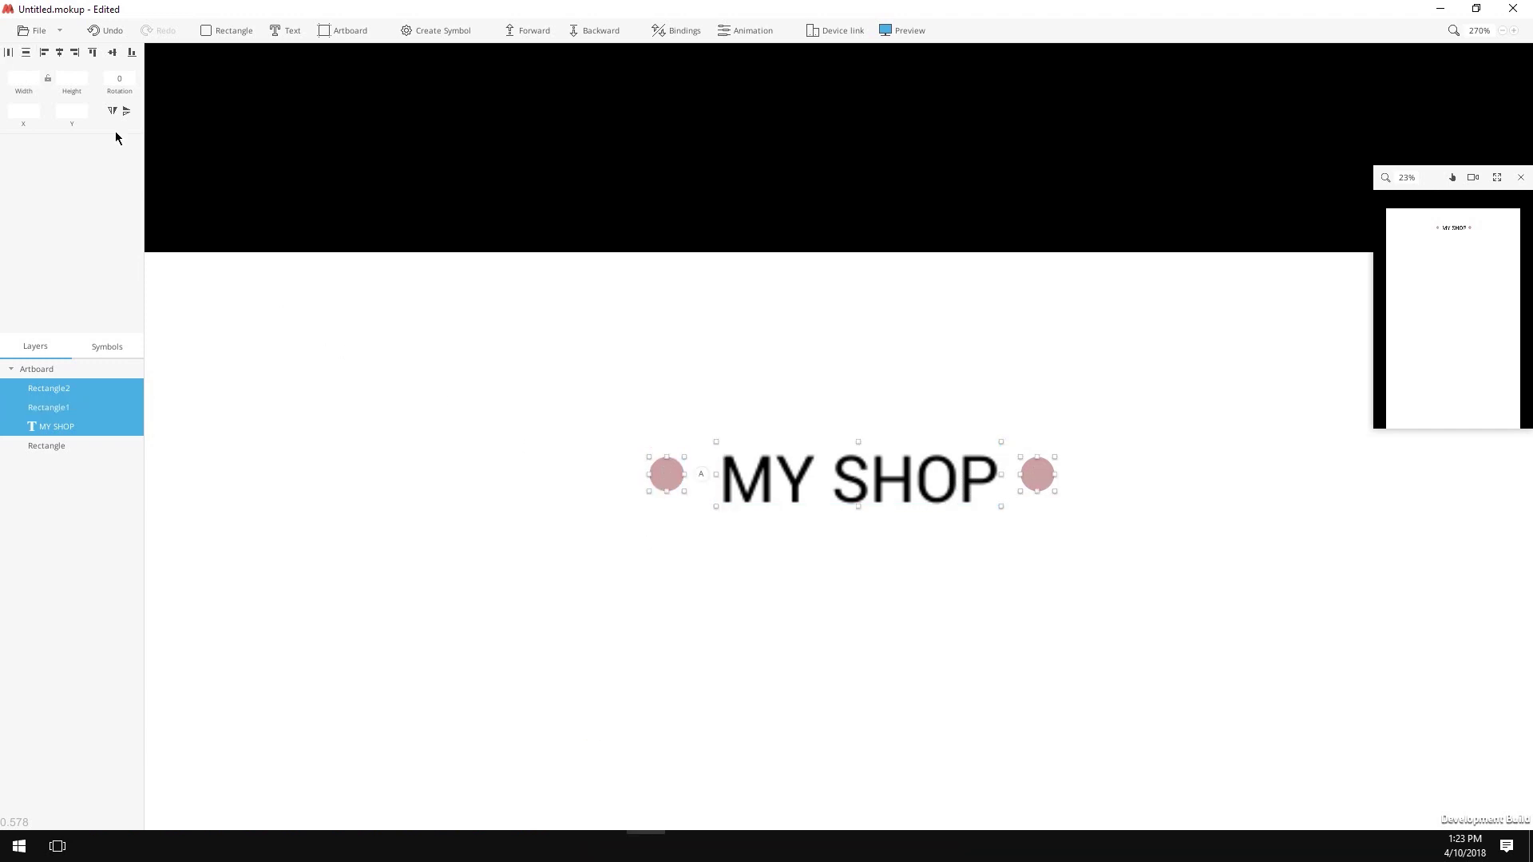
pyautogui.click(12, 54)
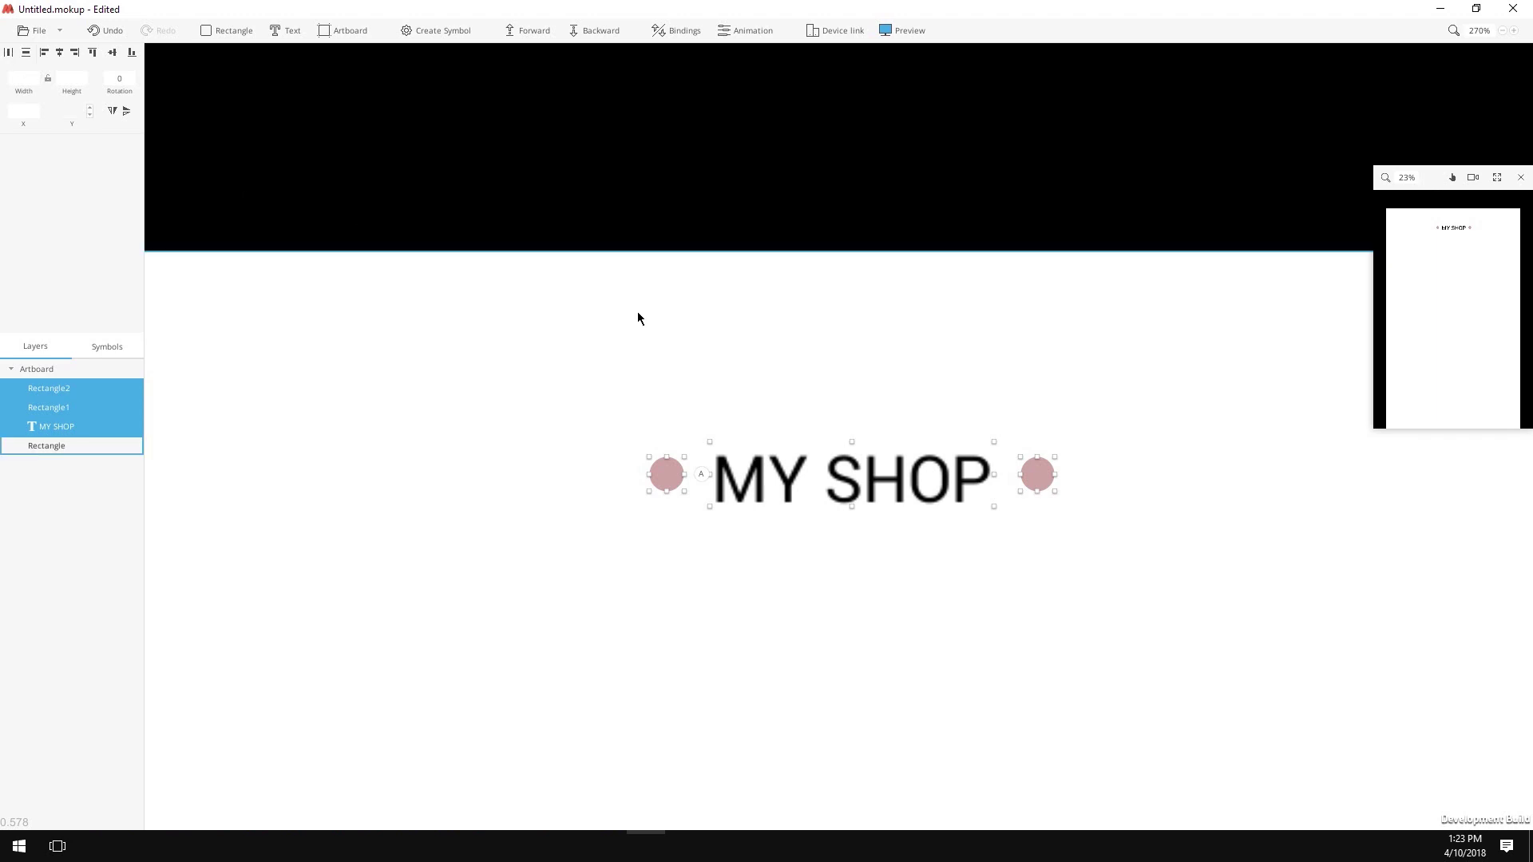
pyautogui.hotkey('ctrl', 'g')
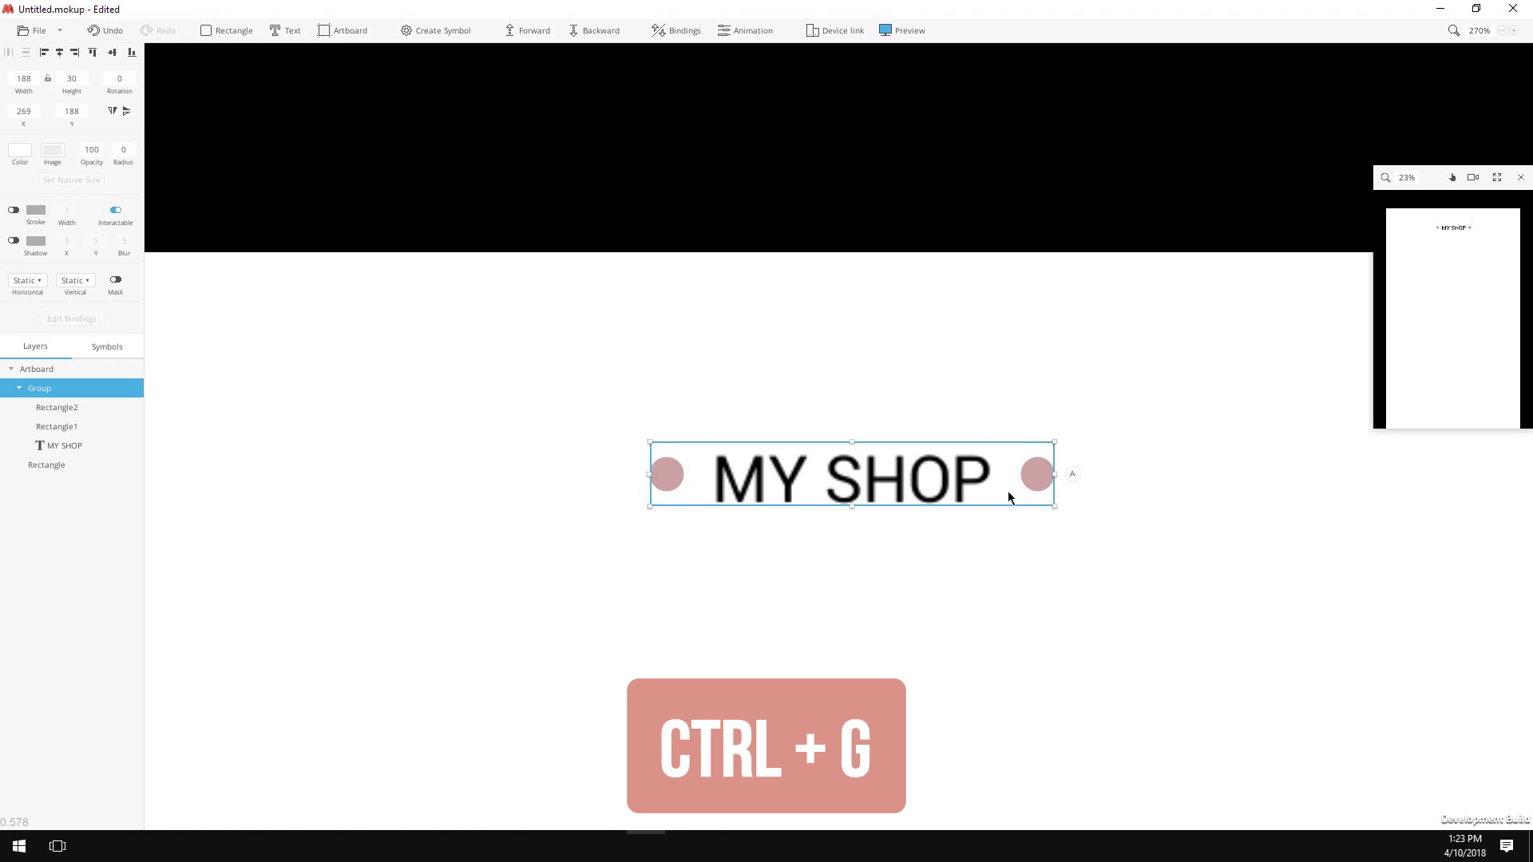
# - Recolour both dots and the MY SHOP text in the logo group to white
pyautogui.click(69, 410)
pyautogui.click(20, 150)
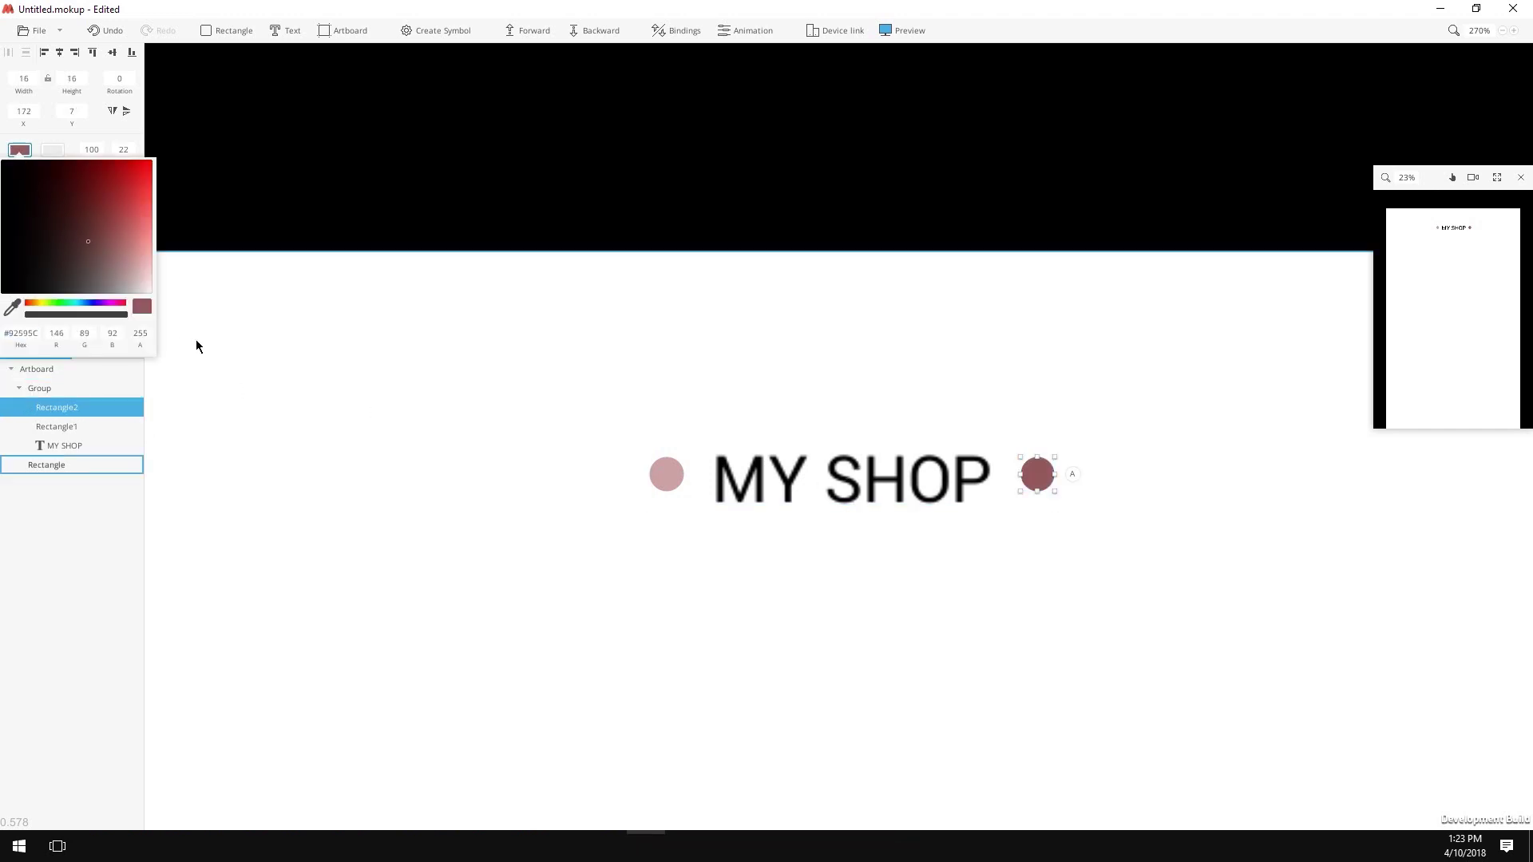
pyautogui.click(68, 424)
pyautogui.click(20, 150)
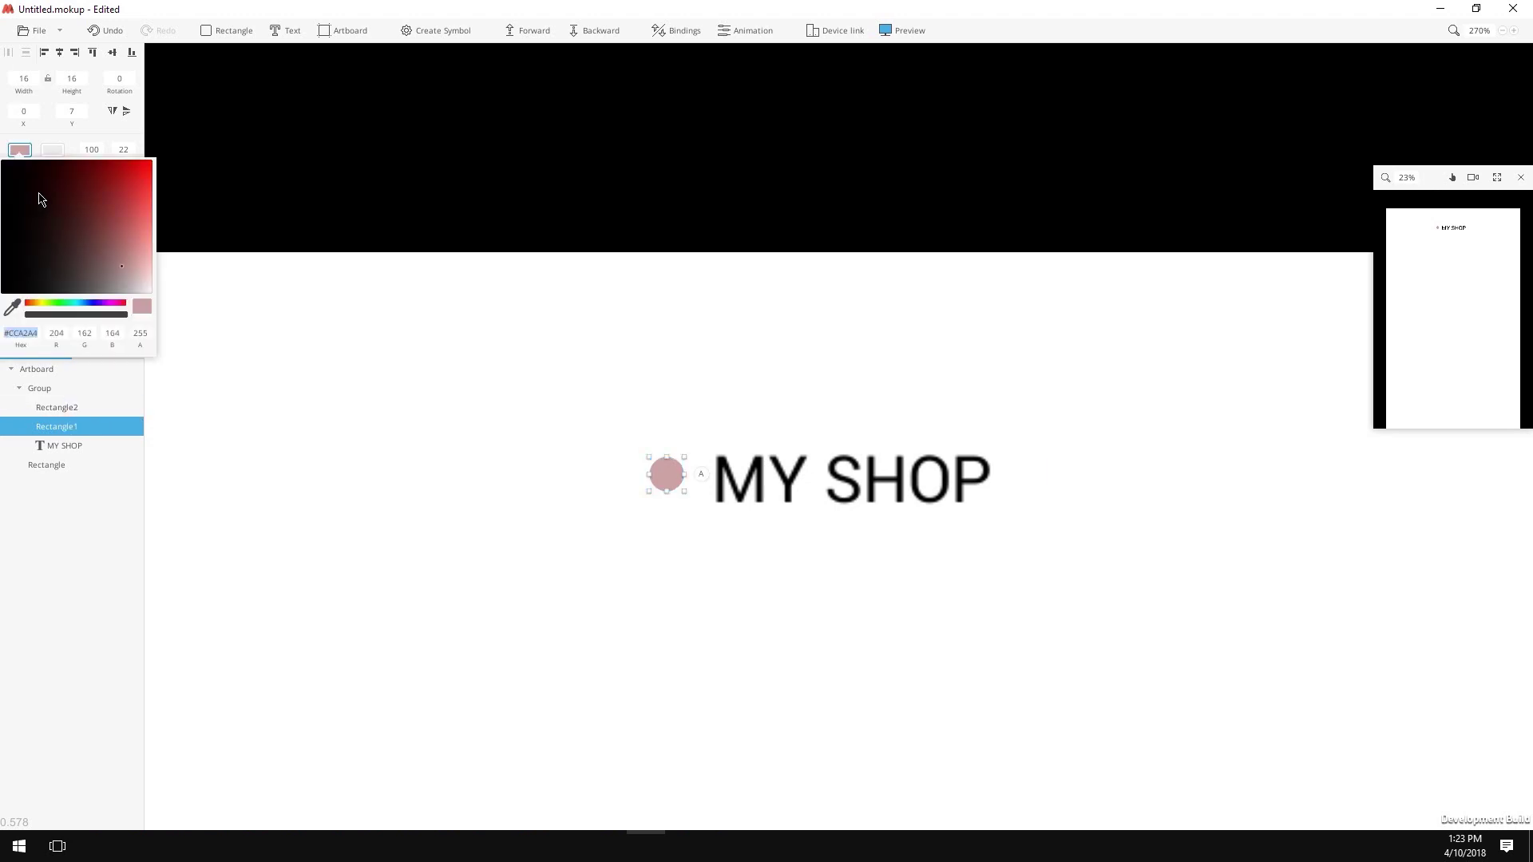
pyautogui.click(55, 444)
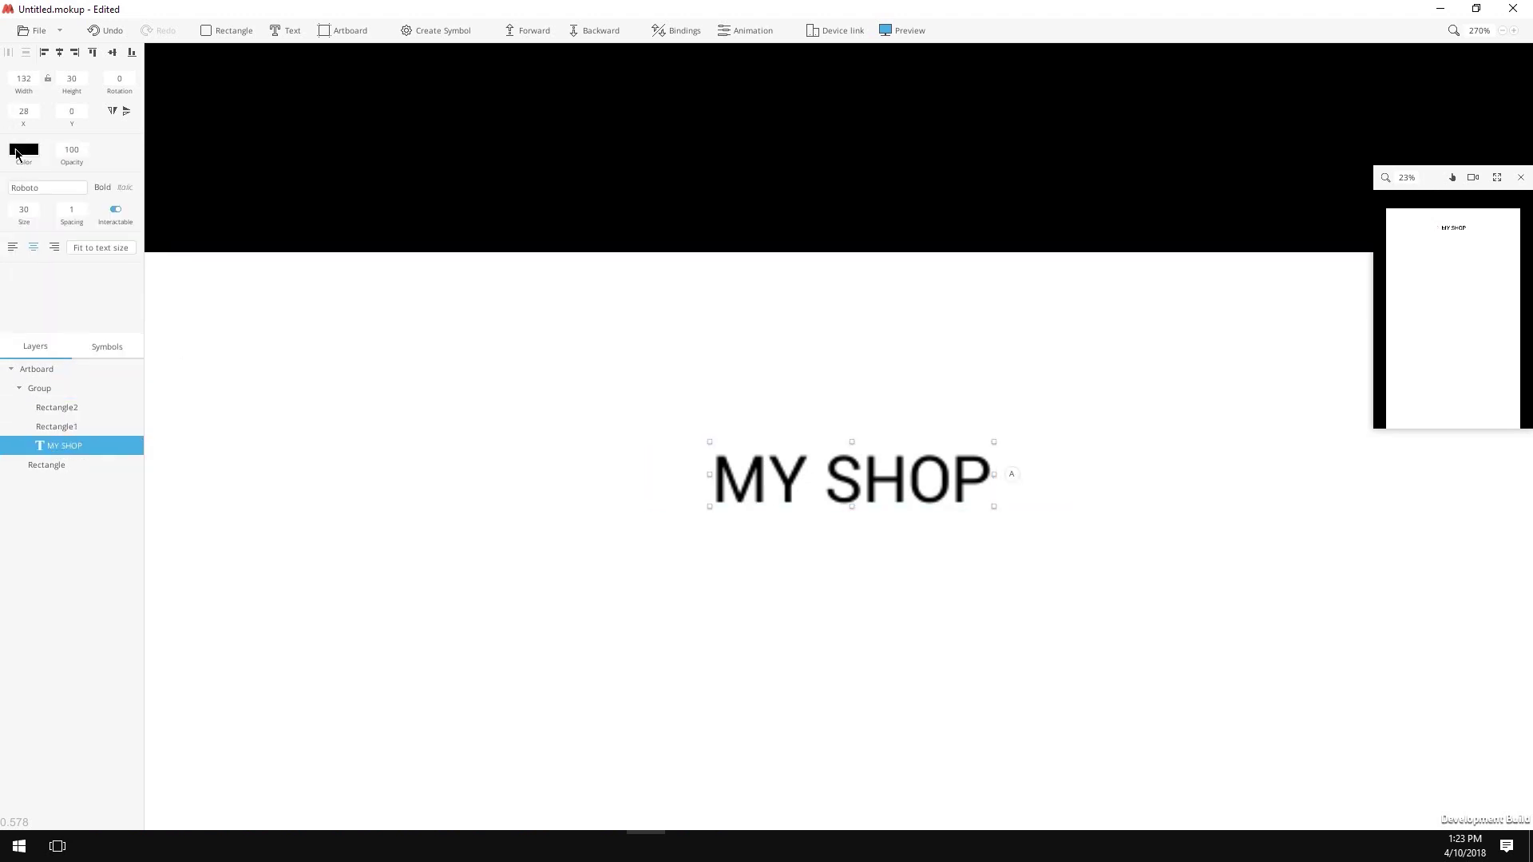
pyautogui.click(22, 150)
pyautogui.click(126, 292)
# - Move the logo group onto the black header bar and centre it on the bar vertically and horizontally
pyautogui.click(50, 389)
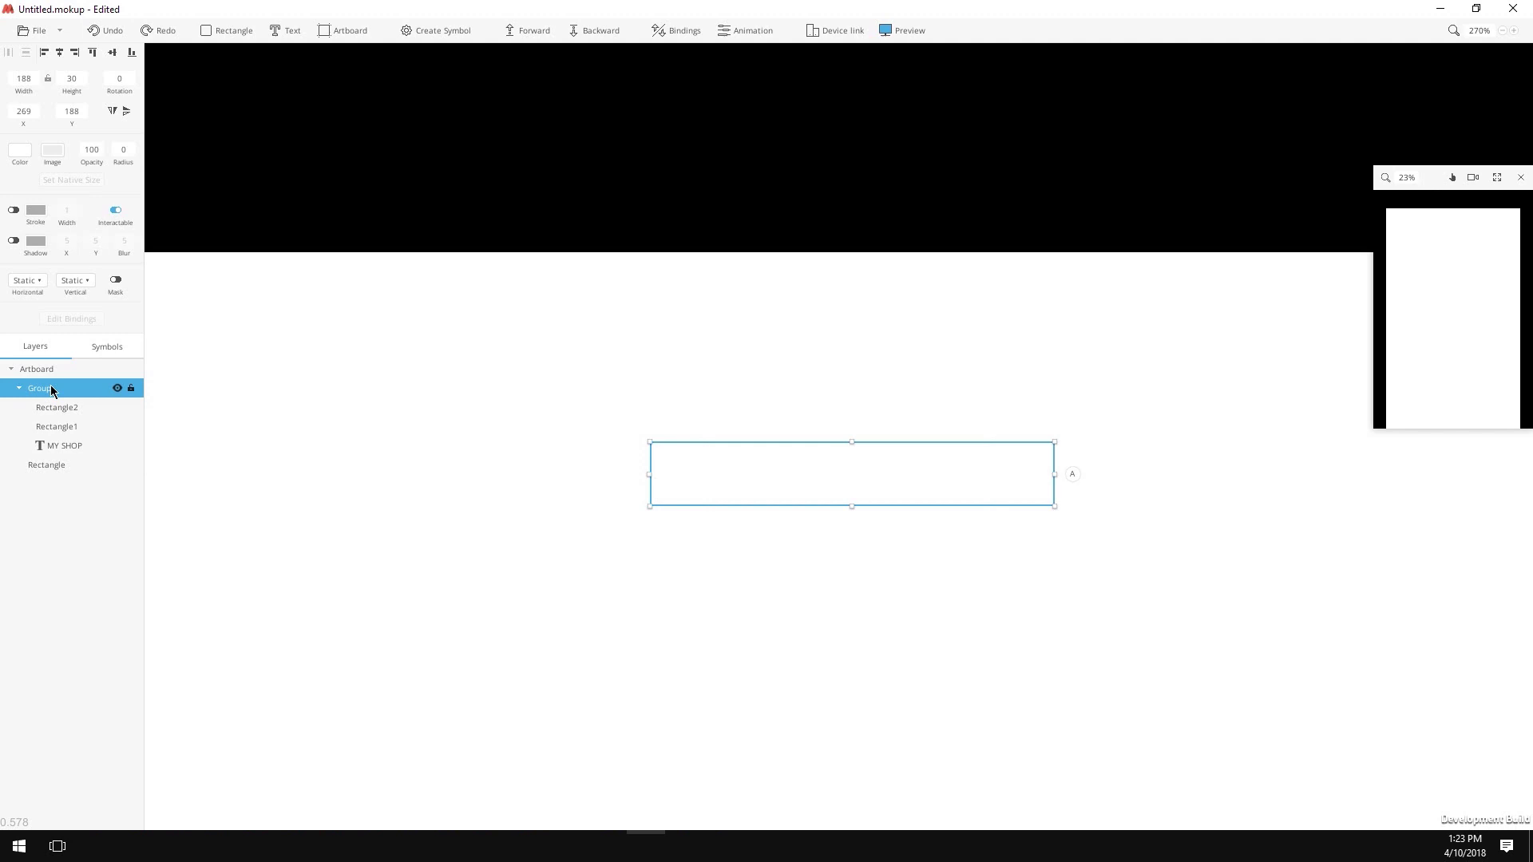
pyautogui.moveTo(964, 500); pyautogui.dragTo(927, 157)
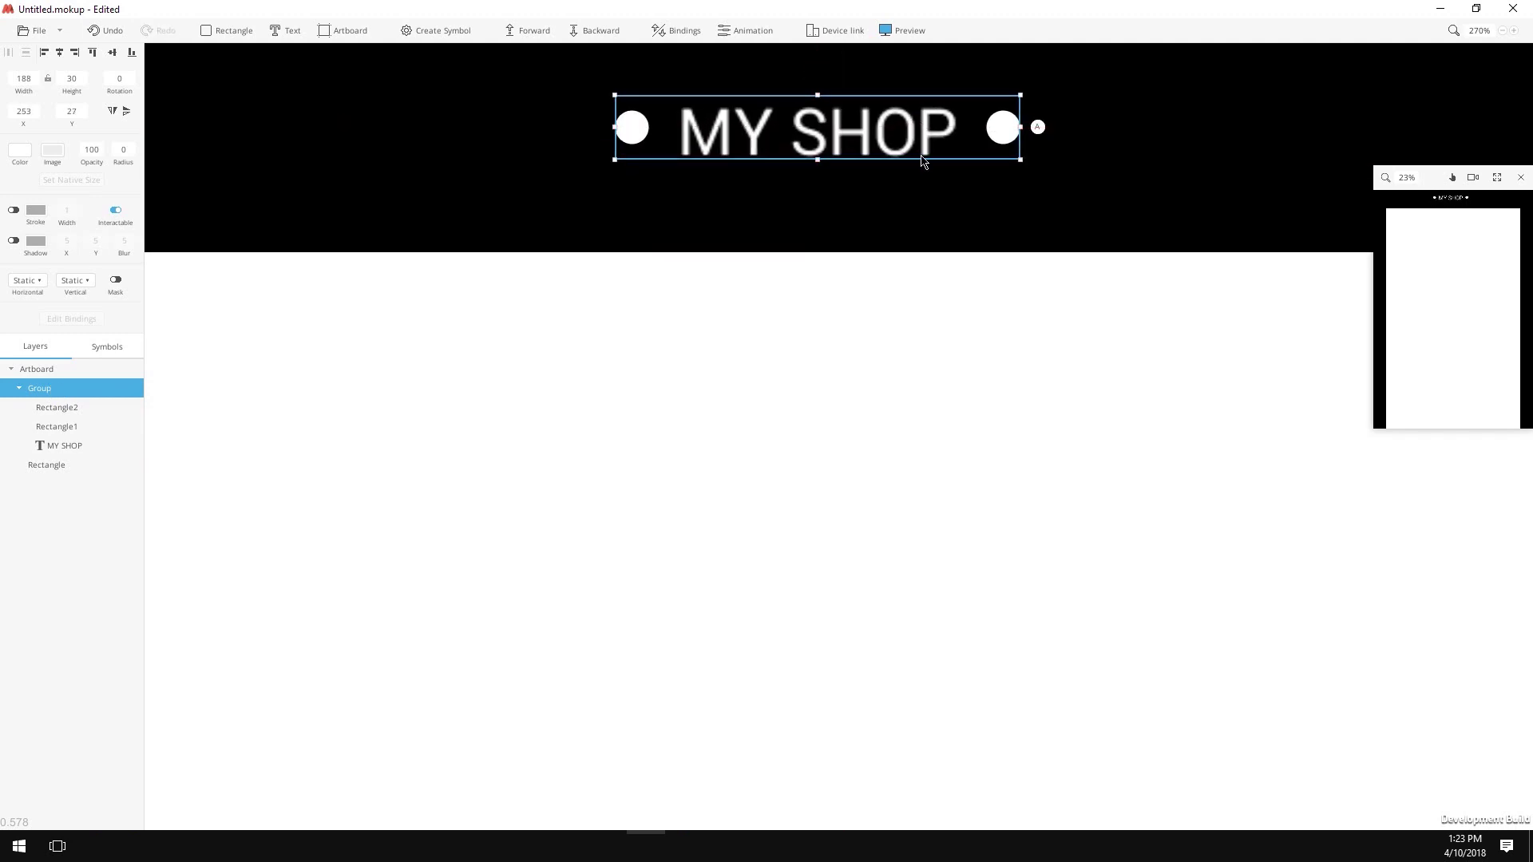
pyautogui.scroll(2, 919, 455)
pyautogui.scroll(1, 920, 455)
pyautogui.keyDown('shift'); pyautogui.click(469, 397); pyautogui.keyUp('shift')
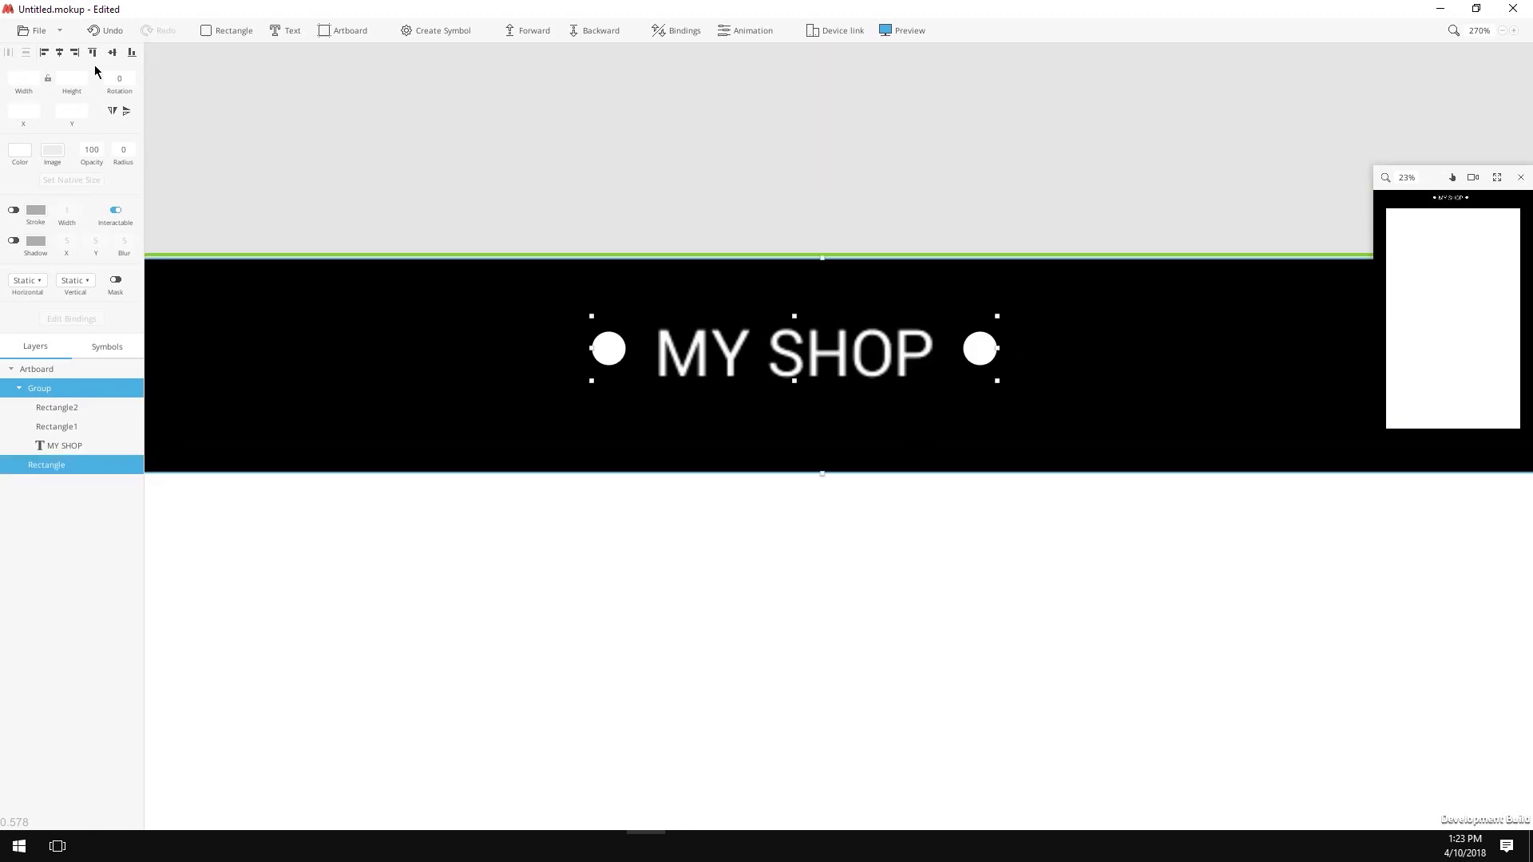
pyautogui.click(111, 54)
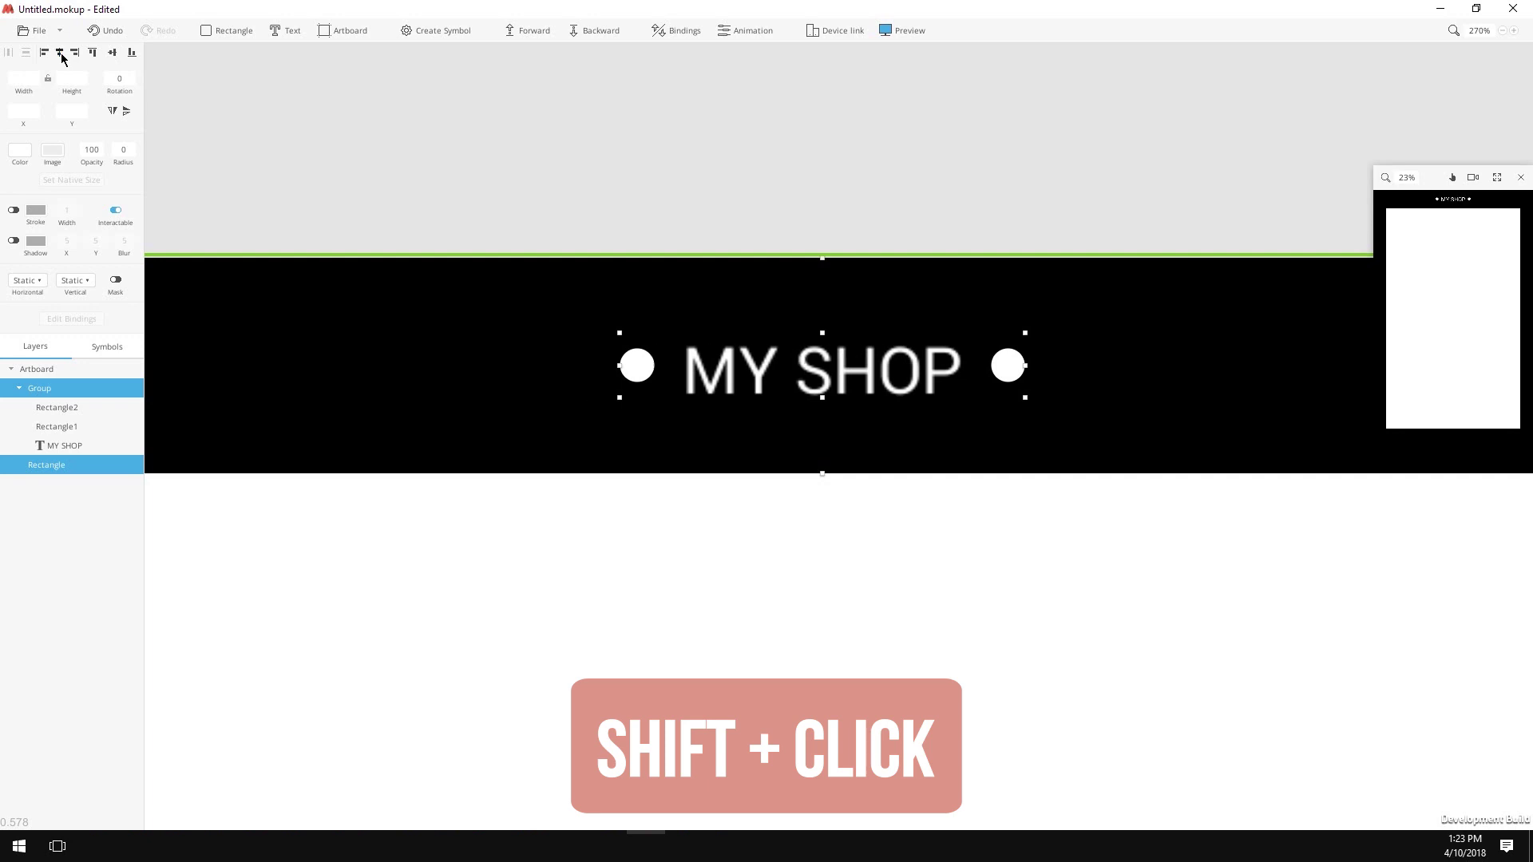
pyautogui.click(59, 53)
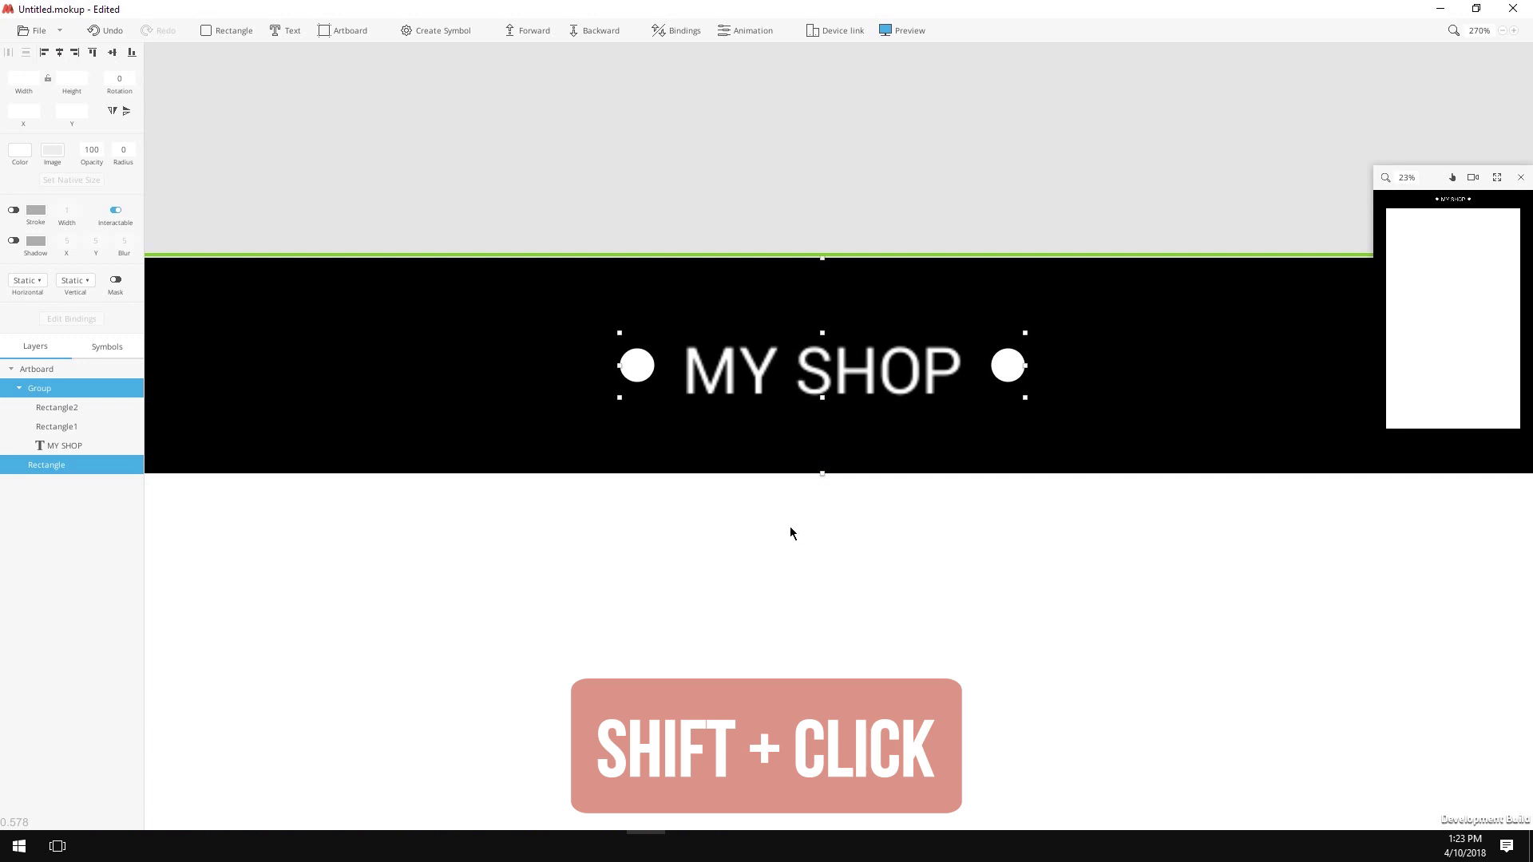
pyautogui.click(838, 509)
# - Import shopping-cart.svg from the tutorials folder onto the artboard
pyautogui.scroll(-3, 836, 503)
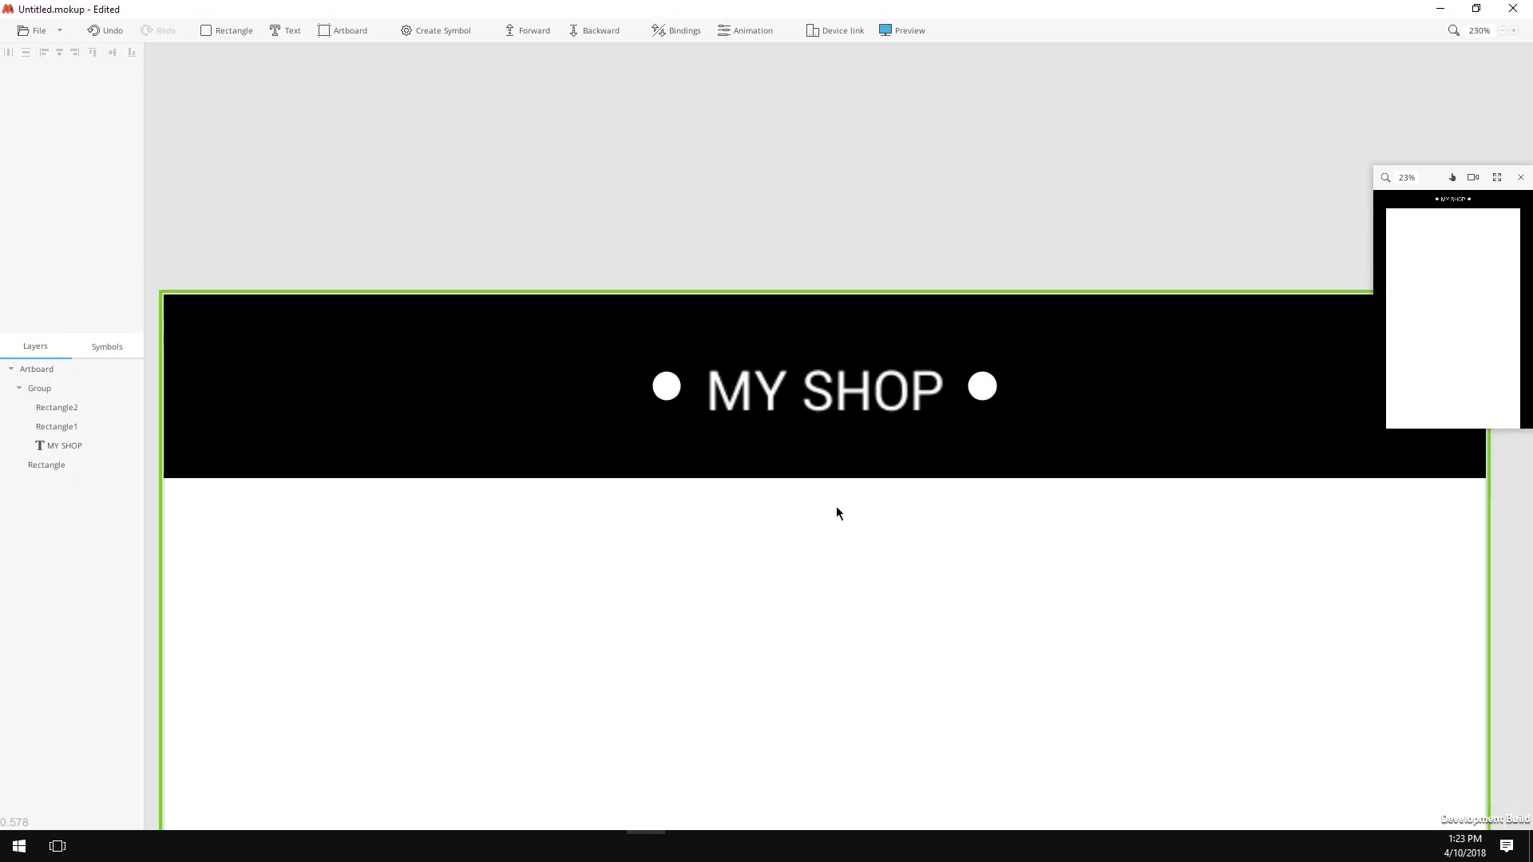
pyautogui.scroll(-2, 939, 551)
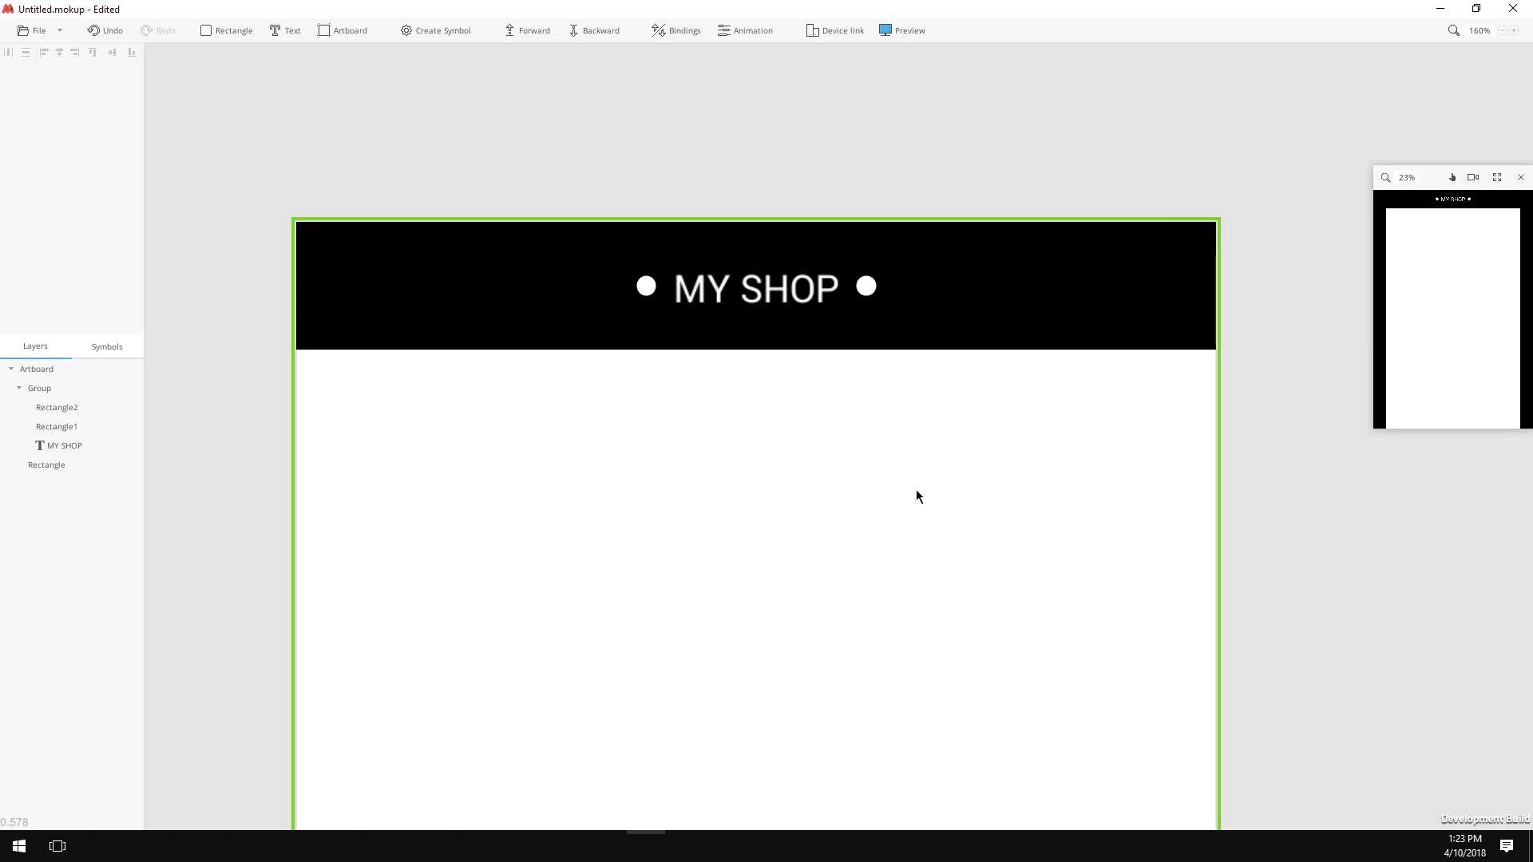
pyautogui.click(35, 33)
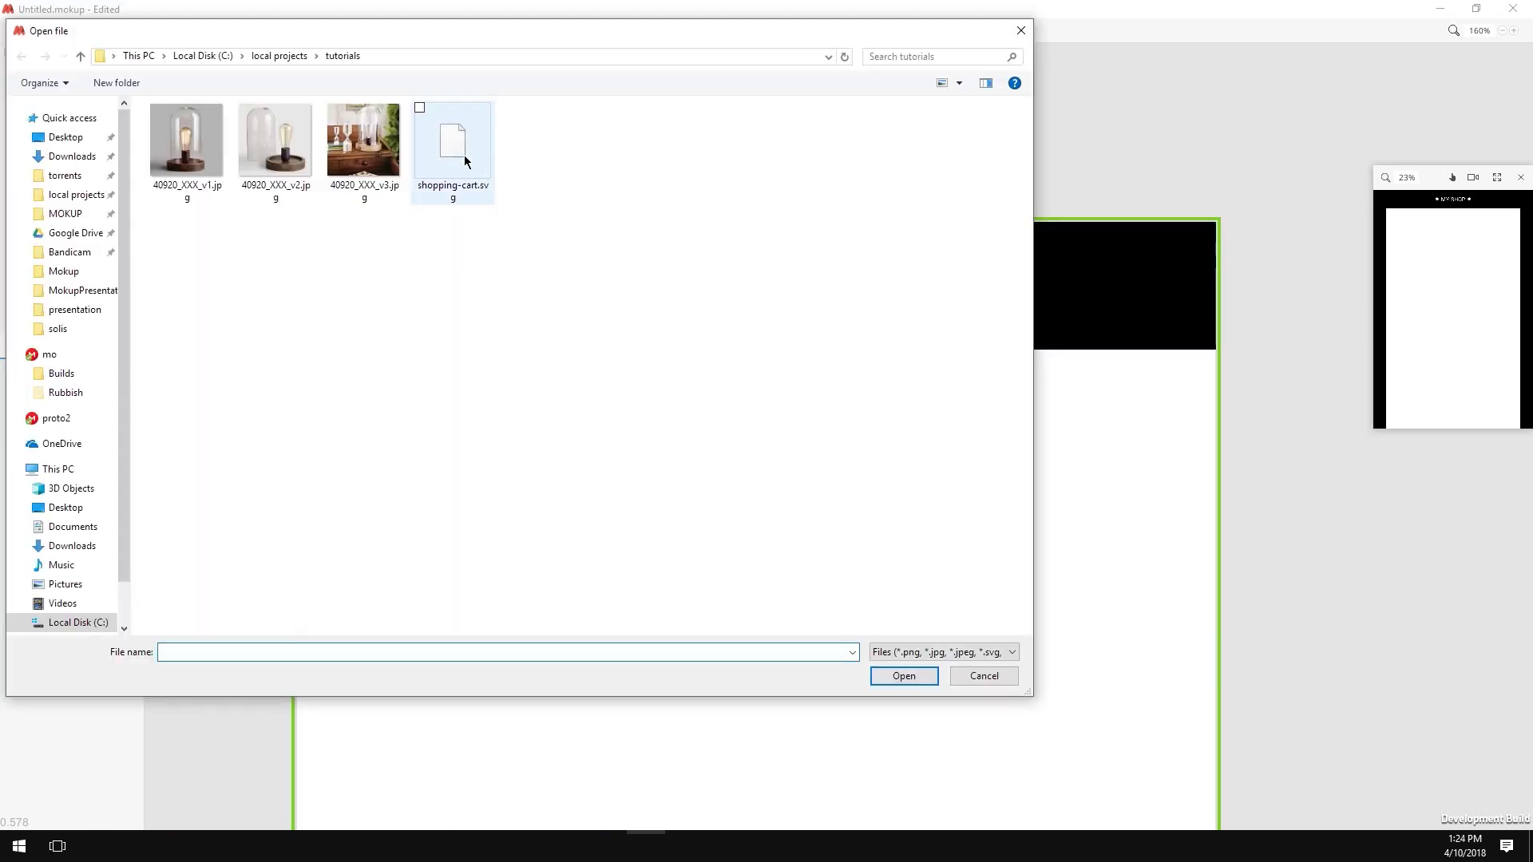
pyautogui.click(461, 160)
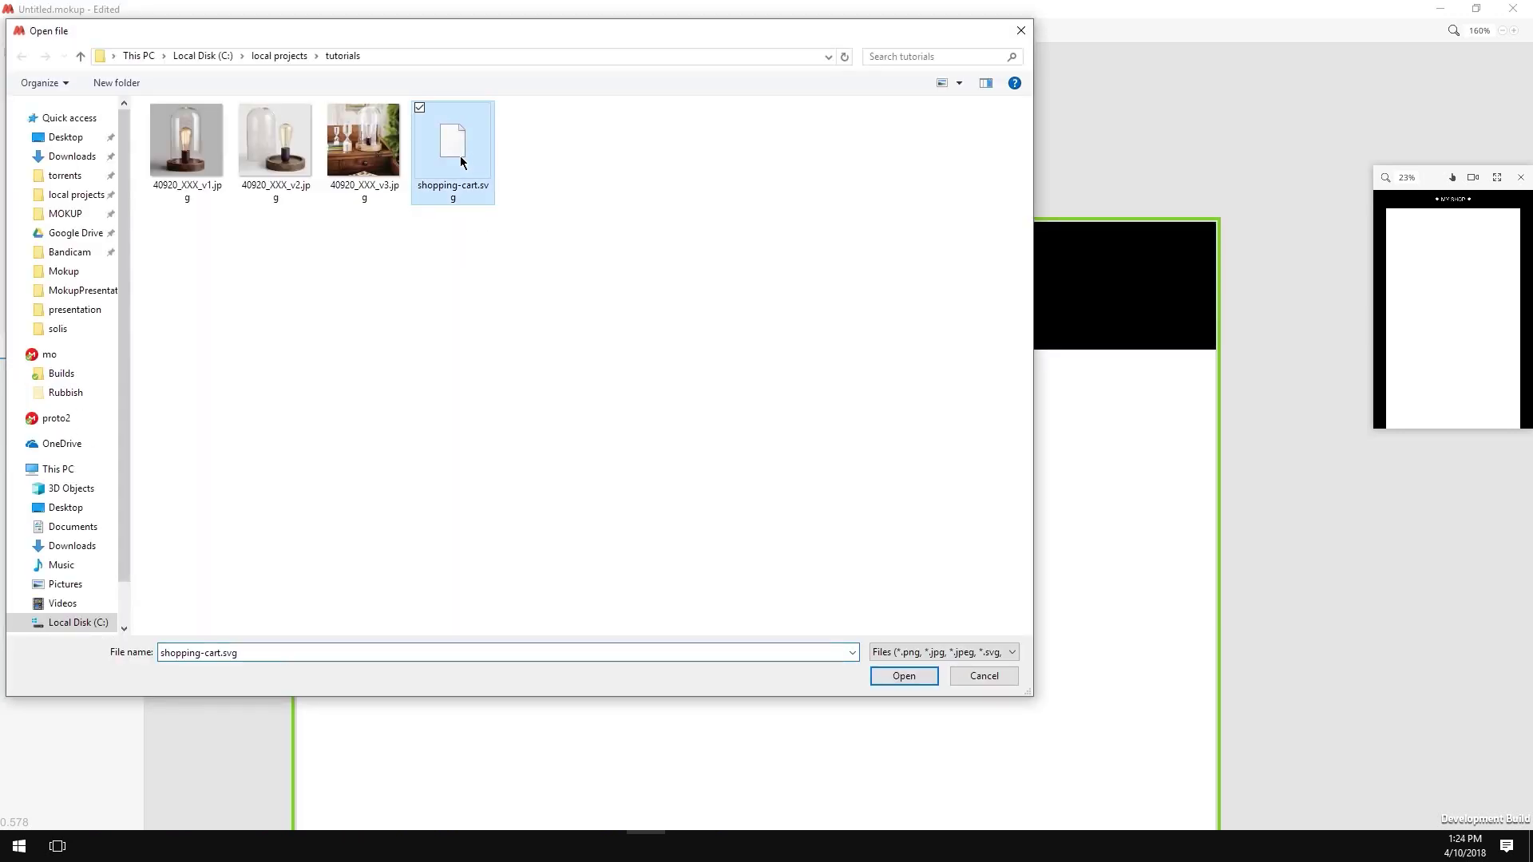
pyautogui.click(899, 675)
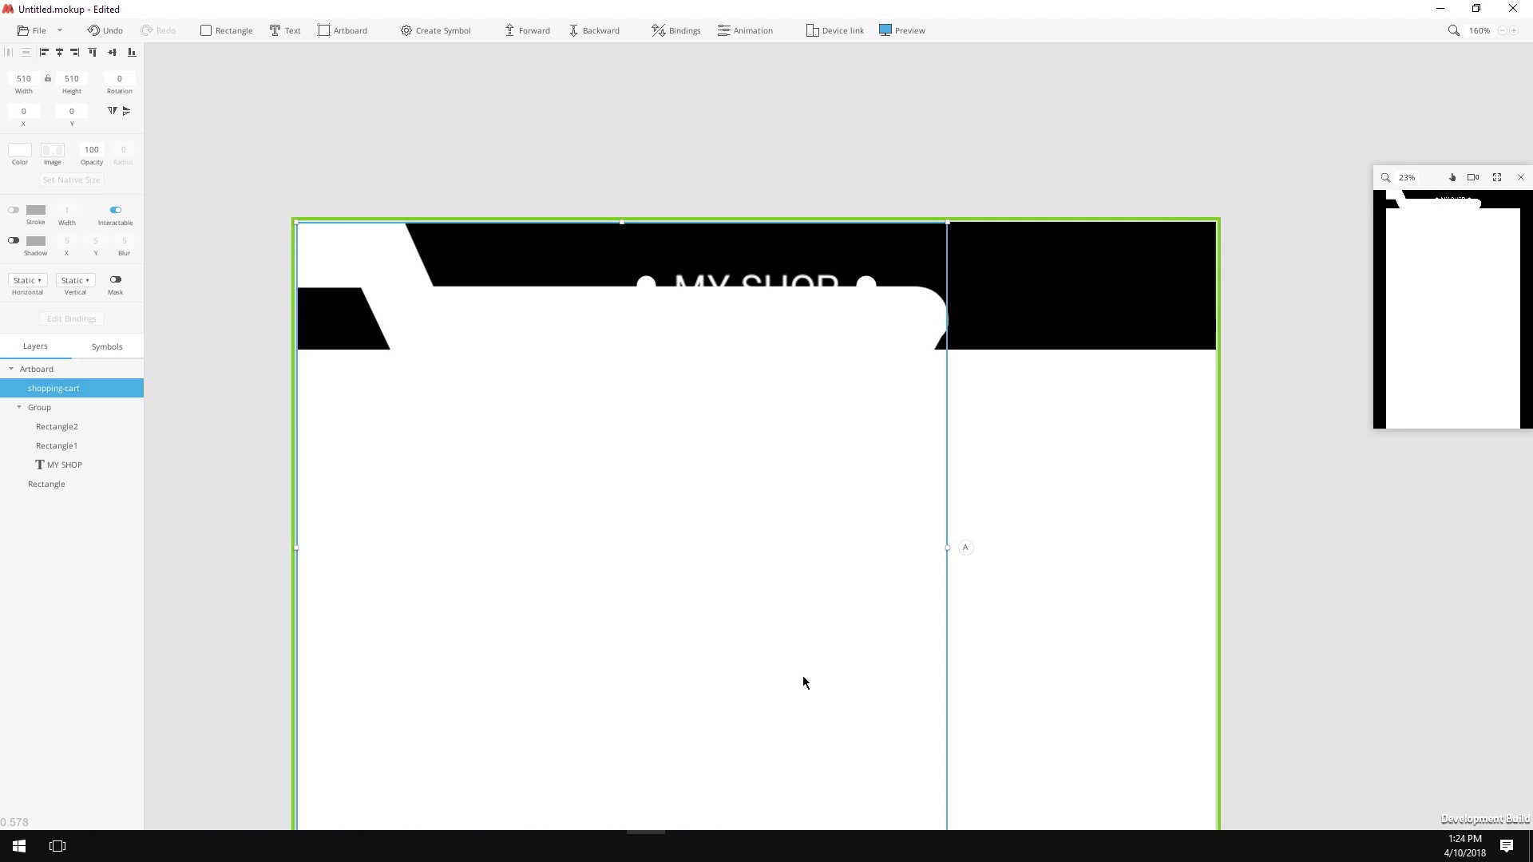
# - Scale the shopping cart down proportionally to icon size and place it near the header bar's right end, vertically centred
pyautogui.scroll(-2, 830, 659)
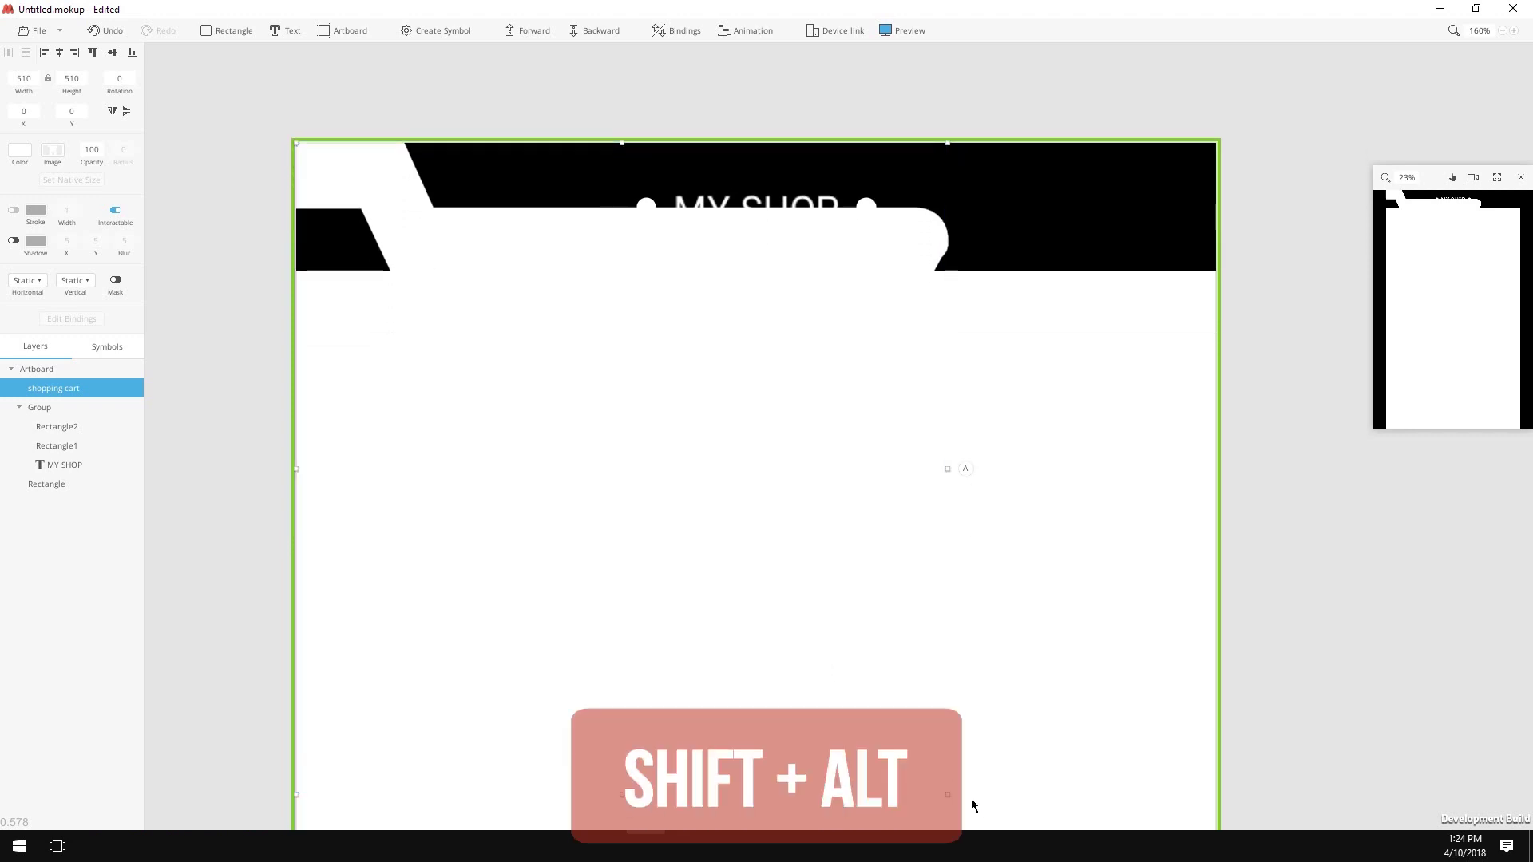
pyautogui.moveTo(948, 795); pyautogui.dragTo(1139, 210)
pyautogui.click(715, 424)
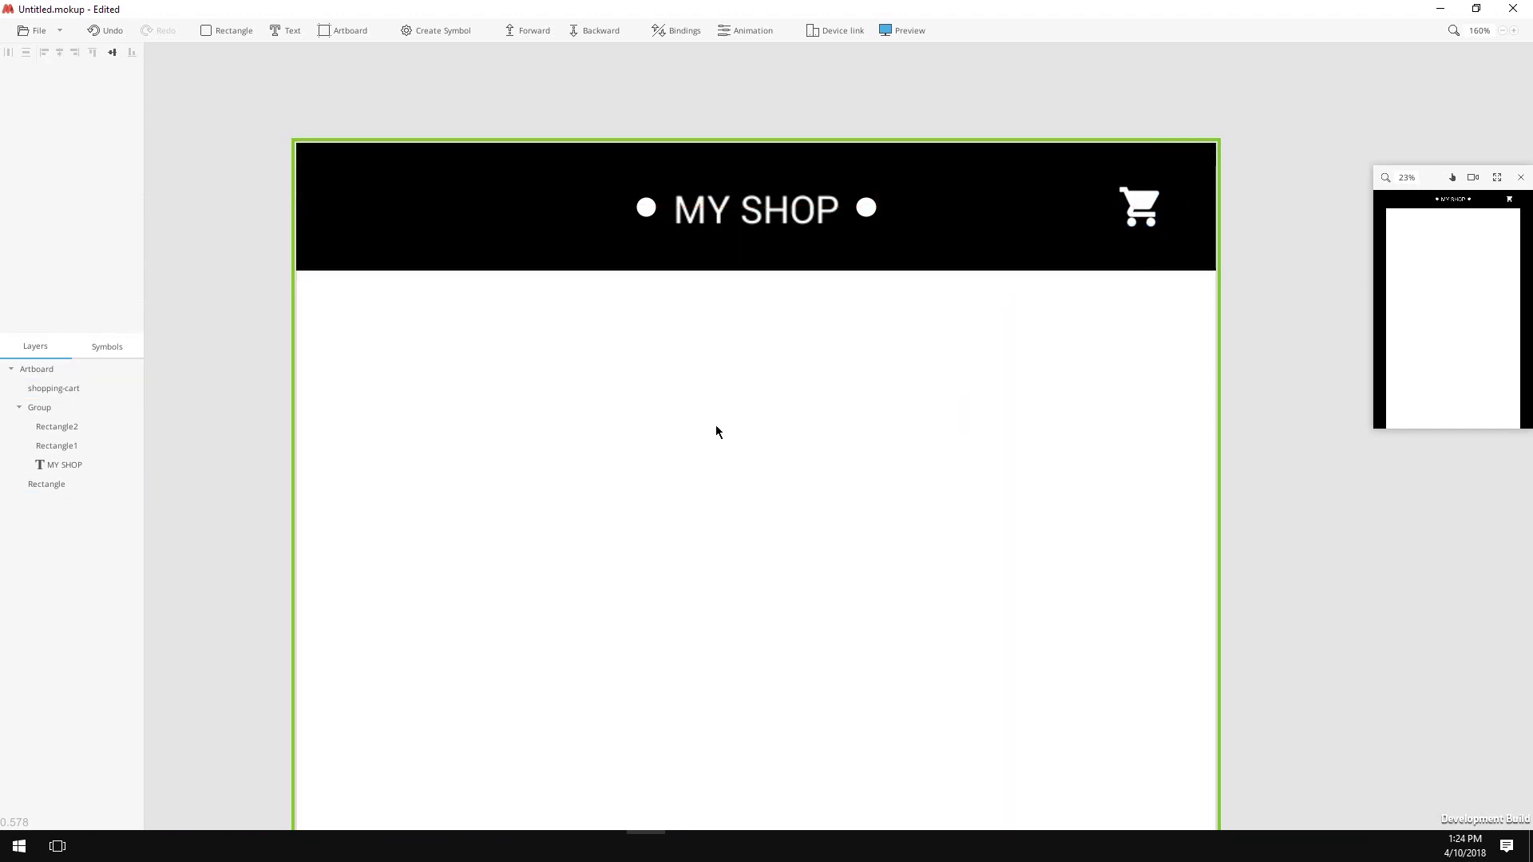
# - Import the three product photos 40920_XXX_v1.jpg, 40920_XXX_v2.jpg and 40920_XXX_v3.jpg together
pyautogui.click(49, 39)
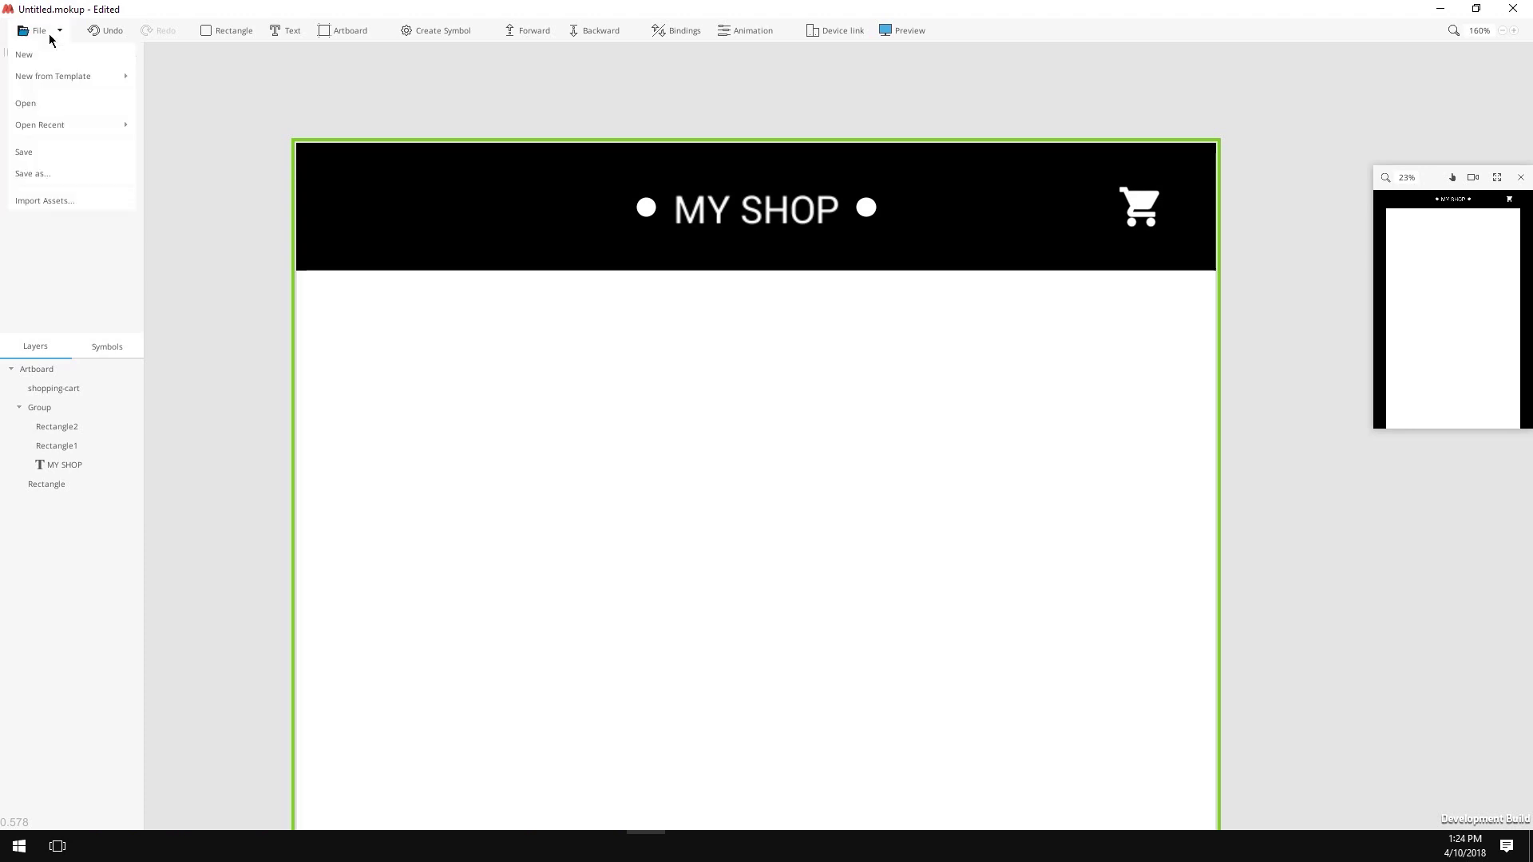
pyautogui.click(59, 200)
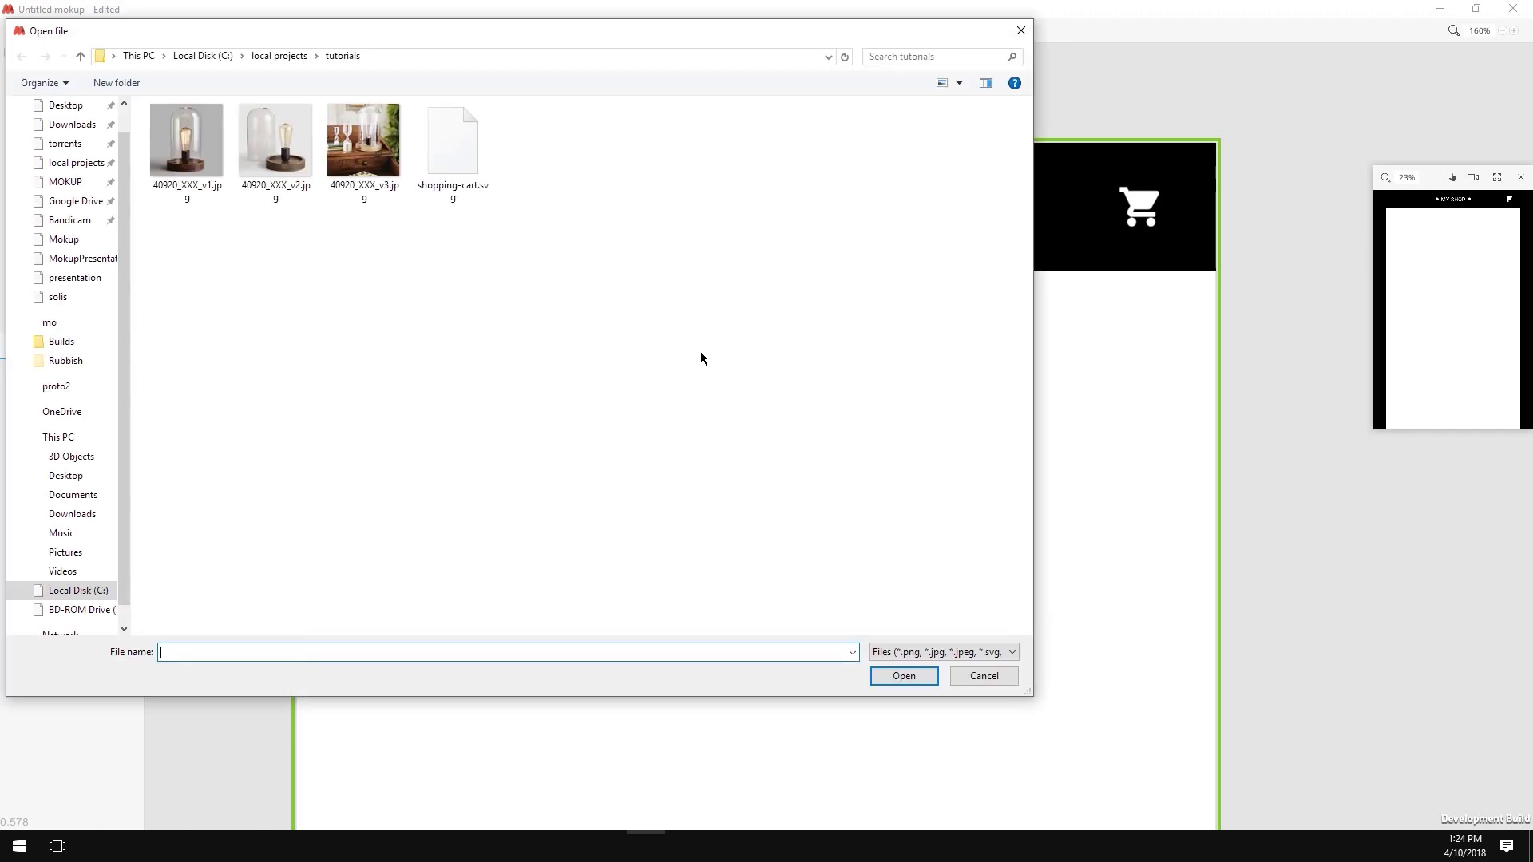
pyautogui.moveTo(367, 210); pyautogui.dragTo(201, 153)
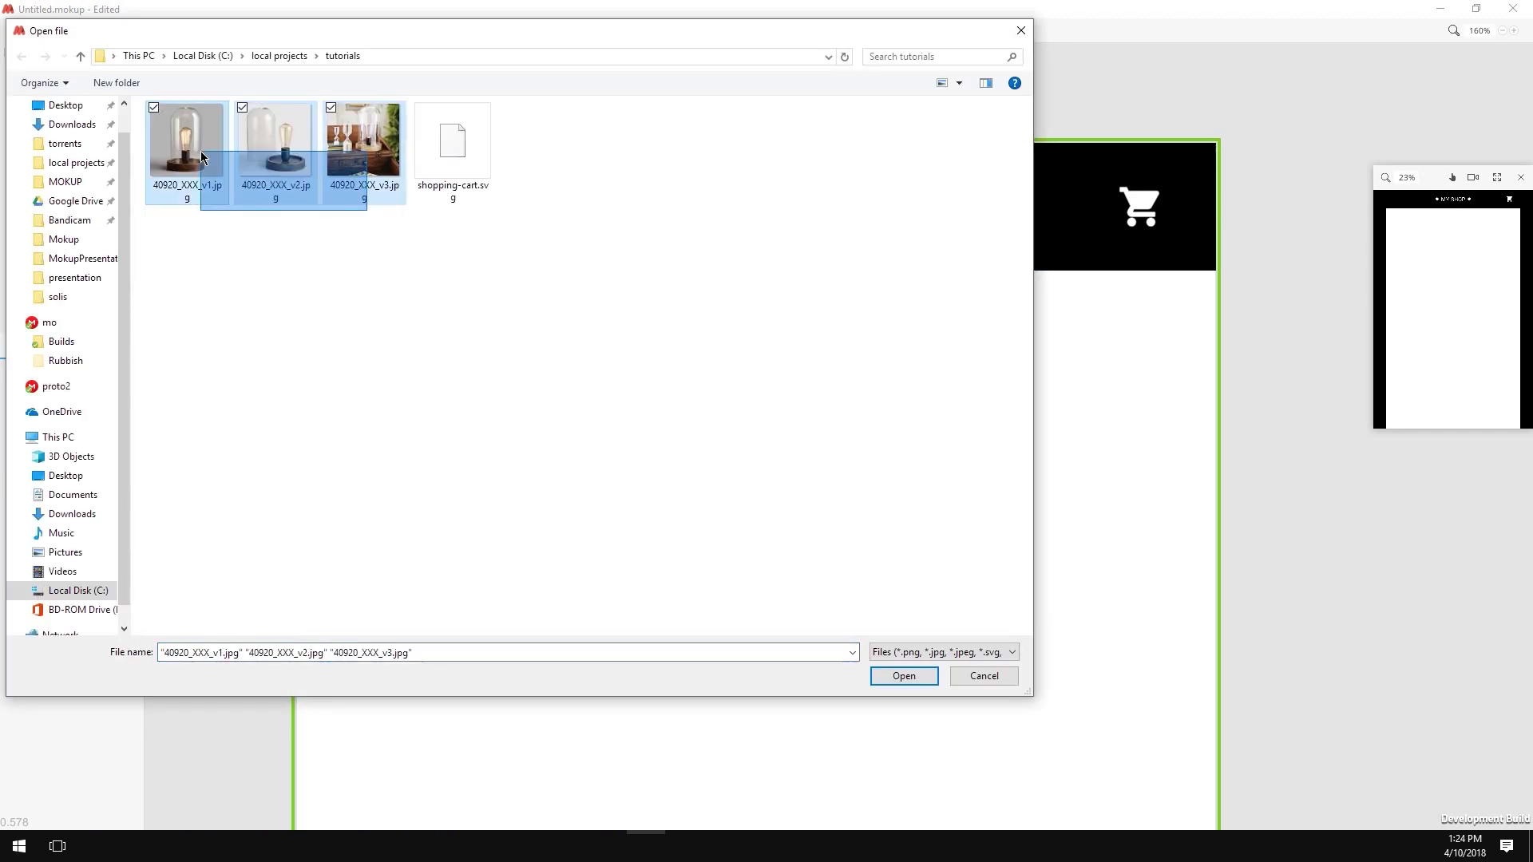
pyautogui.click(901, 674)
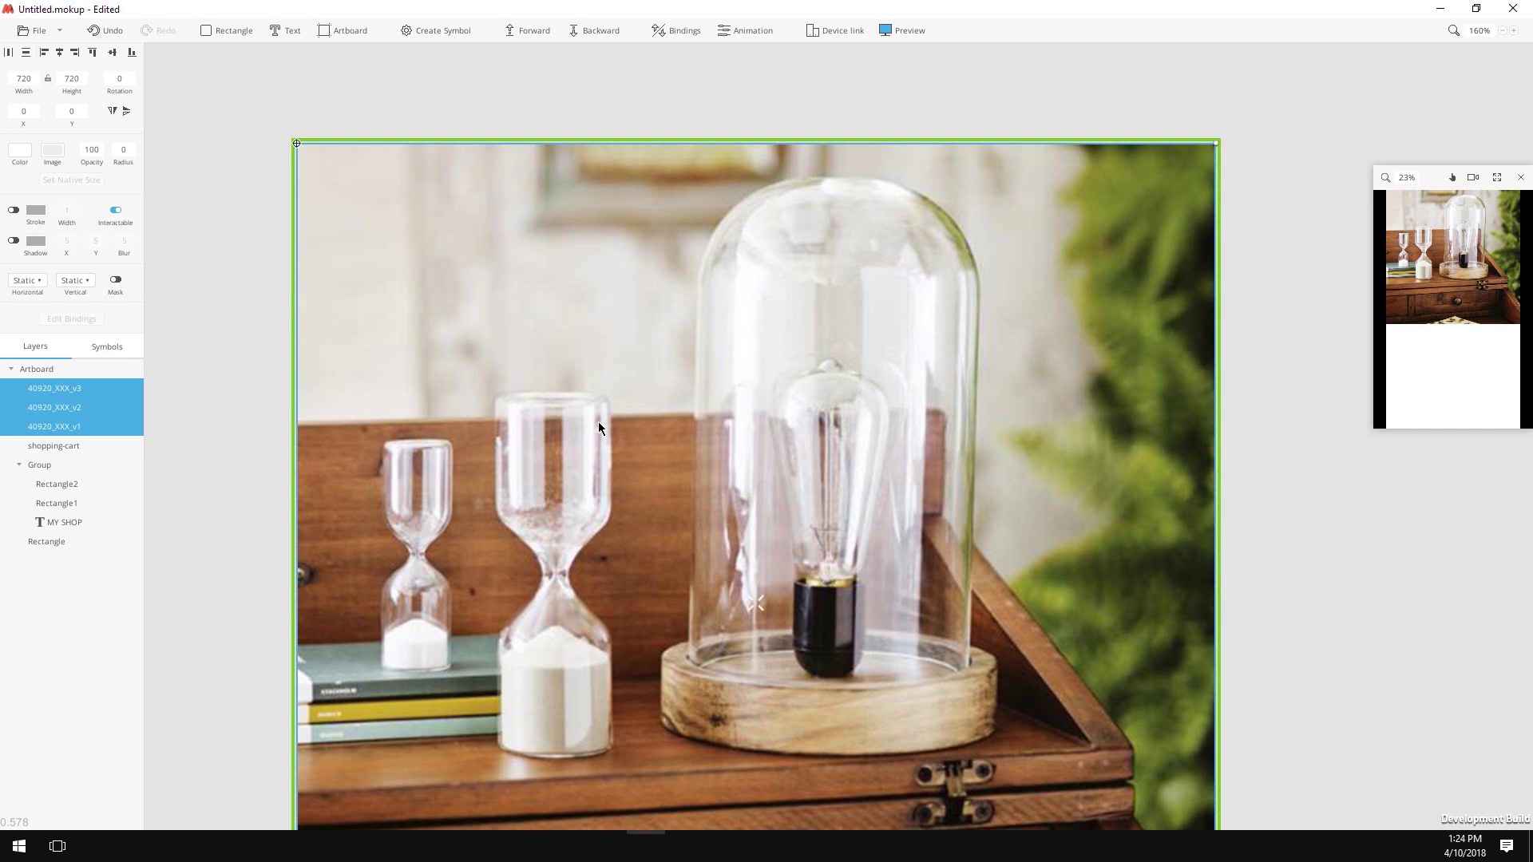
# - Group the three product photos as ImageSlider and move the group directly below the header, to Y 100
pyautogui.hotkey('ctrl', 'g')
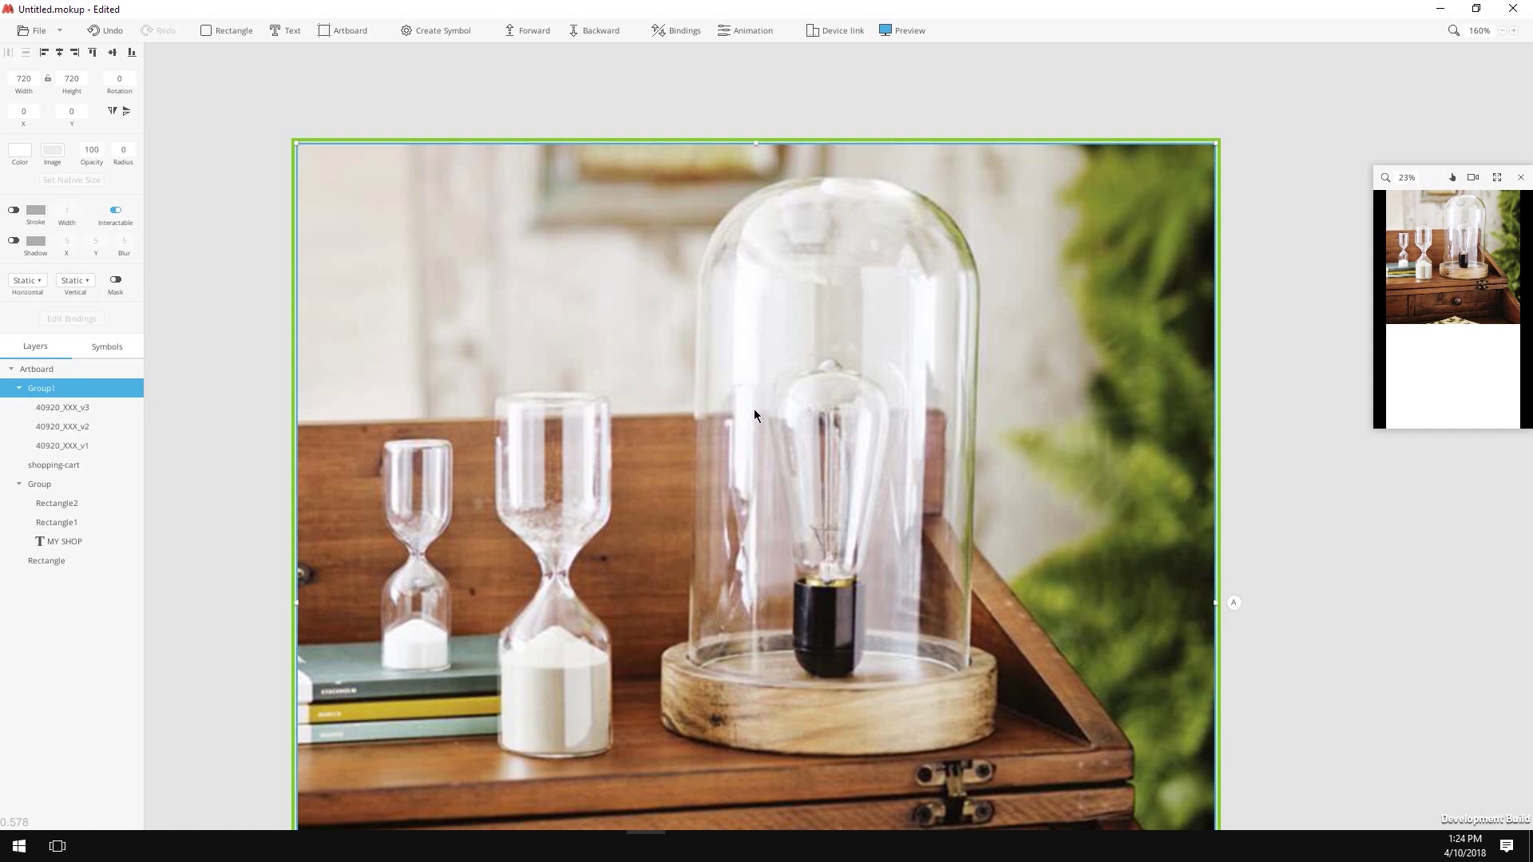
pyautogui.doubleClick(66, 391)
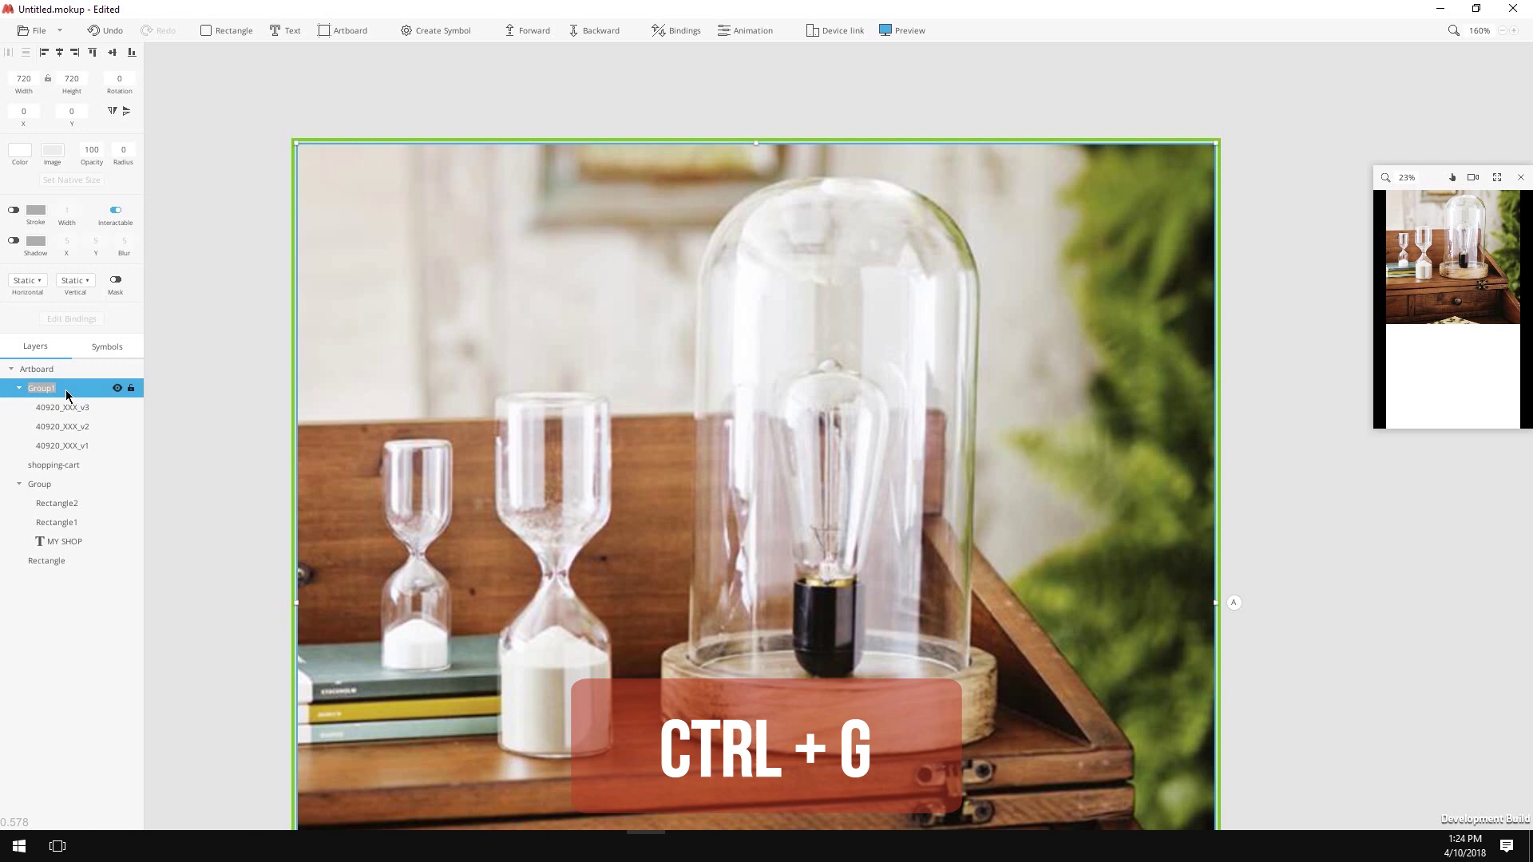
pyautogui.write('ImageSlider')
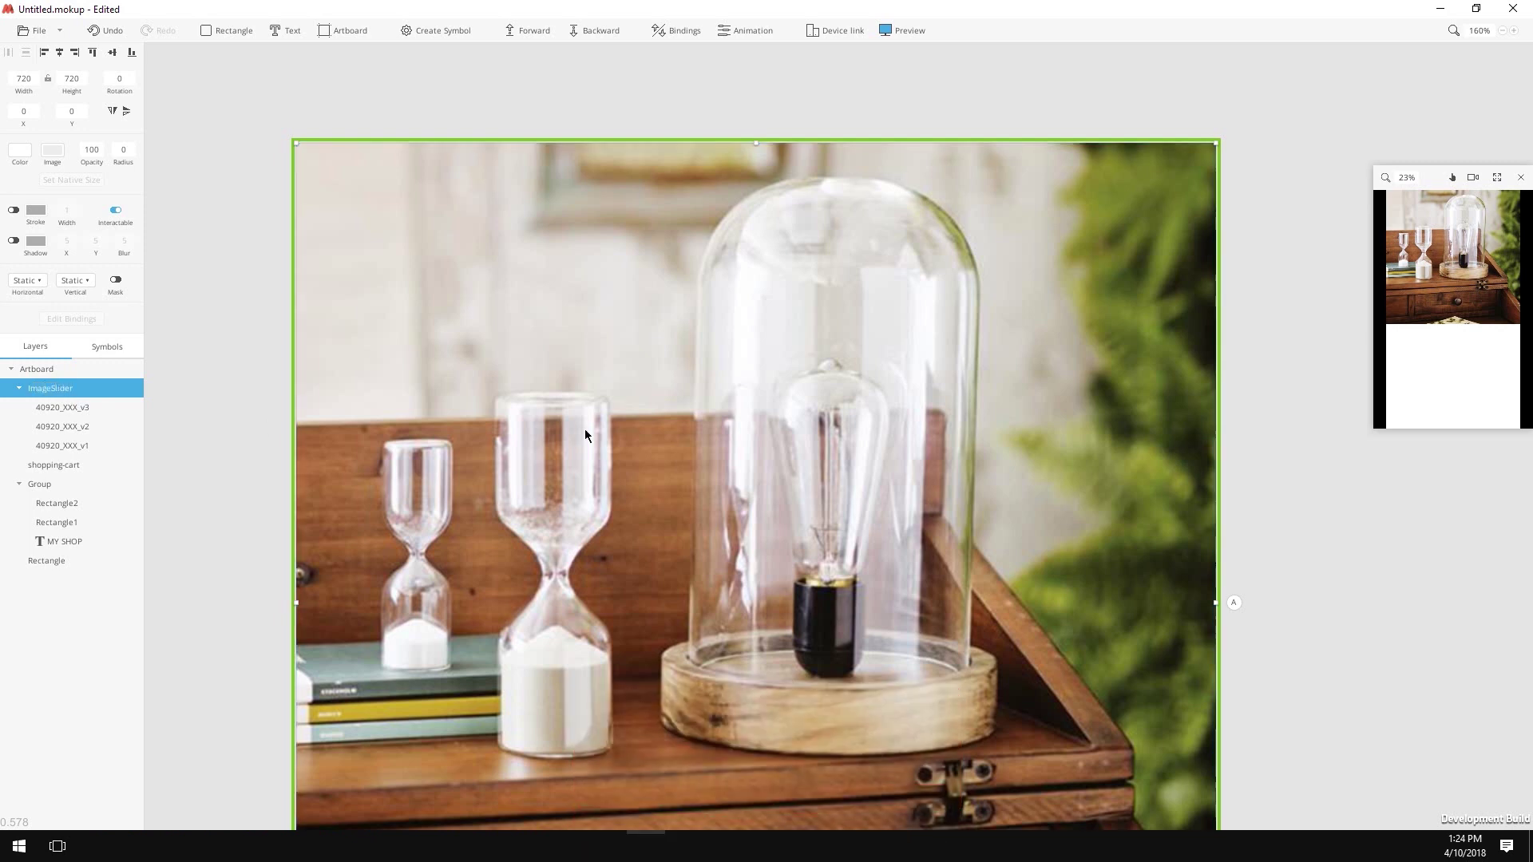
pyautogui.moveTo(613, 287); pyautogui.dragTo(610, 409)
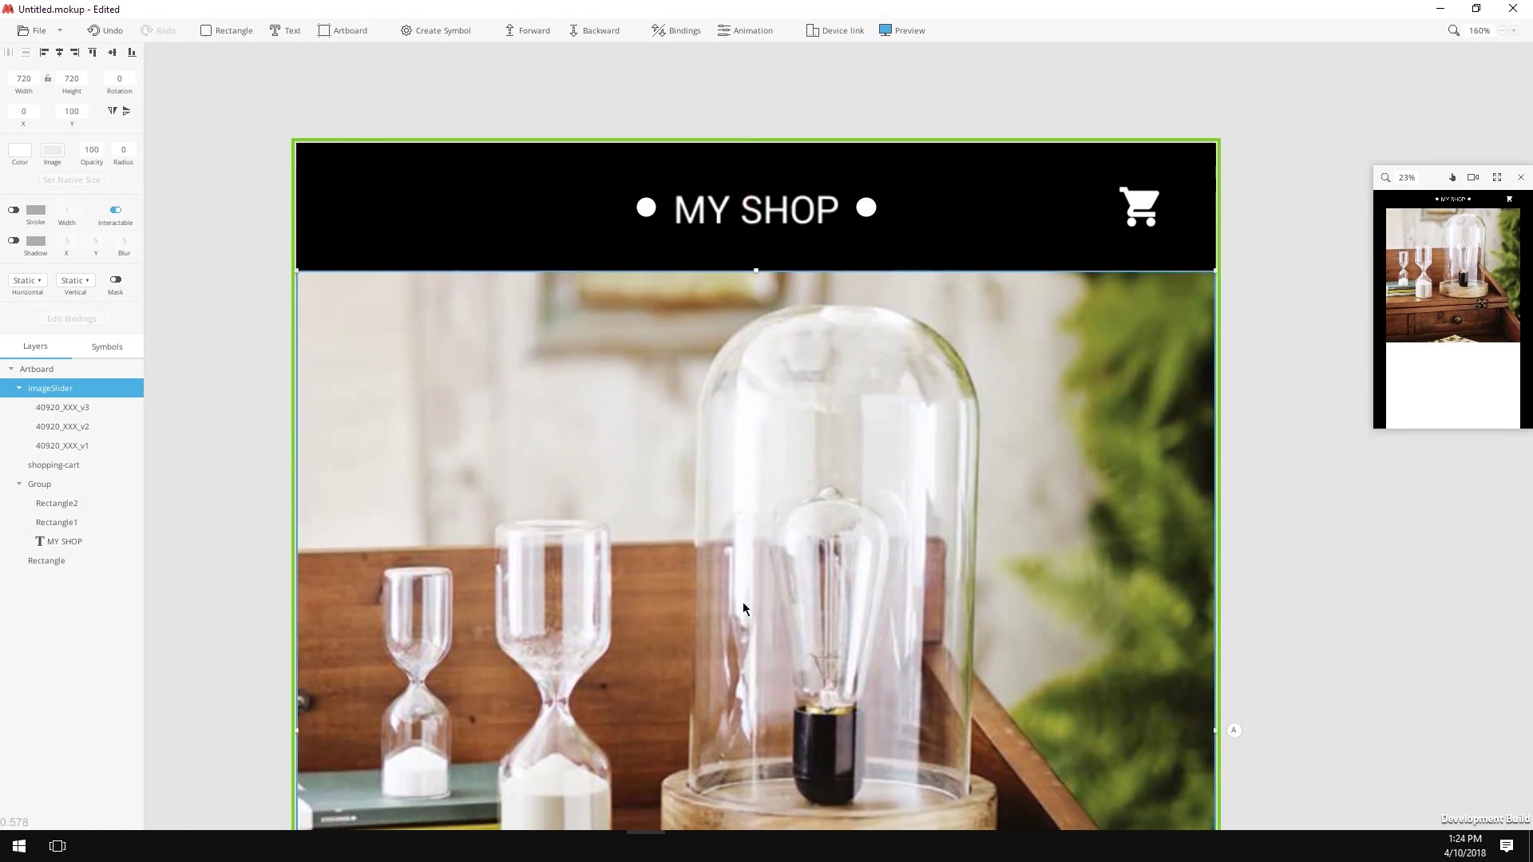
# - Add a text box of about 439 by 62 below the product photo, near the artboard's left edge
pyautogui.scroll(-5, 754, 605)
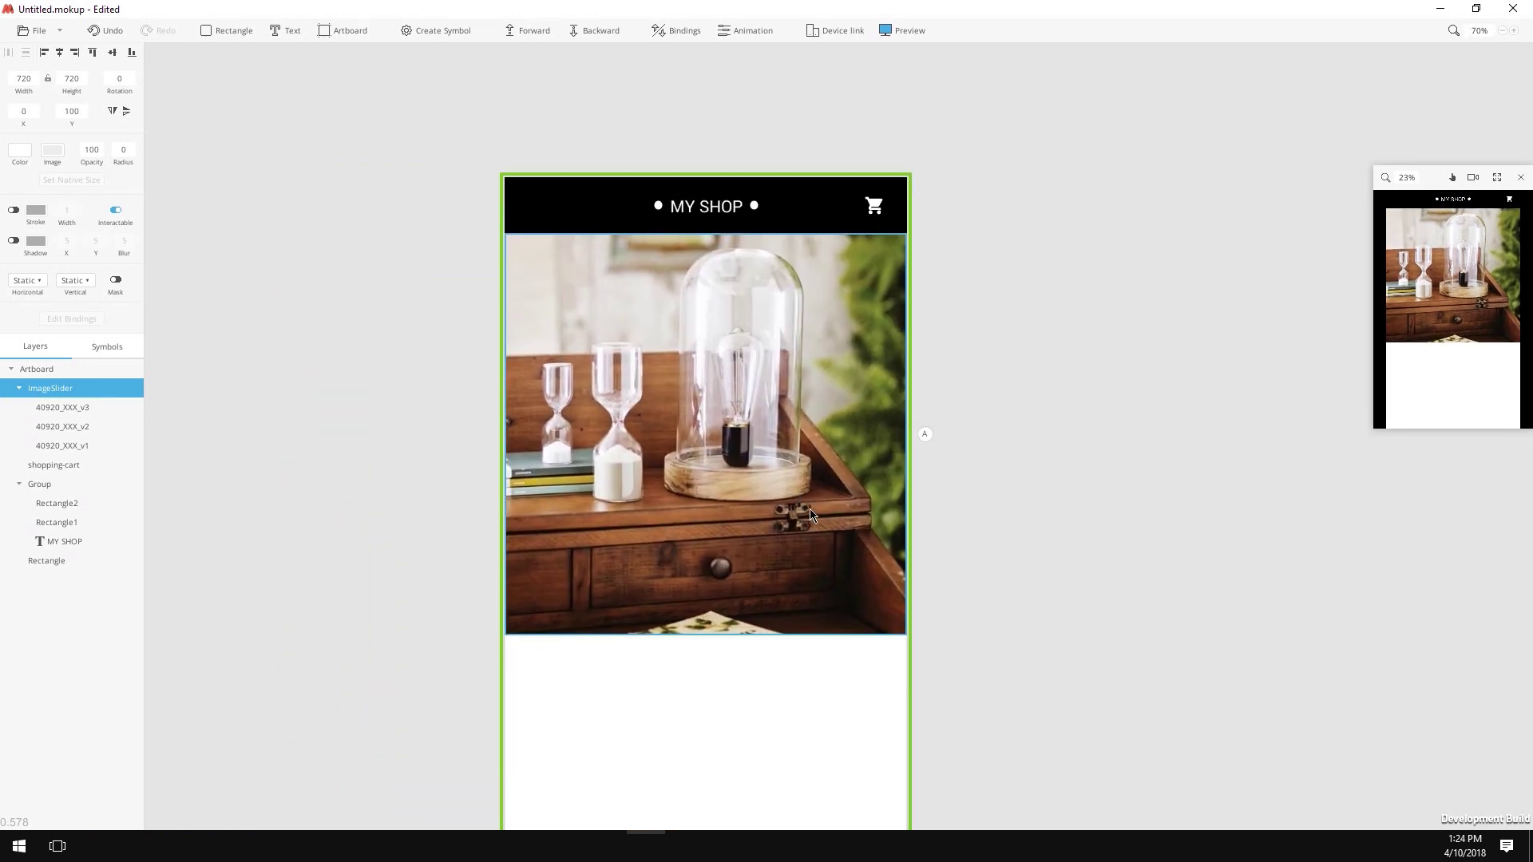
pyautogui.scroll(1, 757, 551)
pyautogui.click(296, 32)
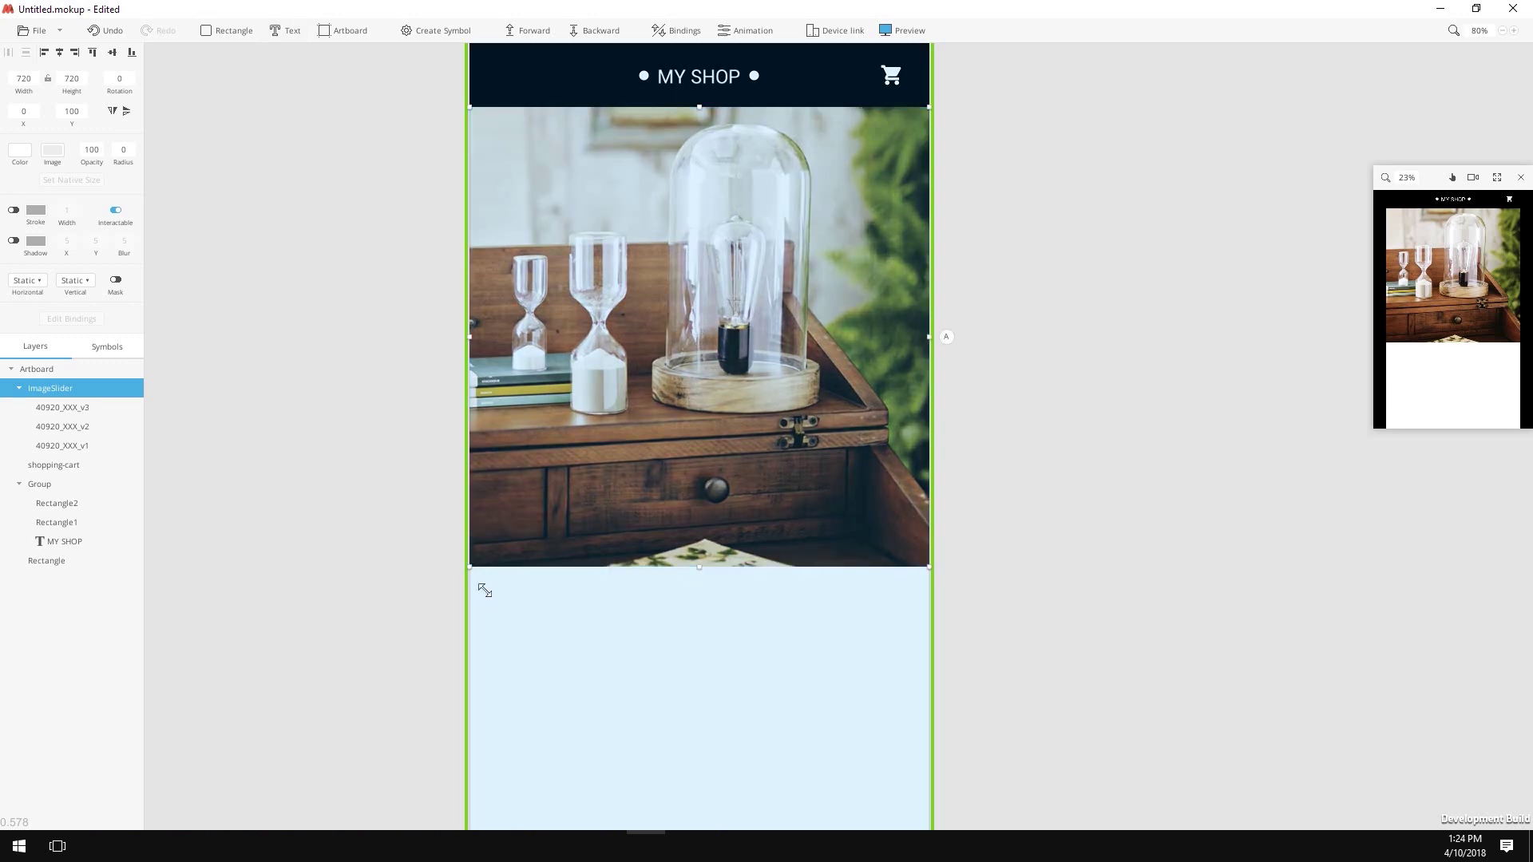
pyautogui.click(484, 591)
pyautogui.moveTo(549, 623); pyautogui.dragTo(766, 630)
# - Format the new text below the photo as Roboto, size 35, bold
pyautogui.click(34, 188)
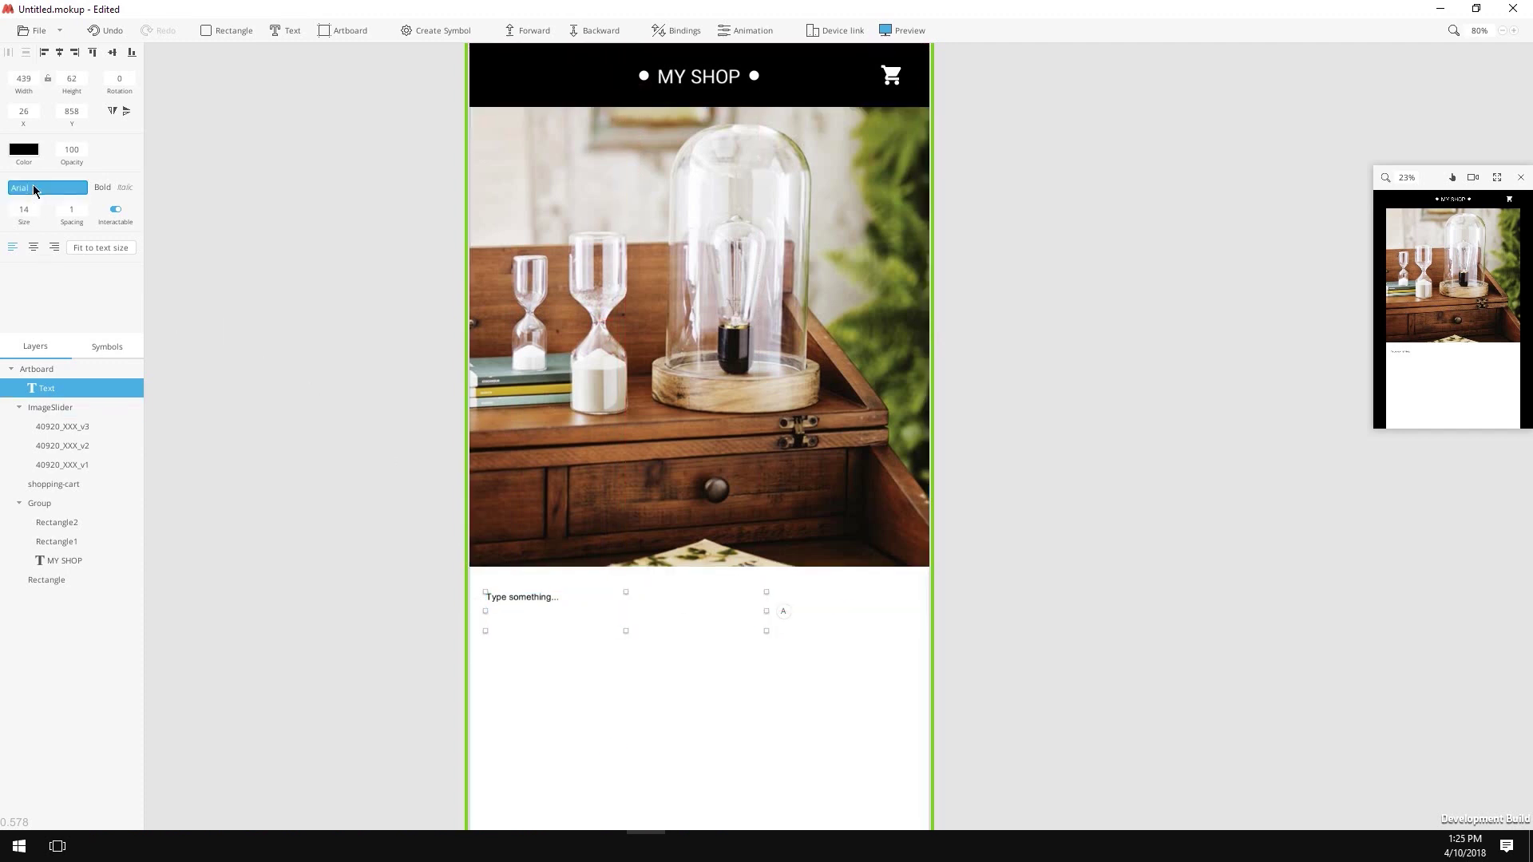
pyautogui.write('rob')
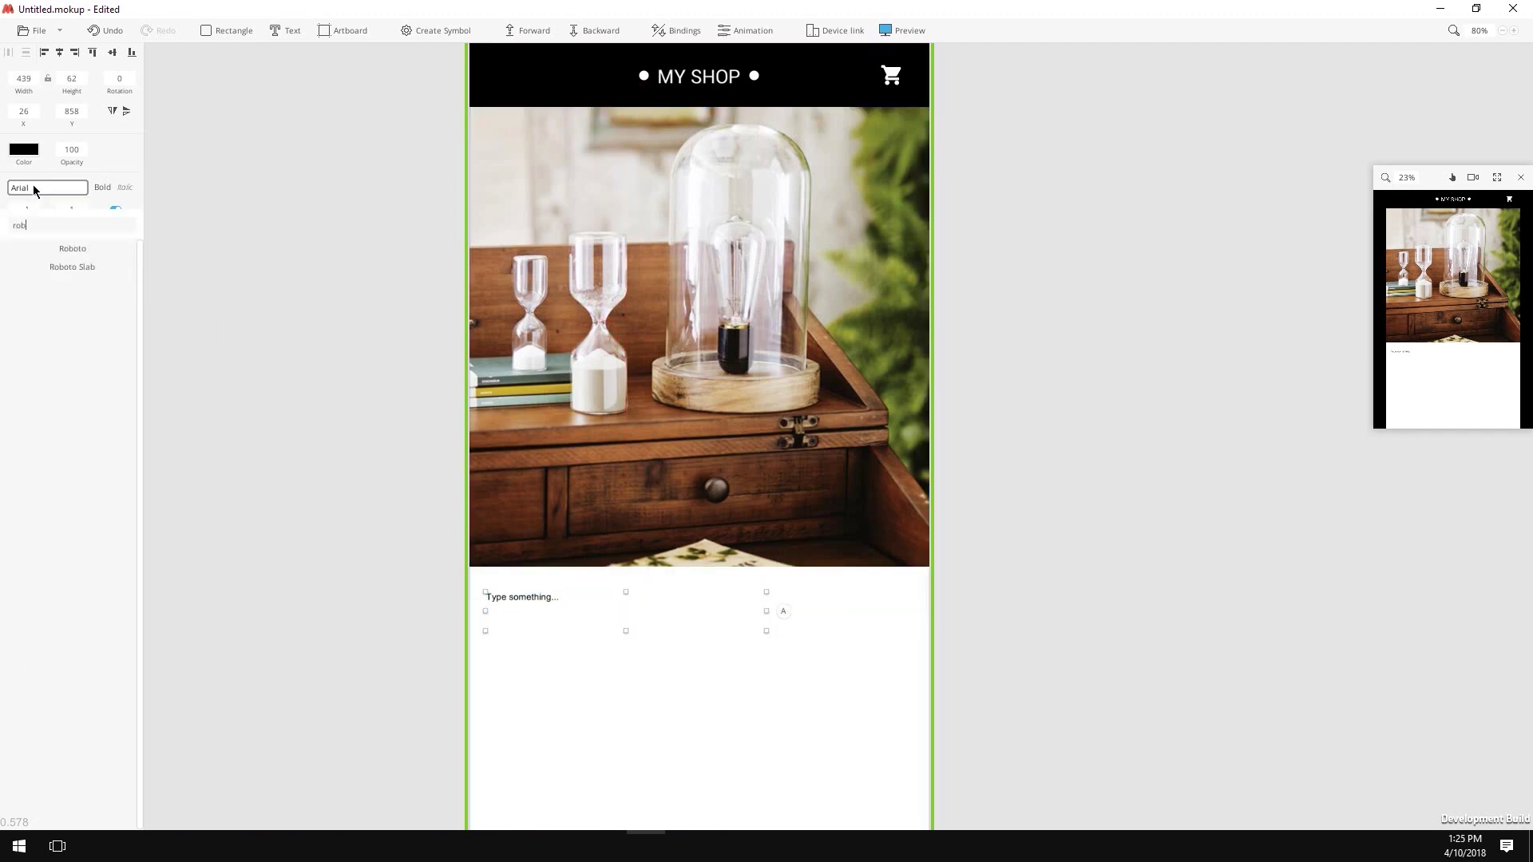
pyautogui.click(48, 249)
pyautogui.doubleClick(25, 212)
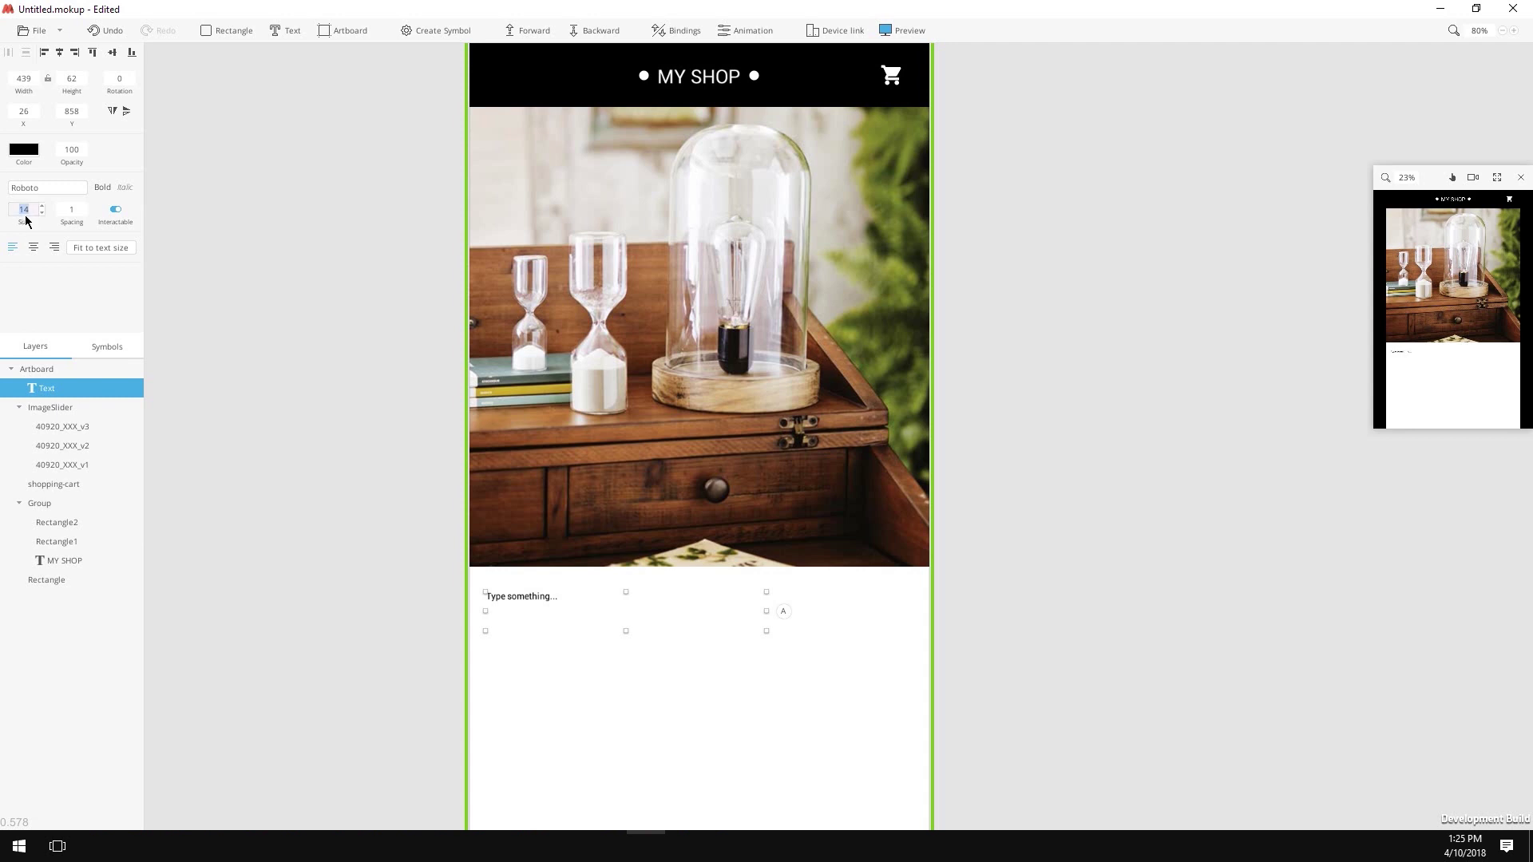
pyautogui.click(107, 189)
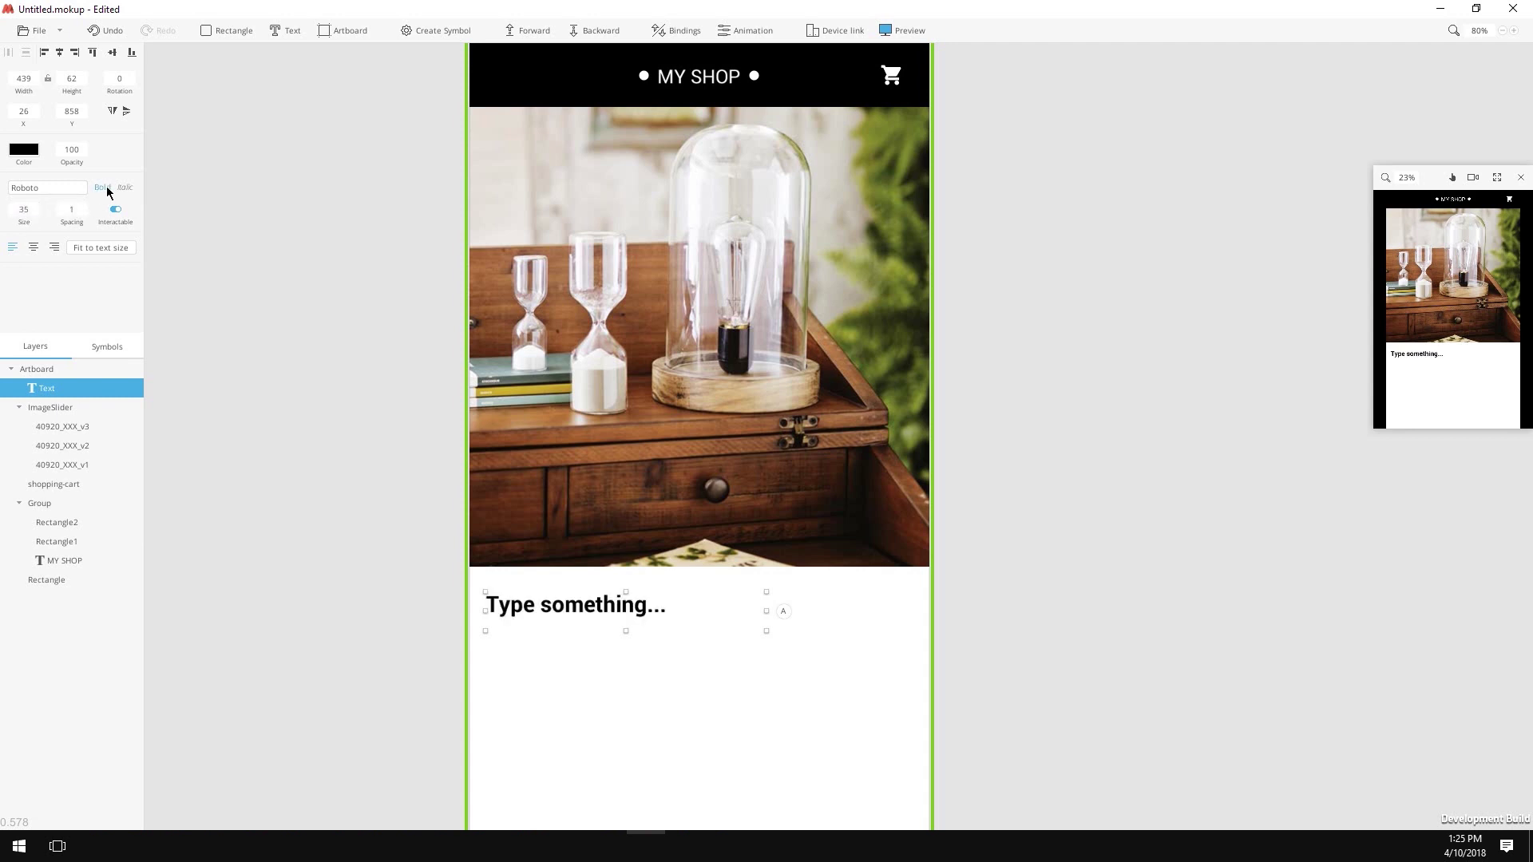
# - Replace the placeholder text below the product photo with "Edison Gas Lamp"
pyautogui.doubleClick(564, 609)
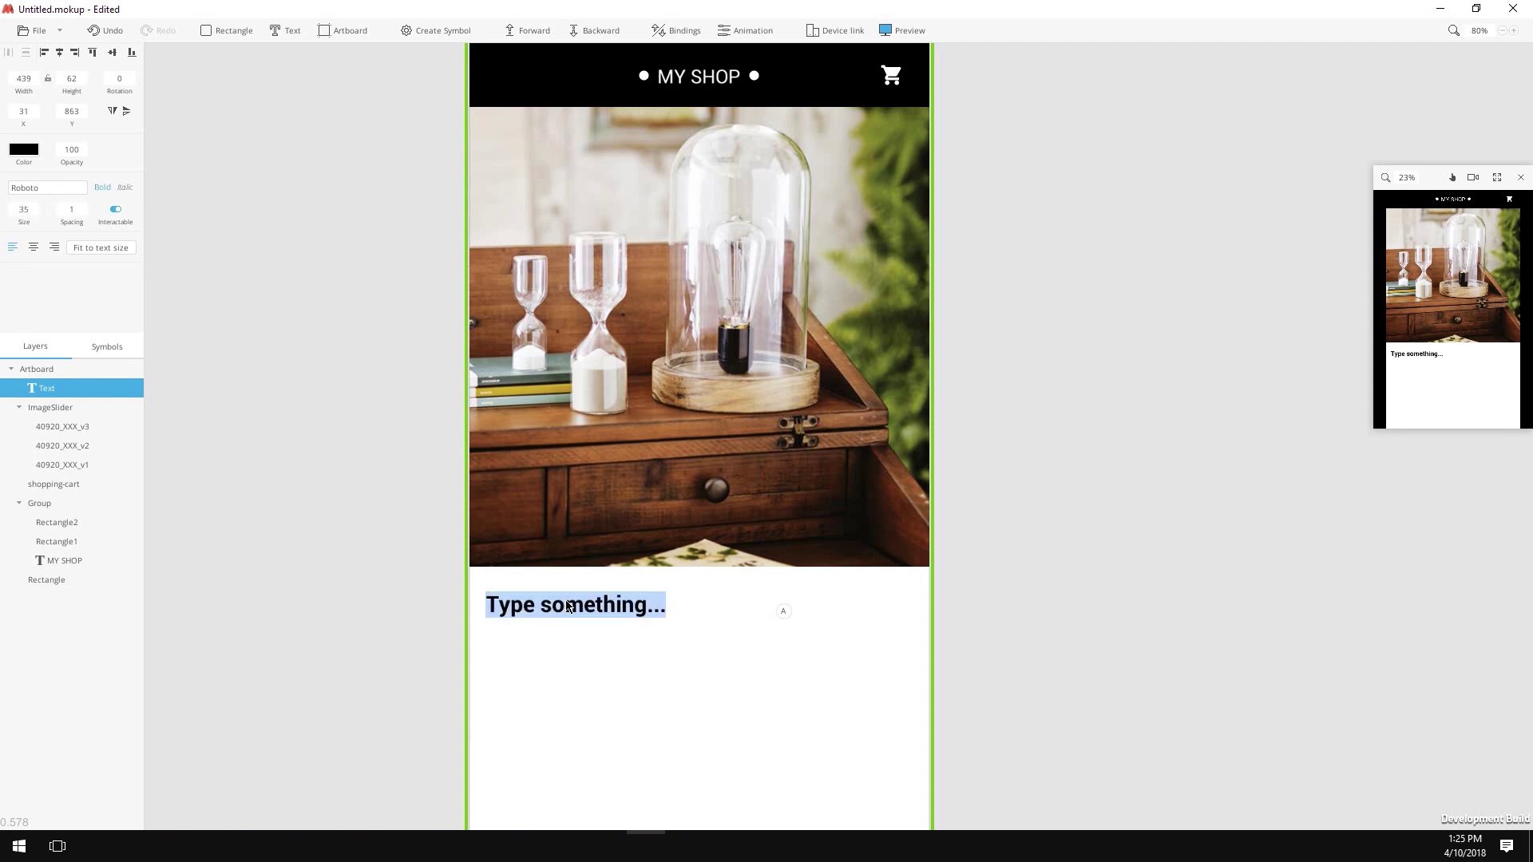
pyautogui.write('Ed')
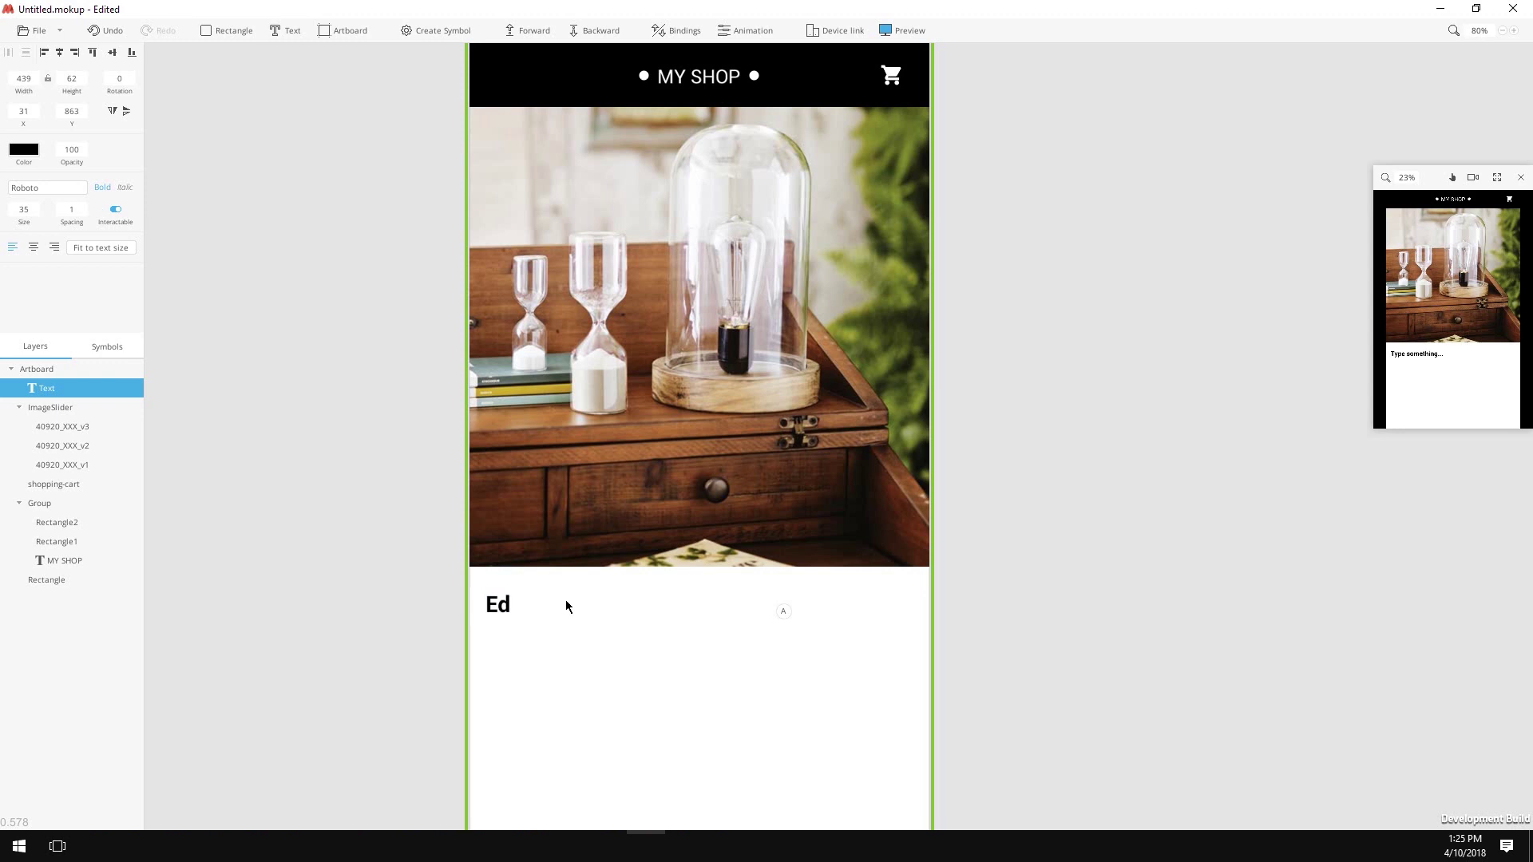
pyautogui.write('ison Gas Lamp')
pyautogui.click(588, 618)
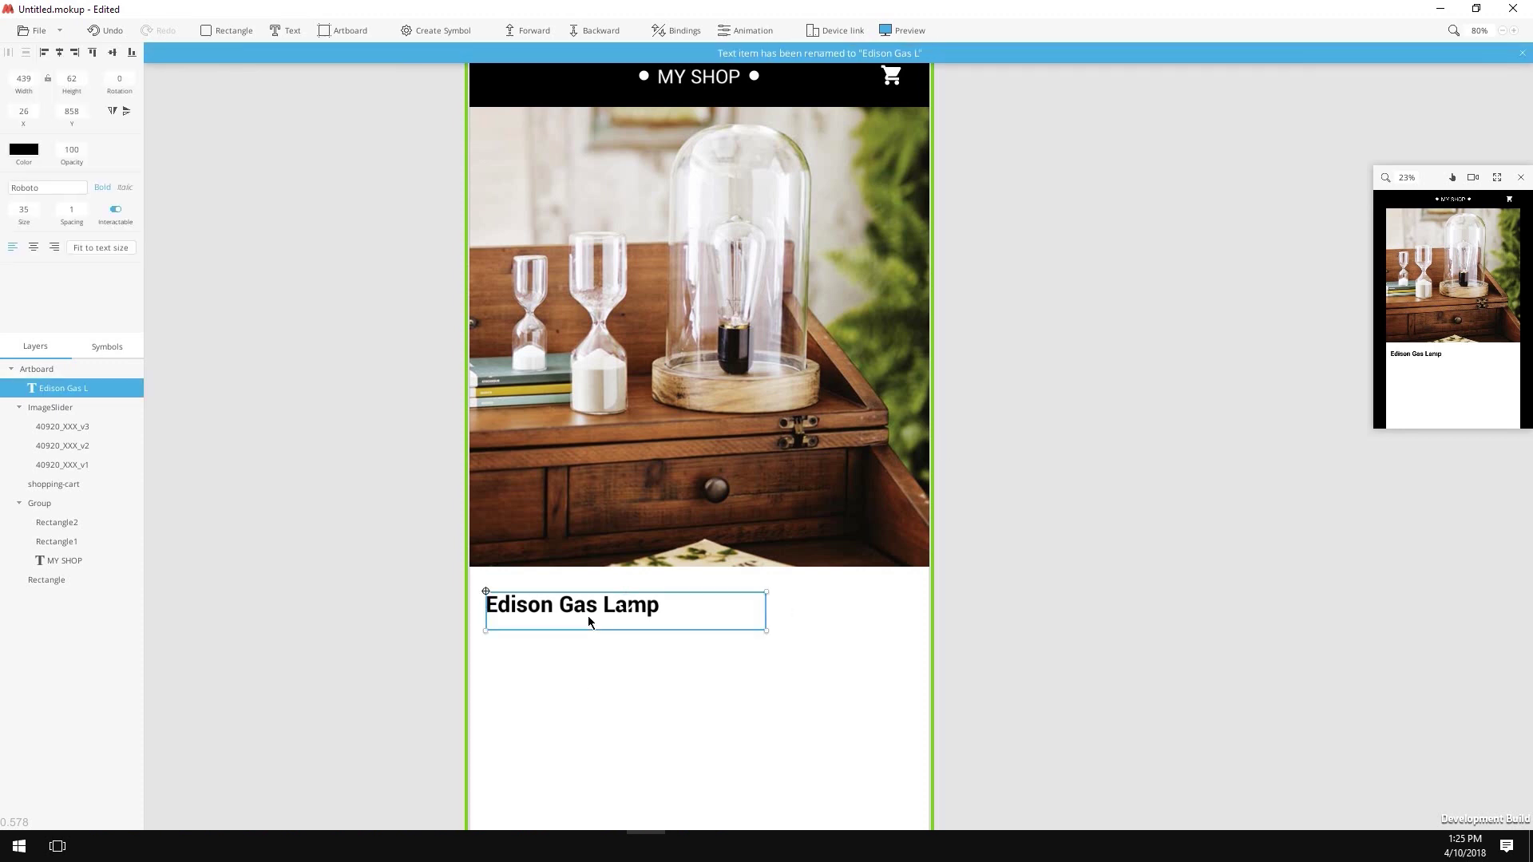
# - Duplicate the product title, move the copy to the right on the same line and change its text to "$120"
pyautogui.hotkey('ctrl', 'd')
pyautogui.moveTo(587, 615); pyautogui.dragTo(858, 617)
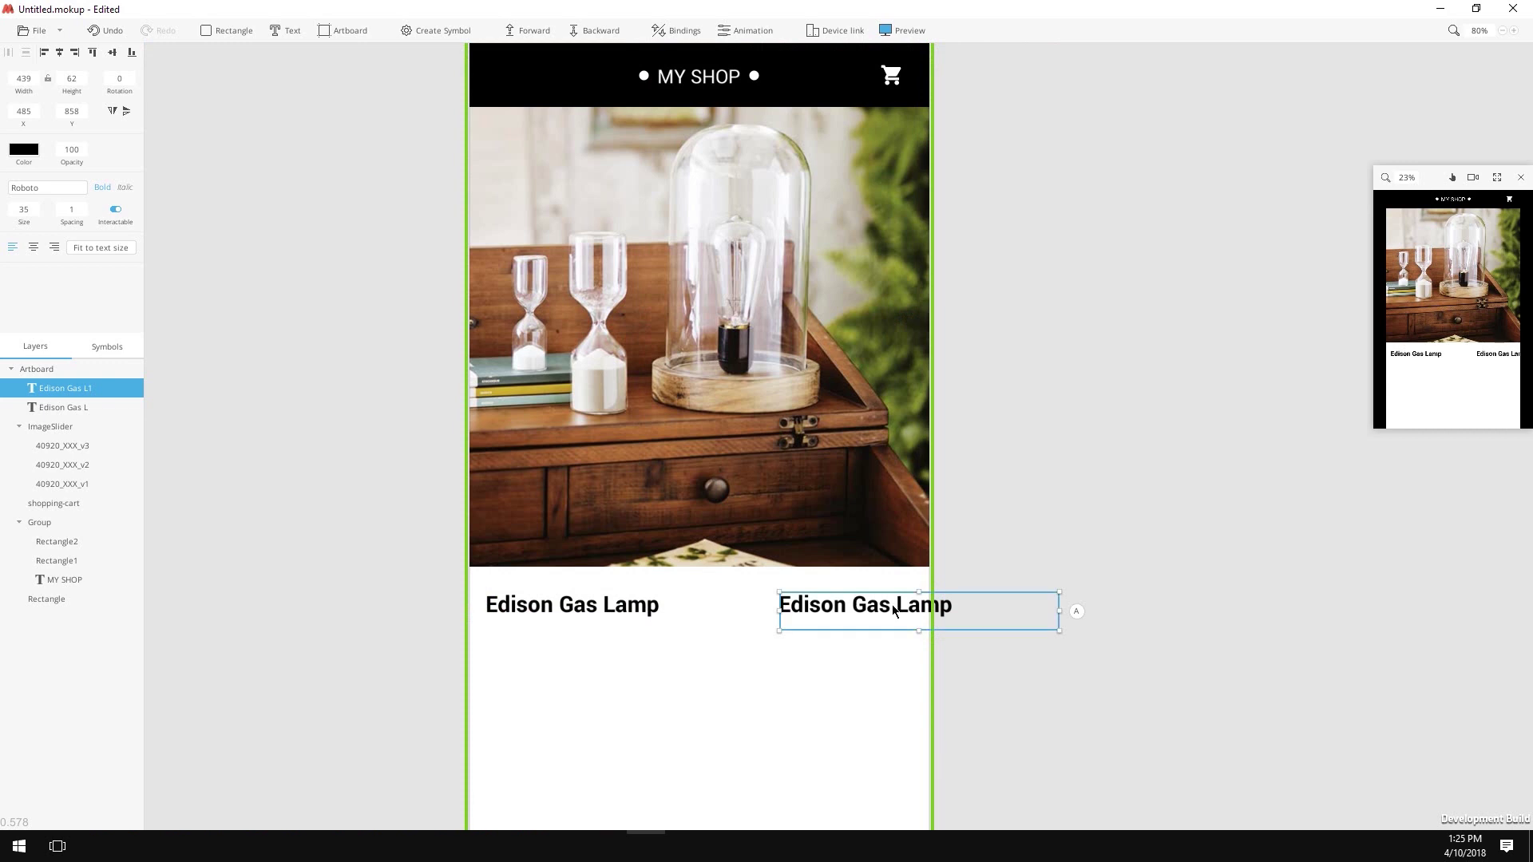
pyautogui.doubleClick(892, 605)
pyautogui.write('$12')
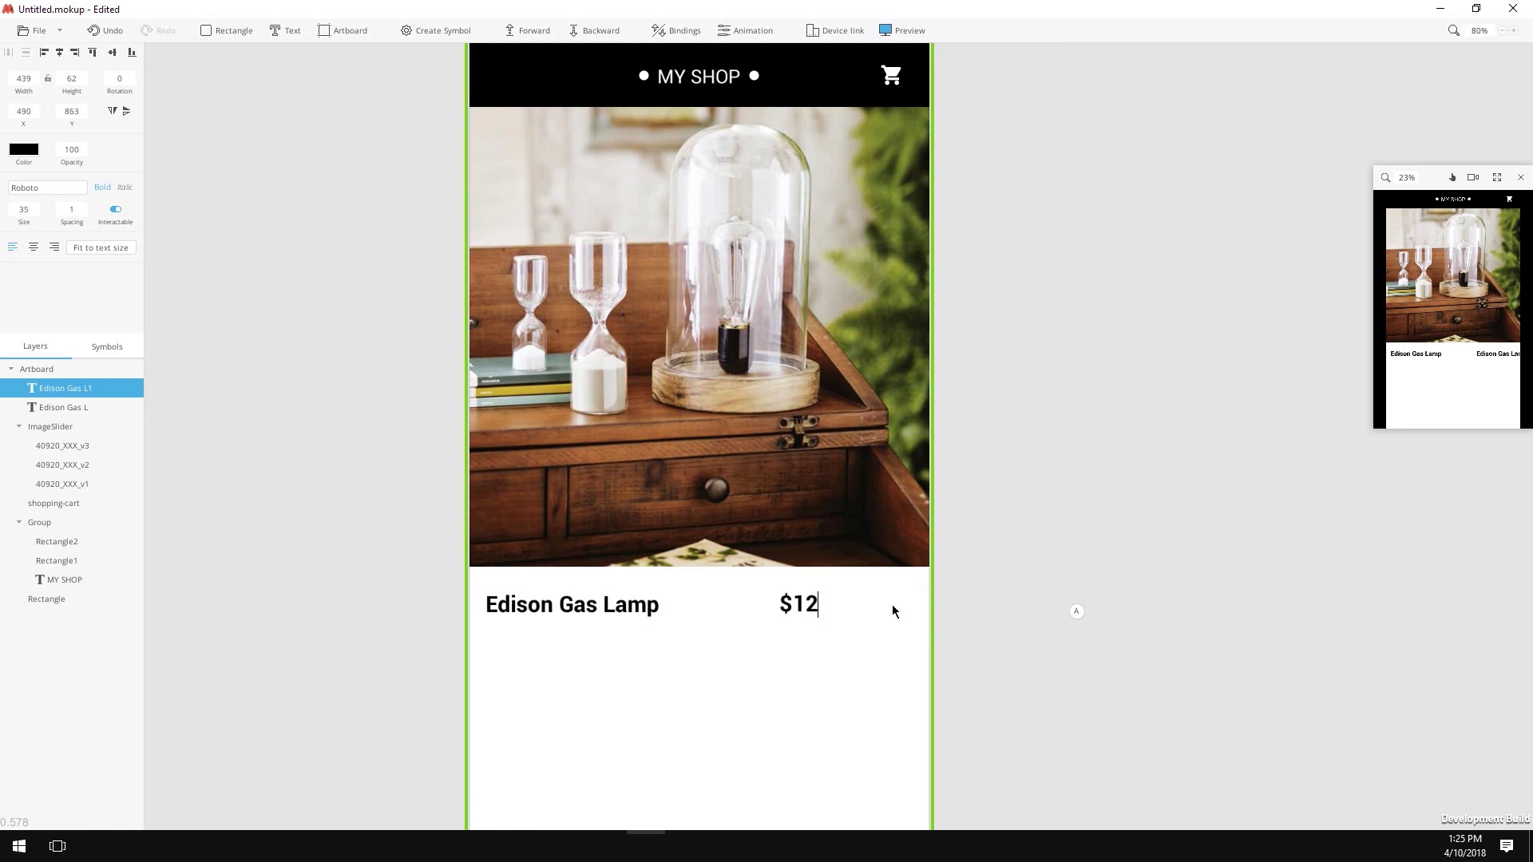
pyautogui.write('0')
# - Remove bold from the $120 price, move it to X 600 near the artboard's right edge and fit its box to the text
pyautogui.click(110, 190)
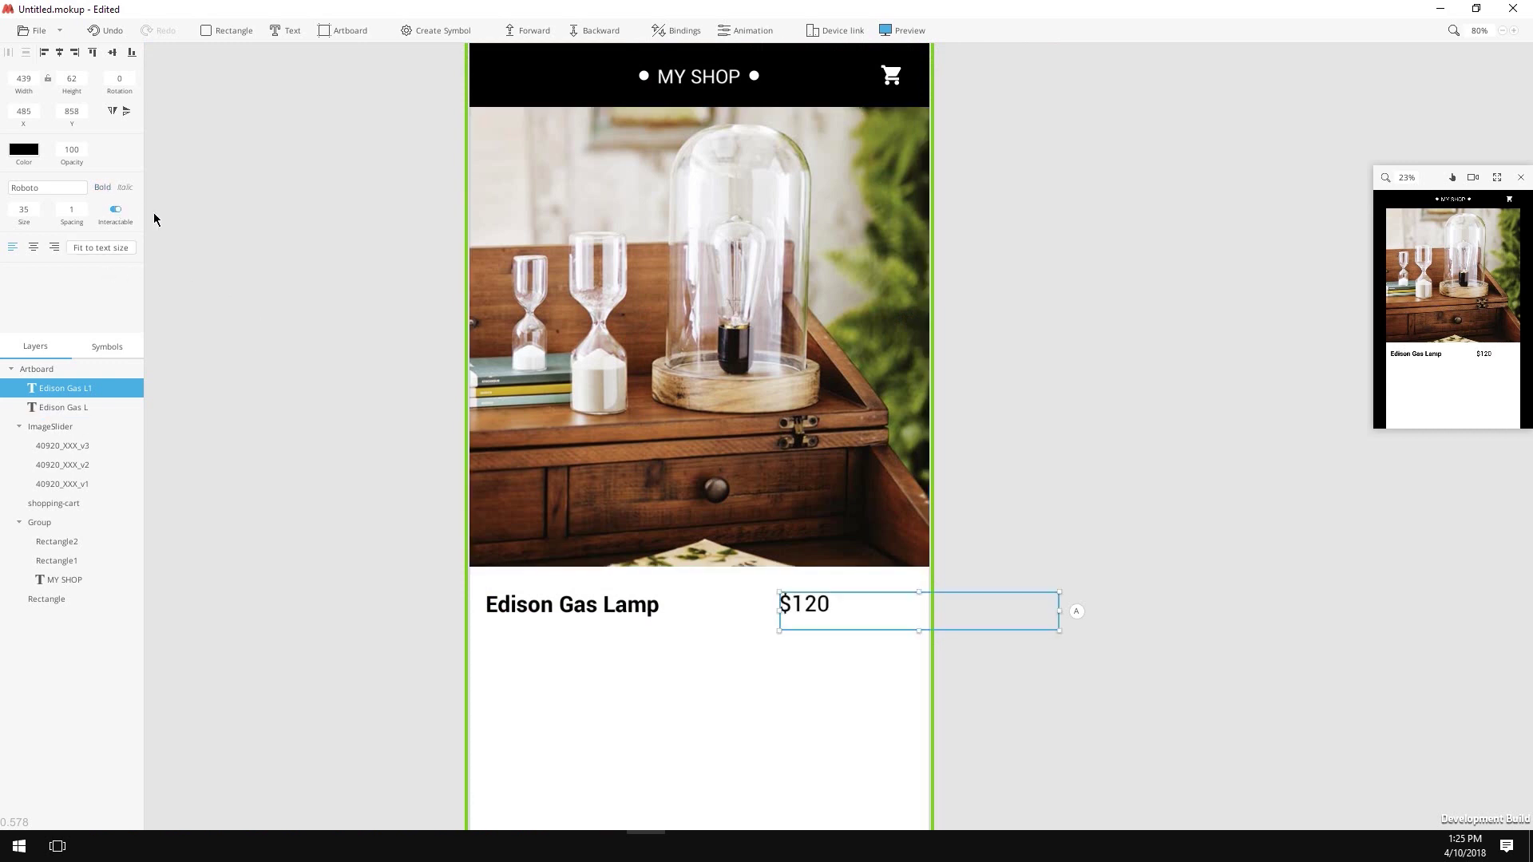
pyautogui.moveTo(835, 615); pyautogui.dragTo(896, 605)
pyautogui.click(105, 249)
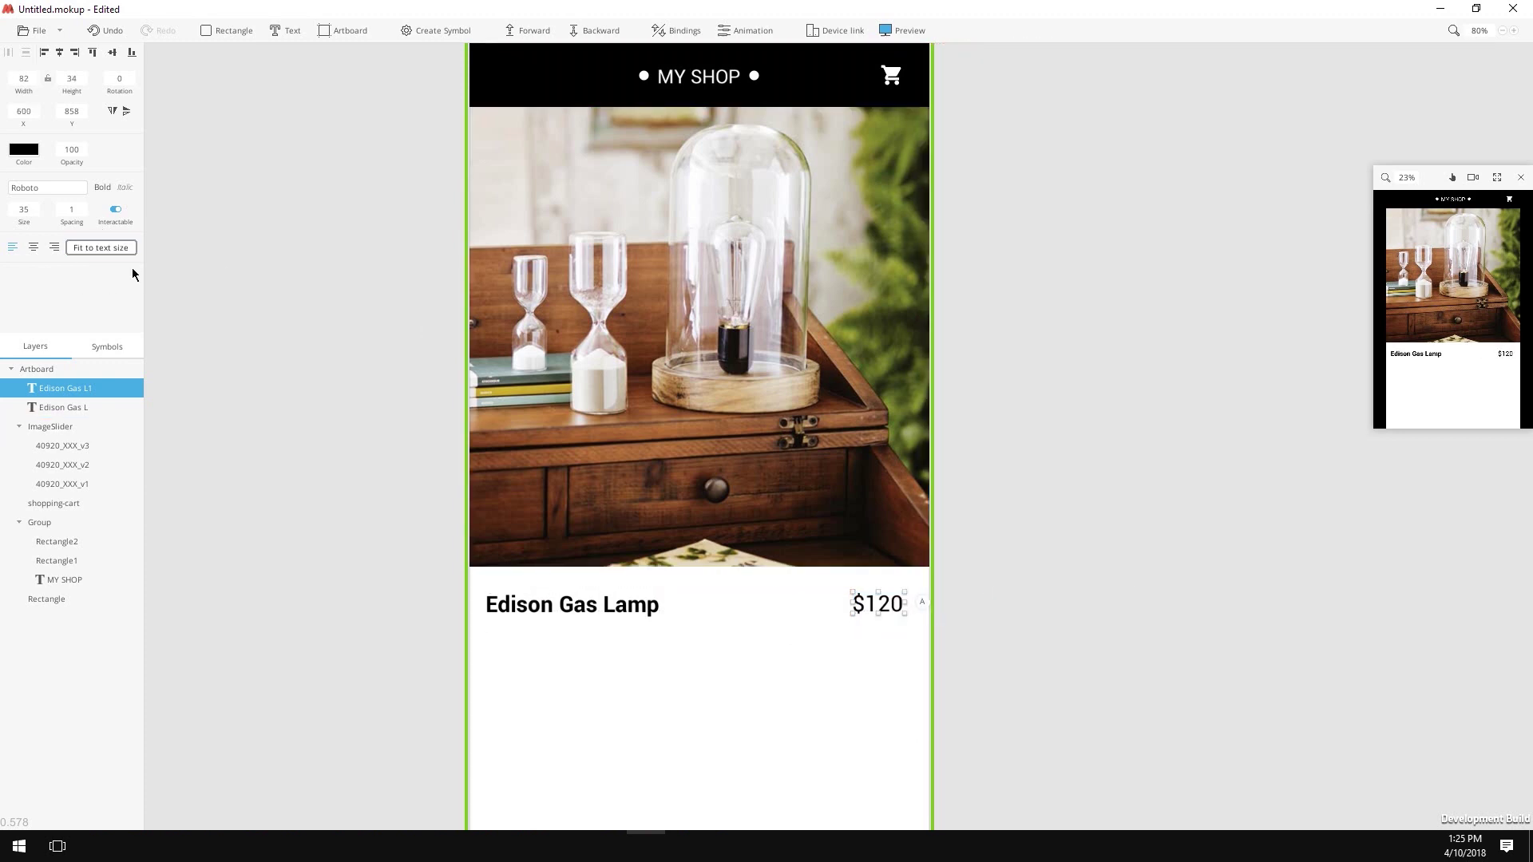
# - Add a rectangle below the title and price and set its size to 650 by 3 as a divider line
pyautogui.click(227, 34)
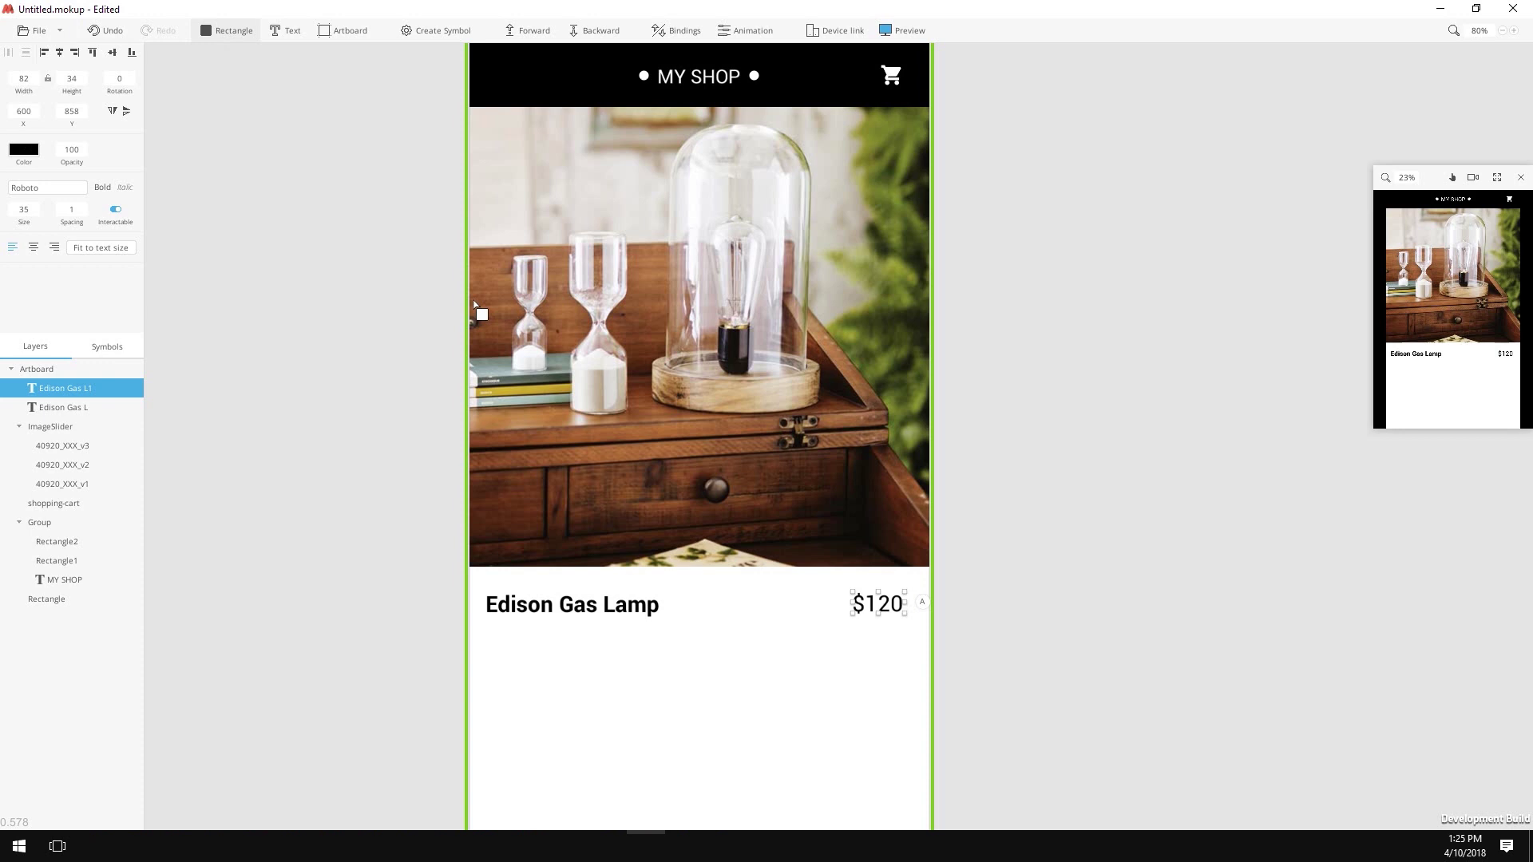
pyautogui.click(678, 669)
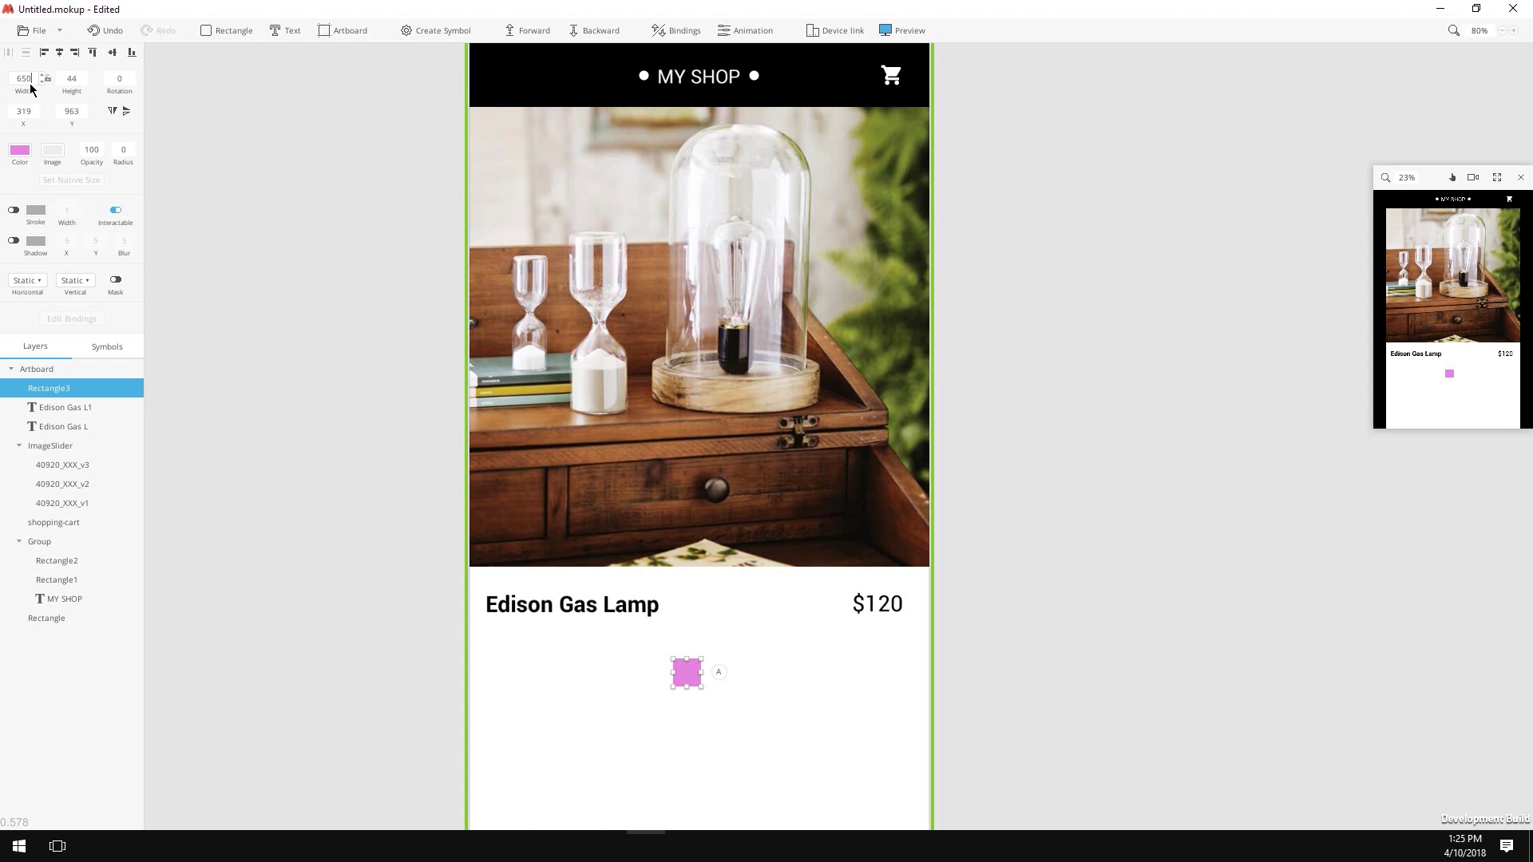
pyautogui.press('Tab')
pyautogui.write('3')
pyautogui.press('Return')
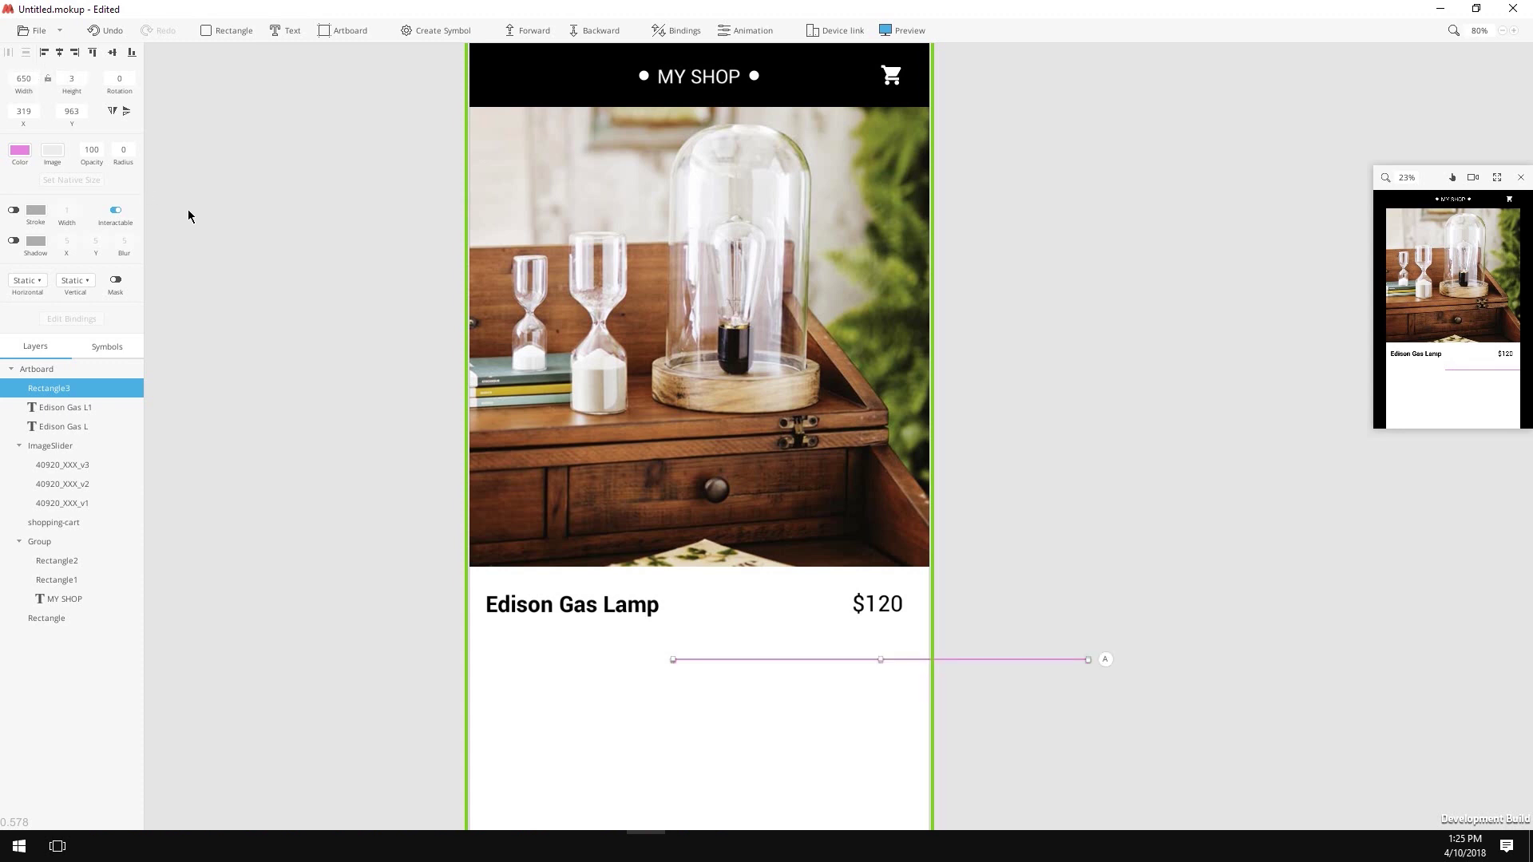
# - Center the divider line horizontally on the artboard and move it up to Y 931, just below the title
pyautogui.click(64, 53)
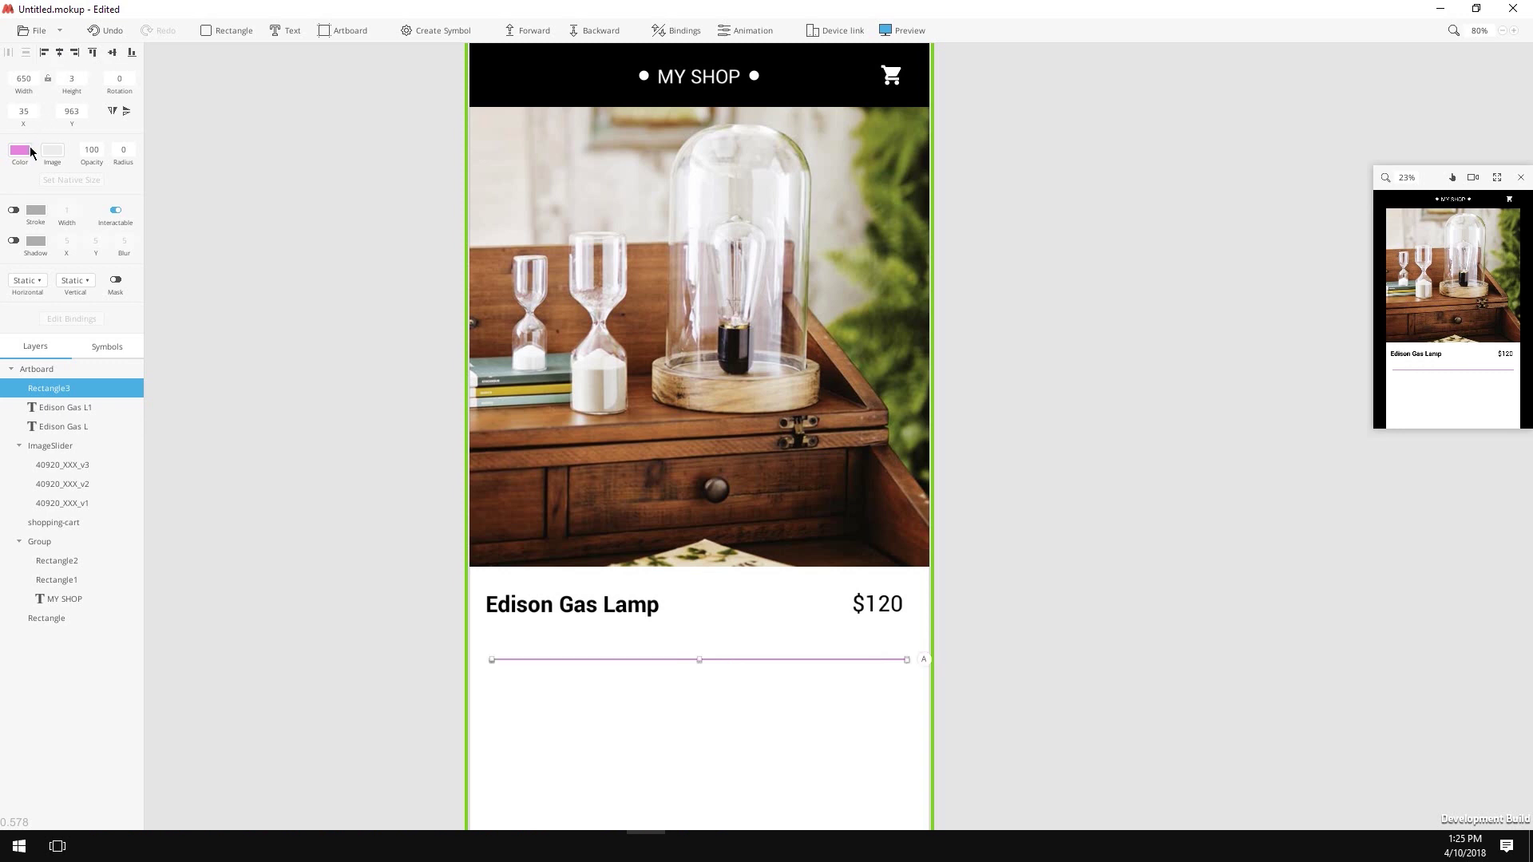
pyautogui.press('Up')
pyautogui.press('Up')
pyautogui.press('Up')
pyautogui.press('Up')
pyautogui.press('Up')
pyautogui.press('Up')
pyautogui.press('Up')
pyautogui.press('Up')
pyautogui.press('Up')
pyautogui.press('Up')
pyautogui.press('Up')
pyautogui.press('Up')
pyautogui.press('Up')
pyautogui.press('Up')
pyautogui.press('Up')
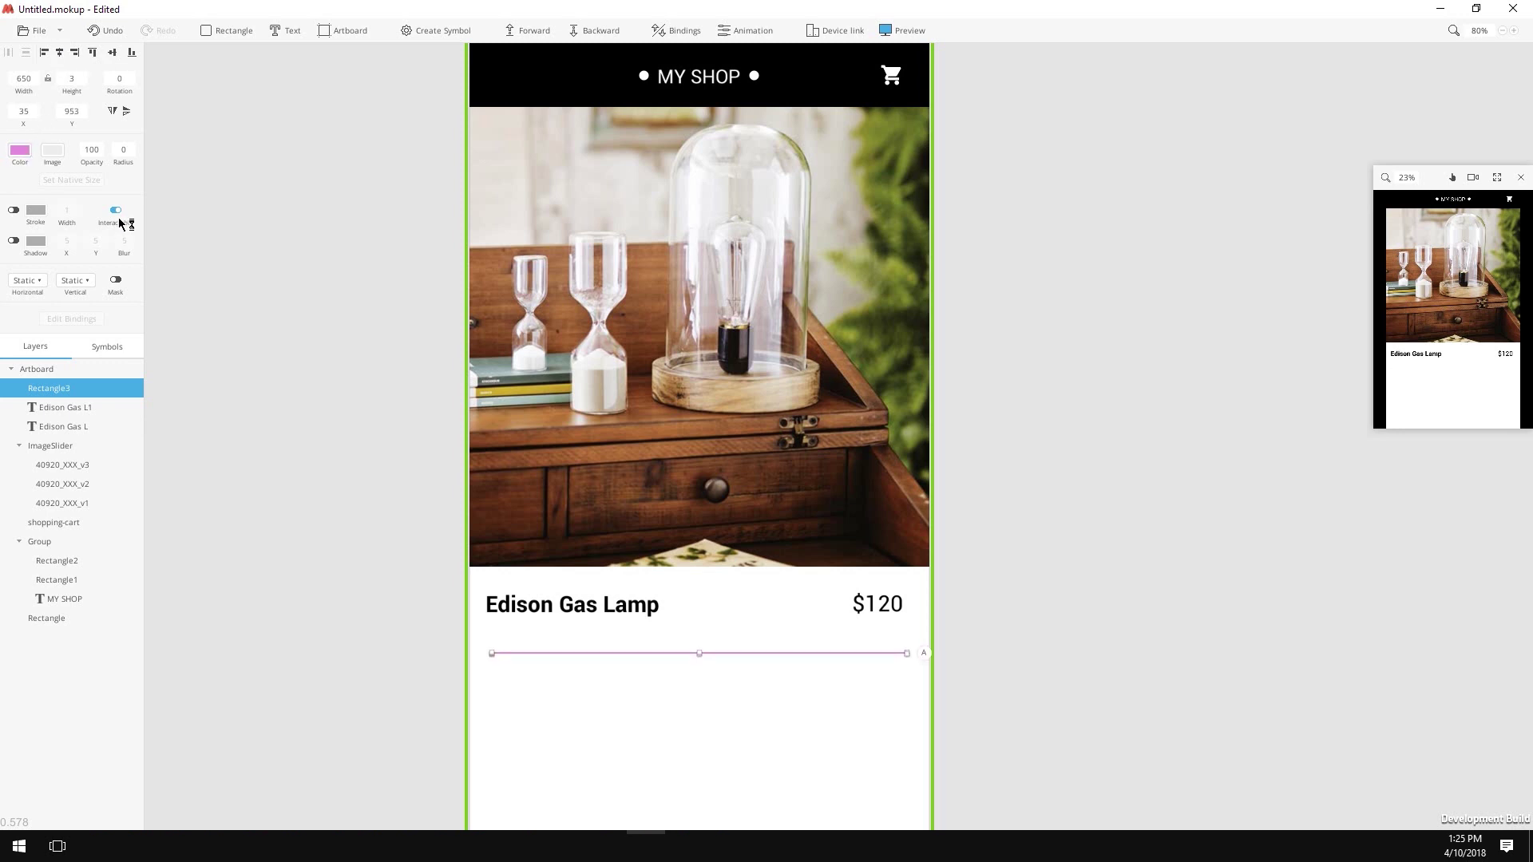
pyautogui.press('Up')
pyautogui.press('Up')
pyautogui.press('Up')
pyautogui.press('Up')
pyautogui.press('Up')
pyautogui.press('Up')
pyautogui.press('Up')
pyautogui.press('Up')
pyautogui.press('Up')
pyautogui.press('Up')
pyautogui.press('Up')
pyautogui.press('Up')
pyautogui.press('Up')
pyautogui.press('Up')
pyautogui.press('Up')
pyautogui.press('Up')
pyautogui.press('Up')
pyautogui.press('Up')
pyautogui.press('Up')
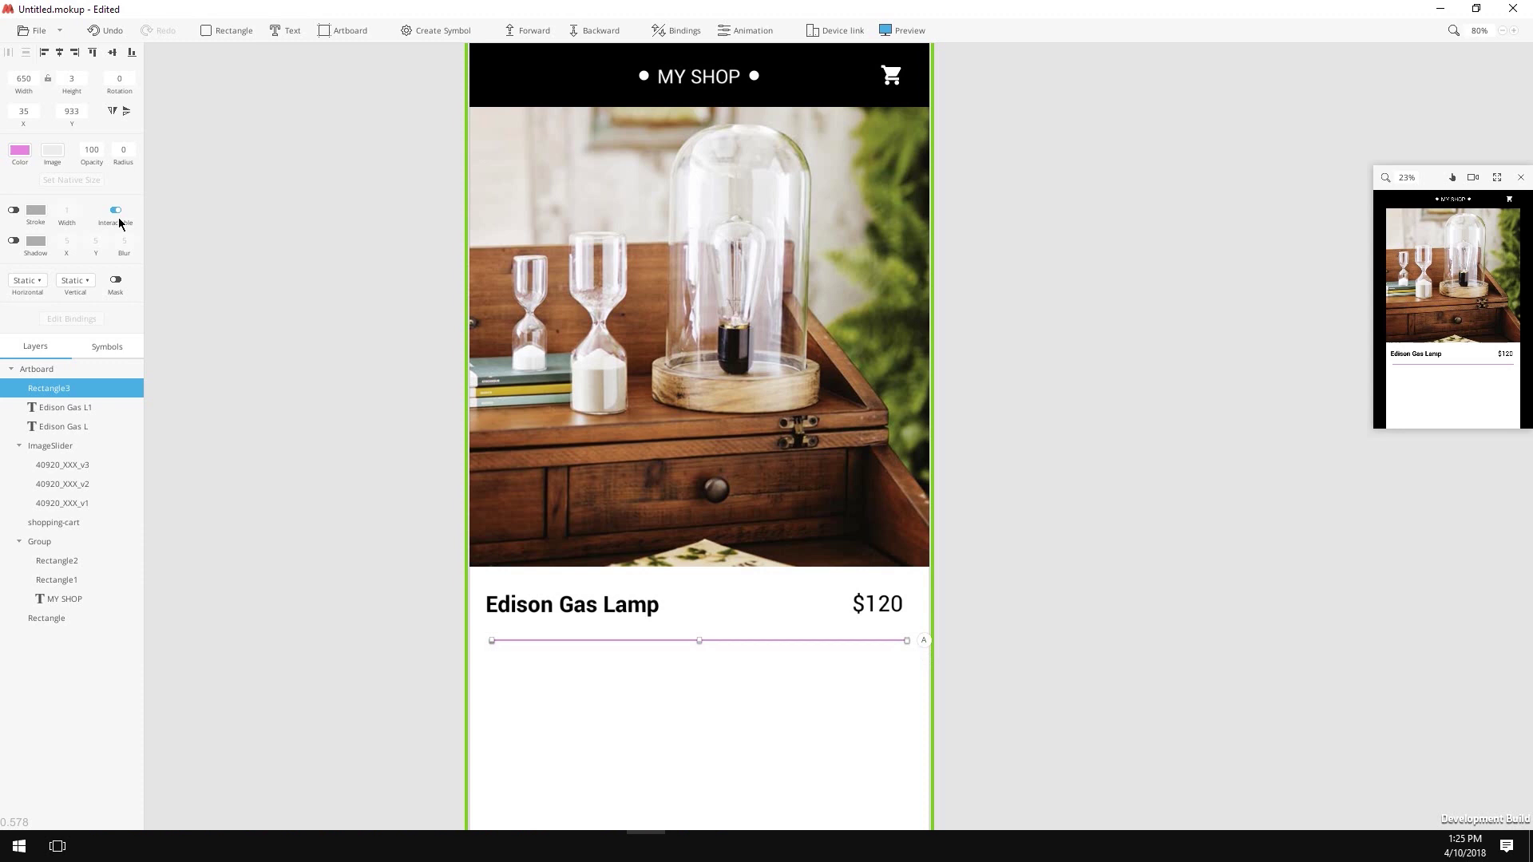
pyautogui.press('Down')
pyautogui.press('Down')
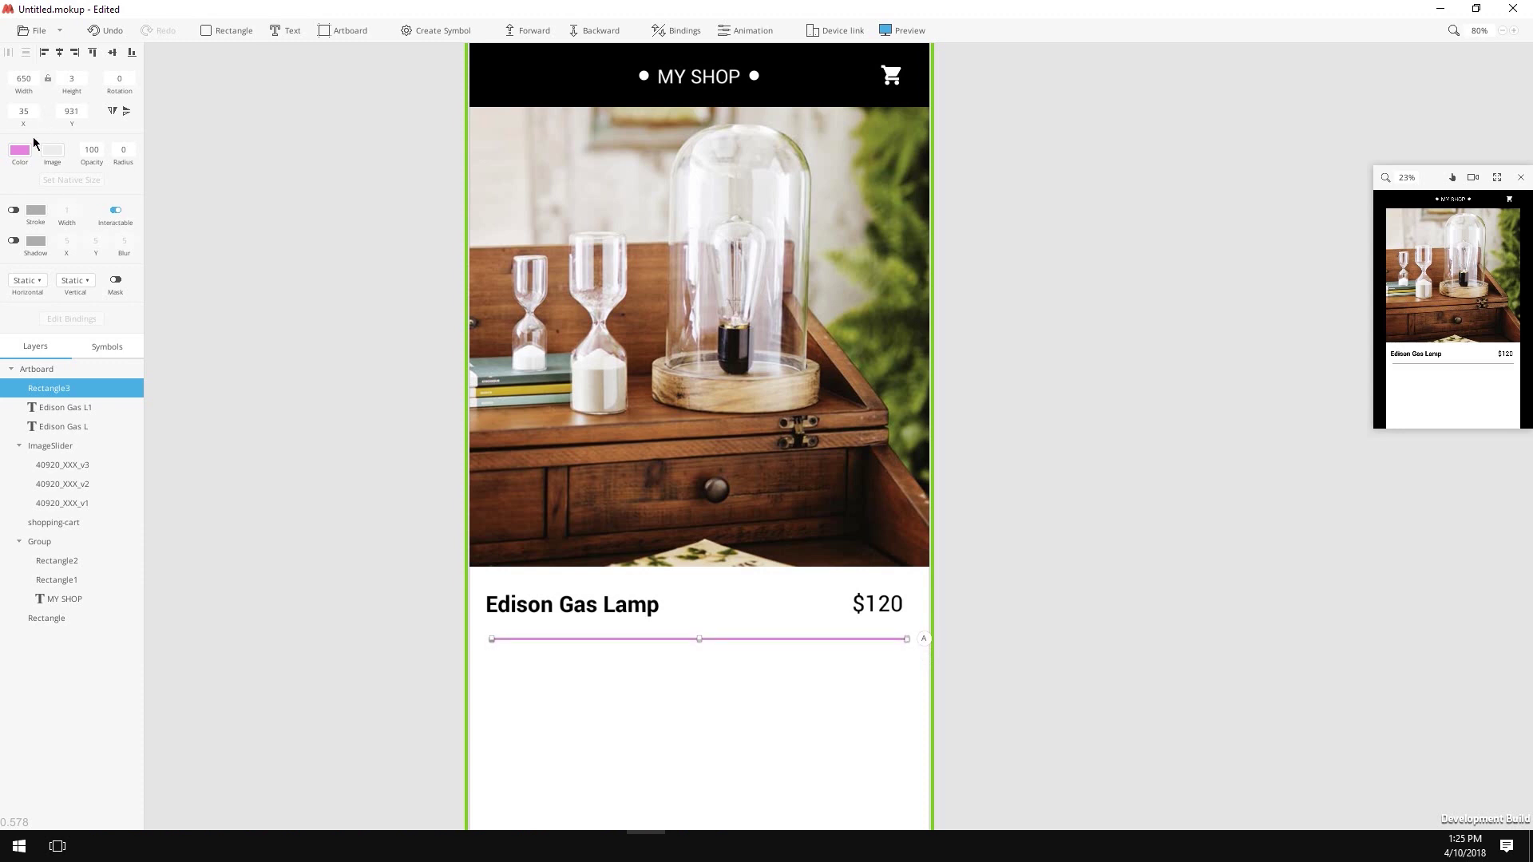
# - Change the divider line's color to gray #767676
pyautogui.click(20, 150)
pyautogui.click(108, 289)
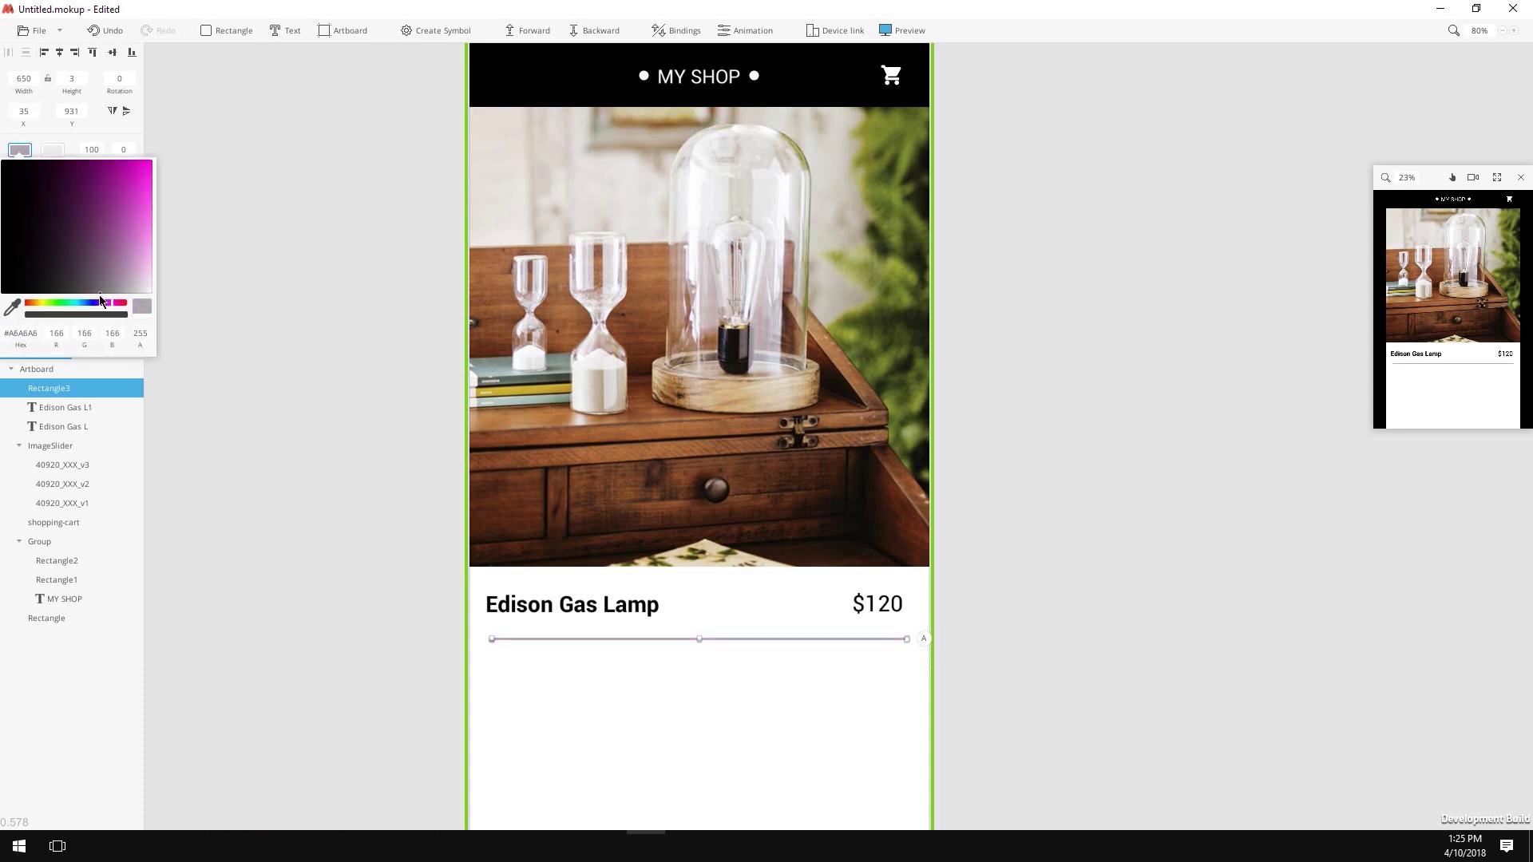
pyautogui.moveTo(101, 301); pyautogui.dragTo(77, 307)
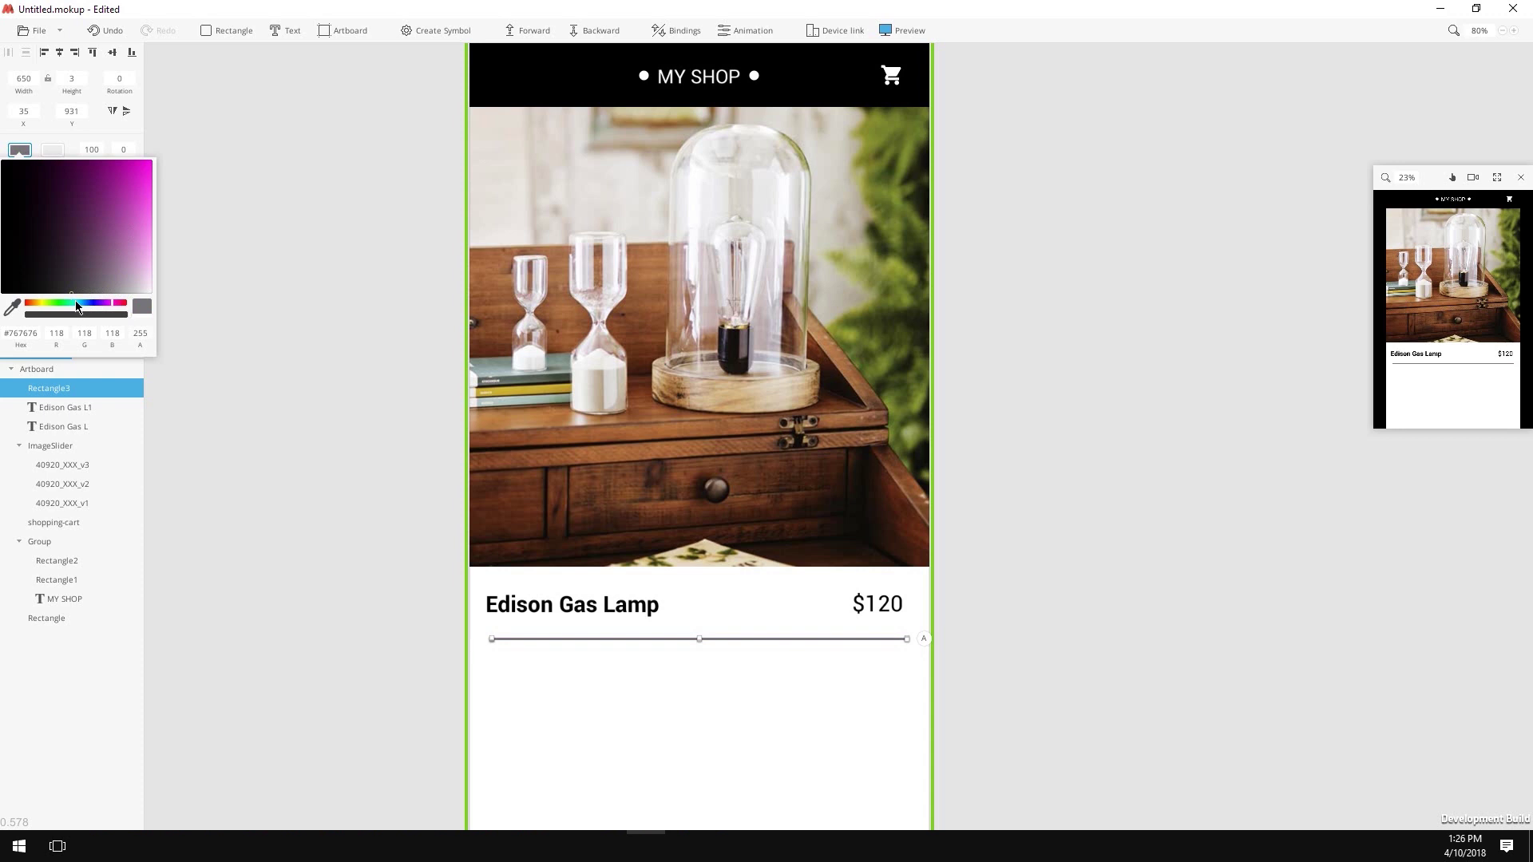
pyautogui.click(312, 472)
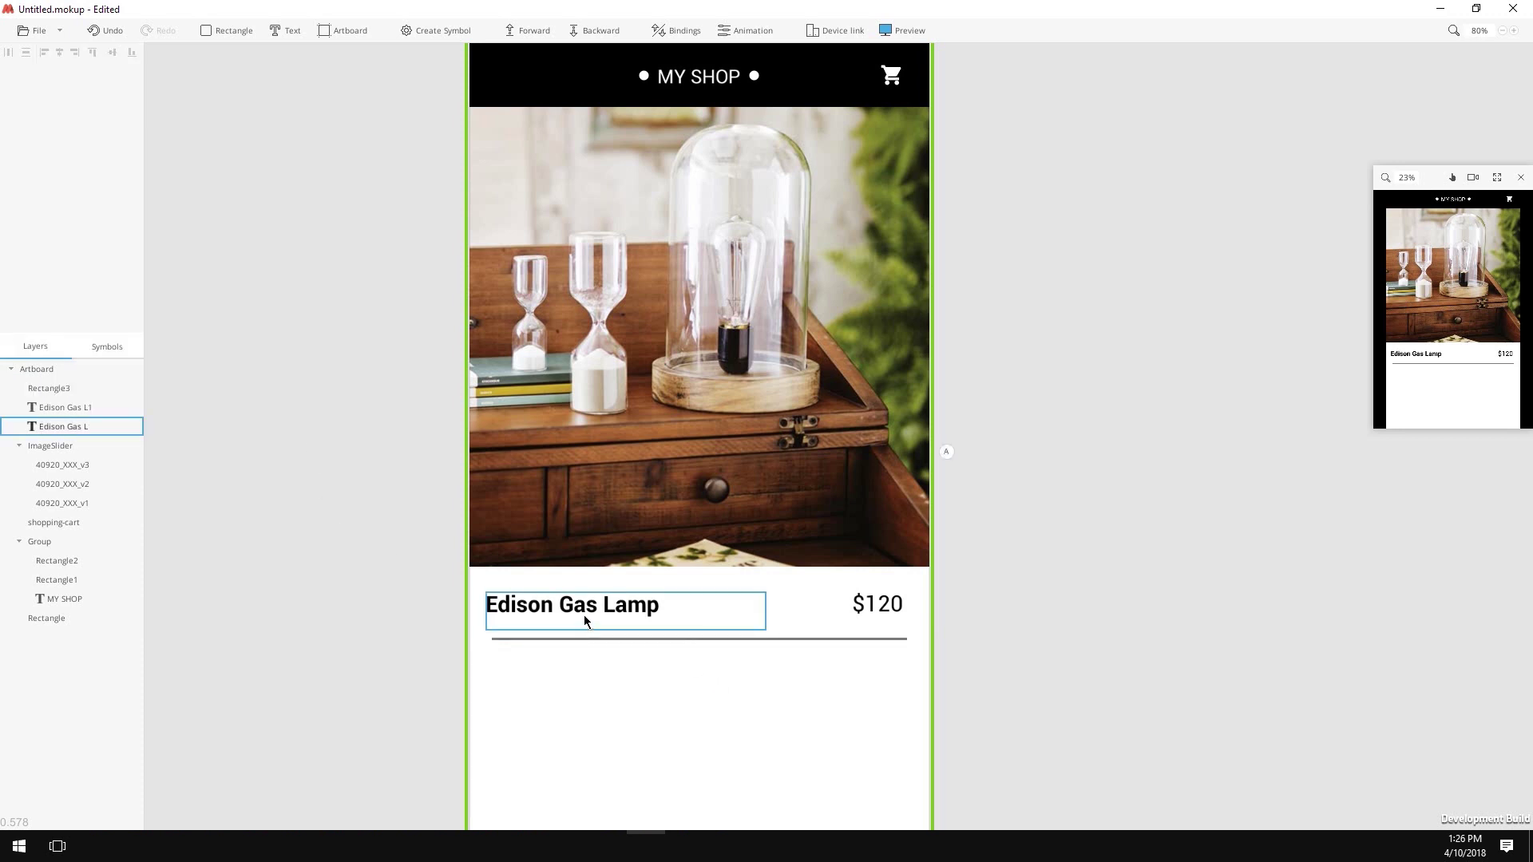
# - Move the Edison Gas Lamp title to X 35, in line with the divider's left end, and fit its box to the text
pyautogui.moveTo(582, 620); pyautogui.dragTo(589, 621)
pyautogui.click(861, 606)
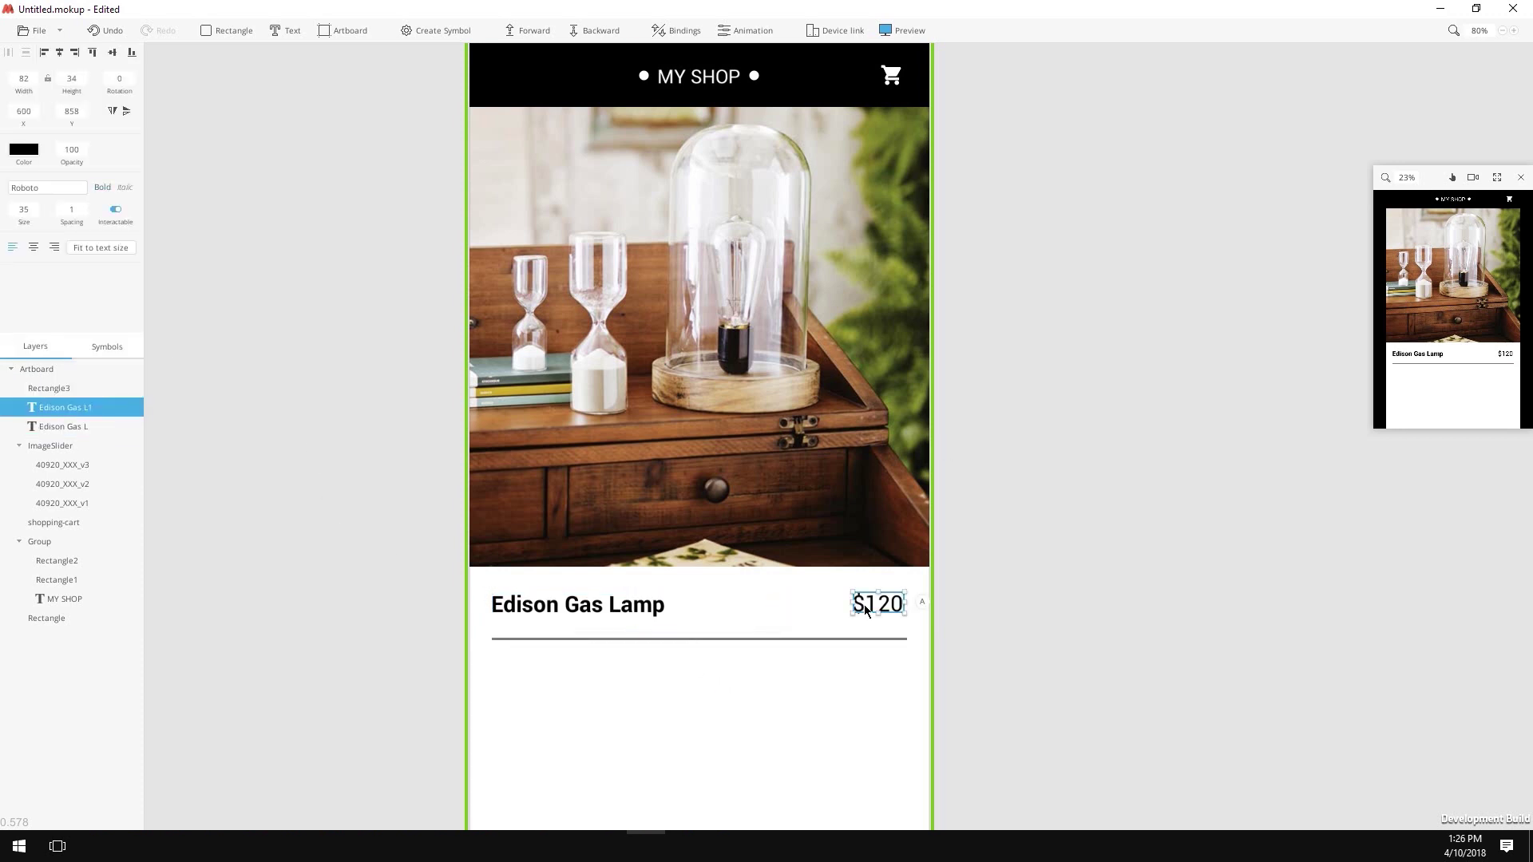
pyautogui.click(684, 613)
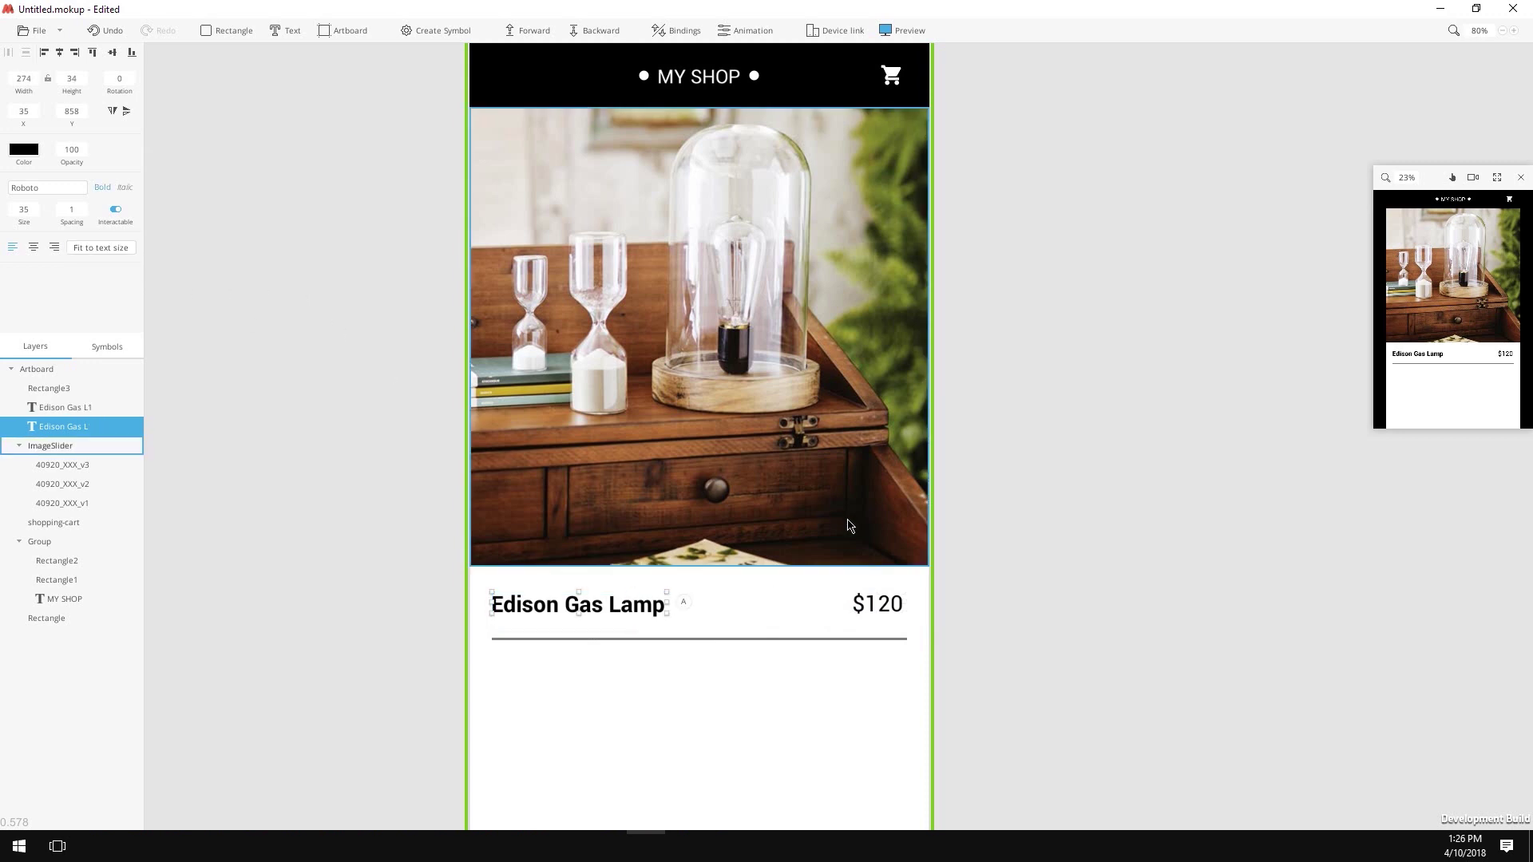
pyautogui.click(869, 615)
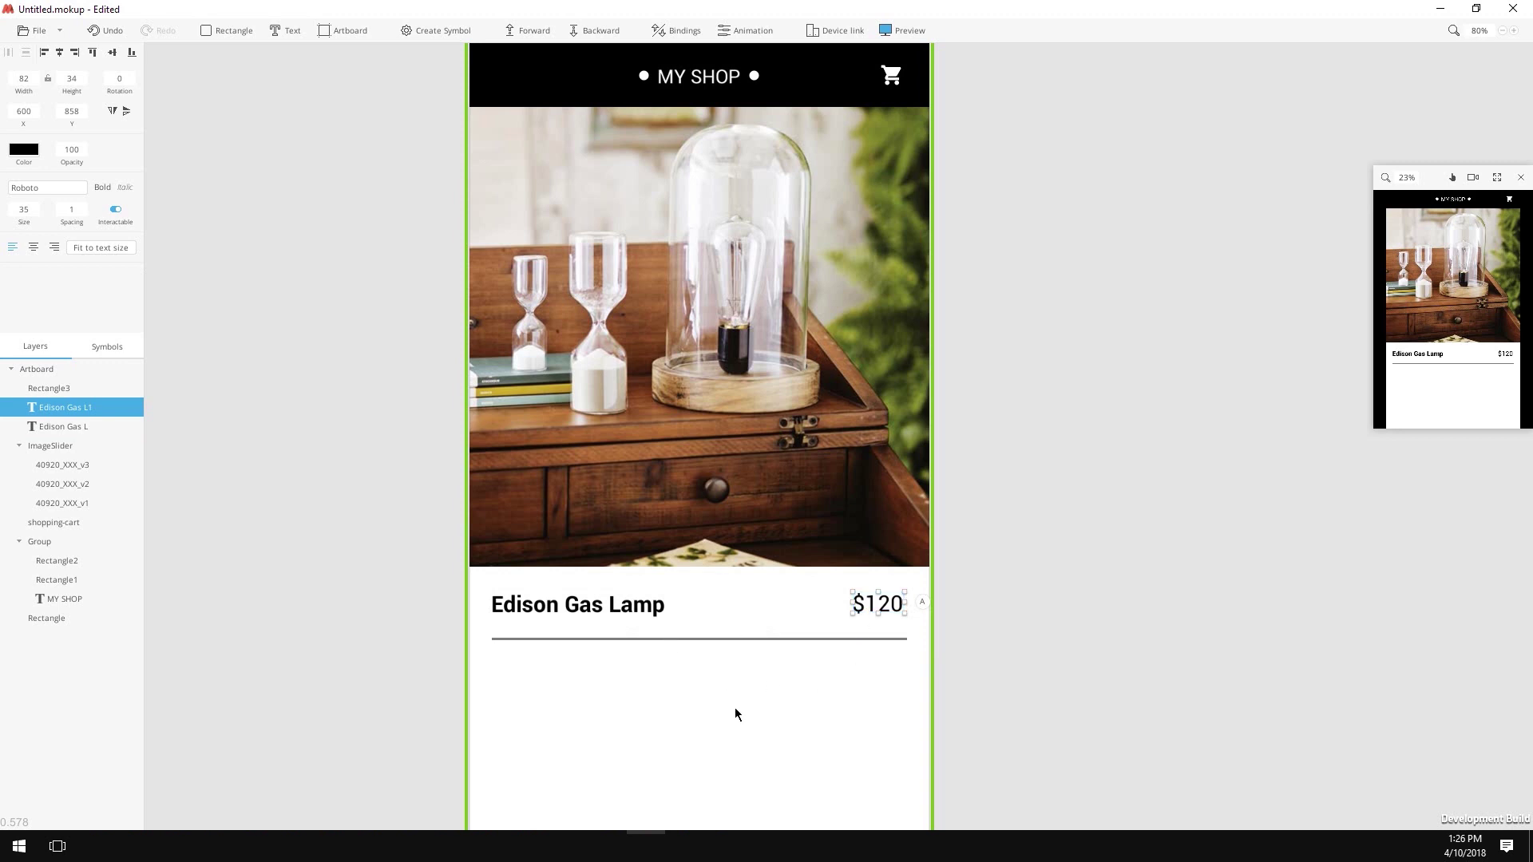
pyautogui.click(752, 746)
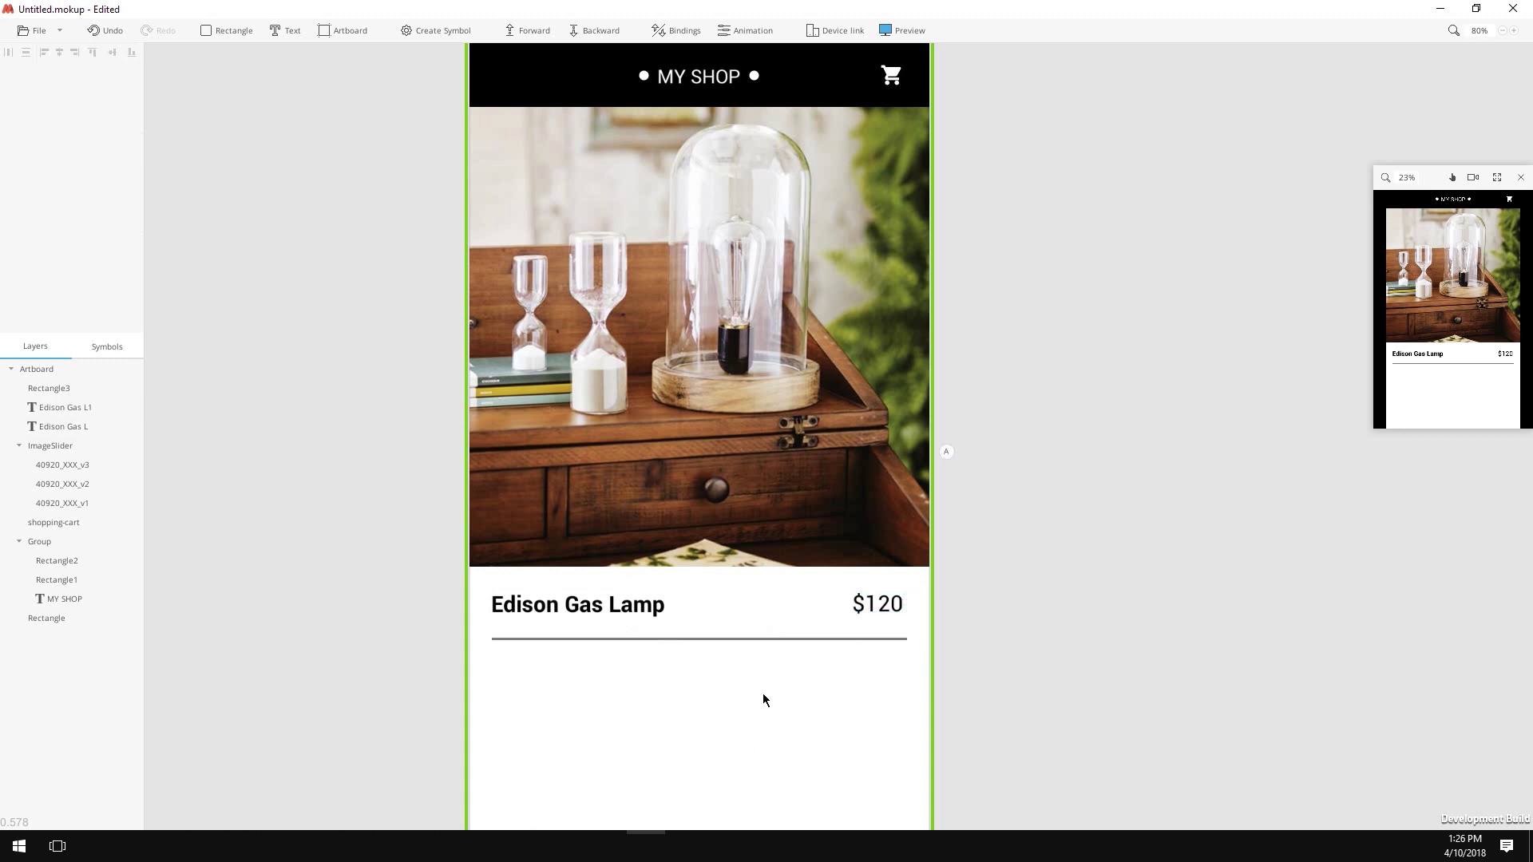
# - Add a text box of about 653 by 165 below the divider line, spanning nearly its full width
pyautogui.click(291, 32)
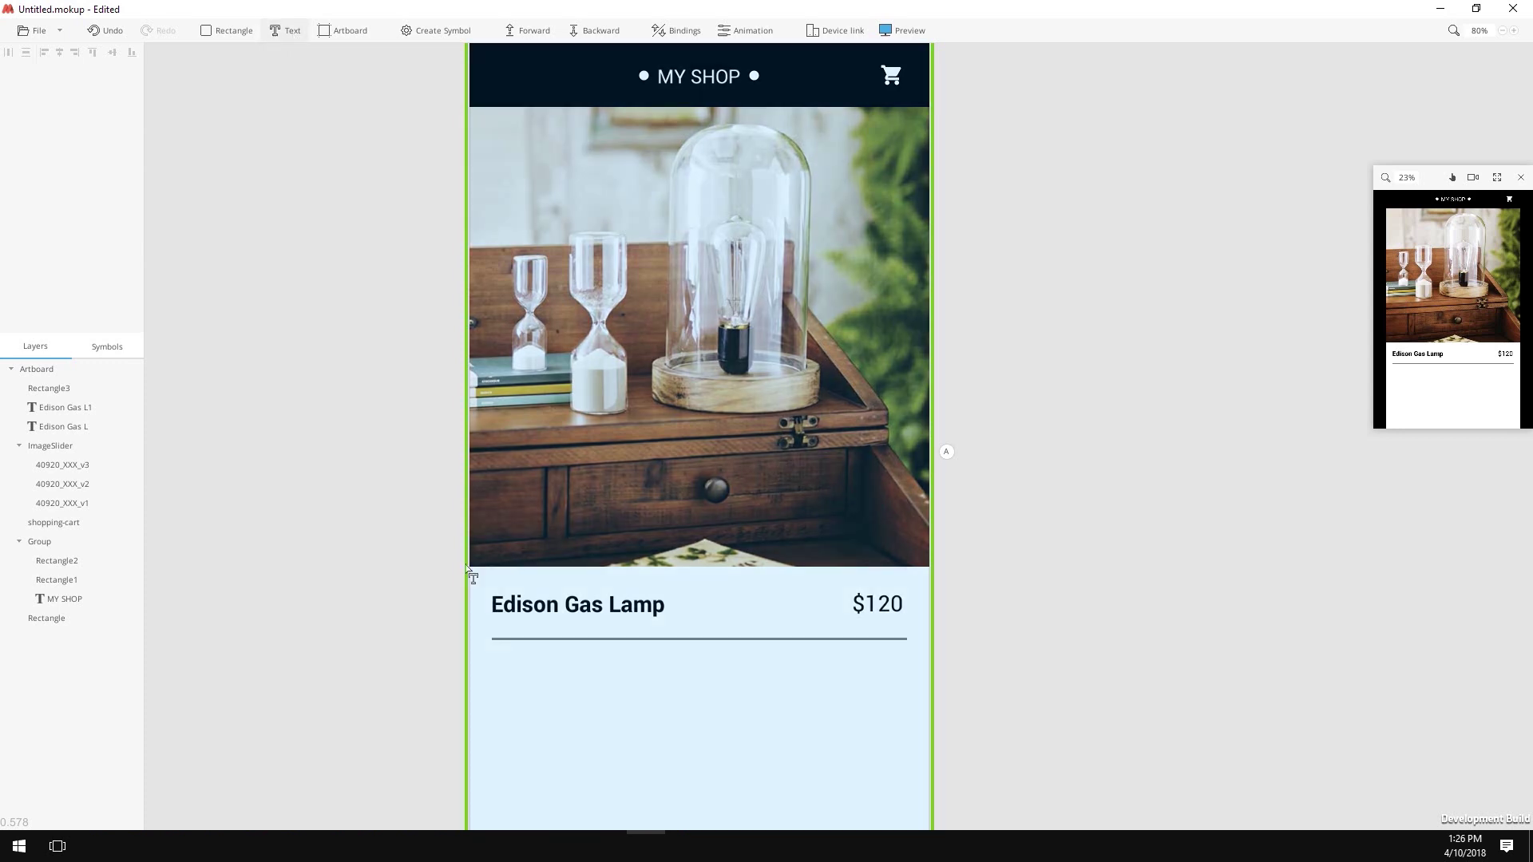
pyautogui.click(523, 670)
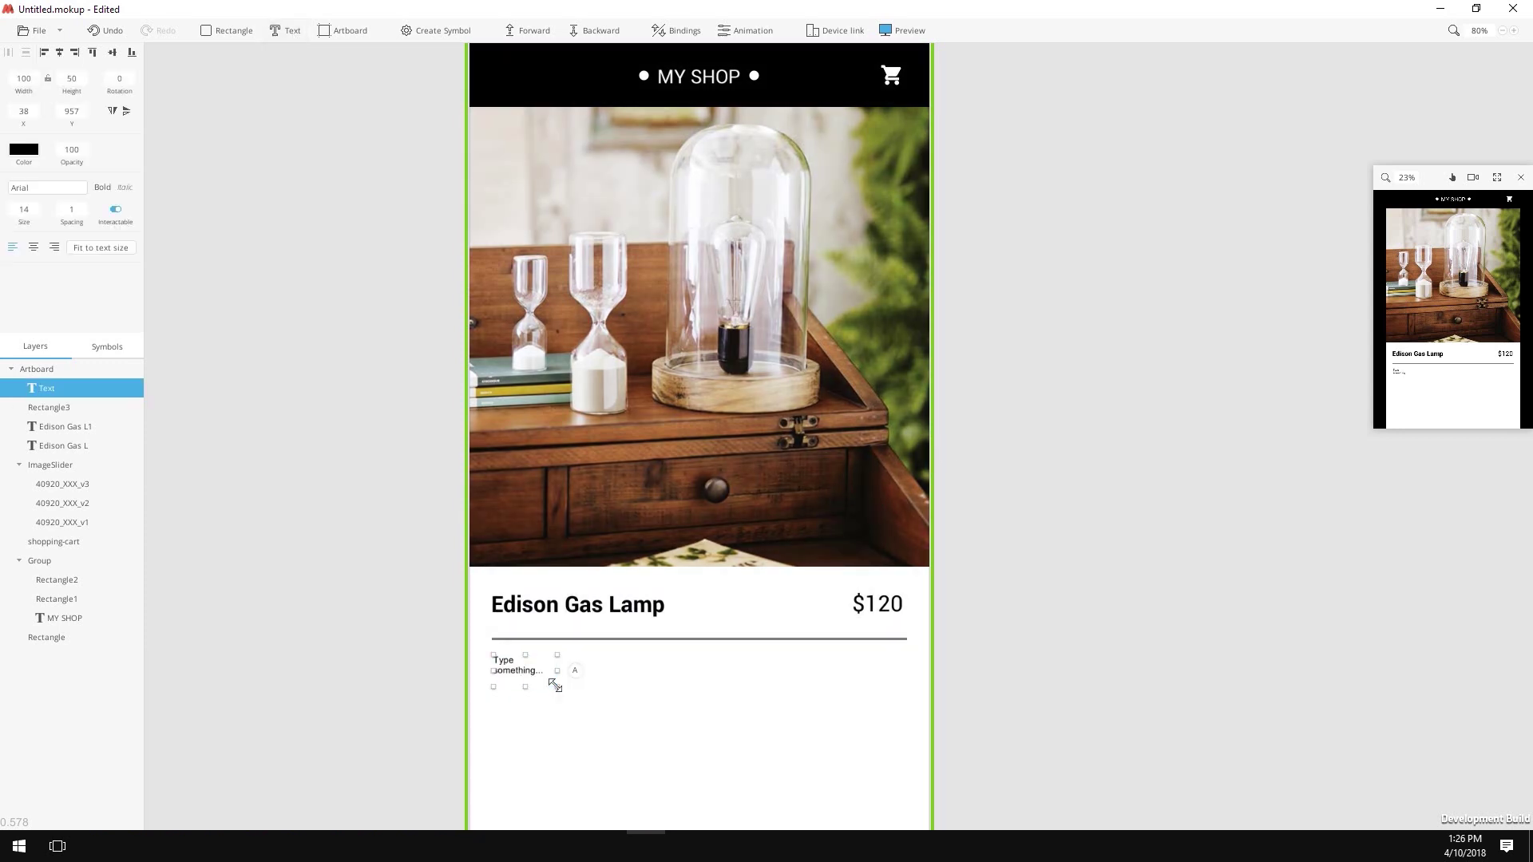
pyautogui.moveTo(556, 686); pyautogui.dragTo(910, 760)
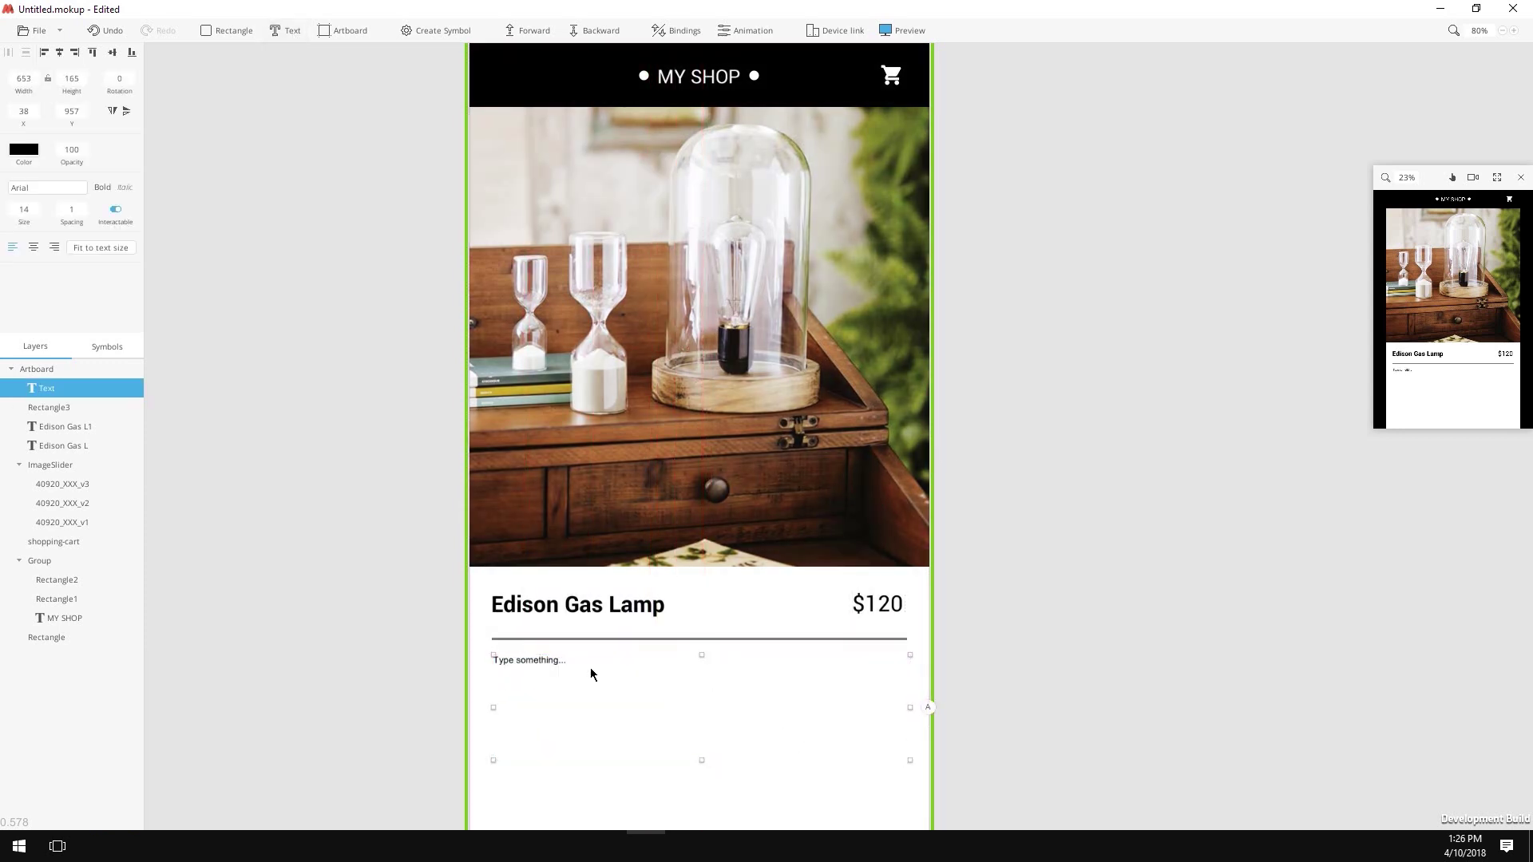
# - Format the new text below the divider as Roboto, size 25
pyautogui.click(30, 189)
pyautogui.write('robo')
pyautogui.press('Down')
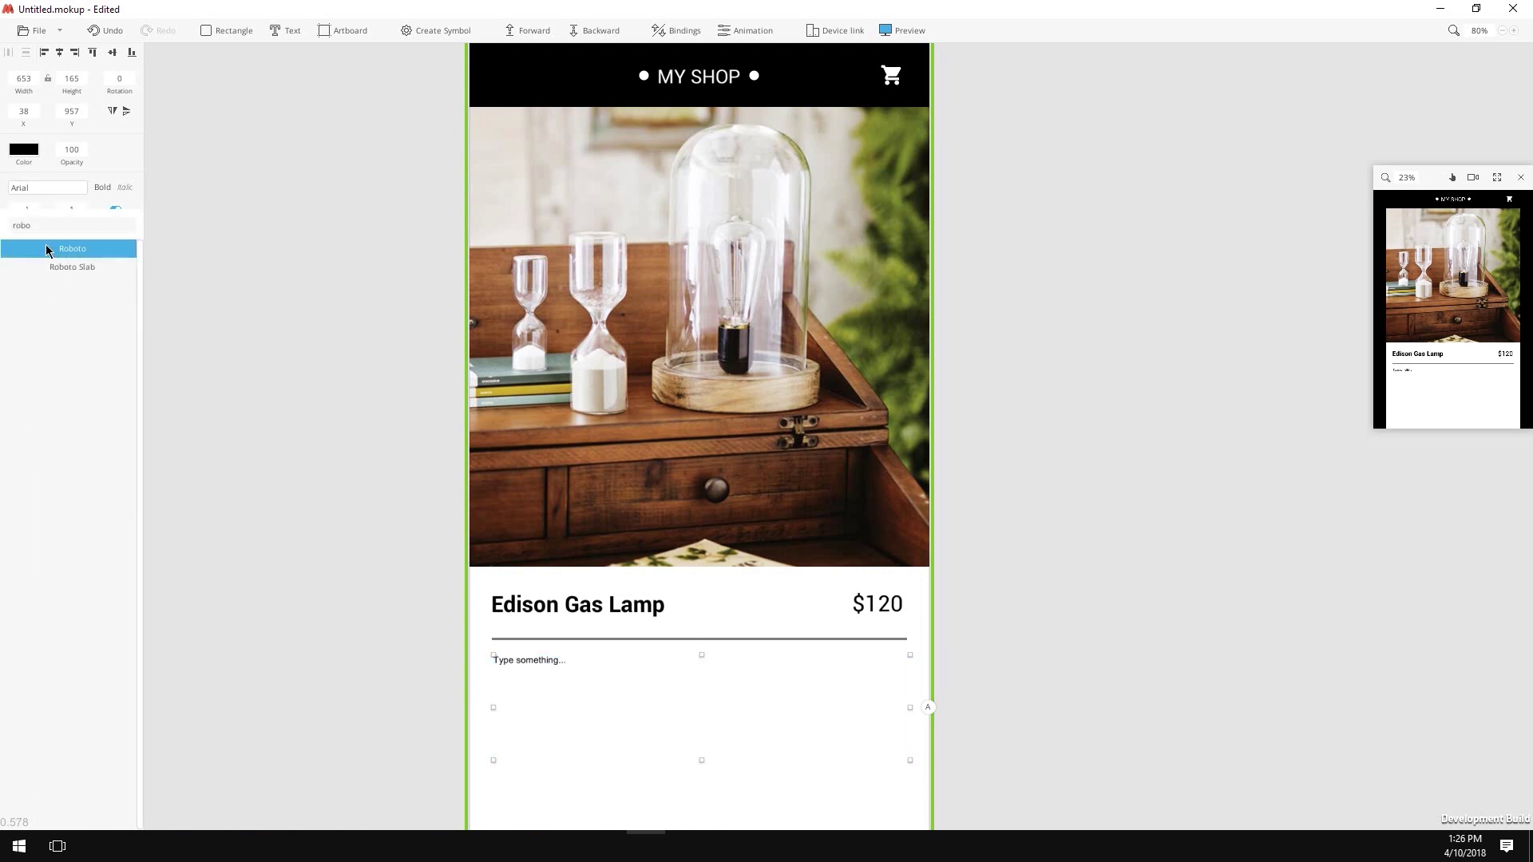
pyautogui.press('Return')
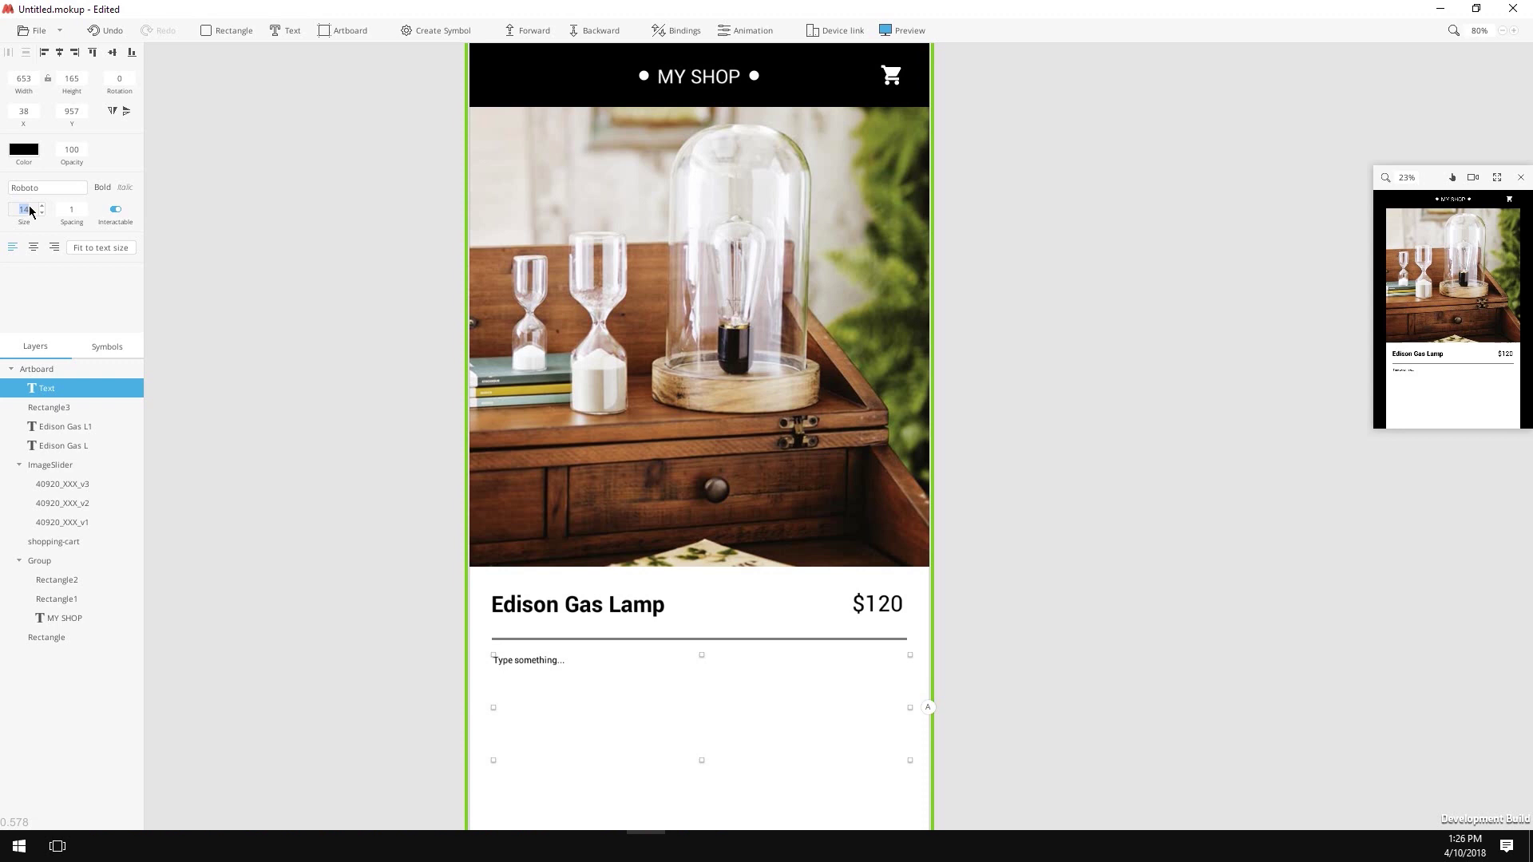
pyautogui.click(29, 210)
pyautogui.write('25')
pyautogui.press('Return')
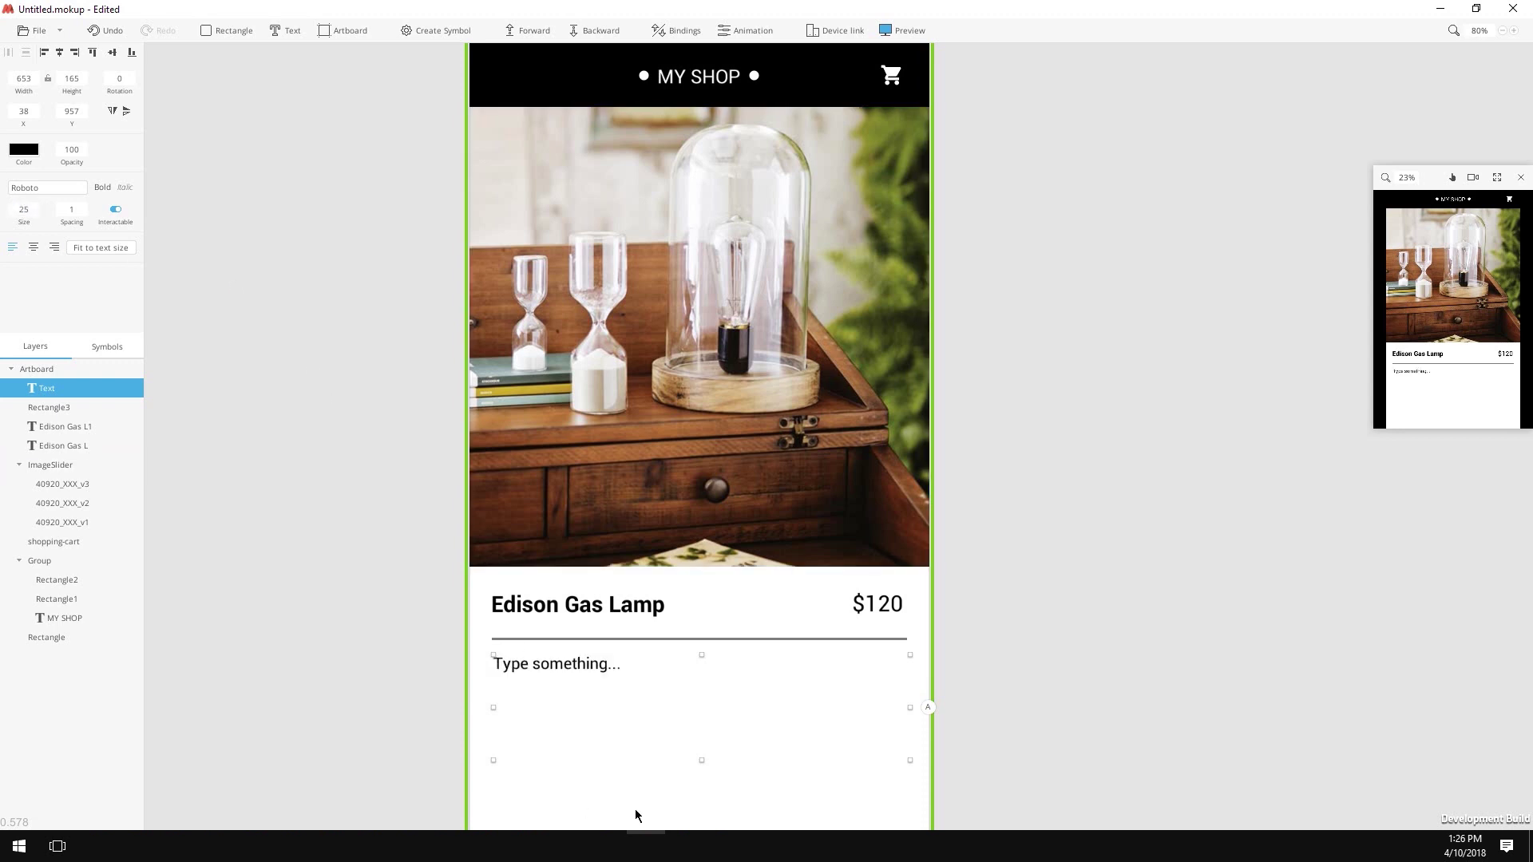
# - Replace the placeholder below the divider with the lamp description from "Crafted of glass with a wooden base" to "complete the industrial look."
pyautogui.doubleClick(596, 668)
pyautogui.write('Crafted of glass with a wooden base, our exclusive Edison Glass Cloche Table Lamp is a unique tribute to the classic inventor. Our sculptural Edison filament bulb is encased inside the cloche to complete the industrial look.')
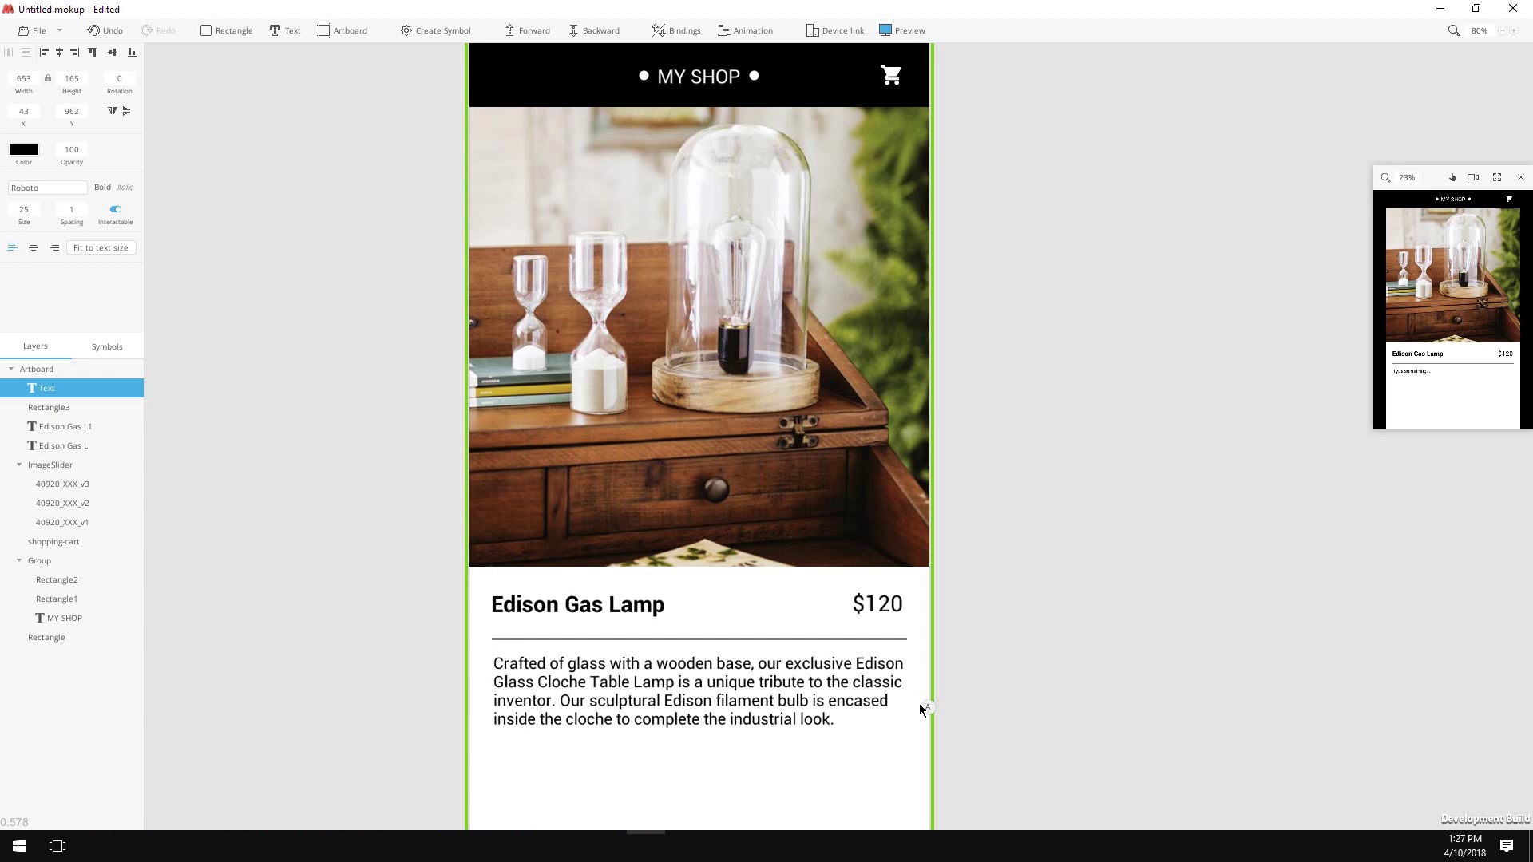
pyautogui.press('Escape')
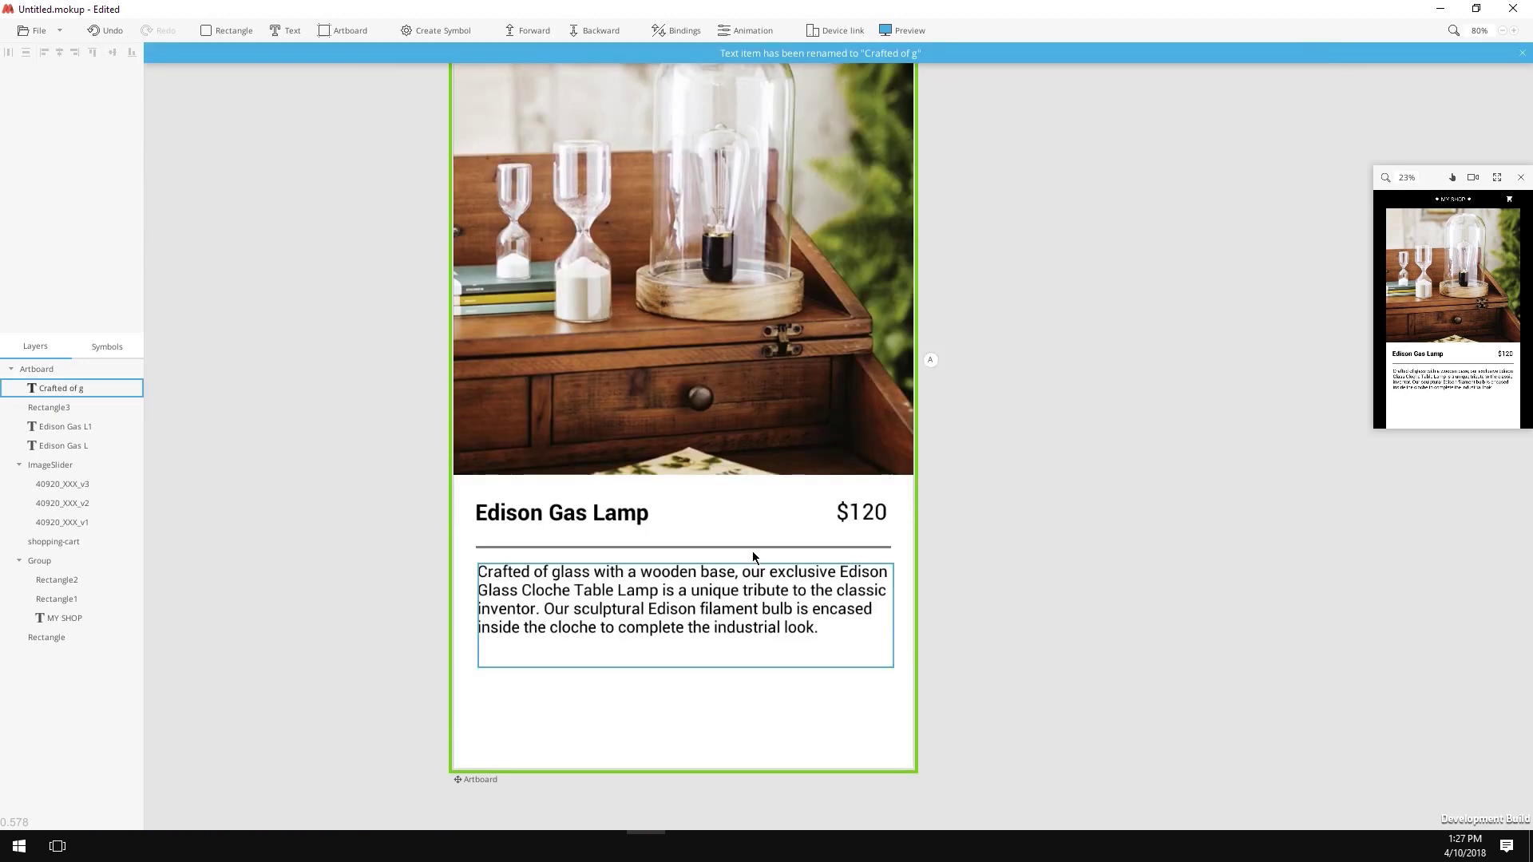
# - Duplicate the divider line and move the copy straight down below the description, to Y 1121
pyautogui.hotkey('ctrl', 'd')
pyautogui.click(743, 546)
pyautogui.hotkey('ctrl', 'd')
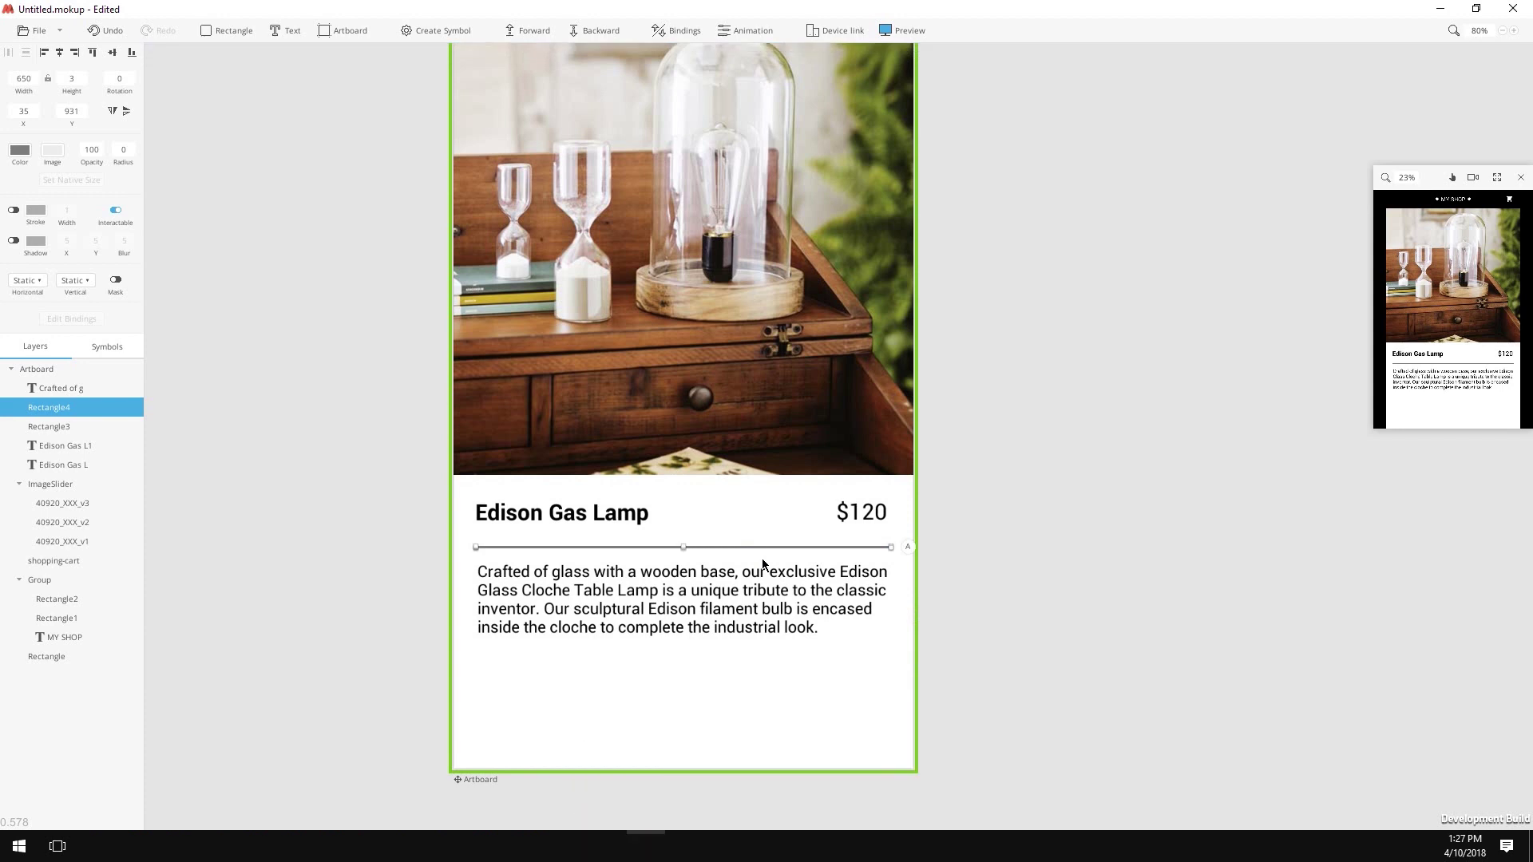
pyautogui.hotkey('shift', 'Down')
pyautogui.hotkey('shift', 'Down')
pyautogui.hotkey('shift', 'Down')
pyautogui.hotkey('shift', 'Down')
pyautogui.hotkey('shift', 'Down')
pyautogui.hotkey('shift', 'Down')
pyautogui.hotkey('shift', 'Down')
pyautogui.hotkey('shift', 'Down')
pyautogui.hotkey('shift', 'Down')
pyautogui.hotkey('shift', 'Down')
pyautogui.hotkey('shift', 'Down')
pyautogui.hotkey('shift', 'Down')
pyautogui.hotkey('shift', 'Down')
pyautogui.hotkey('shift', 'Down')
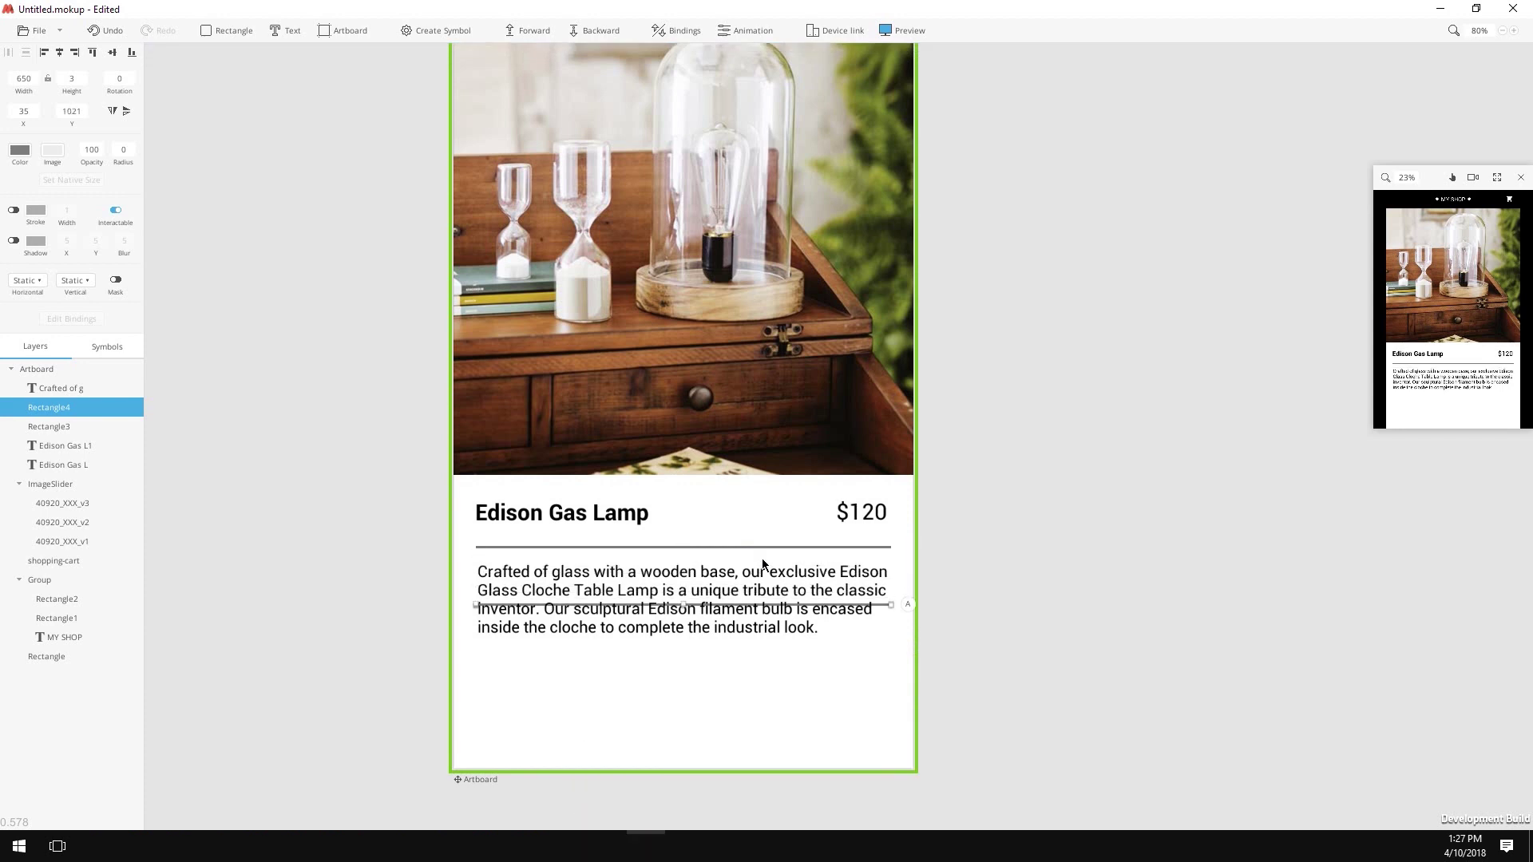
pyautogui.hotkey('shift', 'Down')
pyautogui.hotkey('shift', 'Down')
pyautogui.hotkey('shift', 'Down')
pyautogui.hotkey('shift', 'Down')
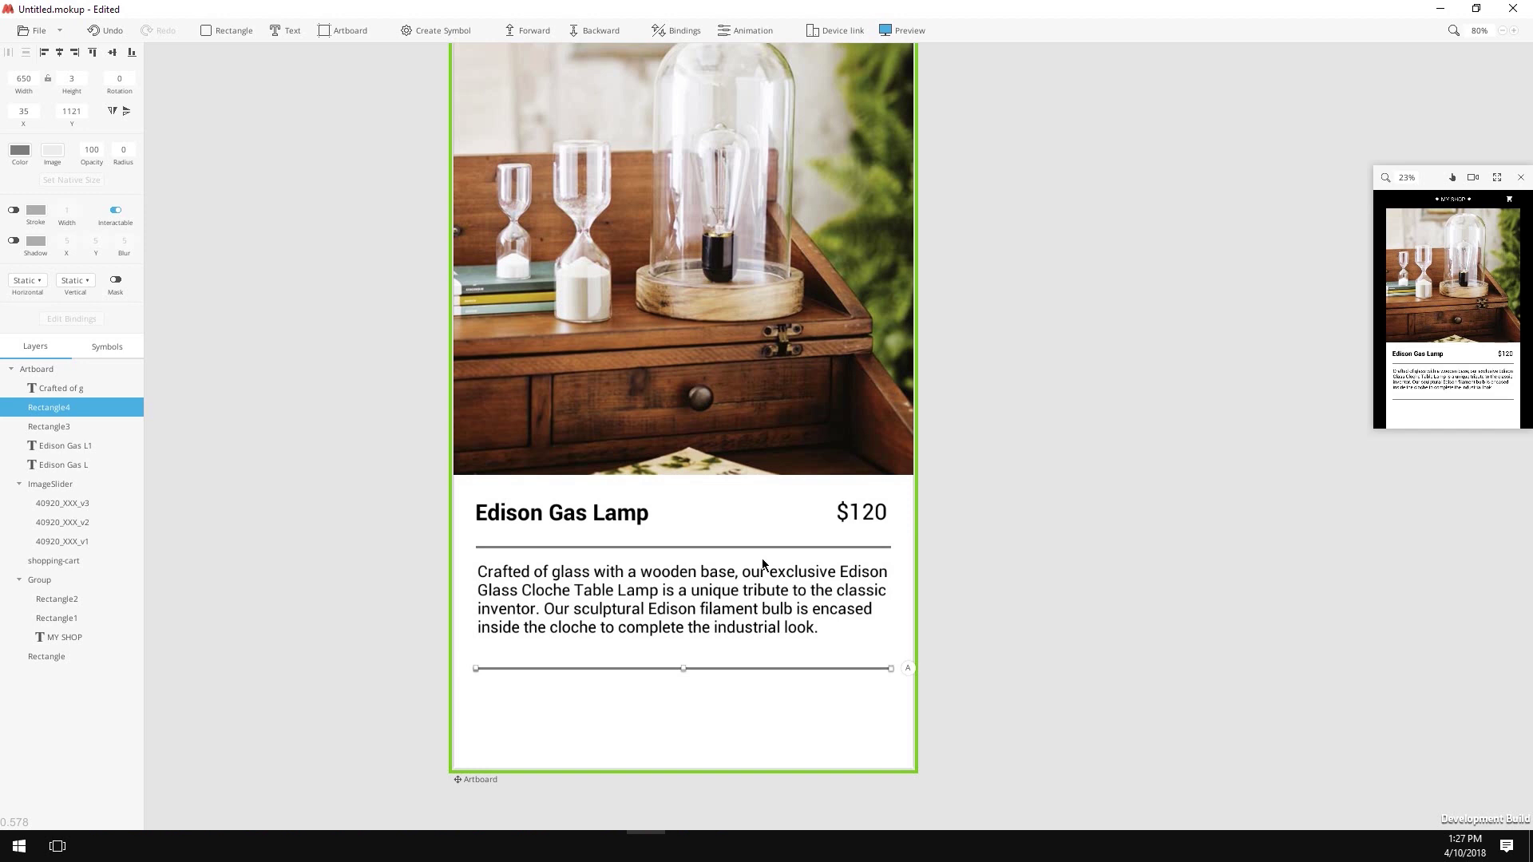
pyautogui.hotkey('shift', 'Down')
# - Select the description with both divider lines and distribute them evenly in the vertical direction
pyautogui.click(762, 609)
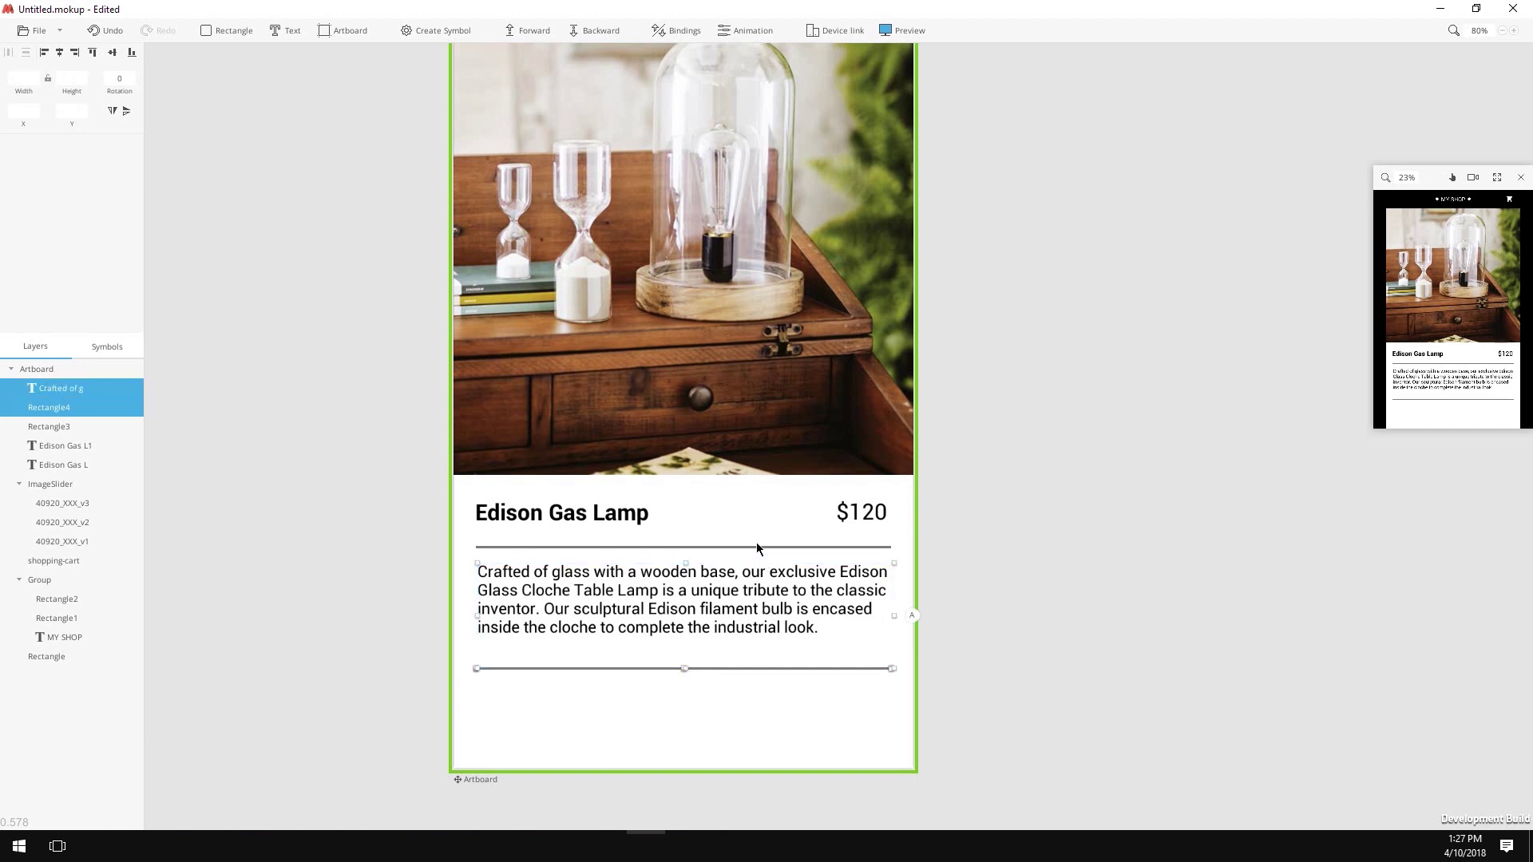
pyautogui.keyDown('shift'); pyautogui.click(61, 428); pyautogui.keyUp('shift')
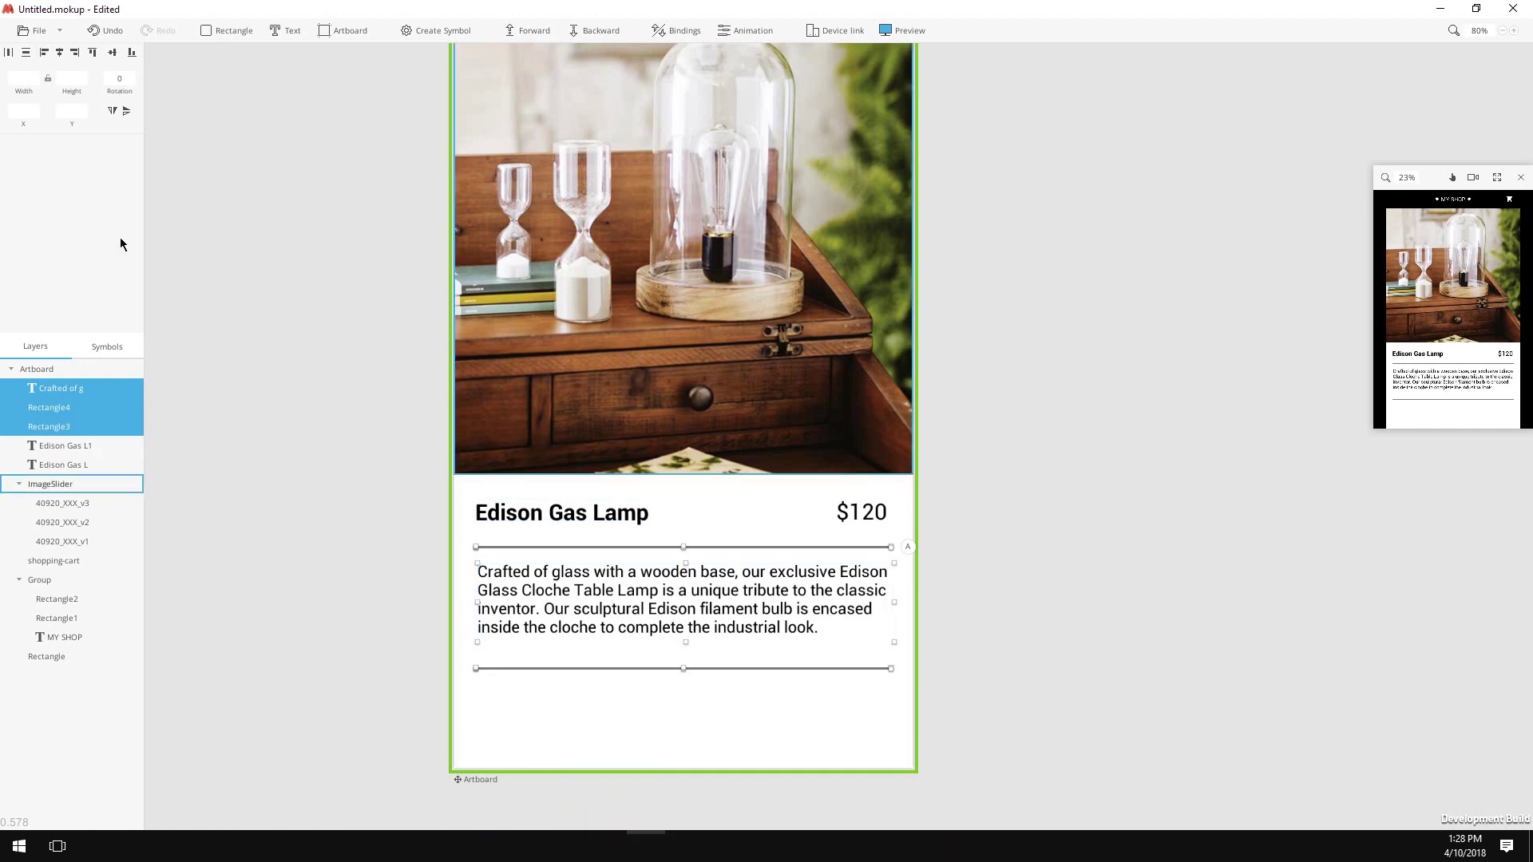
pyautogui.click(26, 53)
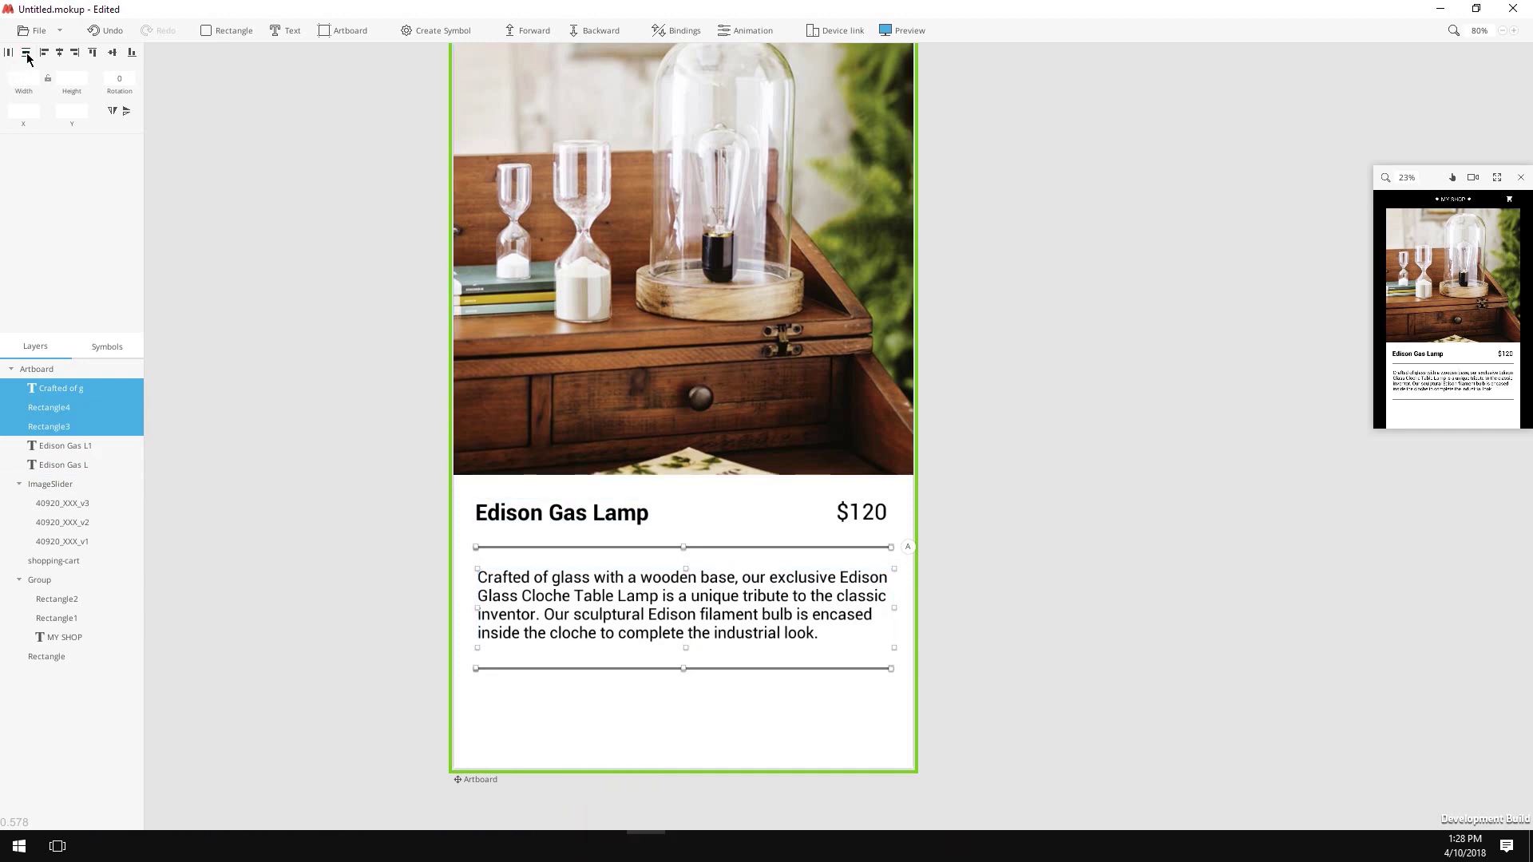
# - Draw a rectangle below the lower divider and size it to 460 wide and 80 high
pyautogui.click(760, 723)
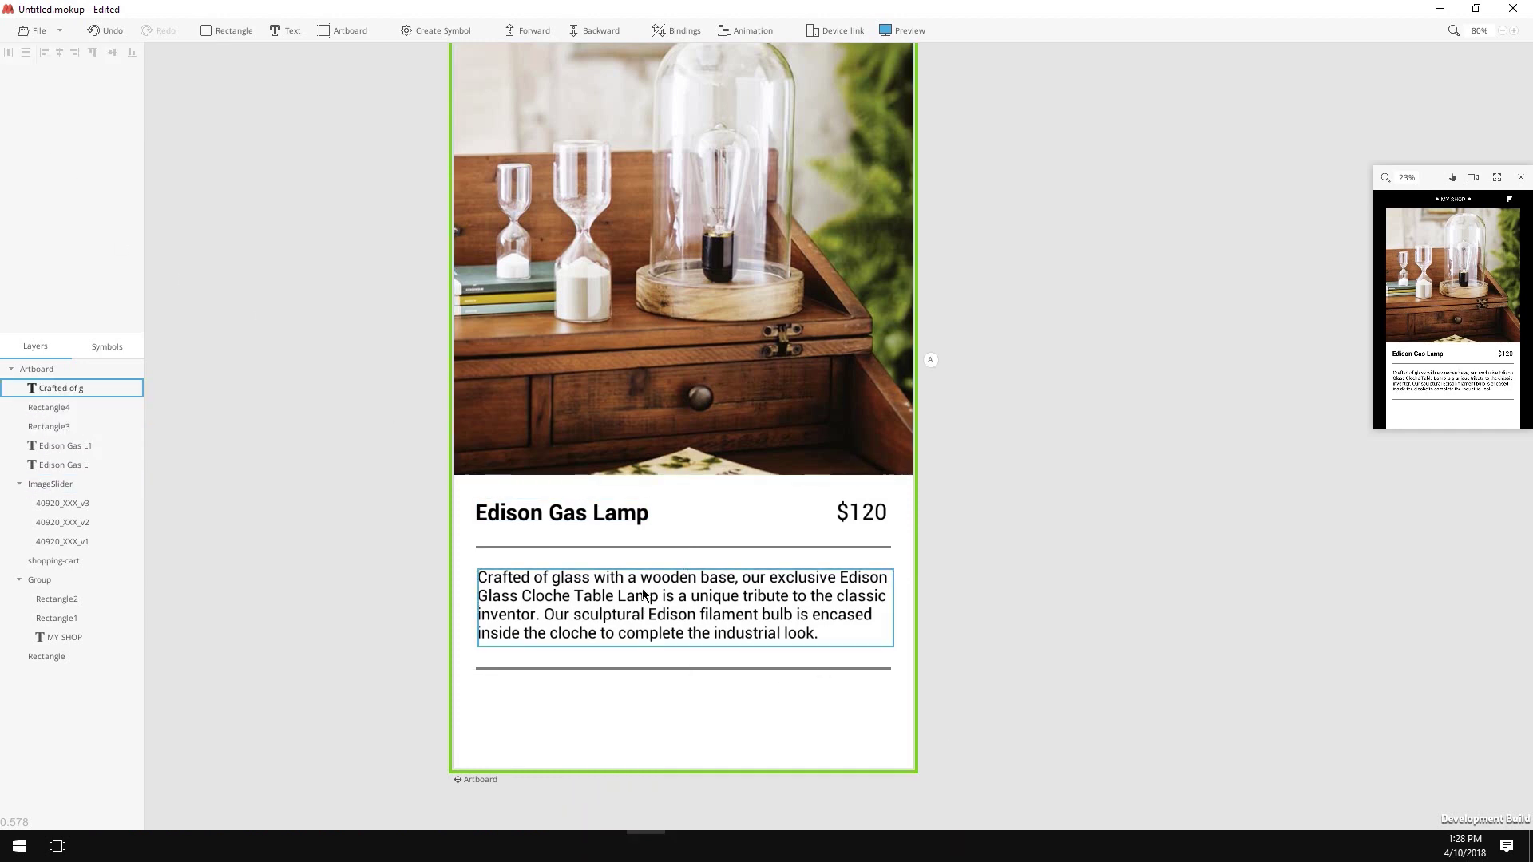
pyautogui.click(242, 35)
pyautogui.click(600, 709)
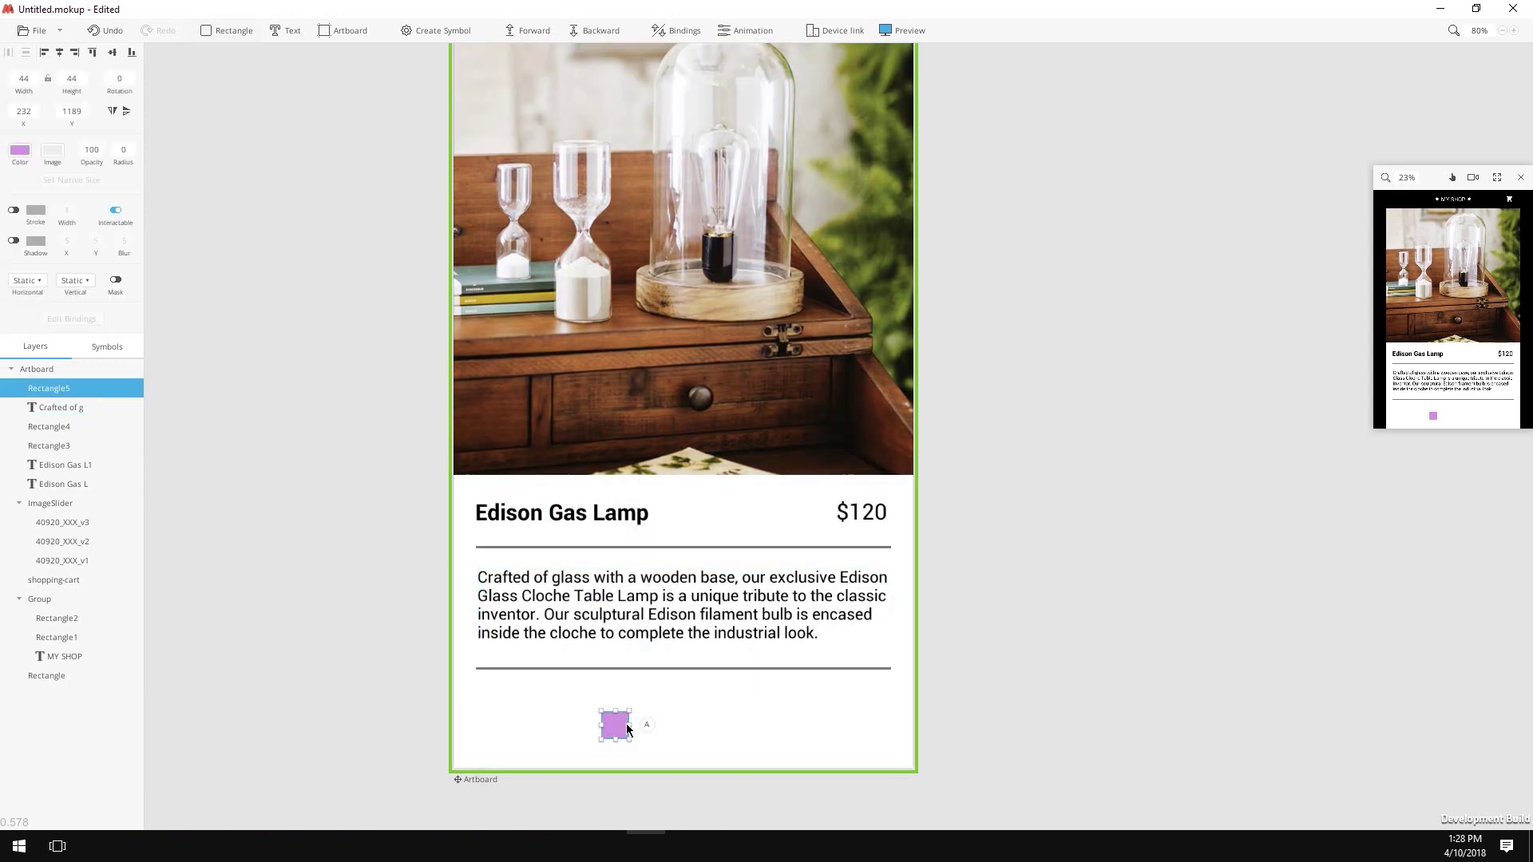
pyautogui.moveTo(626, 728); pyautogui.dragTo(688, 716)
pyautogui.click(19, 81)
pyautogui.press('Tab')
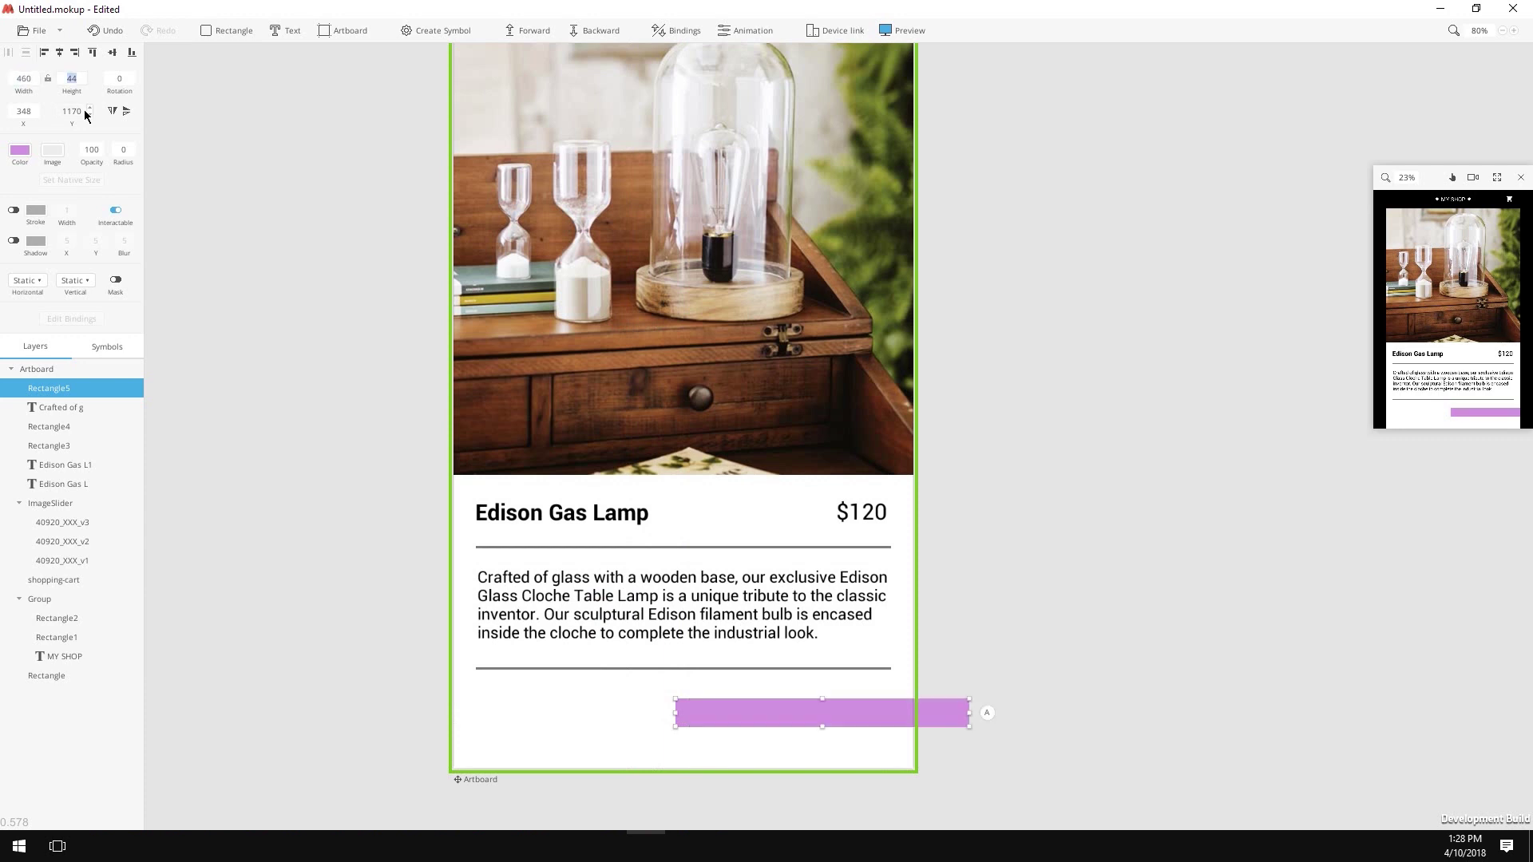
pyautogui.write('80')
pyautogui.press('Return')
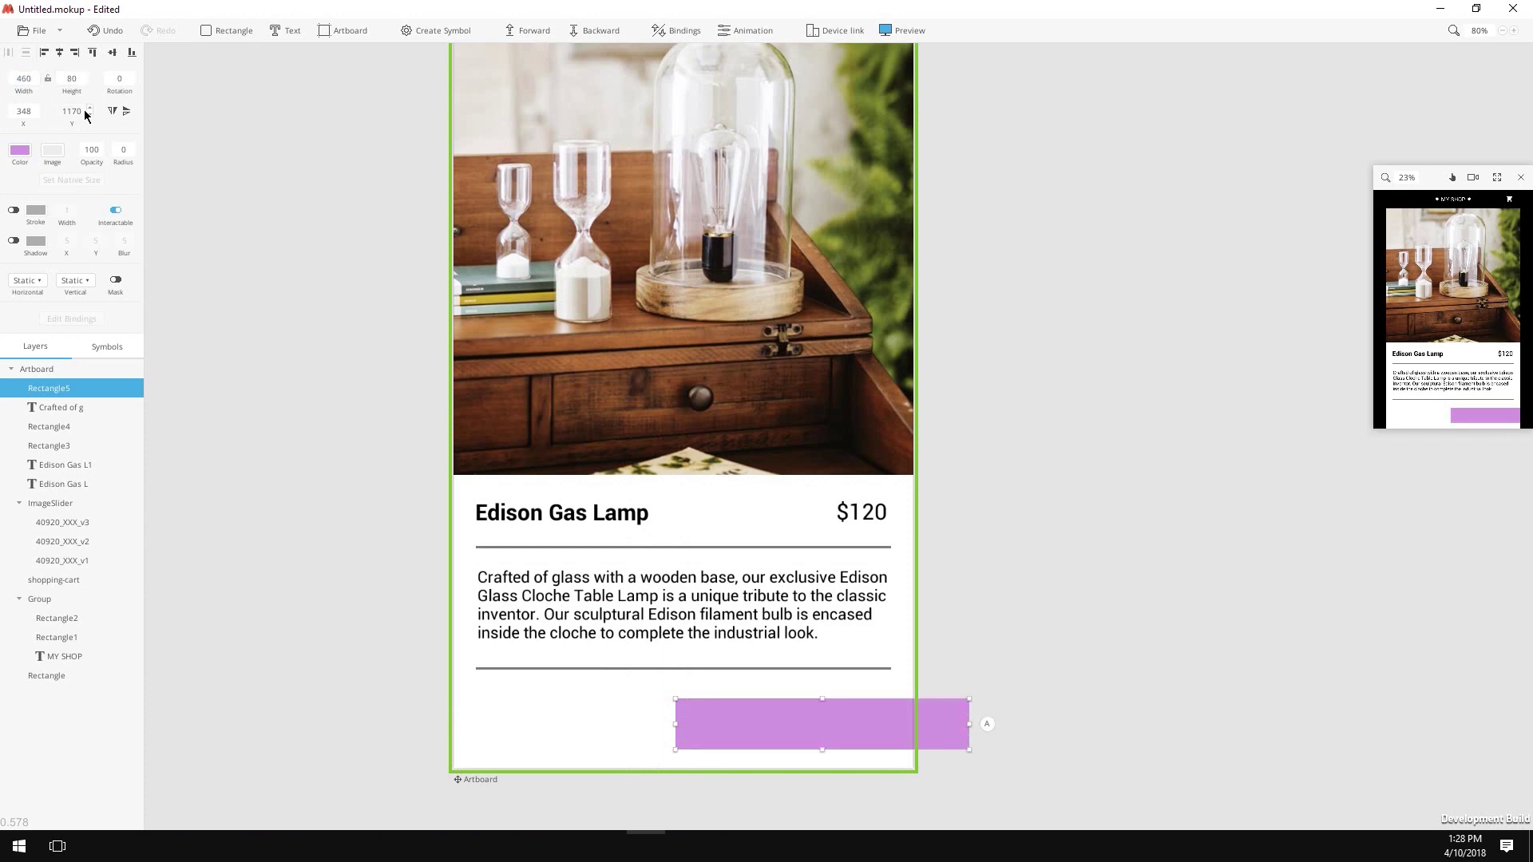
# - Fill the new rectangle with dark purple #73168A, round its corners to radius 15, and center it below the lower divider
pyautogui.click(20, 150)
pyautogui.moveTo(67, 204); pyautogui.dragTo(83, 184)
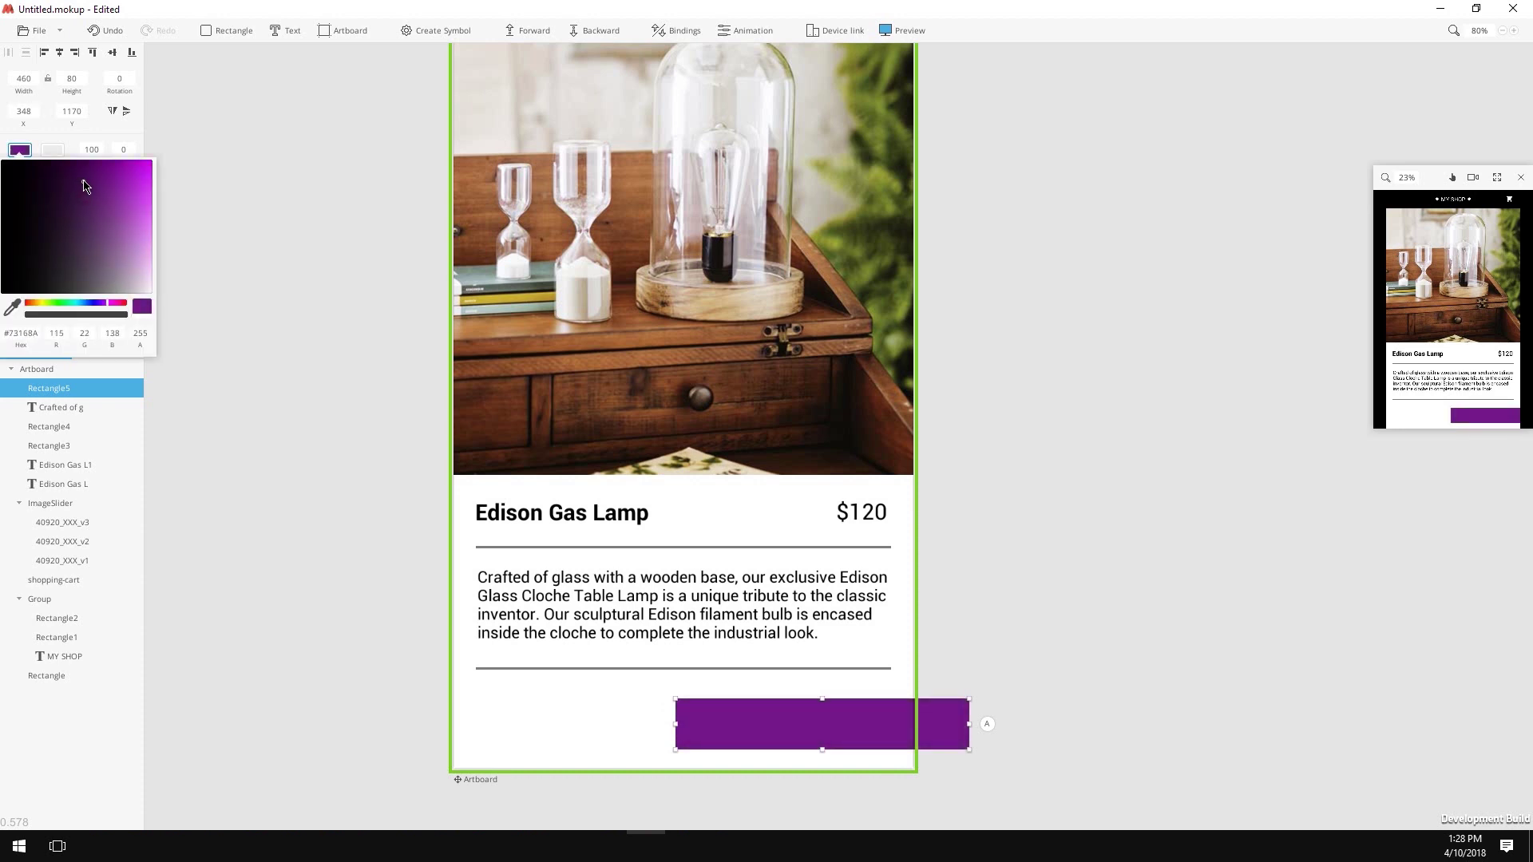
pyautogui.click(121, 135)
pyautogui.moveTo(120, 163); pyautogui.dragTo(132, 163)
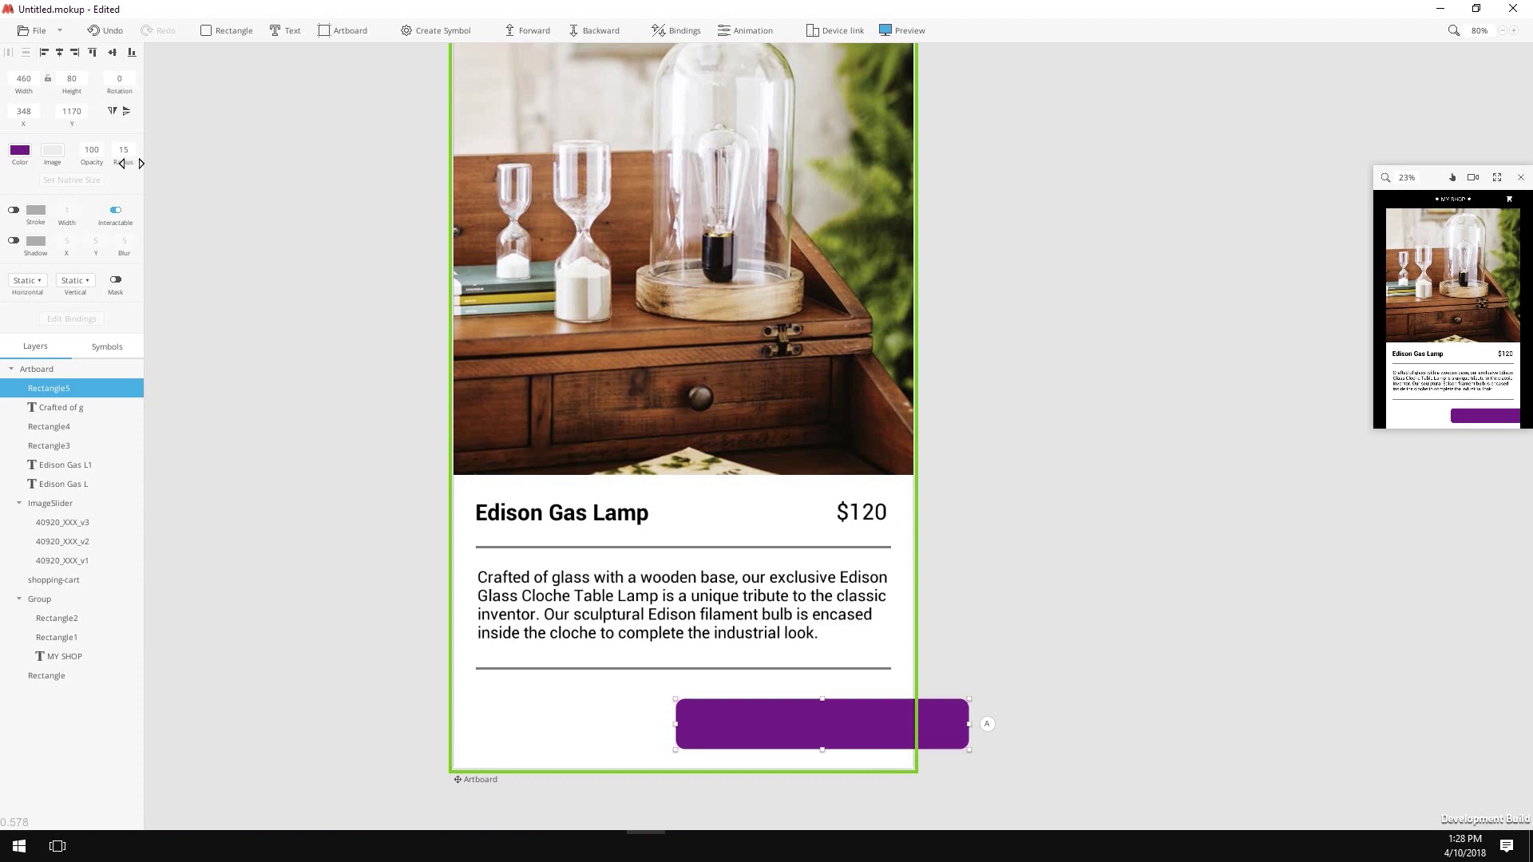
pyautogui.moveTo(712, 736); pyautogui.dragTo(576, 731)
# - Add a text box beside the purple button, widen it to 195, and set its font to Roboto, size 24
pyautogui.click(285, 30)
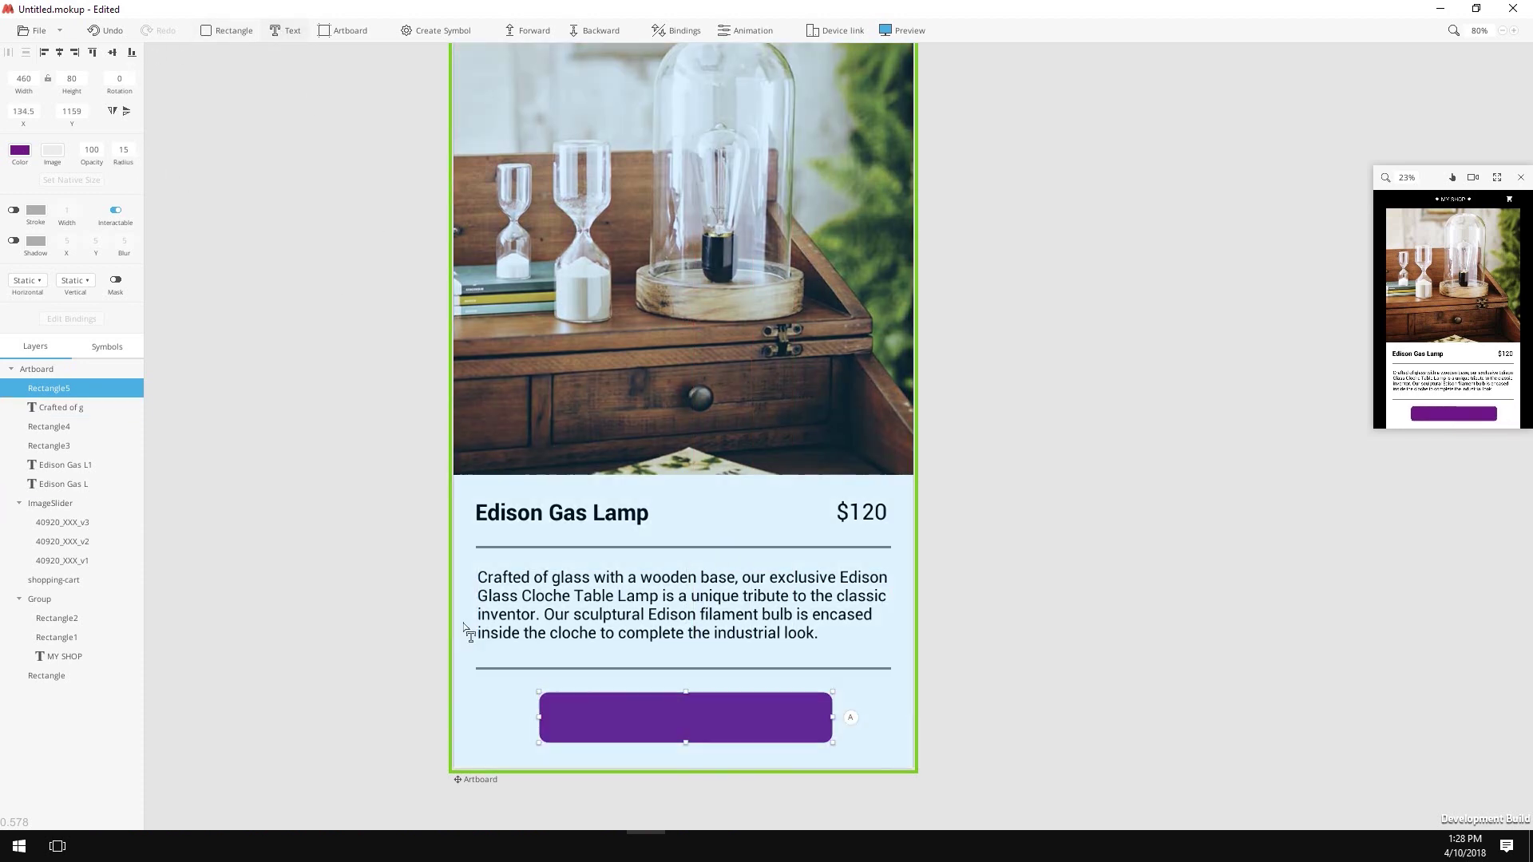
pyautogui.click(488, 698)
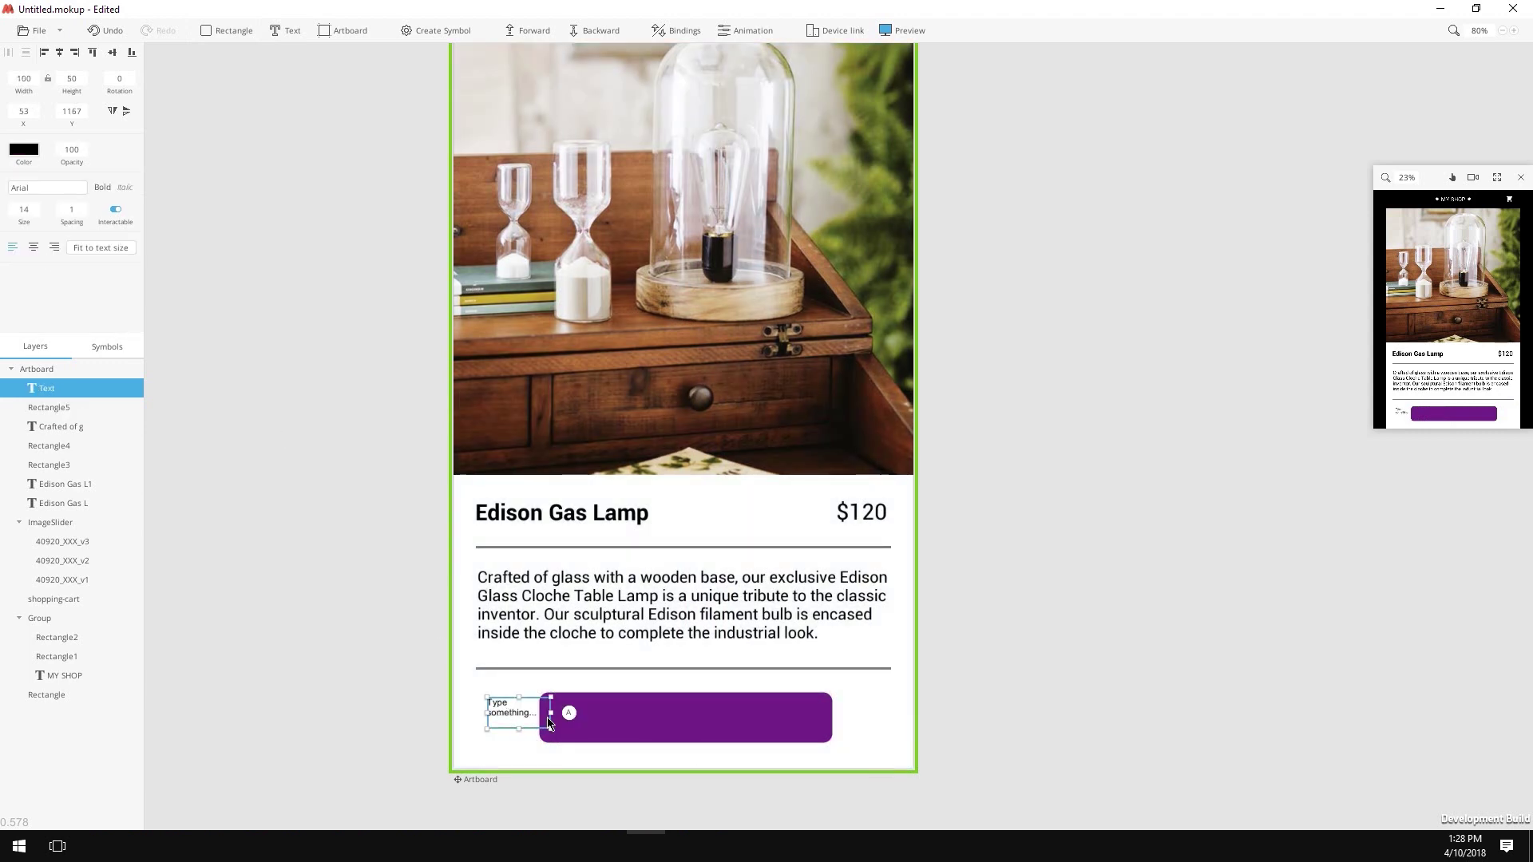
pyautogui.moveTo(549, 722); pyautogui.dragTo(611, 712)
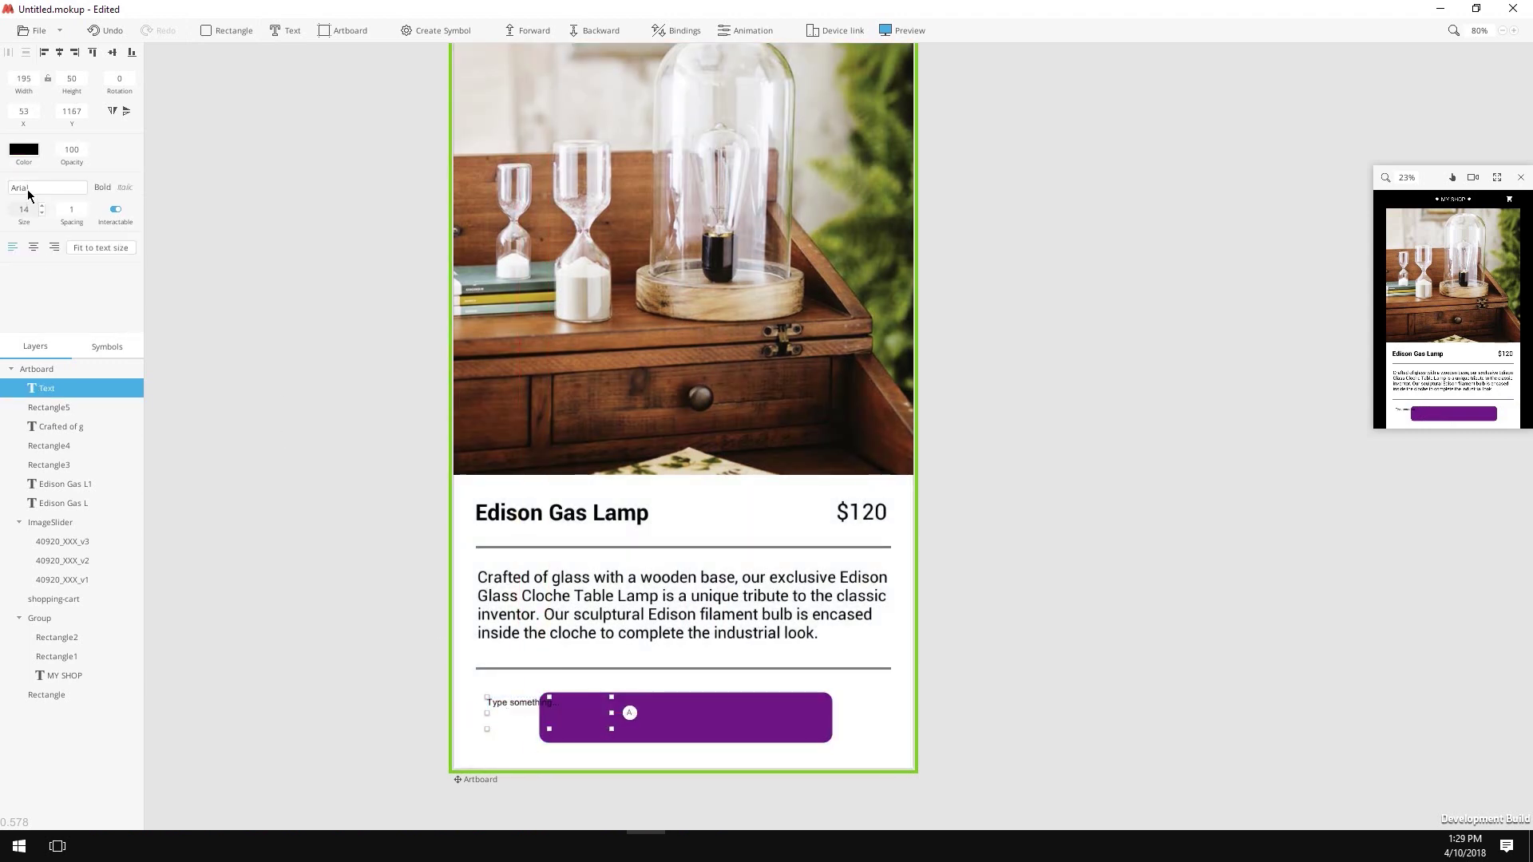
pyautogui.click(29, 188)
pyautogui.click(27, 211)
pyautogui.write('24')
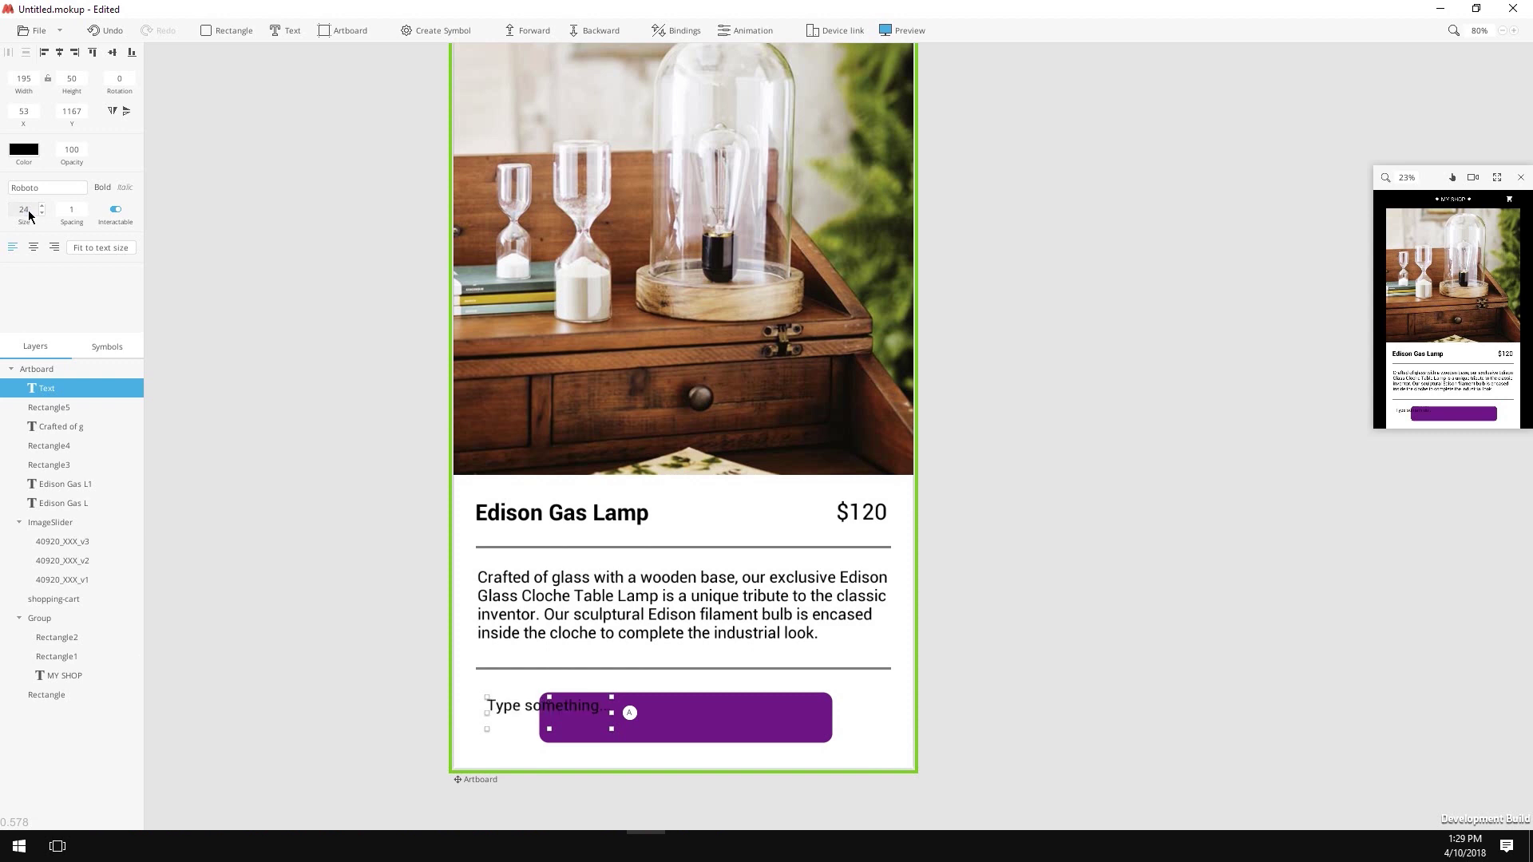
# - Replace the placeholder text with "ADD TO CART" and move the label onto the purple button
pyautogui.doubleClick(541, 710)
pyautogui.write('AD')
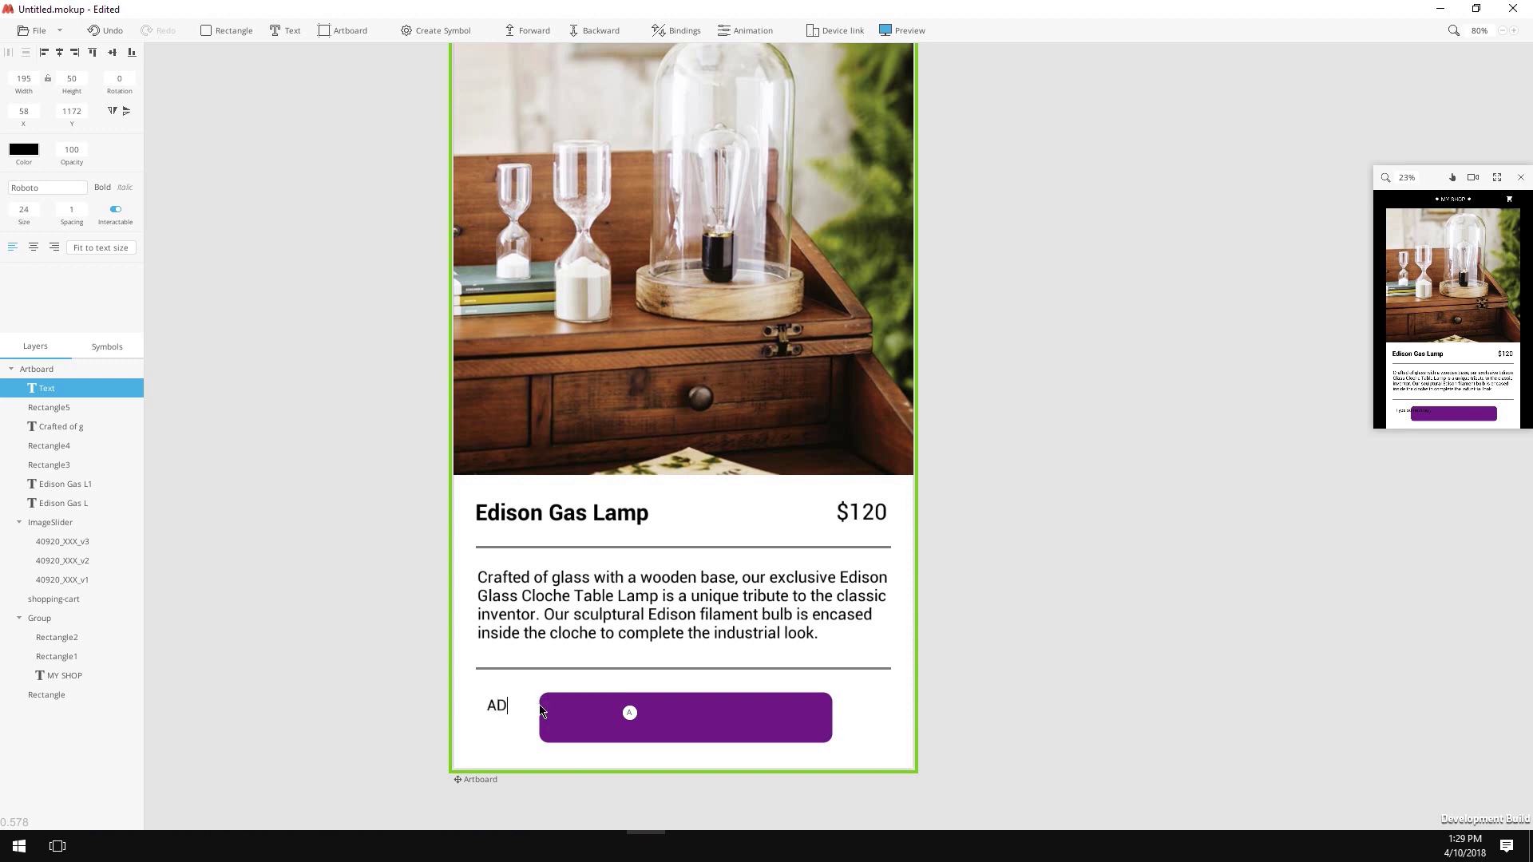
pyautogui.write('D TO CART')
pyautogui.click(392, 722)
pyautogui.moveTo(519, 709); pyautogui.dragTo(660, 719)
# - Color the ADD TO CART label white and fit its box to the text size
pyautogui.click(24, 149)
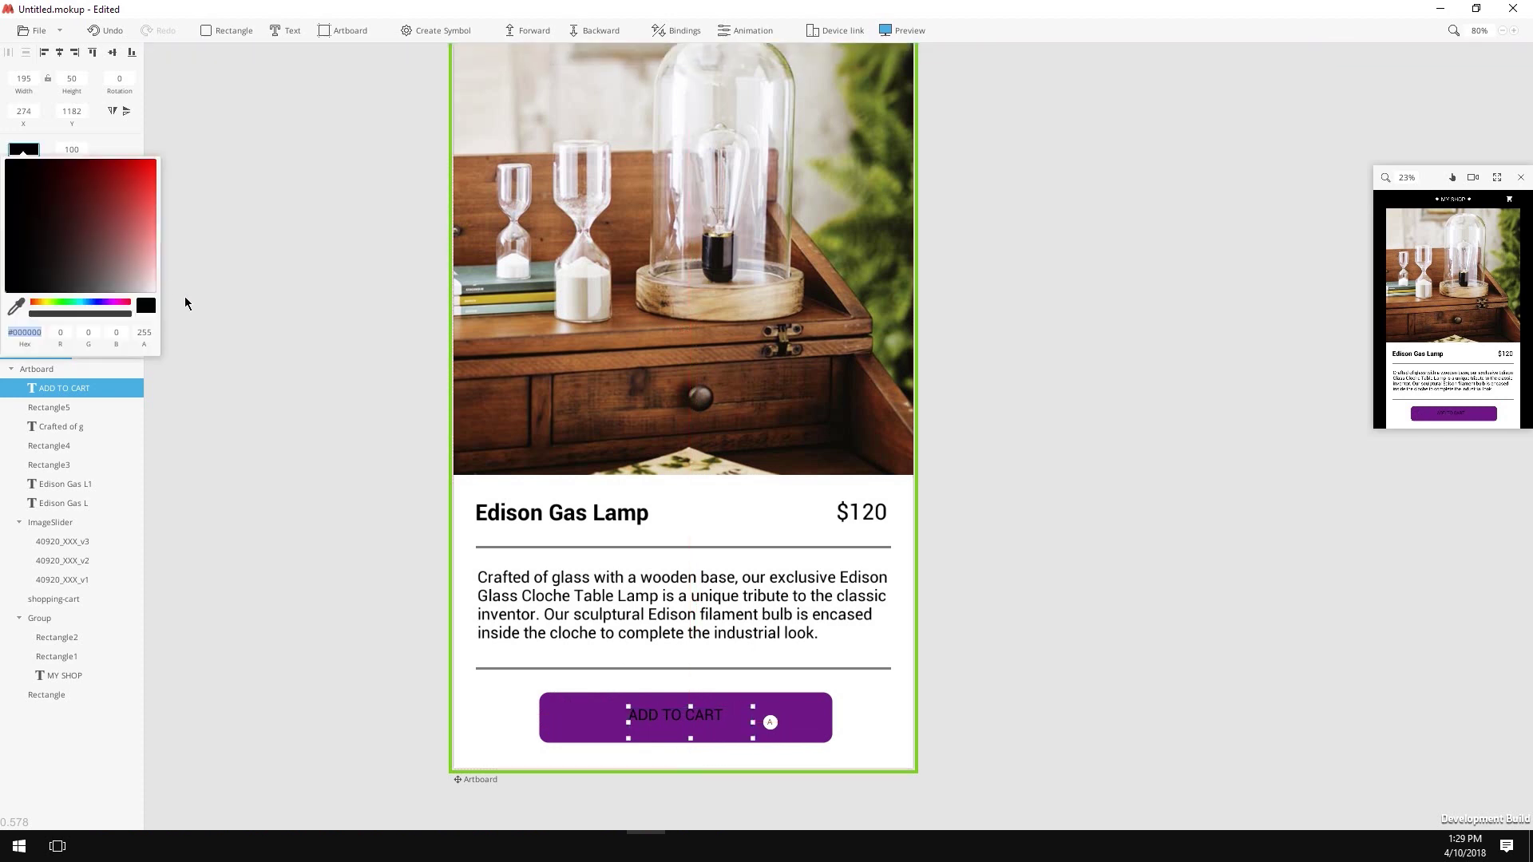
pyautogui.click(146, 307)
pyautogui.click(130, 151)
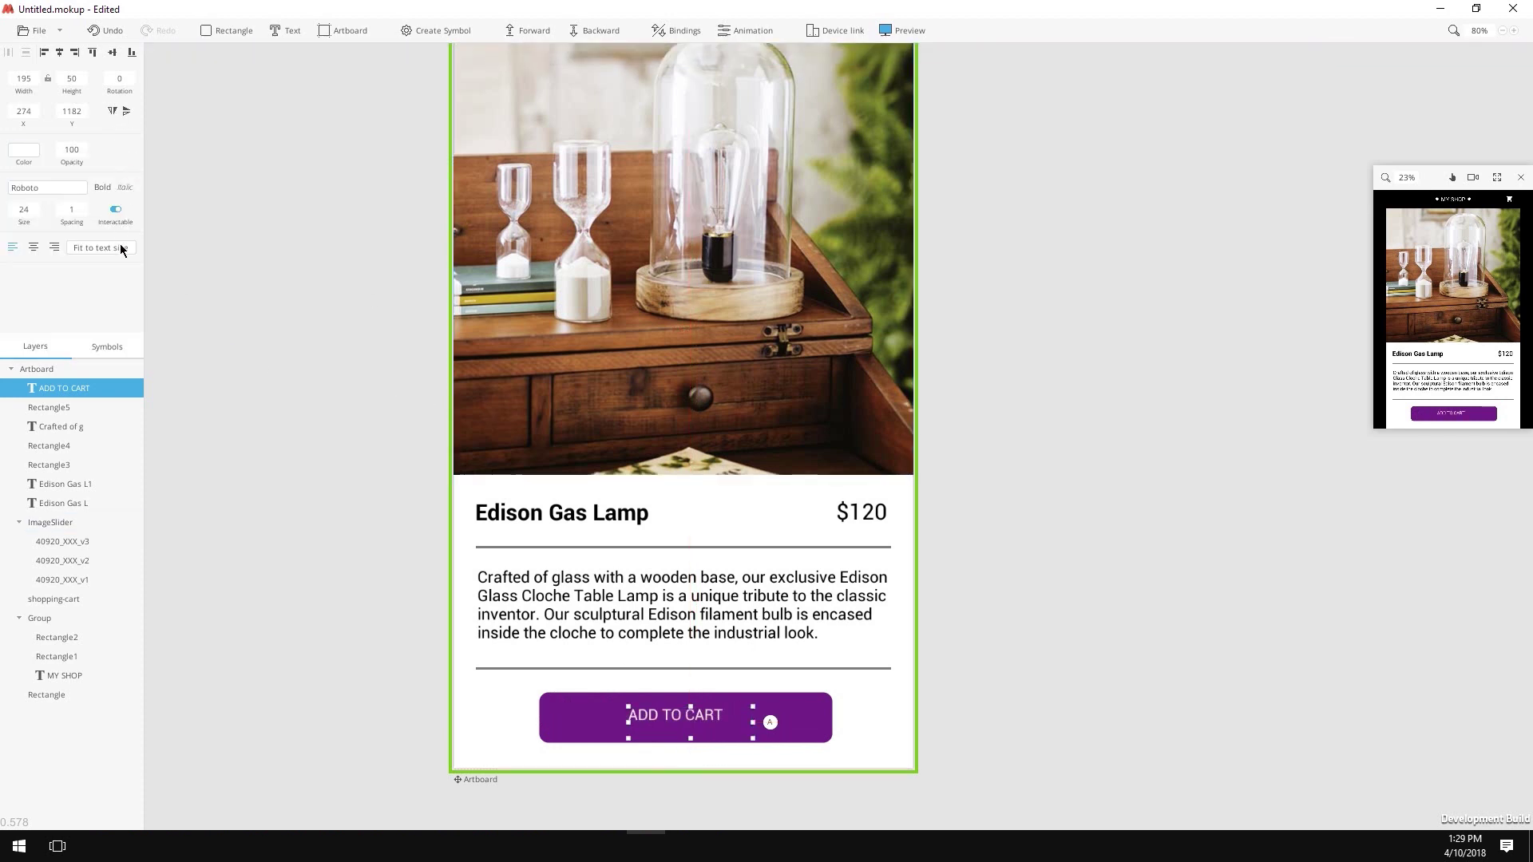
# - Select the label together with the purple rectangle and align their centers horizontally and vertically
pyautogui.keyDown('shift'); pyautogui.click(615, 722); pyautogui.keyUp('shift')
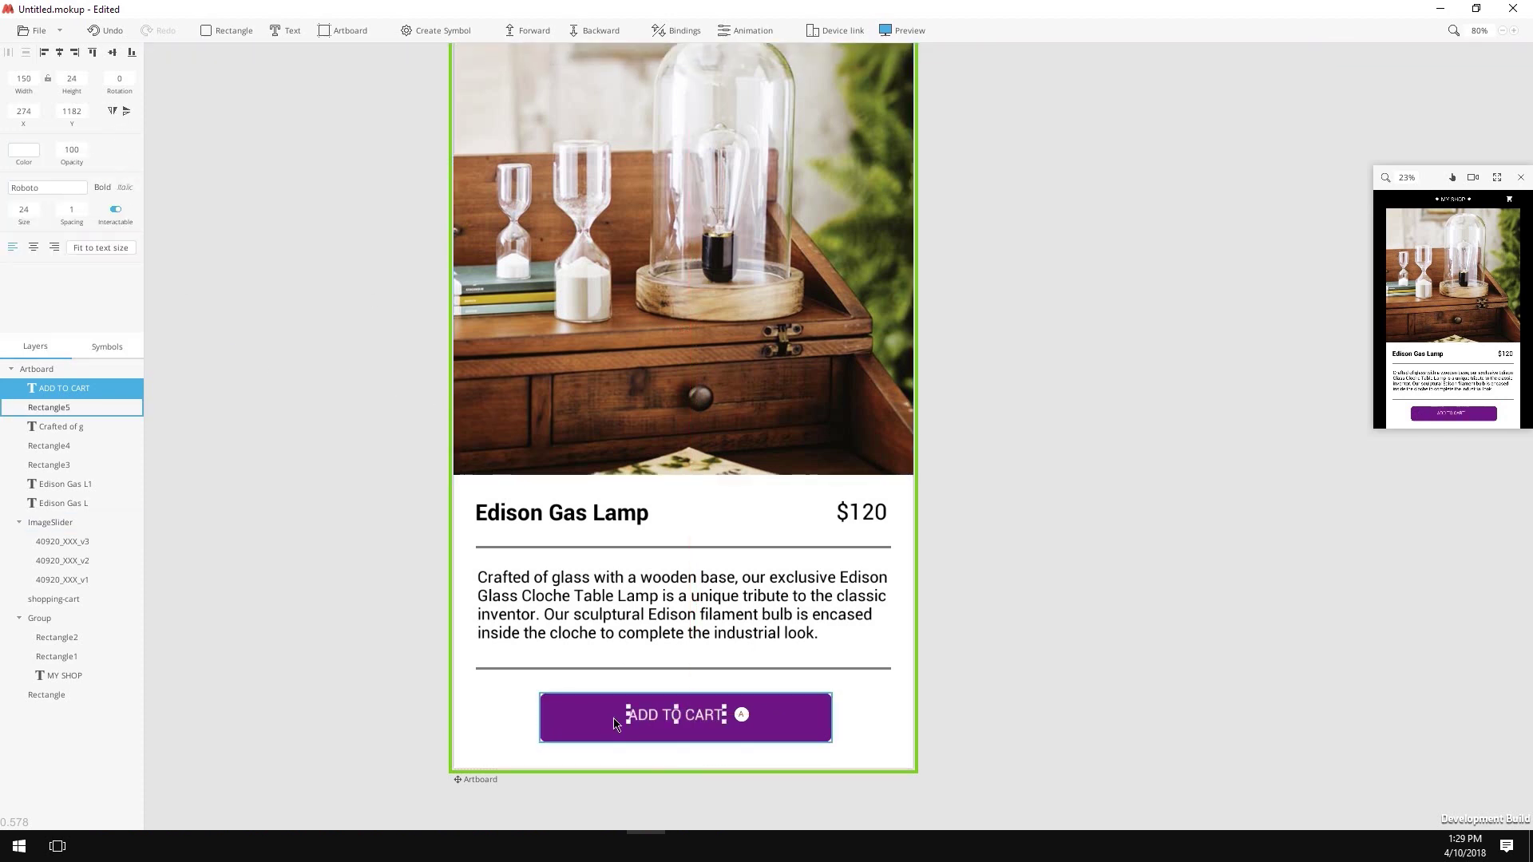
pyautogui.click(59, 52)
pyautogui.click(115, 54)
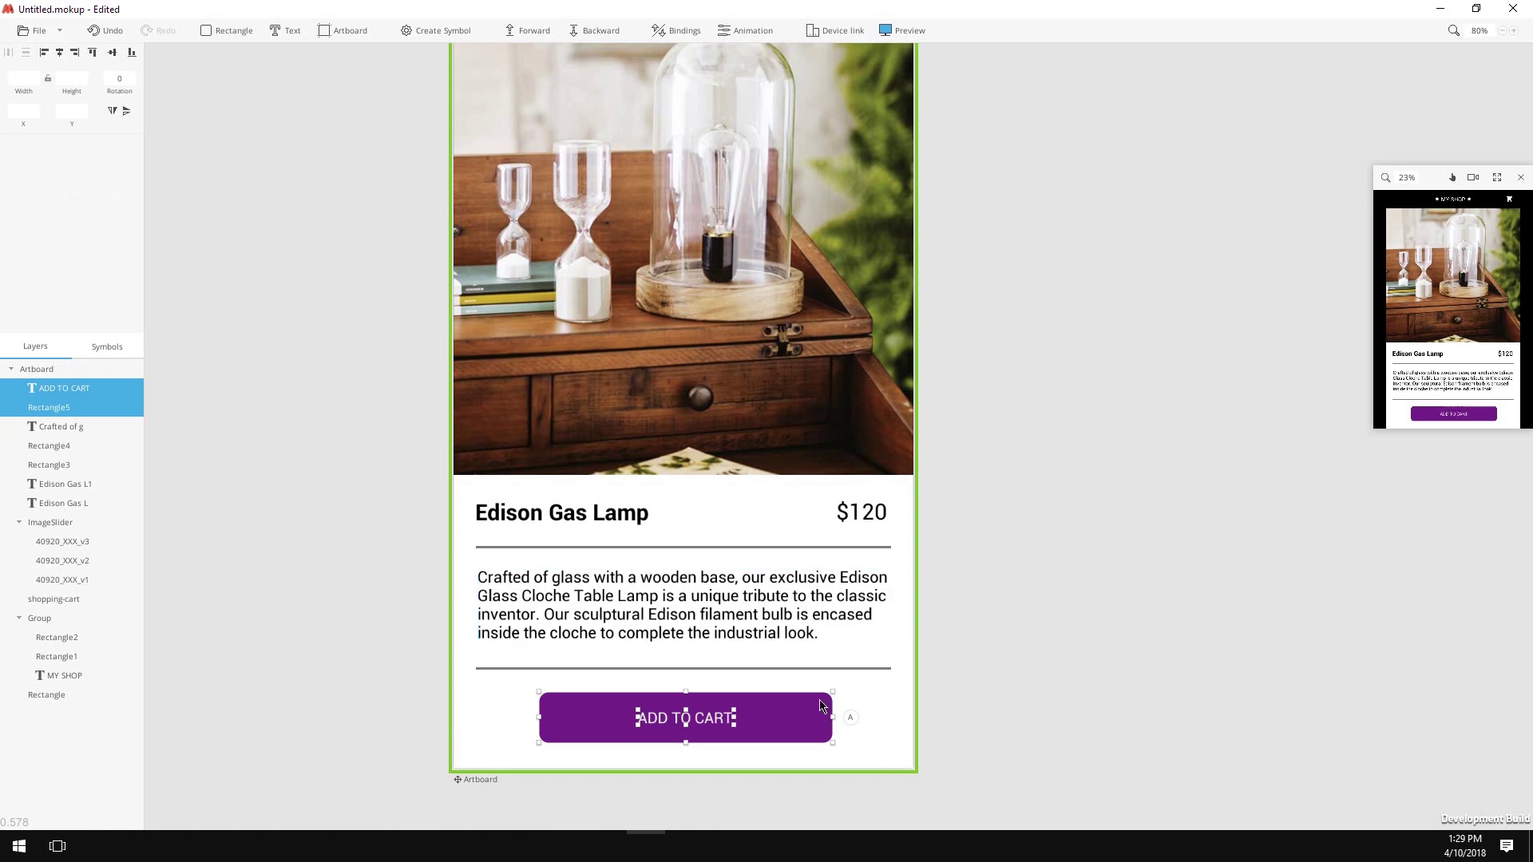
# - Group the label with its purple rectangle and name the group ADDTOCART
pyautogui.hotkey('ctrl', 'g')
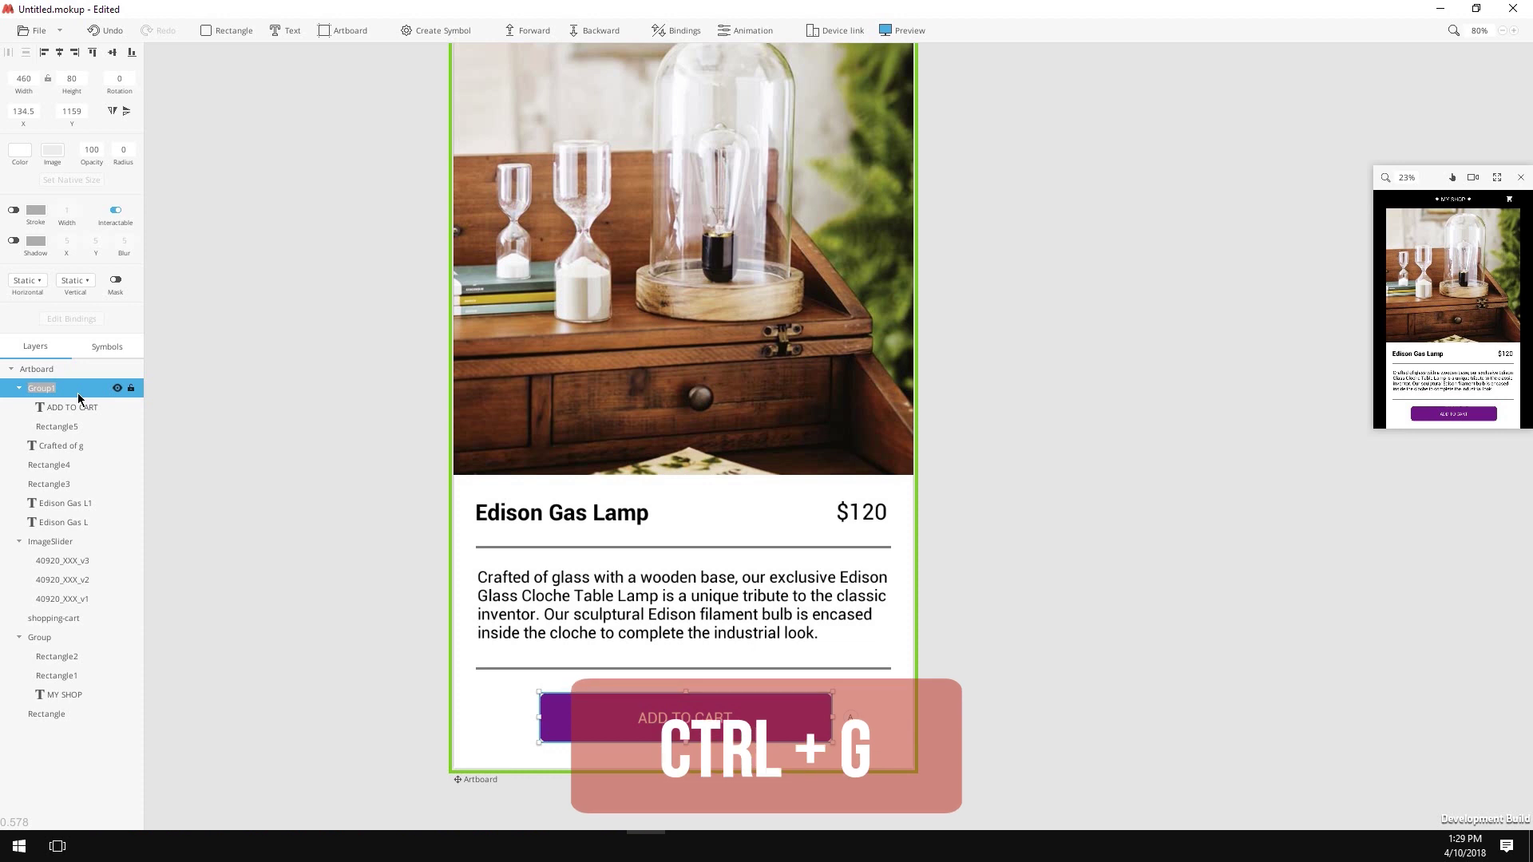
pyautogui.write('A')
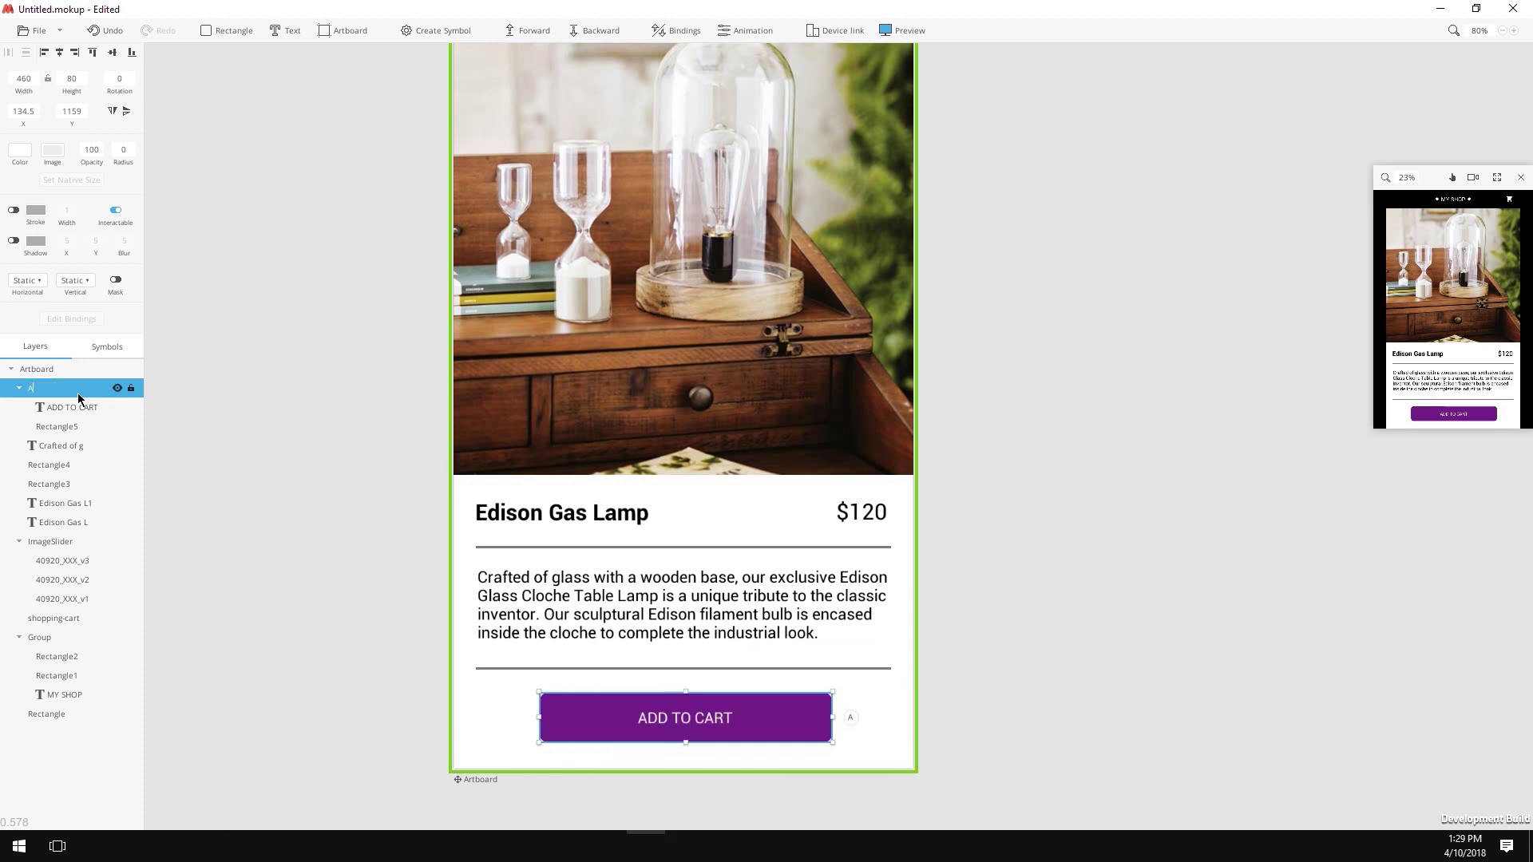
pyautogui.write('DDTOCART')
pyautogui.click(990, 668)
# - Create a symbol named "Slider" from the ImageSlider group
pyautogui.click(537, 236)
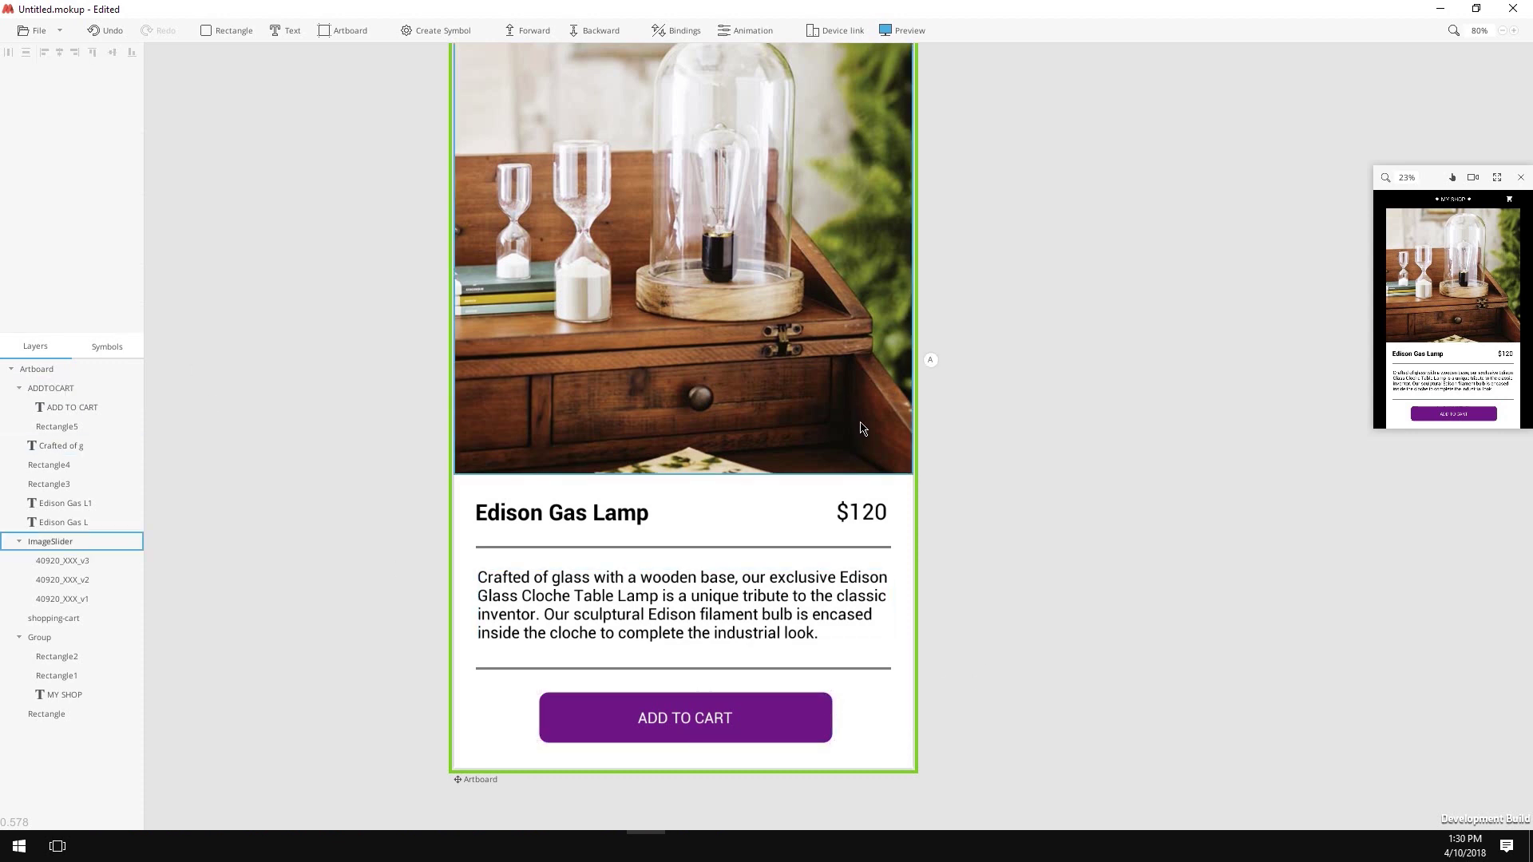
pyautogui.doubleClick(862, 421)
pyautogui.scroll(-1, 862, 421)
pyautogui.click(862, 421)
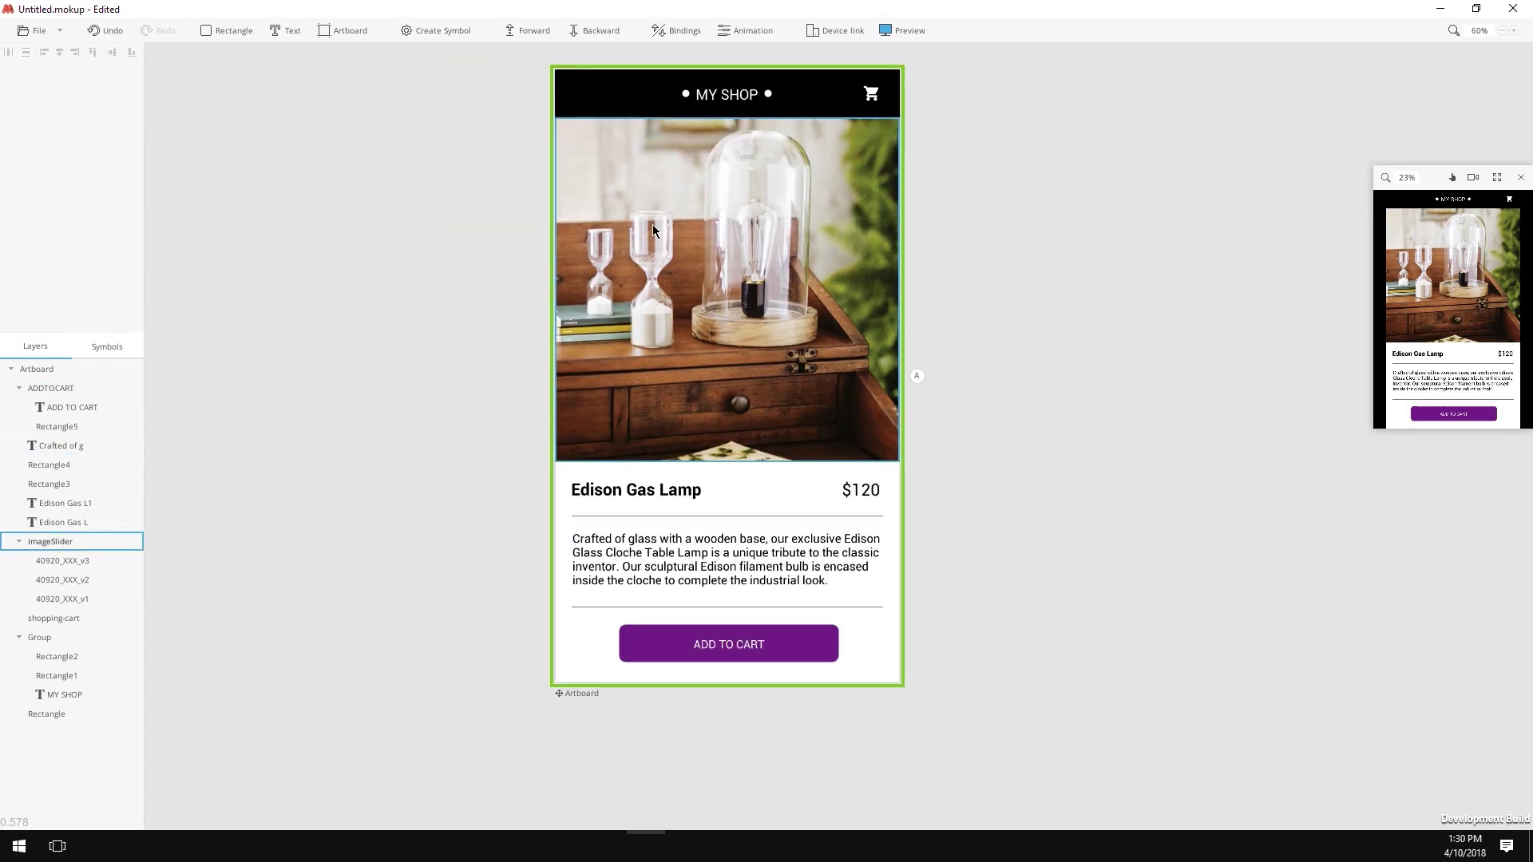
pyautogui.click(778, 237)
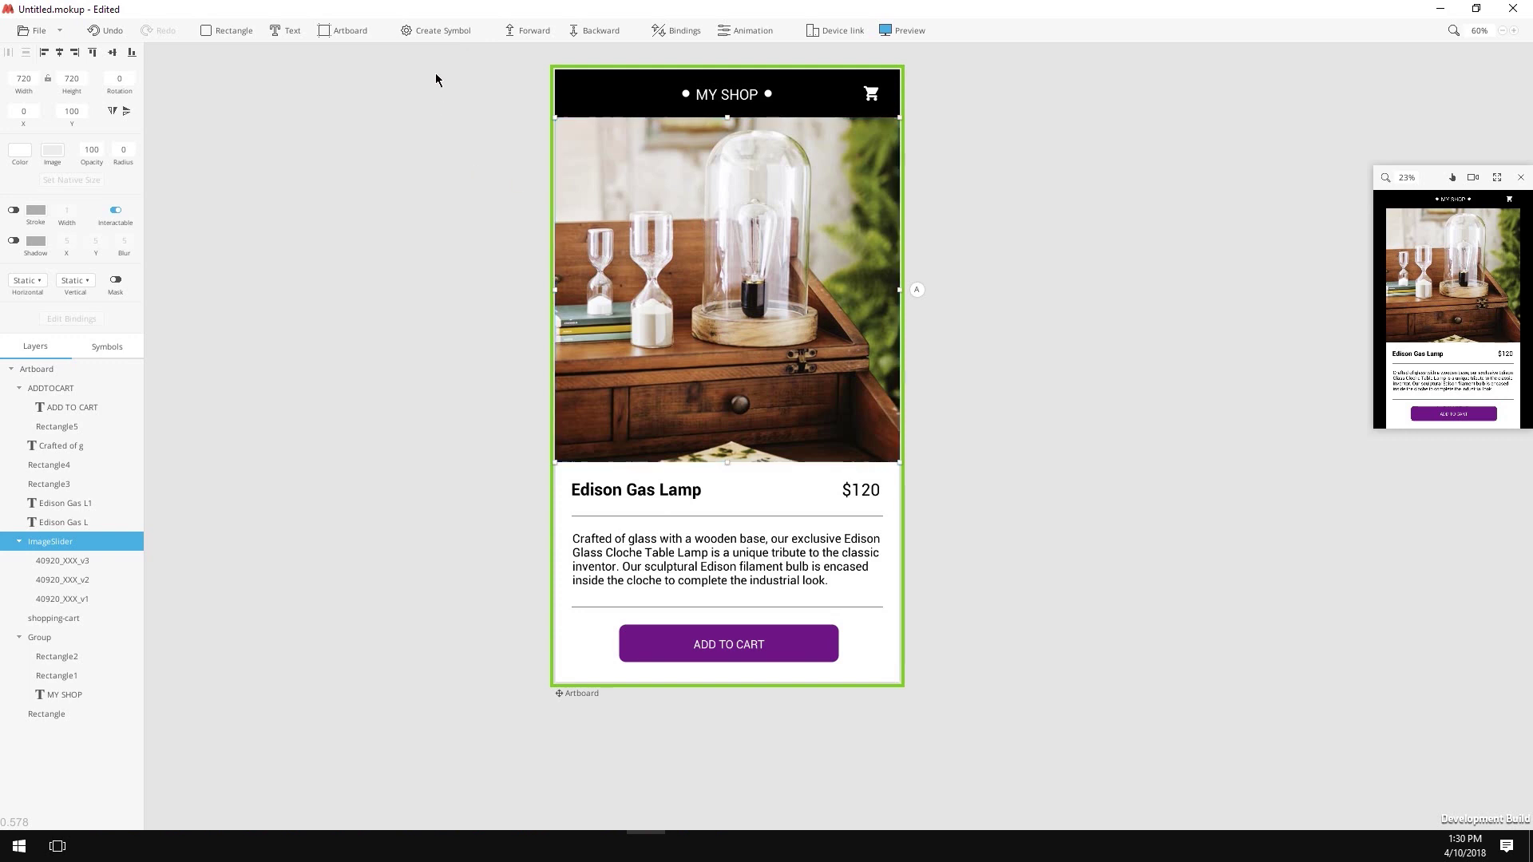
pyautogui.click(415, 32)
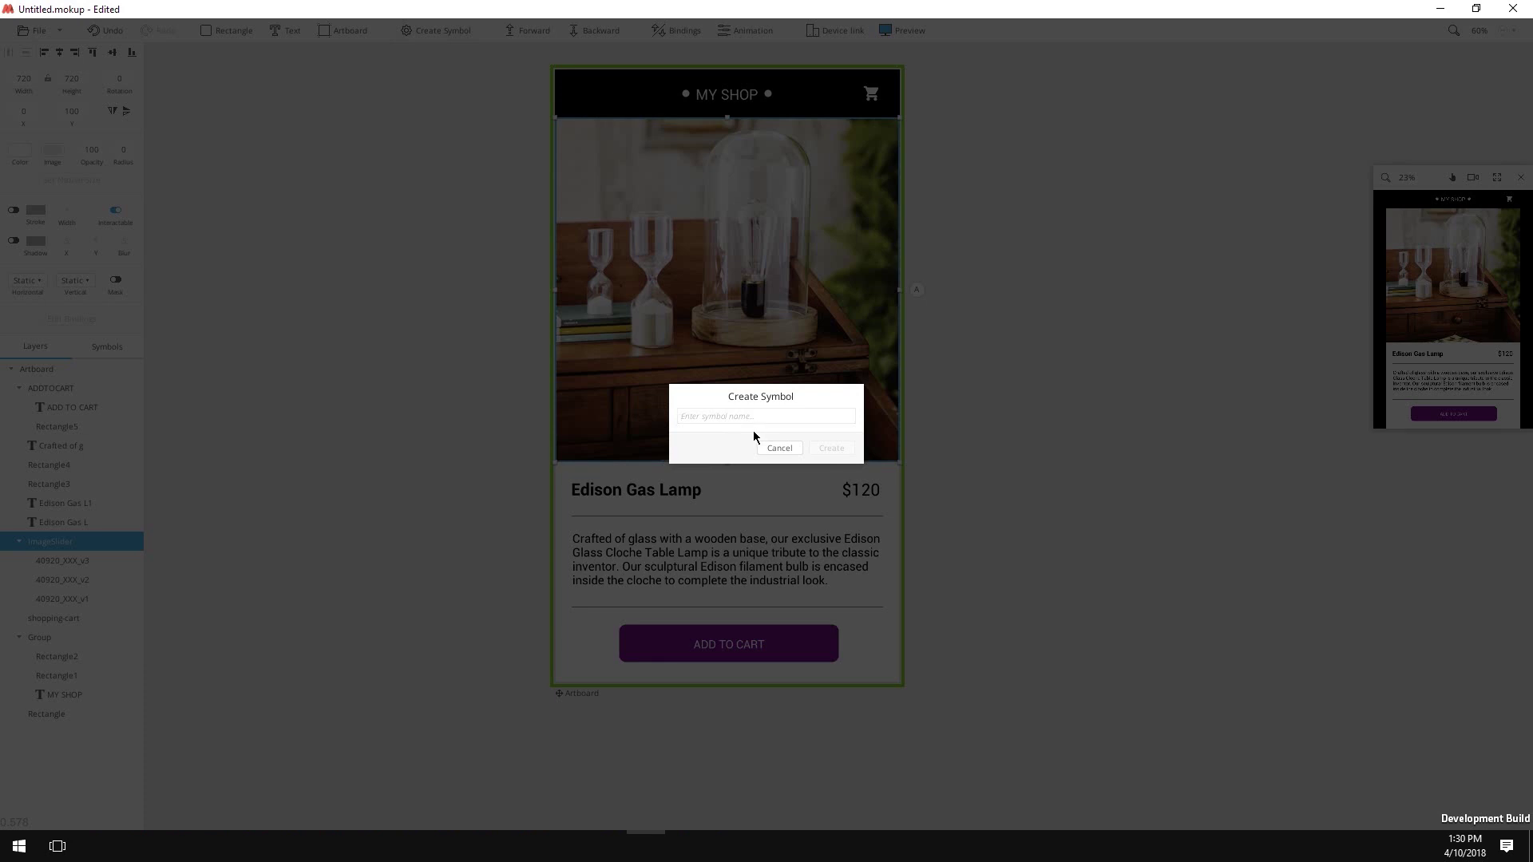
pyautogui.write('Slider')
pyautogui.click(831, 448)
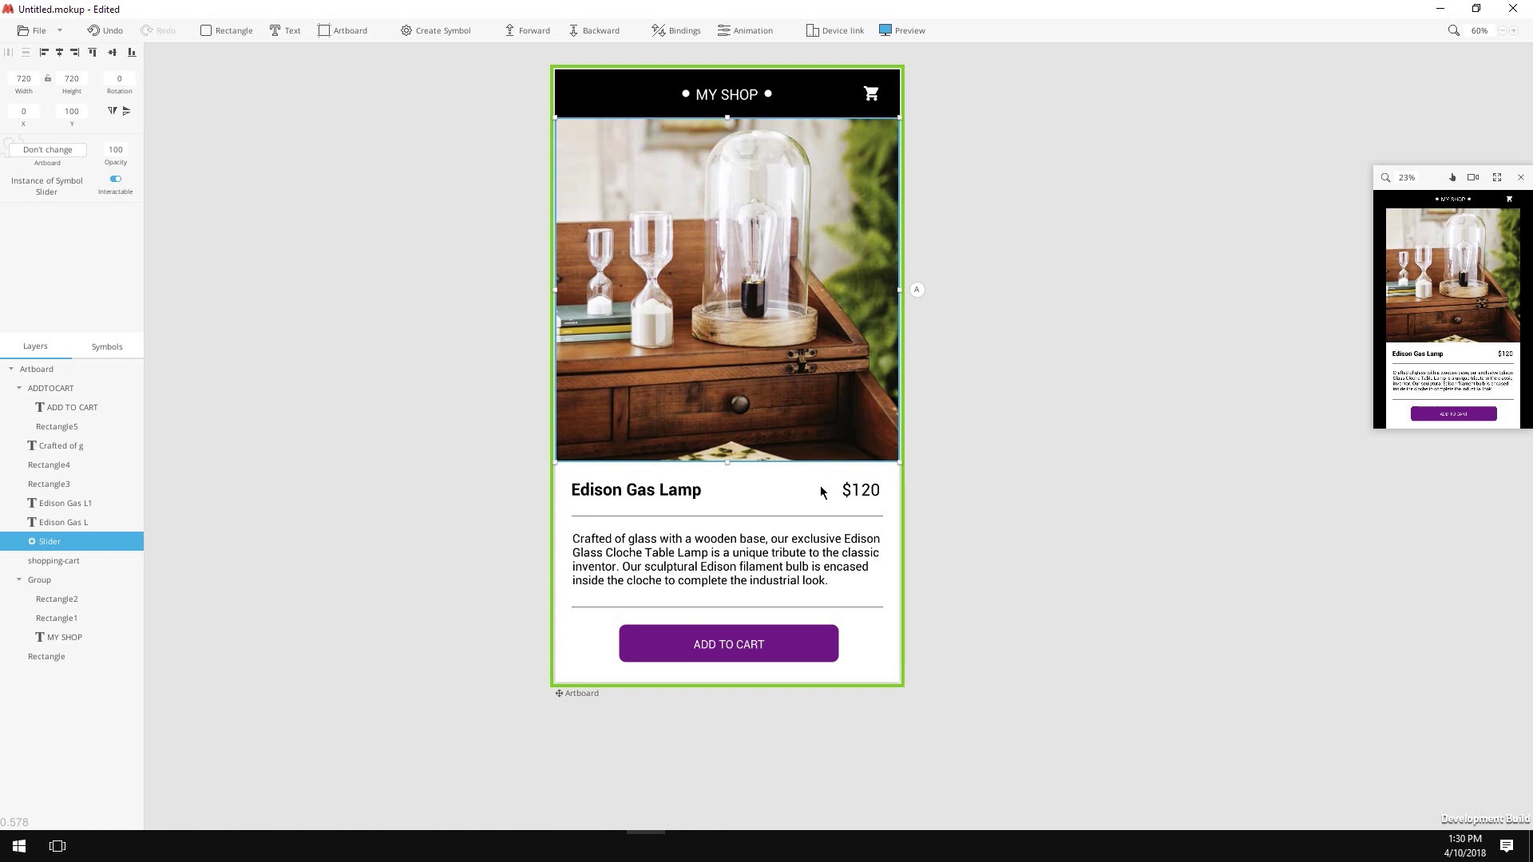
# - Open the Slider symbol for editing and set the X position of image 40920_XXX_v2 to 720
pyautogui.doubleClick(34, 547)
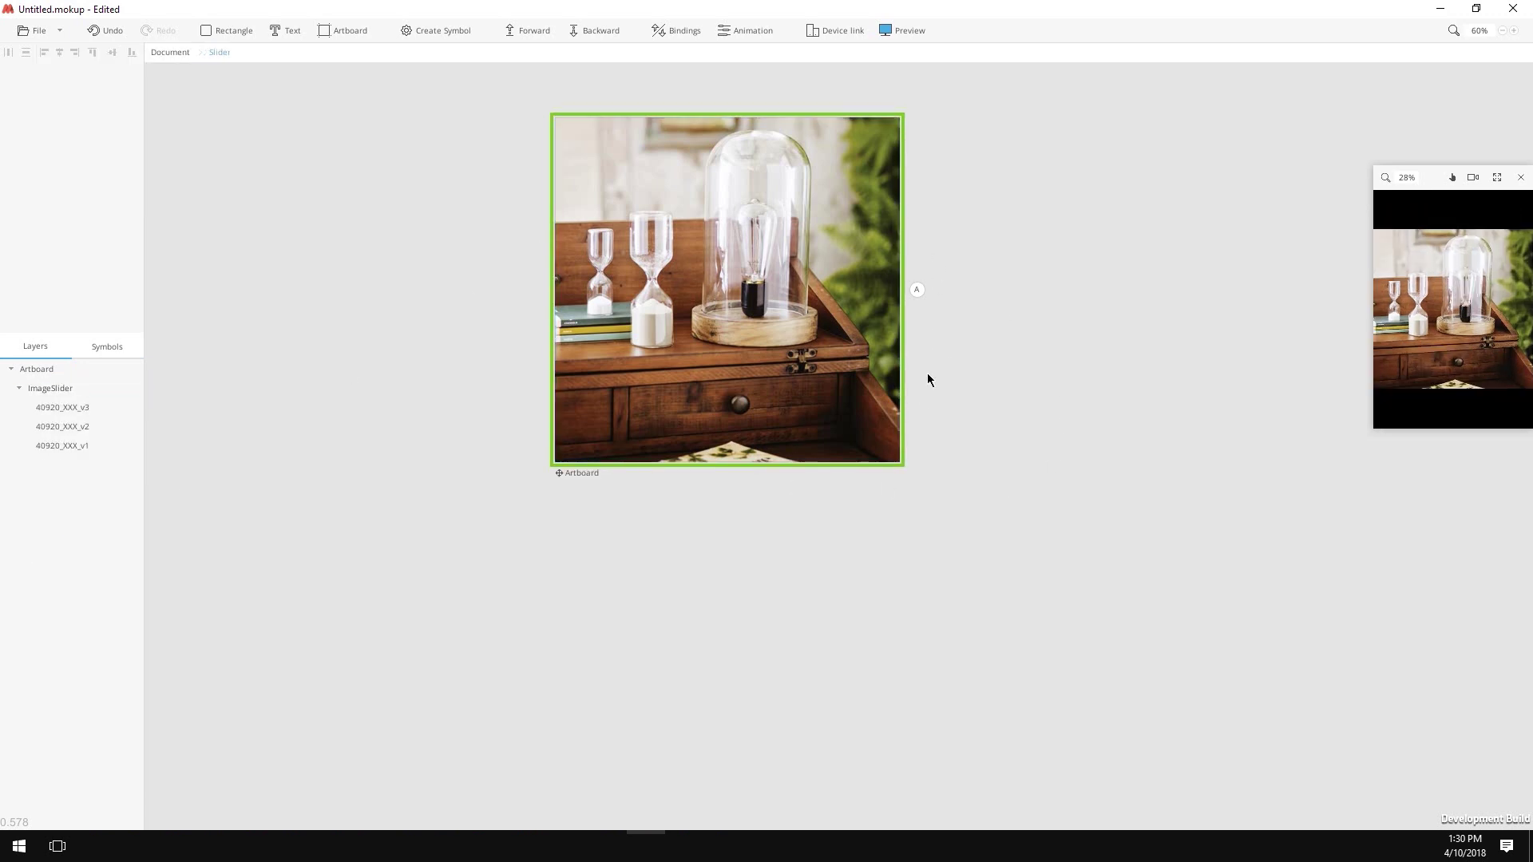
pyautogui.moveTo(711, 265); pyautogui.dragTo(707, 374)
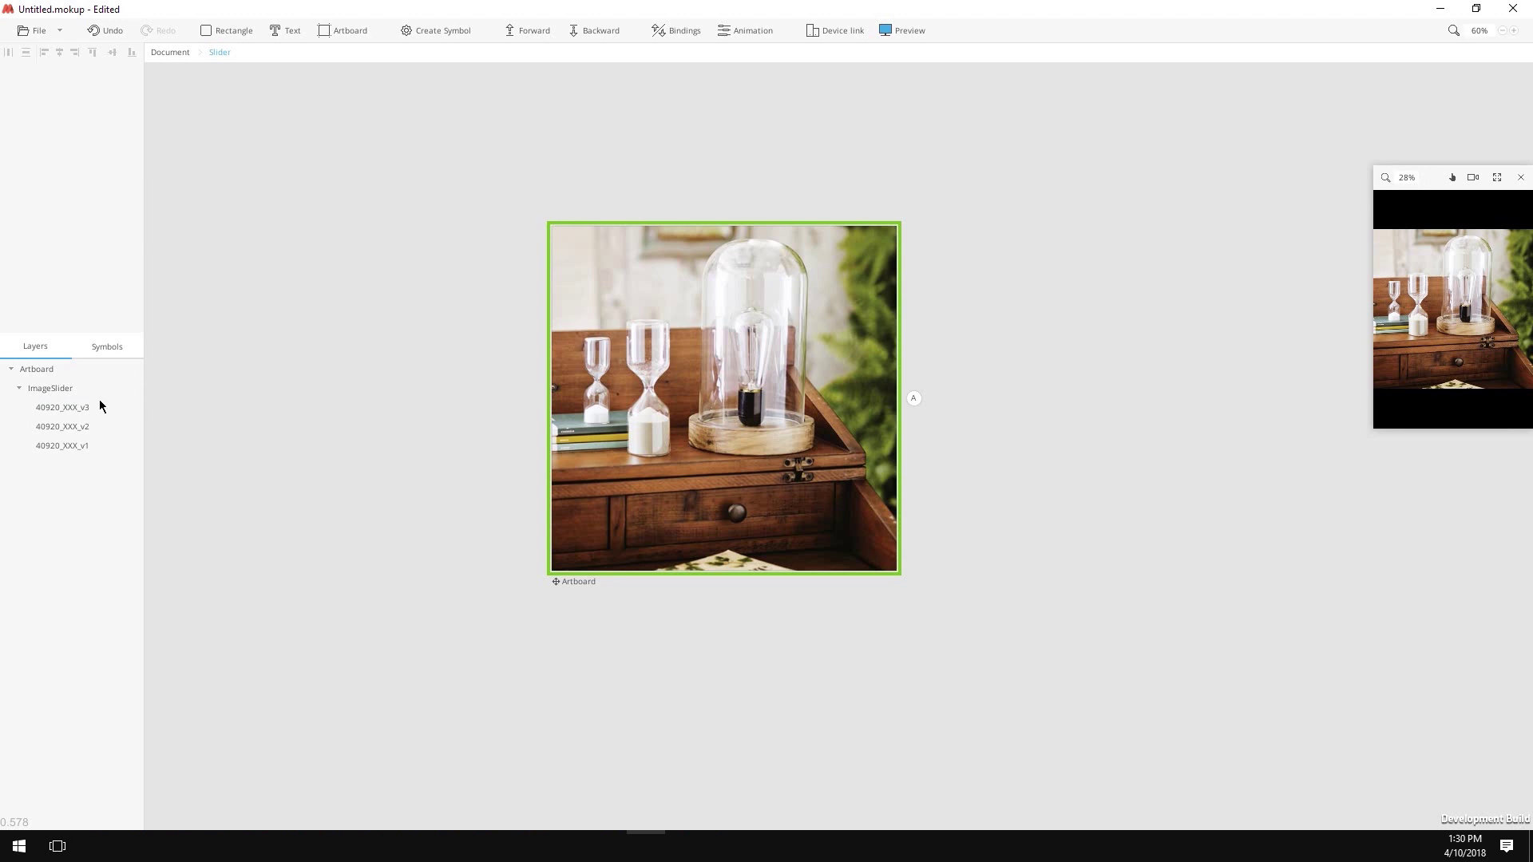
pyautogui.click(89, 426)
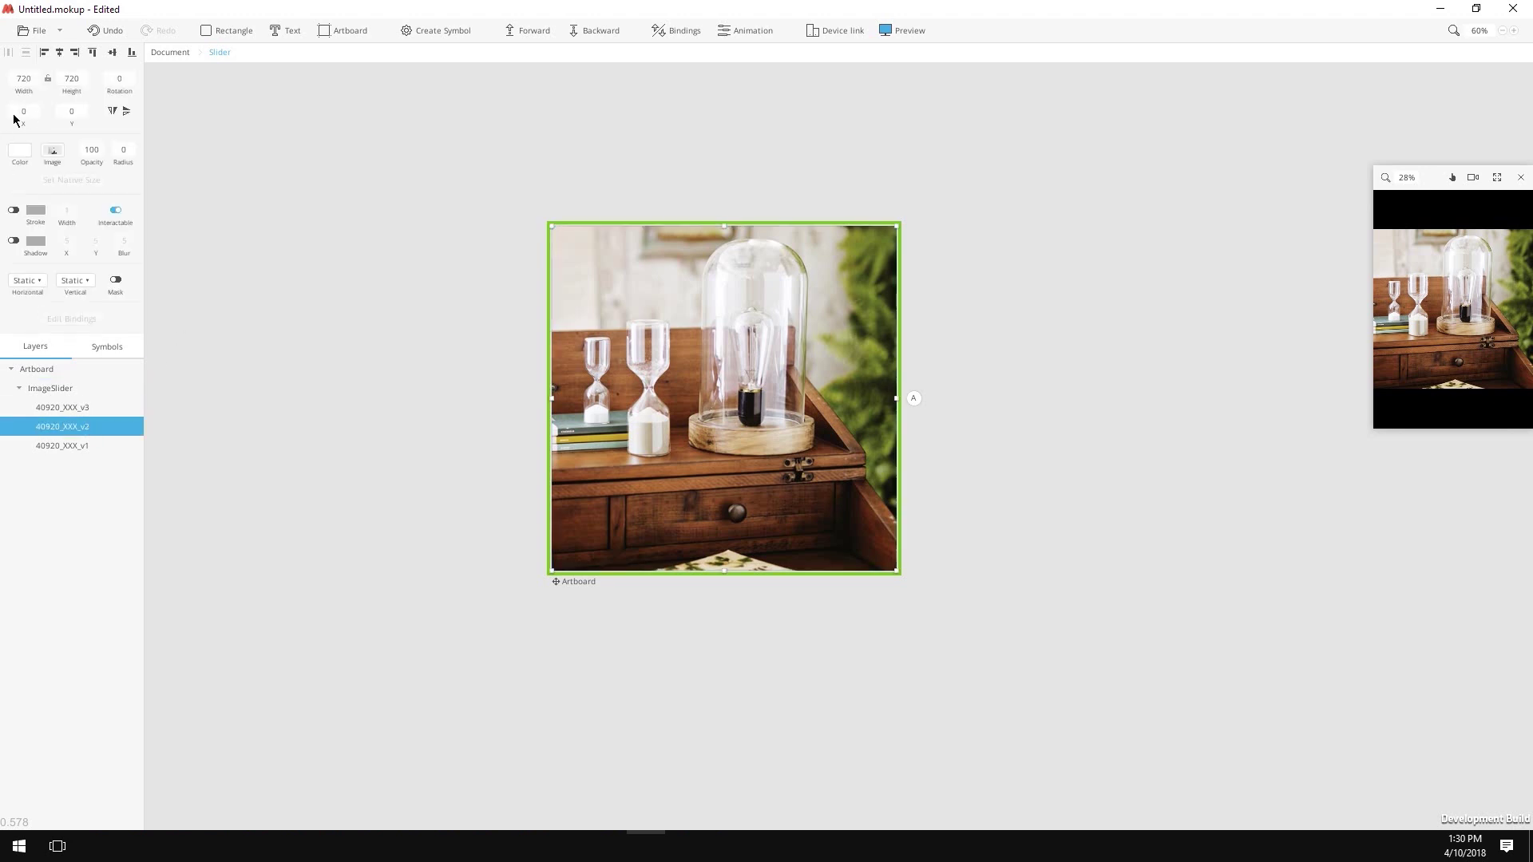
pyautogui.click(29, 113)
pyautogui.write('720')
pyautogui.press('Return')
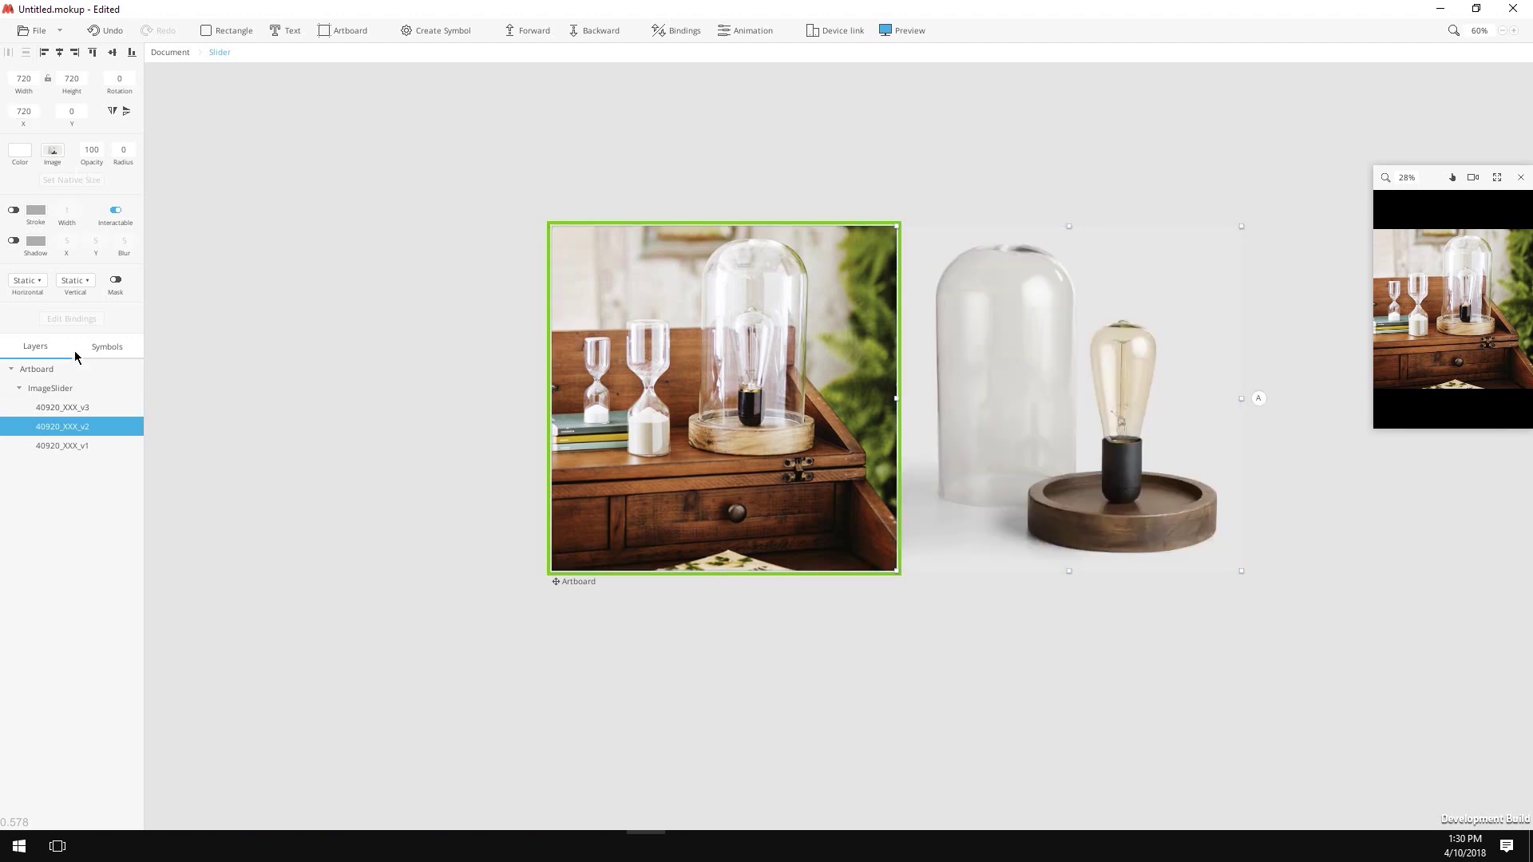
# - Set the X position of image 40920_XXX_v3 to 1440
pyautogui.click(72, 407)
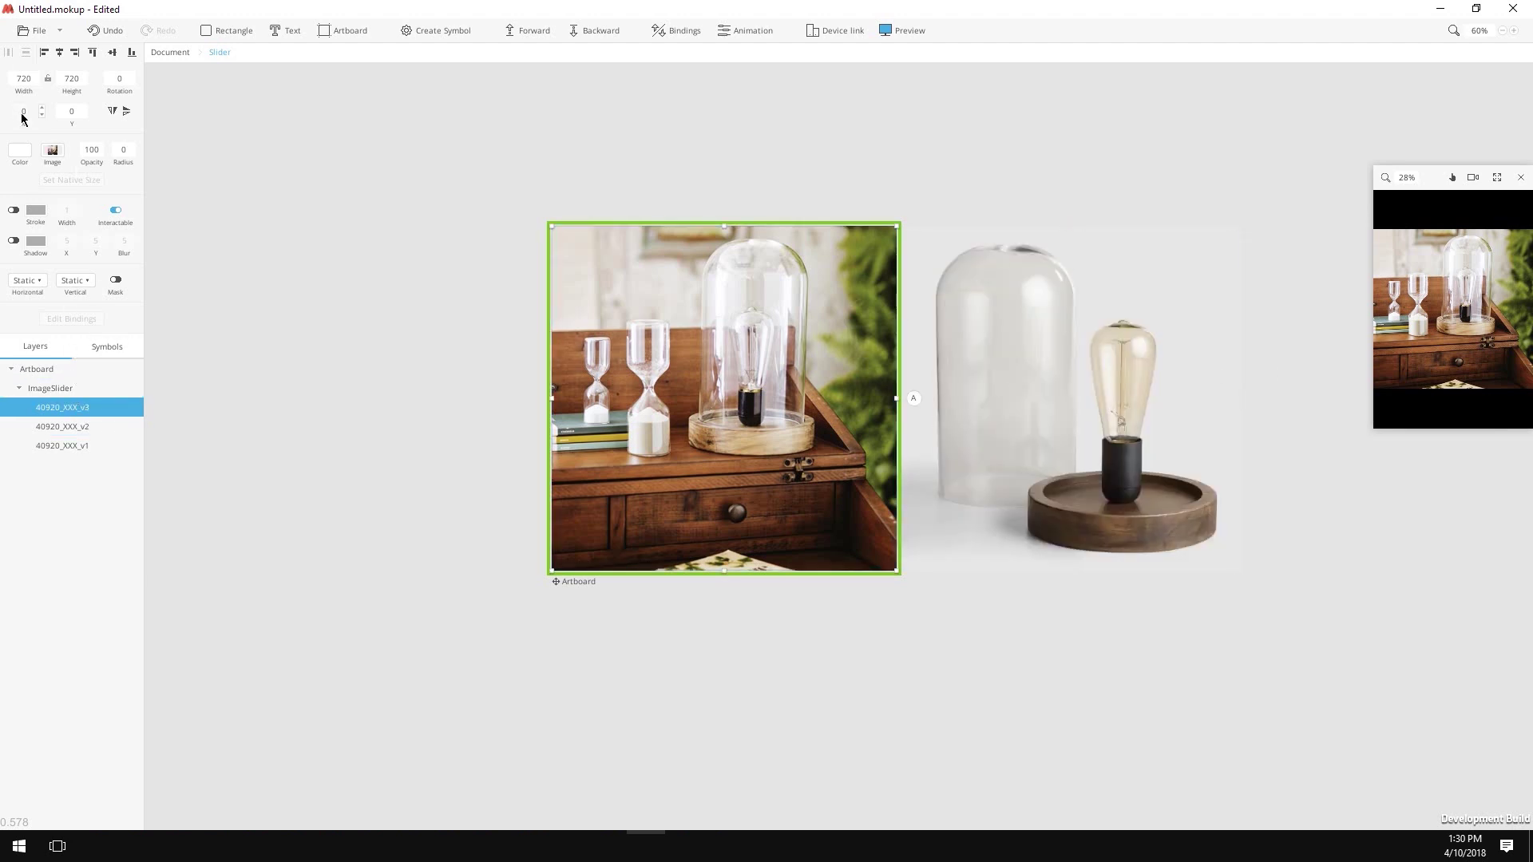
pyautogui.click(24, 112)
pyautogui.write('1440')
pyautogui.press('Return')
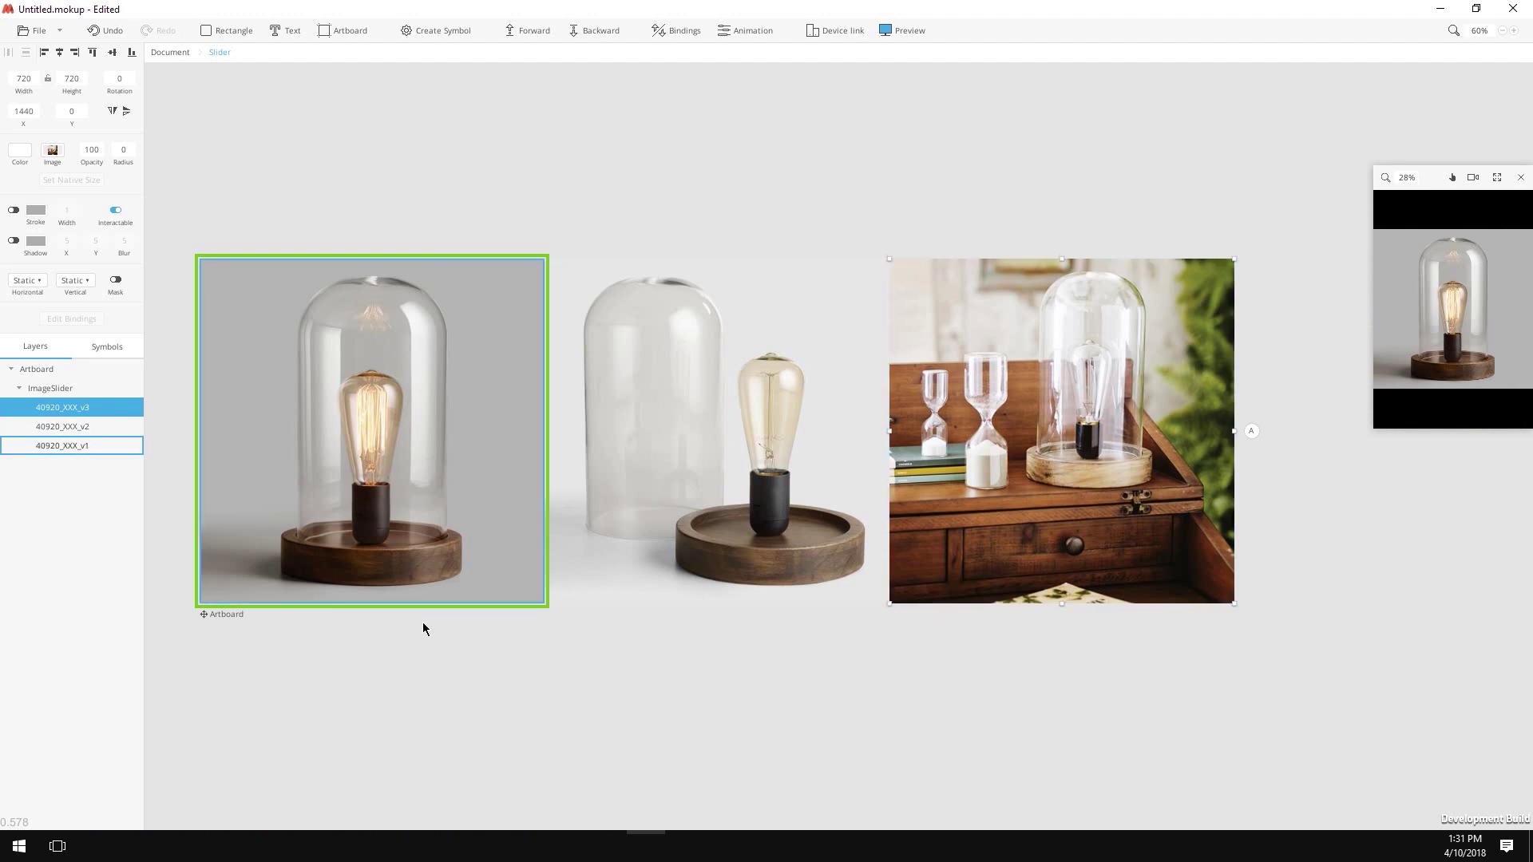
# - Set the ImageSlider group's horizontal behavior to Page and try swiping the images in the preview
pyautogui.click(72, 389)
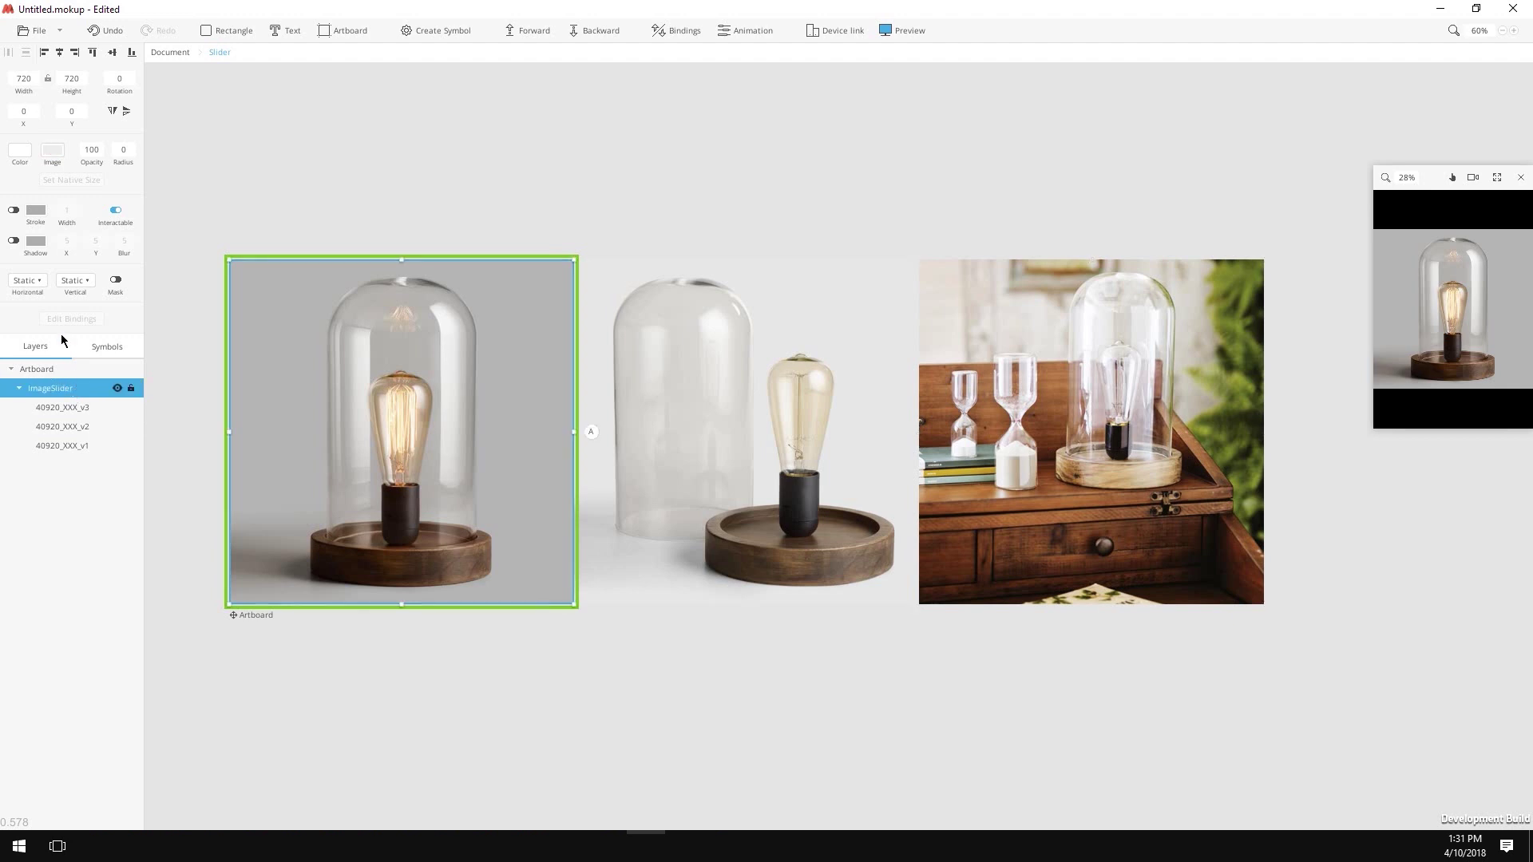
pyautogui.click(37, 282)
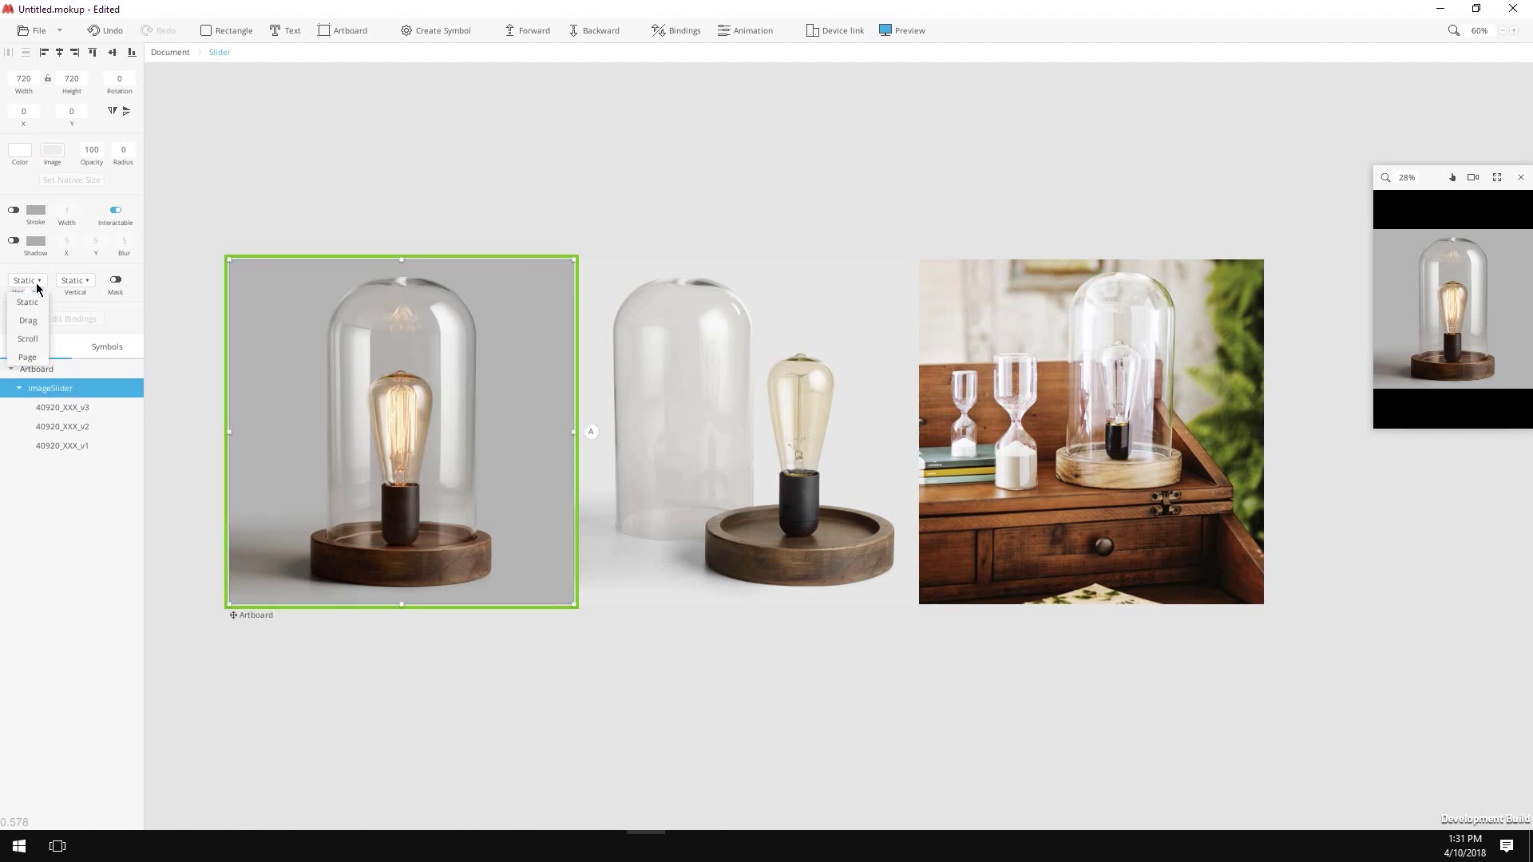
pyautogui.click(27, 356)
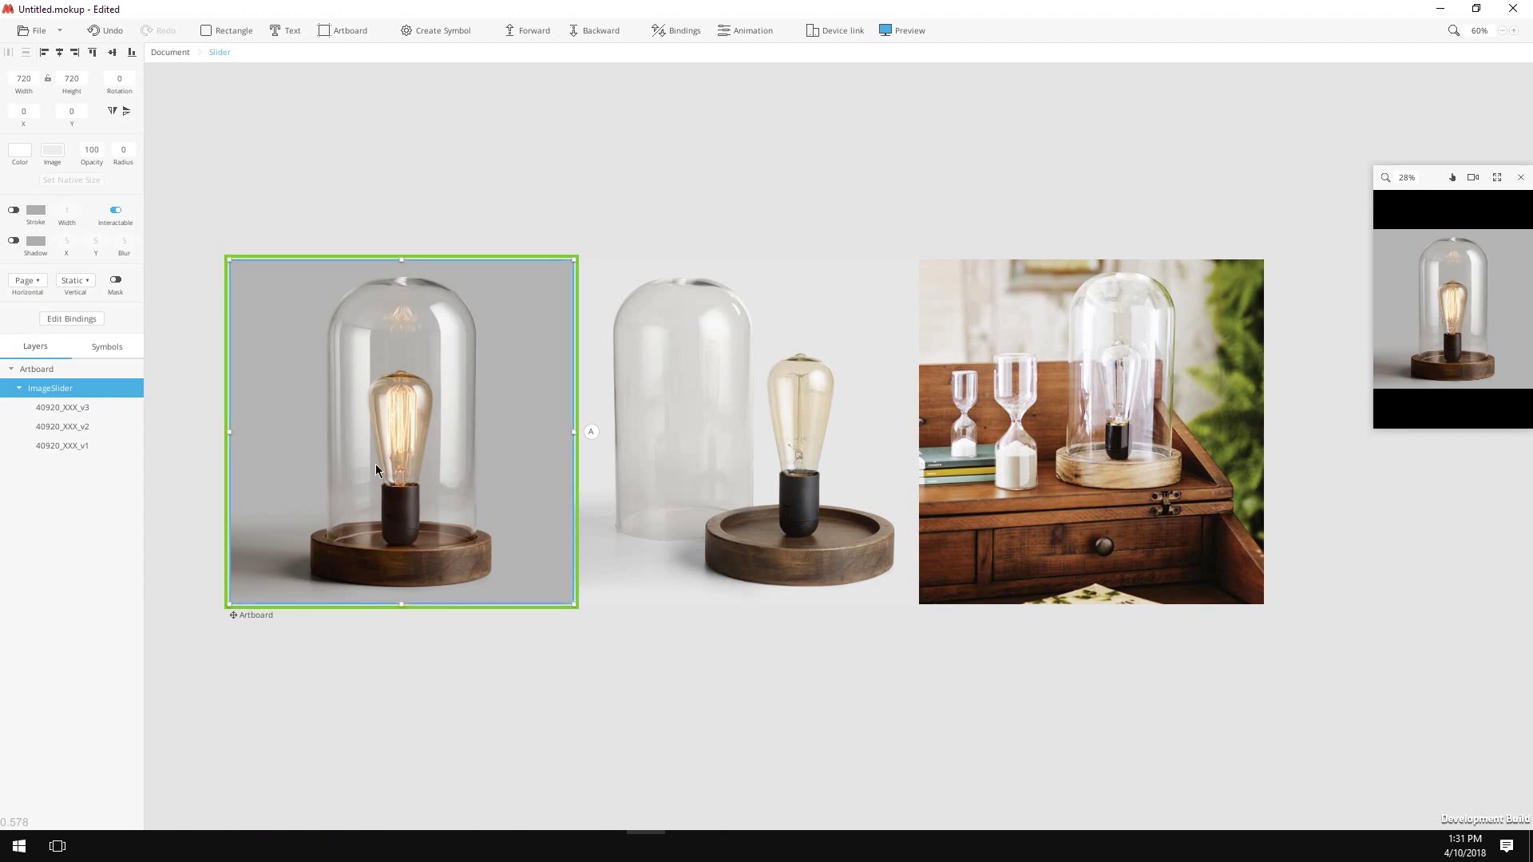
pyautogui.moveTo(1437, 321)
pyautogui.mouseDown()
pyautogui.moveTo(1405, 321)
pyautogui.moveTo(1441, 321)
pyautogui.mouseUp()
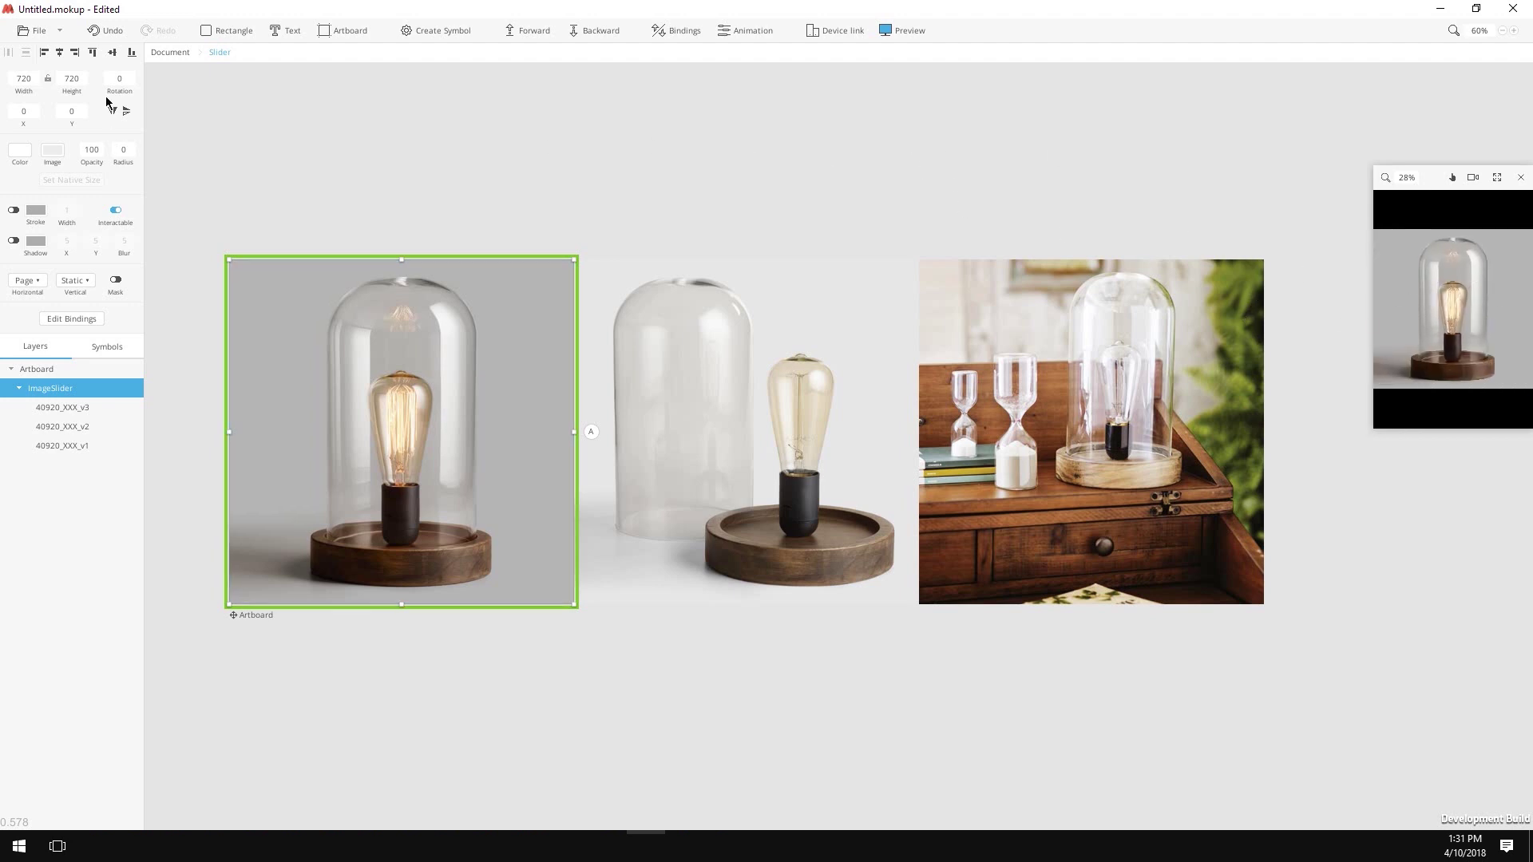
# - Return from the Slider symbol to the main document and duplicate the product-page artboard
pyautogui.click(163, 54)
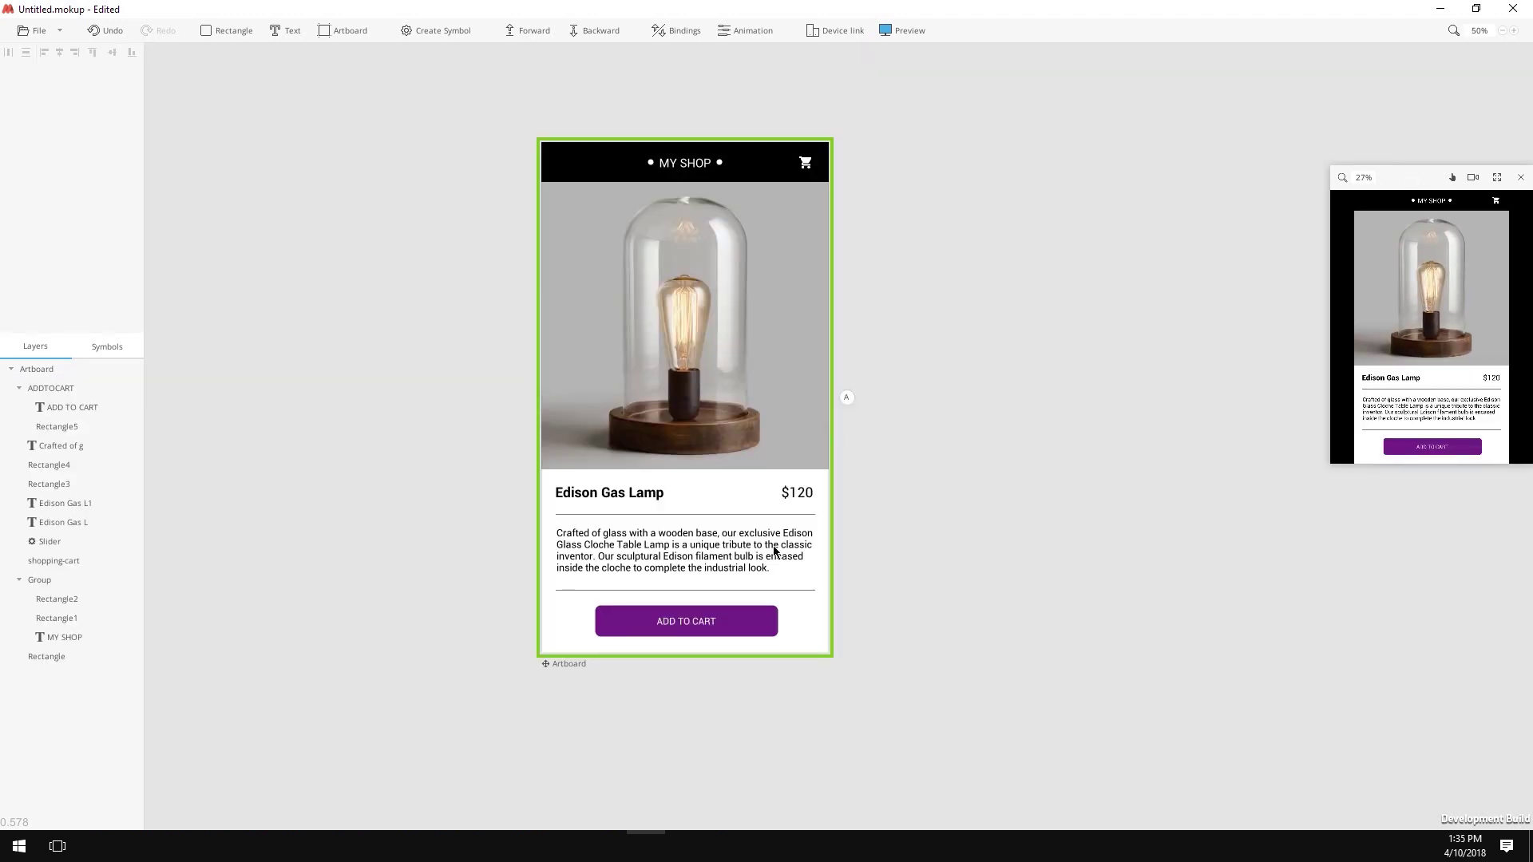
pyautogui.click(684, 628)
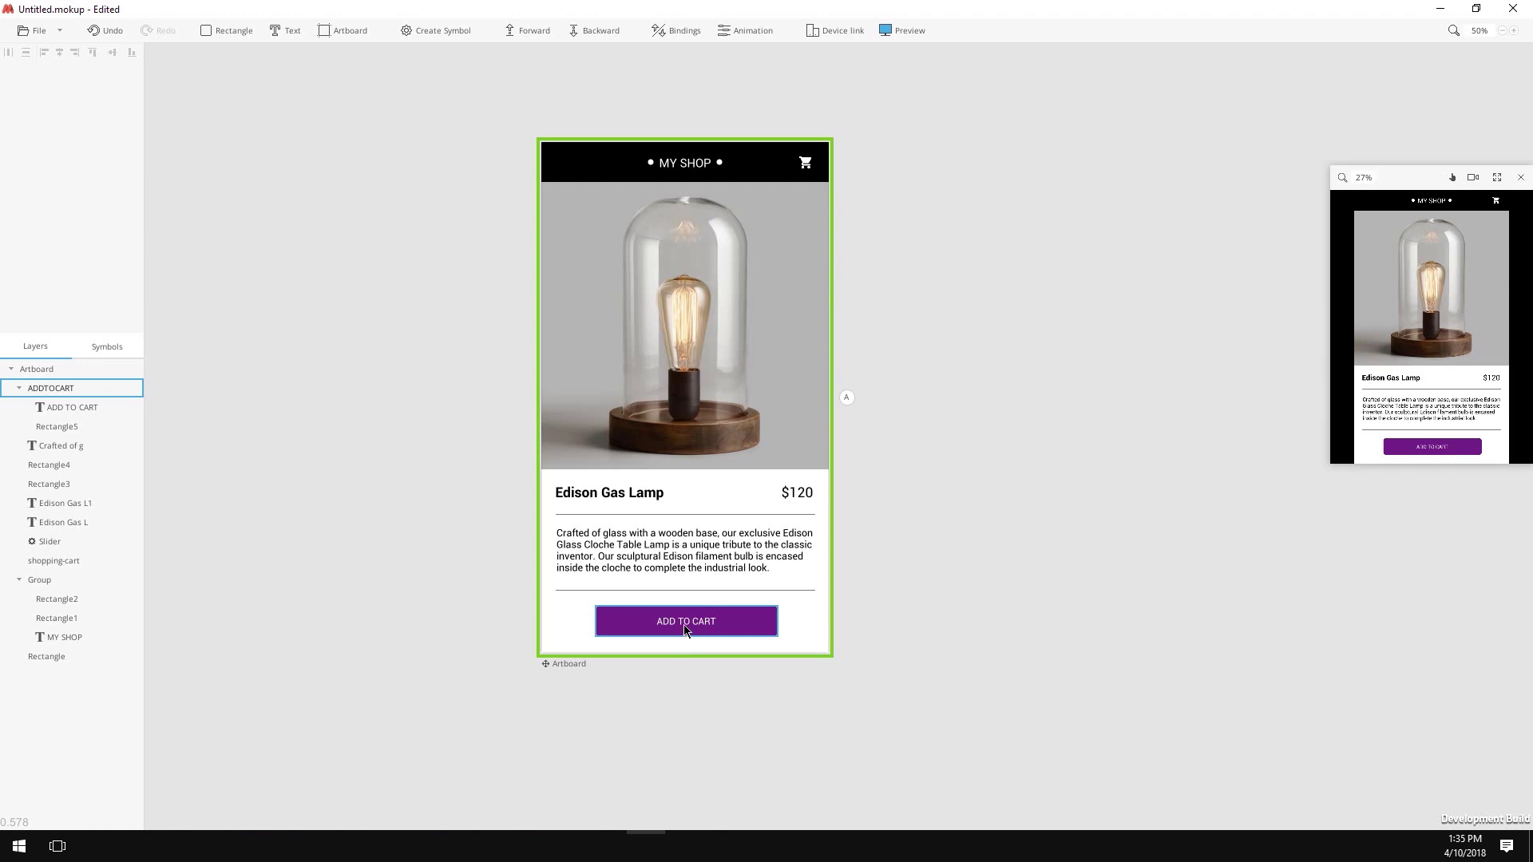
pyautogui.click(568, 664)
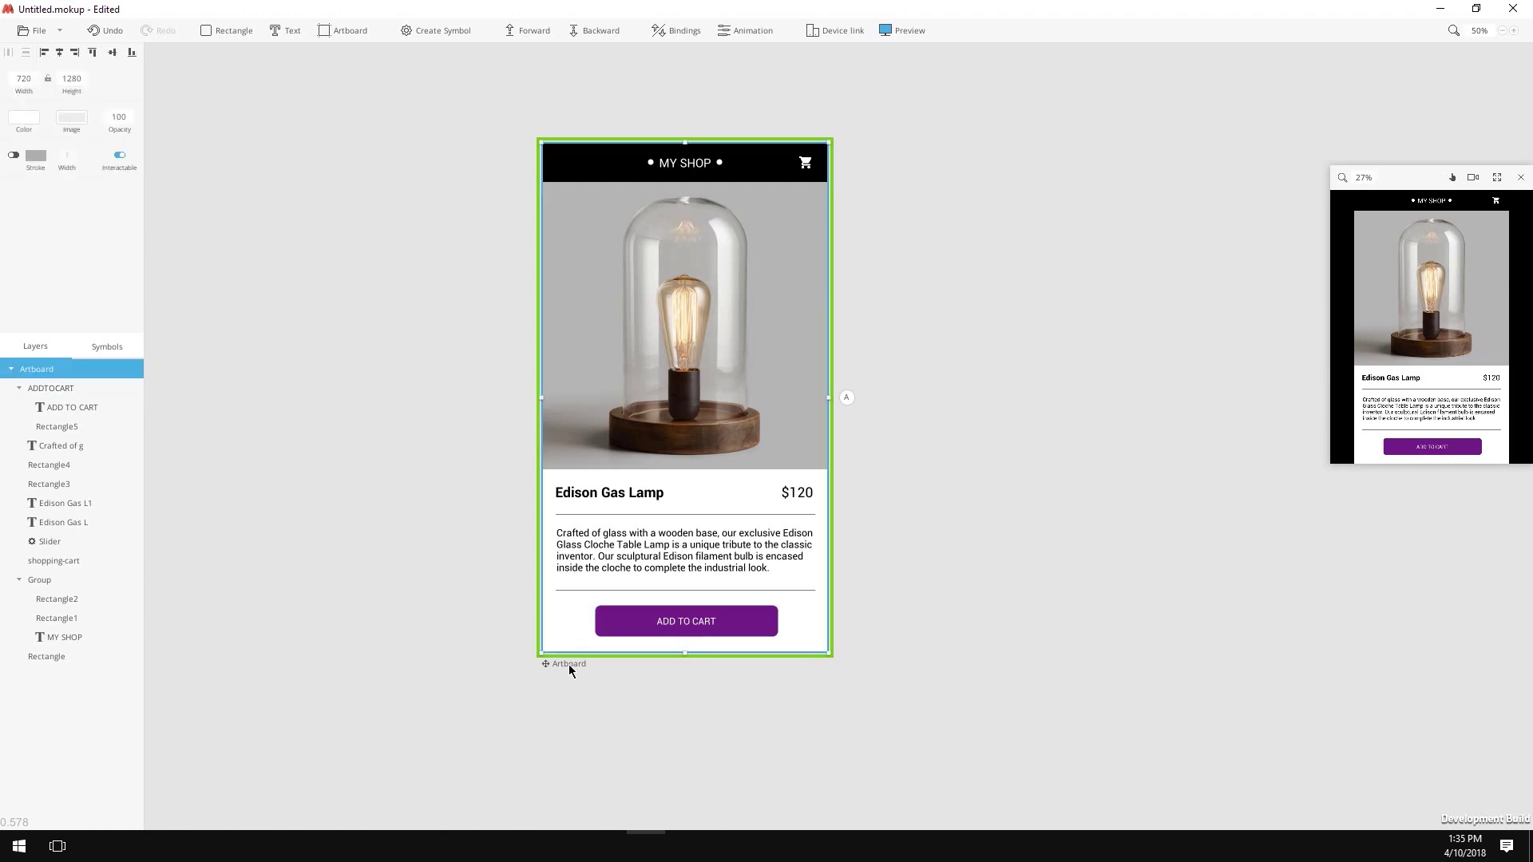
pyautogui.hotkey('ctrl', 'd')
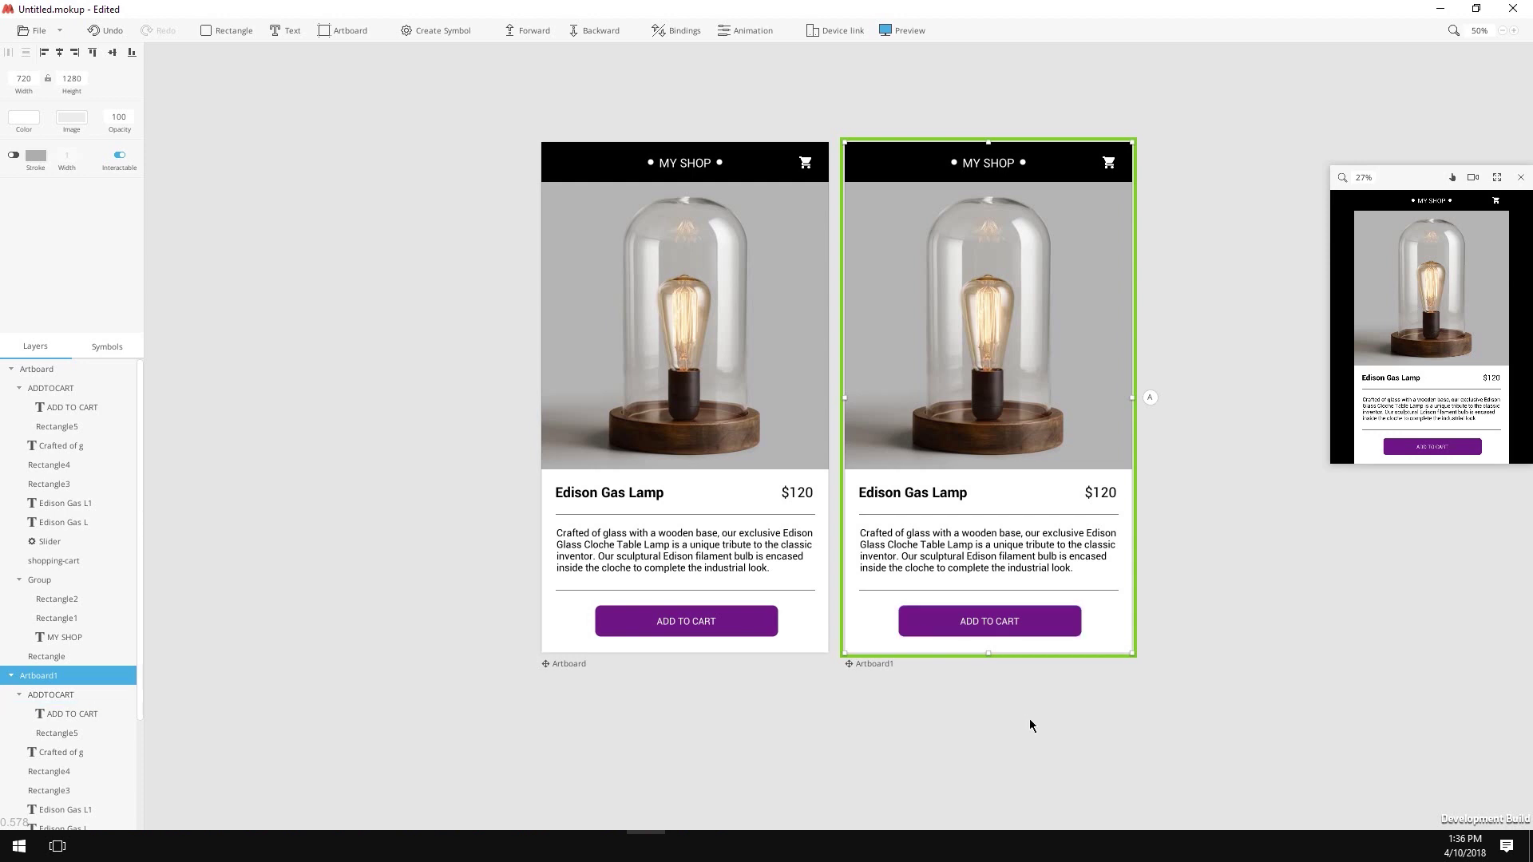
# - Draw a rectangle about 44 × 44 over the duplicate artboard's lamp image, with an orange fill and corner radius 65
pyautogui.click(227, 36)
pyautogui.click(1018, 294)
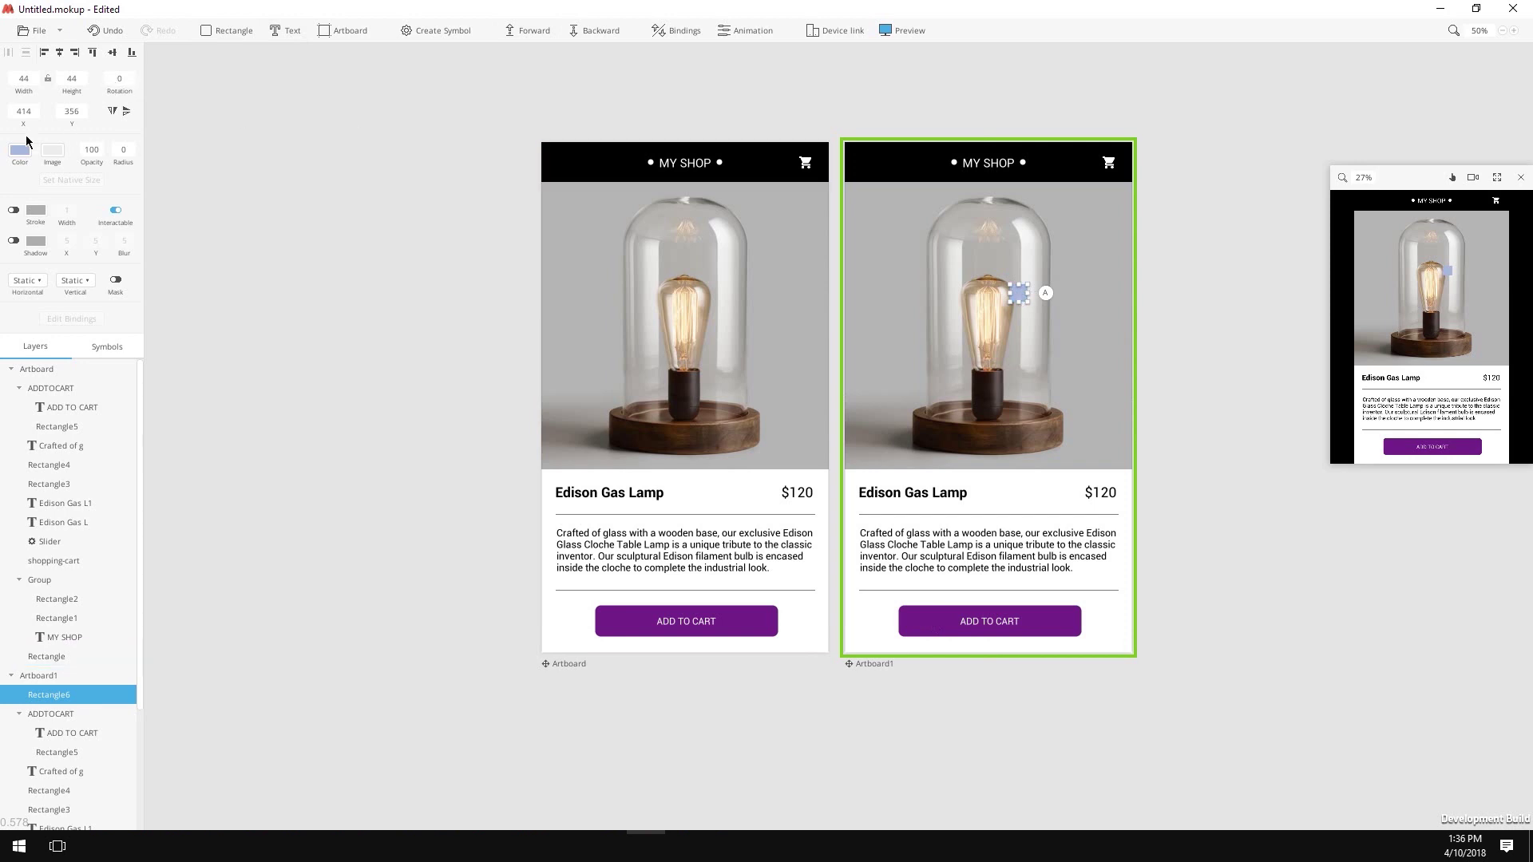
pyautogui.click(11, 154)
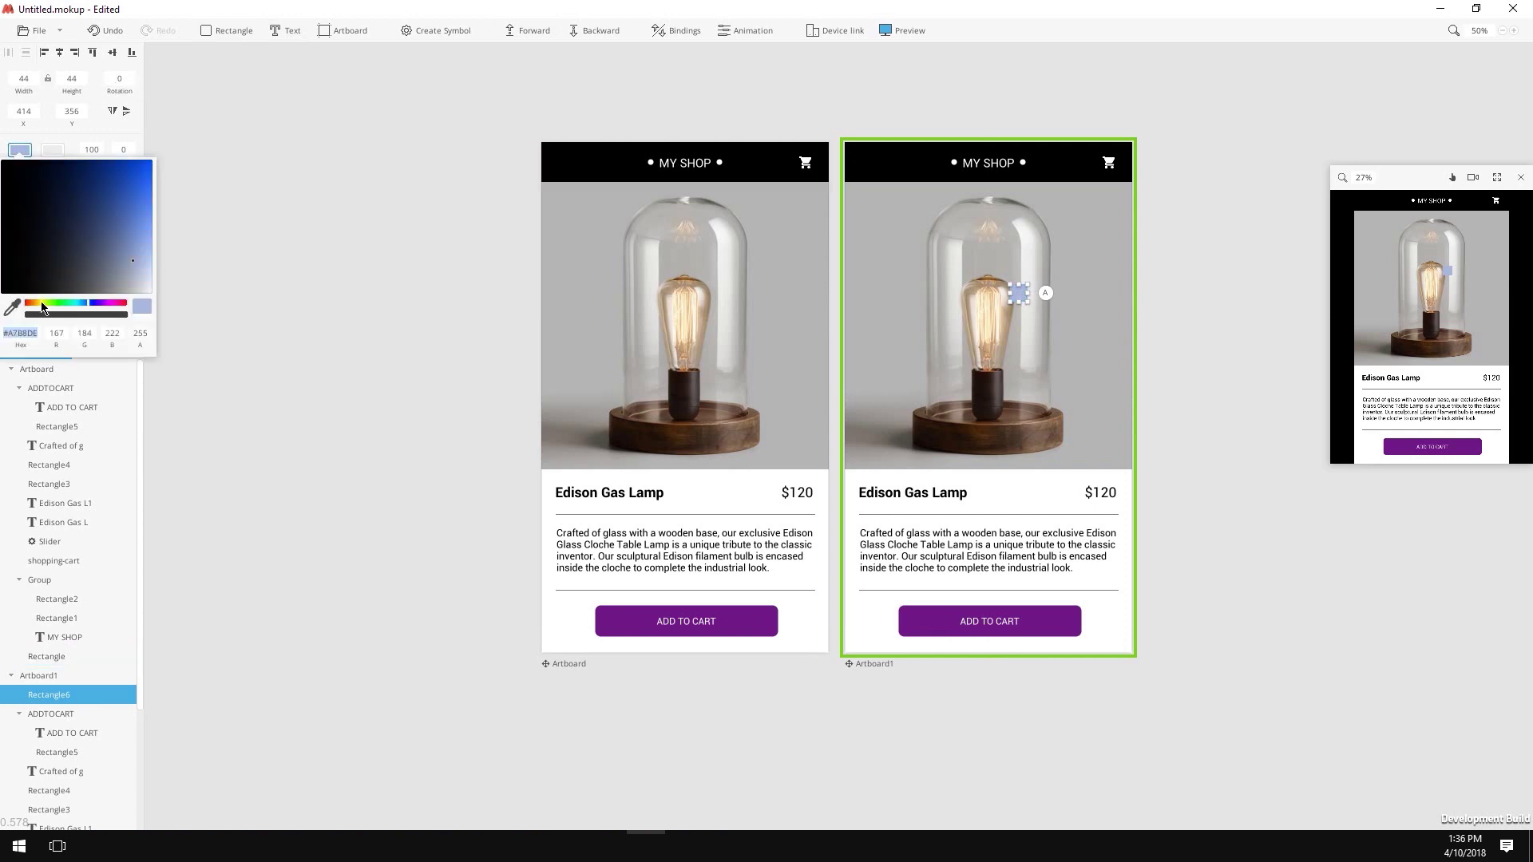
pyautogui.moveTo(48, 308); pyautogui.dragTo(33, 307)
pyautogui.moveTo(107, 202); pyautogui.dragTo(182, 168)
pyautogui.click(136, 136)
# - Shrink the orange dot to 21 × 21 and place it on the duplicate's shopping cart icon at X 640.5, Y 52
pyautogui.scroll(6, 1020, 301)
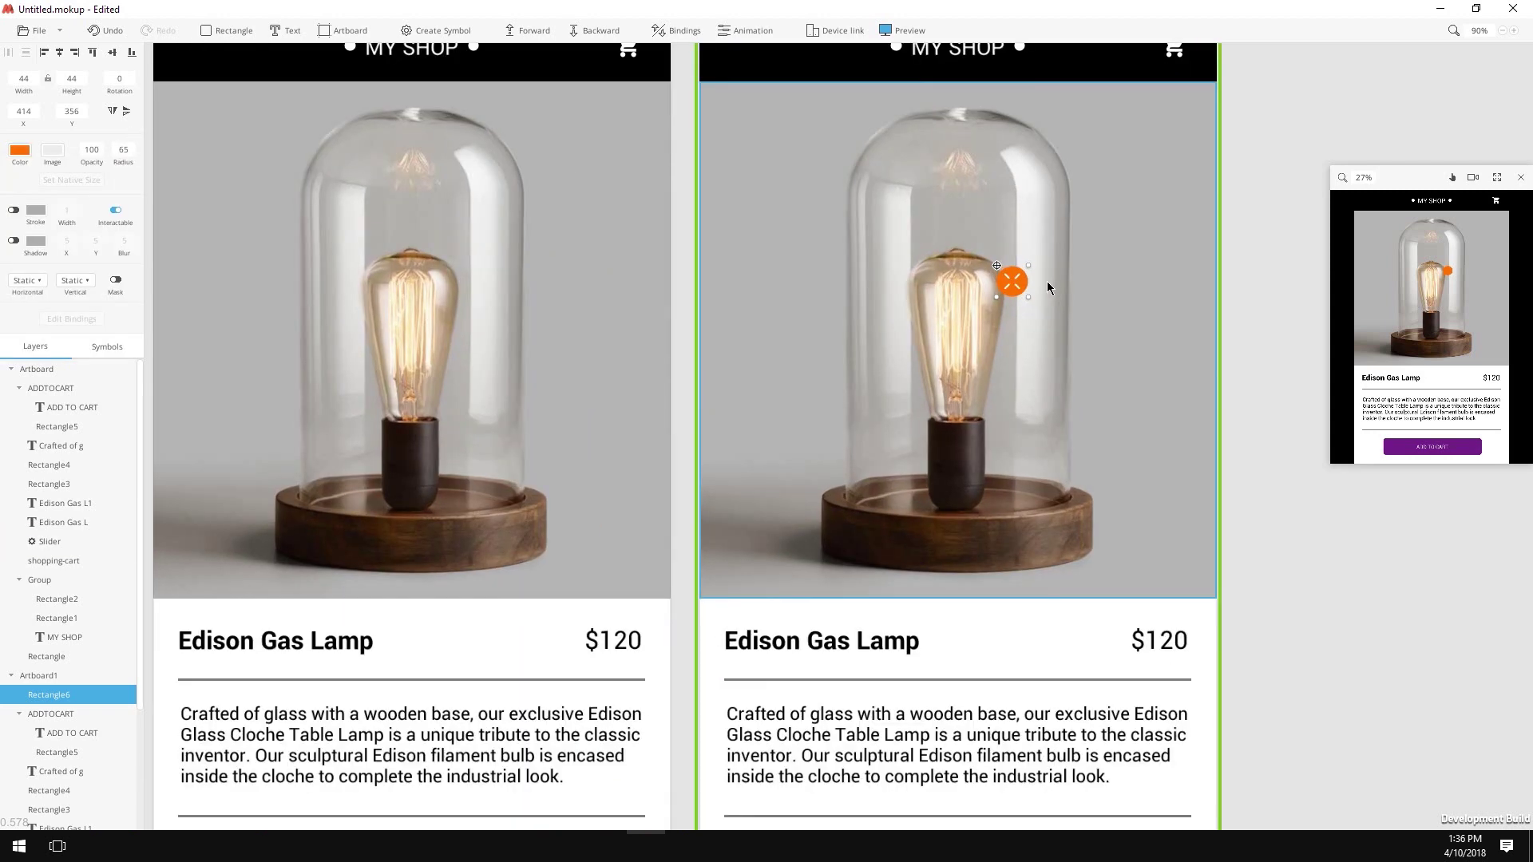
pyautogui.moveTo(1025, 297); pyautogui.dragTo(1014, 288)
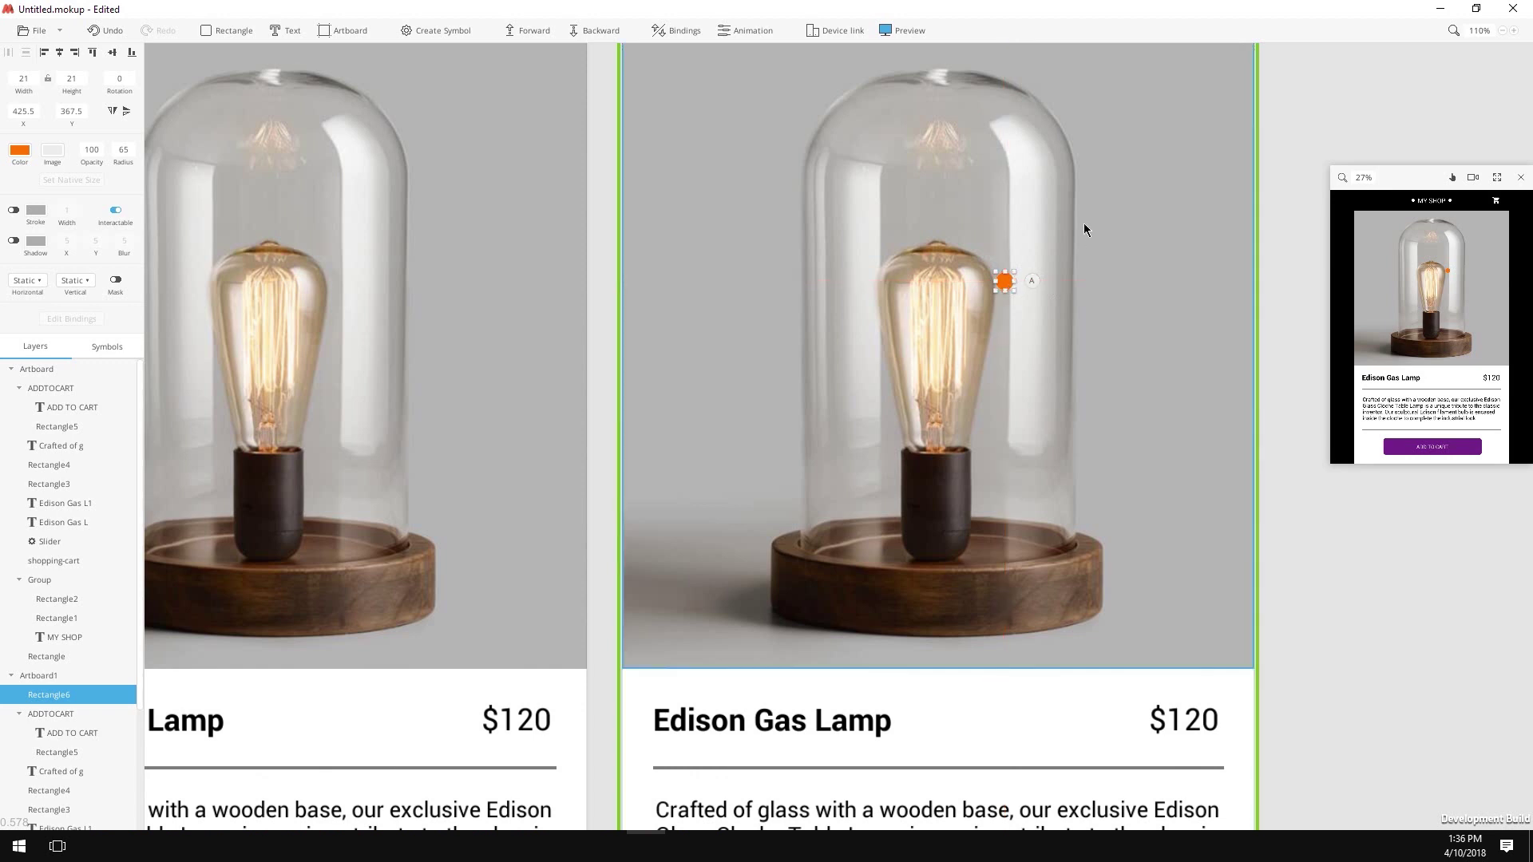
pyautogui.scroll(3, 1037, 303)
pyautogui.scroll(2, 990, 382)
pyautogui.moveTo(911, 450); pyautogui.dragTo(1102, 180)
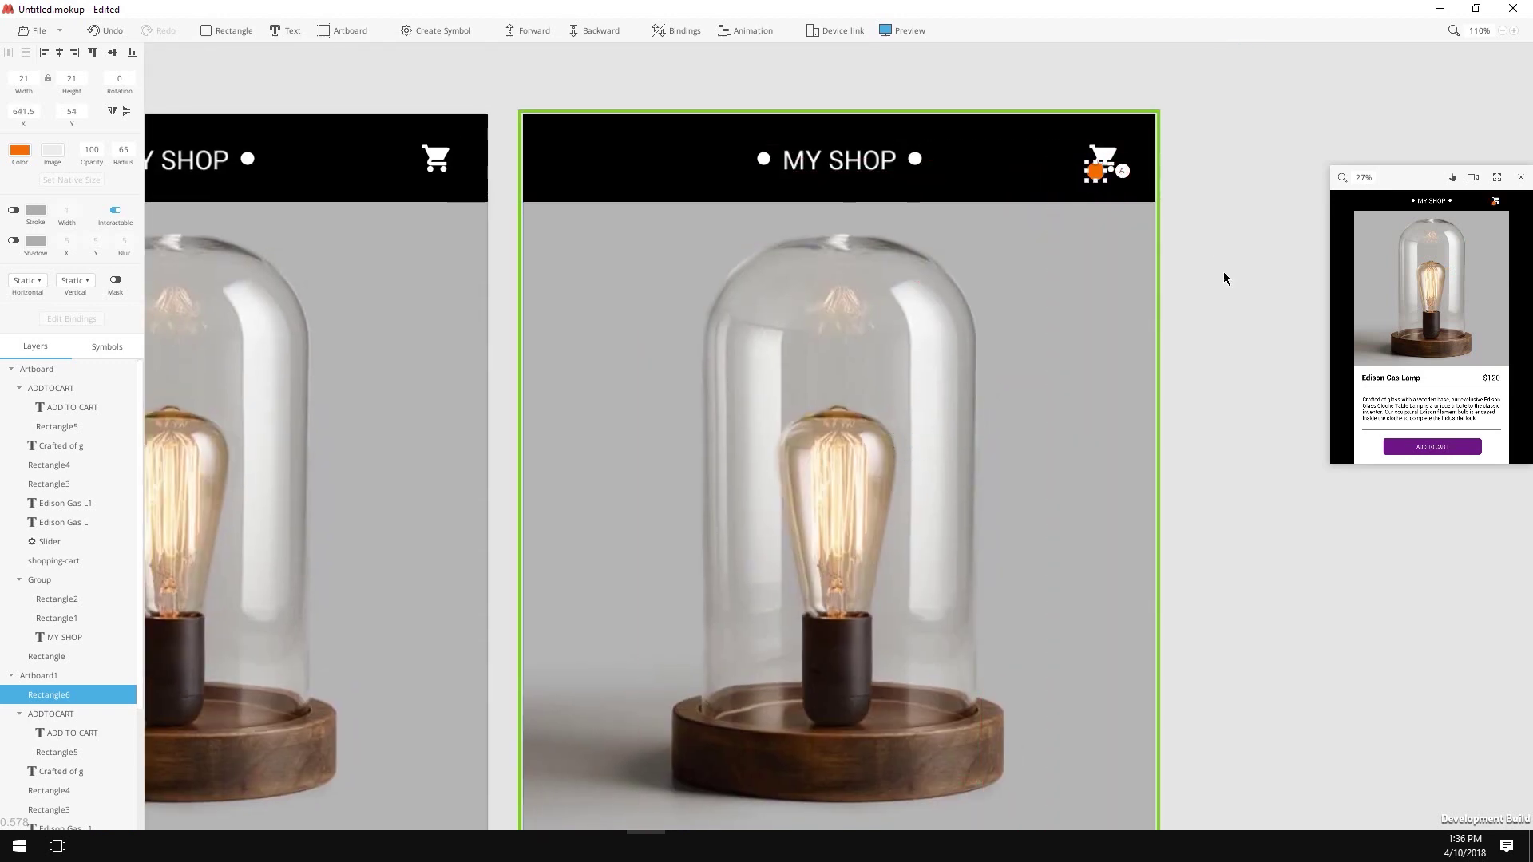
pyautogui.press('Left')
pyautogui.press('Up')
pyautogui.press('Up')
pyautogui.scroll(1, 1157, 288)
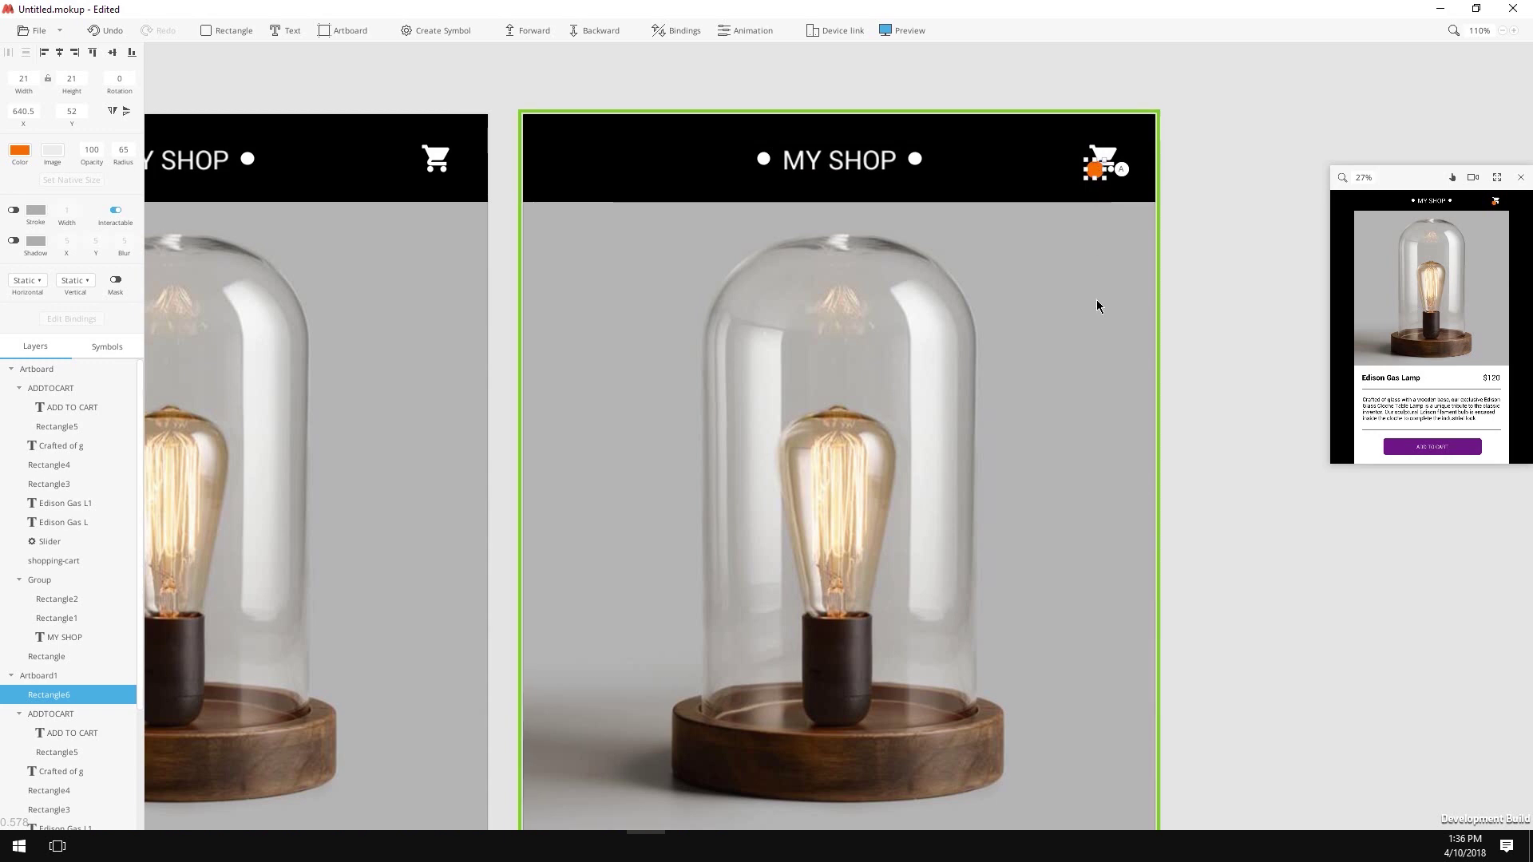
# - Rename the button's text layer on the duplicate artboard as ADD TO CART2
pyautogui.scroll(-10, 1034, 496)
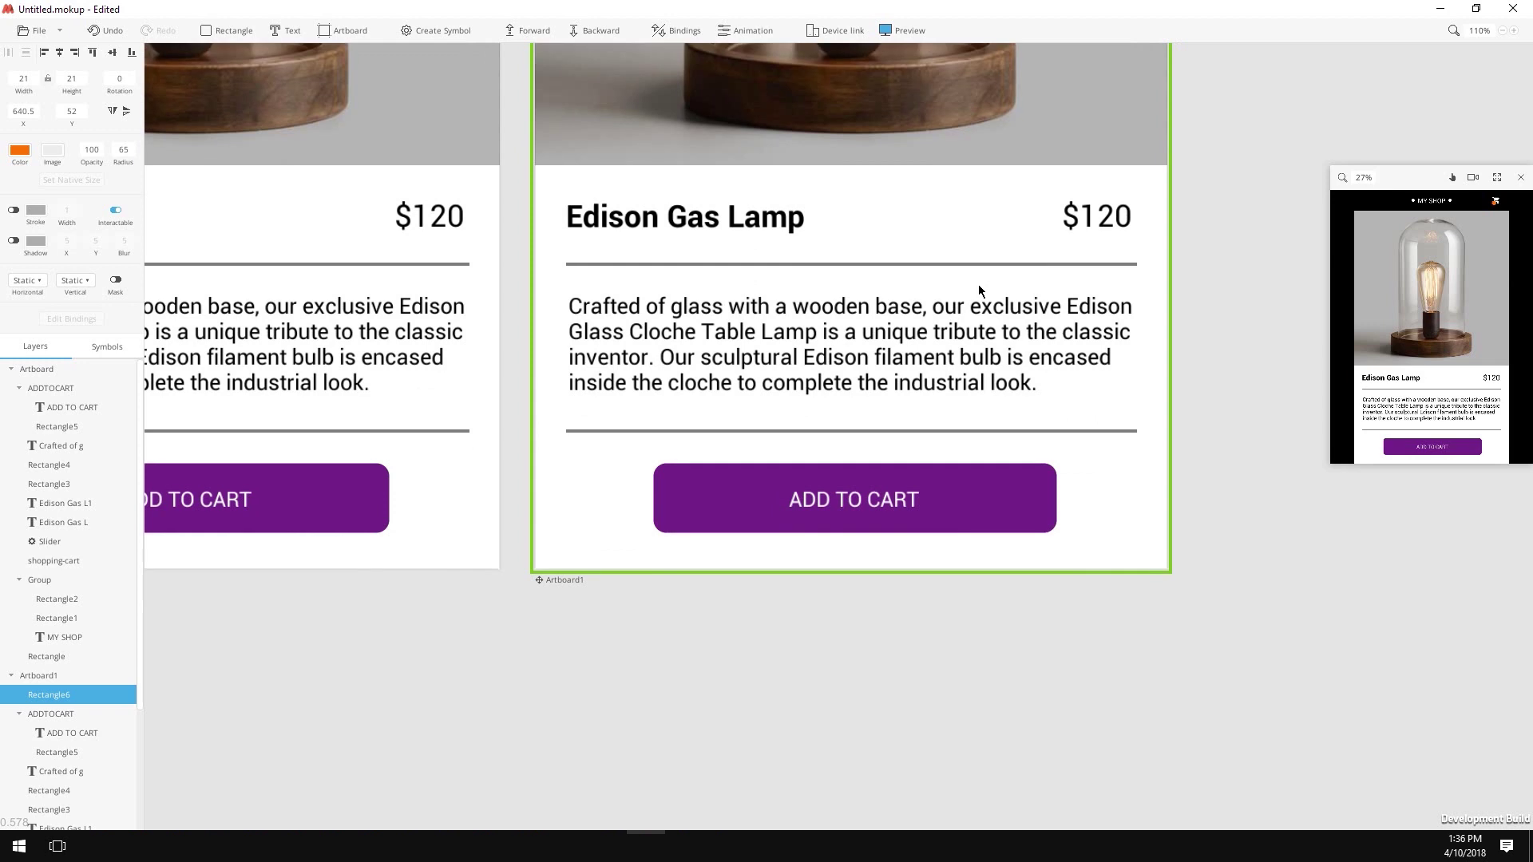
pyautogui.click(754, 503)
pyautogui.doubleClick(798, 500)
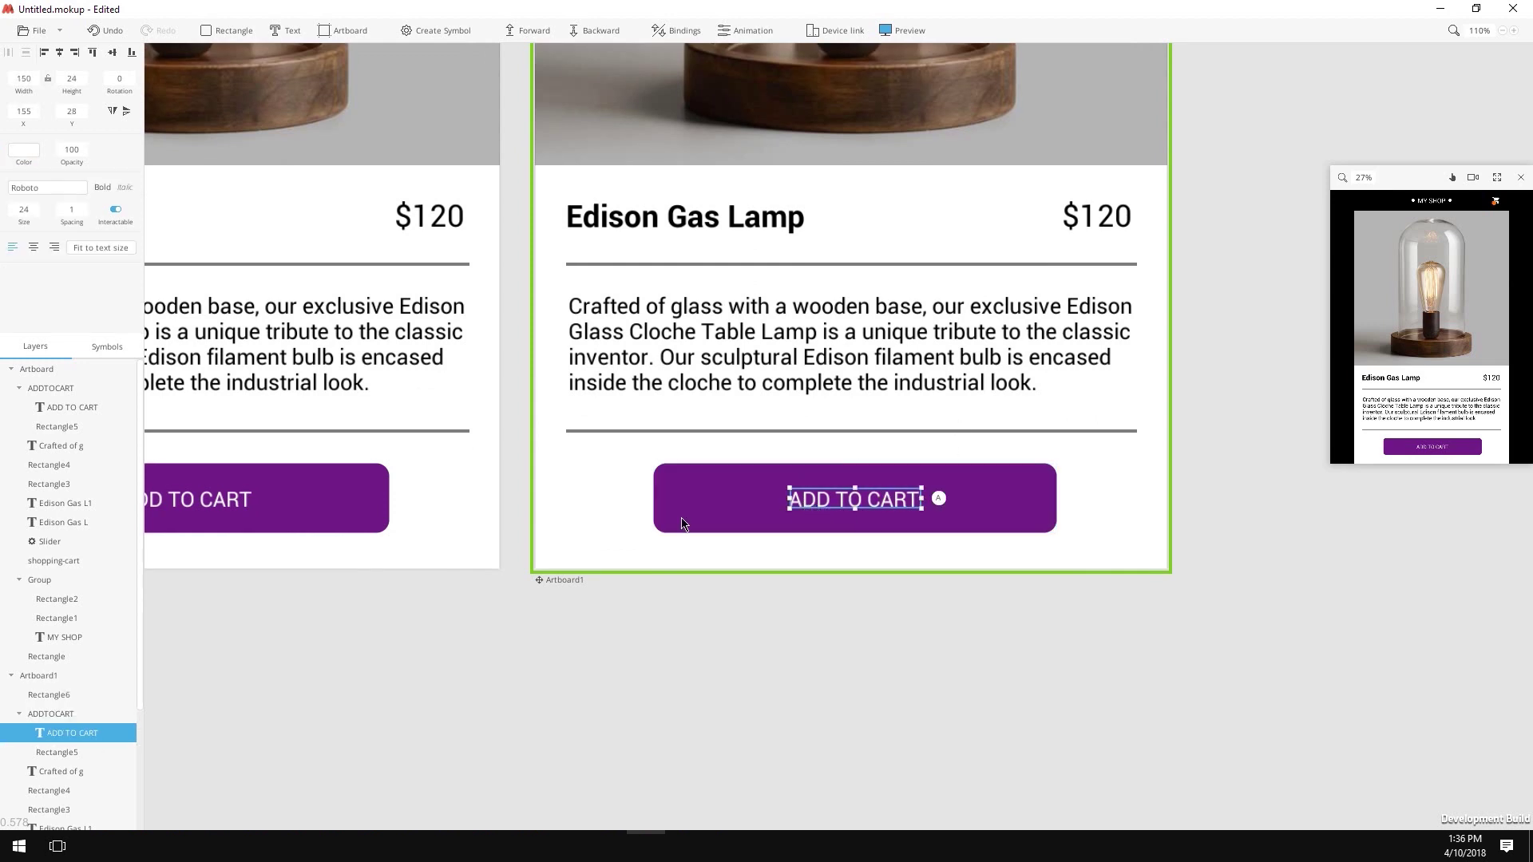
pyautogui.write('2')
# - Change the duplicate button's text to ITEM ADDED and center it on the button rectangle
pyautogui.doubleClick(812, 503)
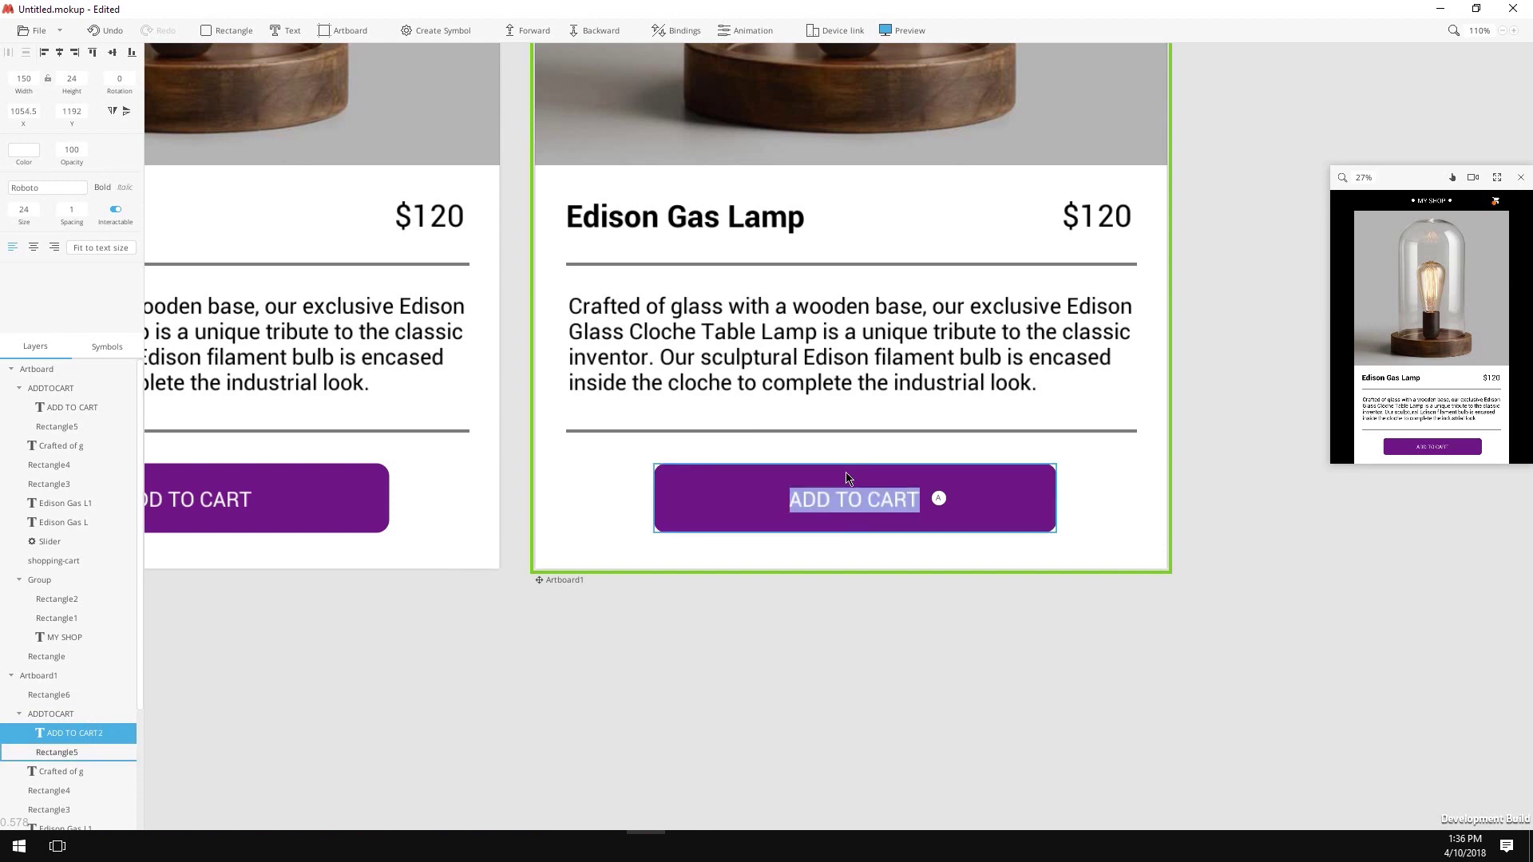
pyautogui.write('ITEM ADDED')
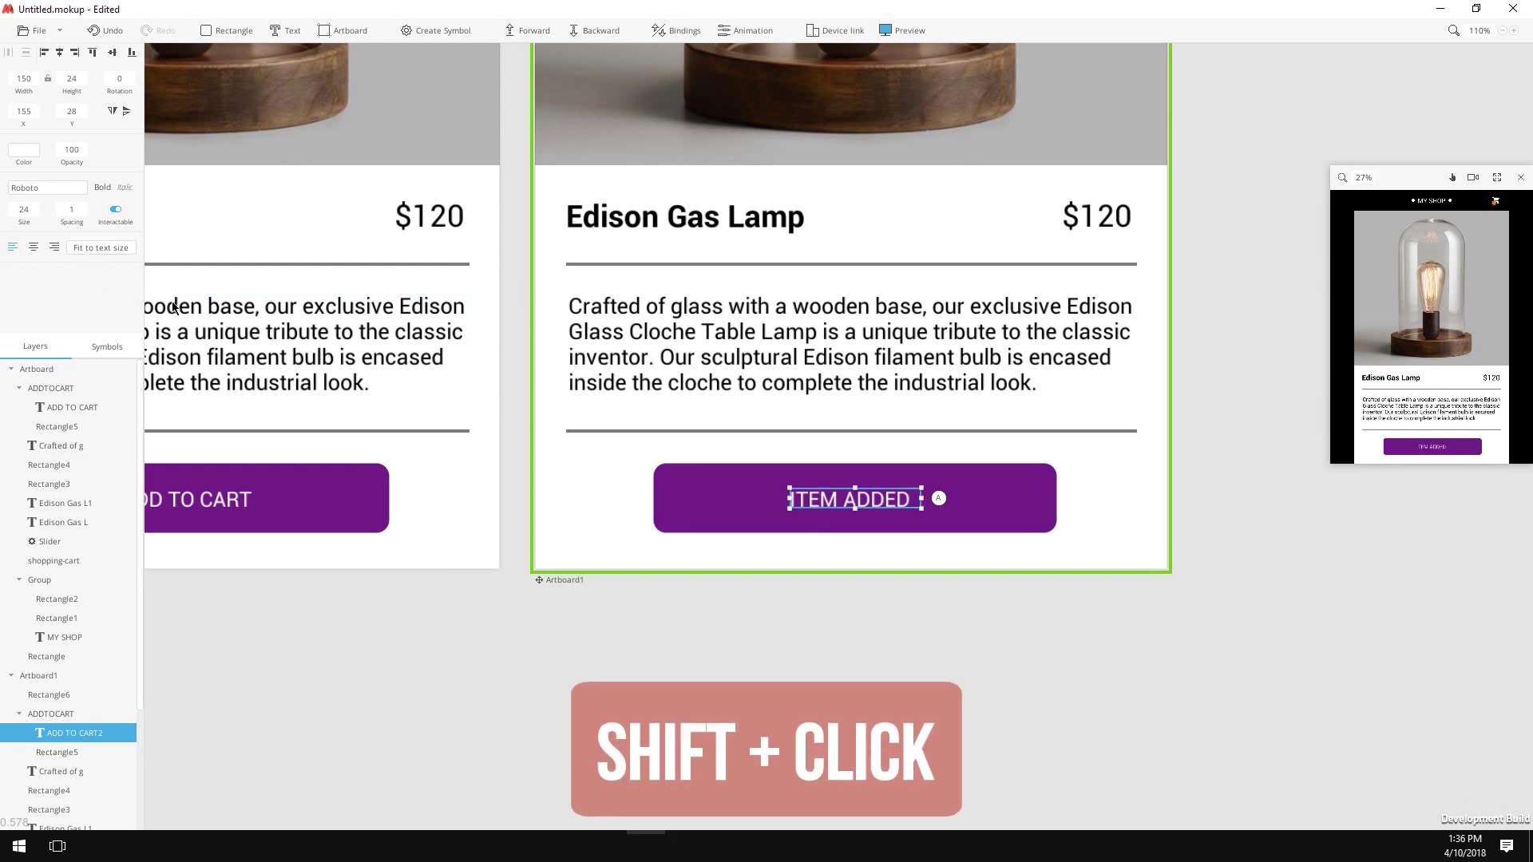
pyautogui.keyDown('shift'); pyautogui.click(701, 502); pyautogui.keyUp('shift')
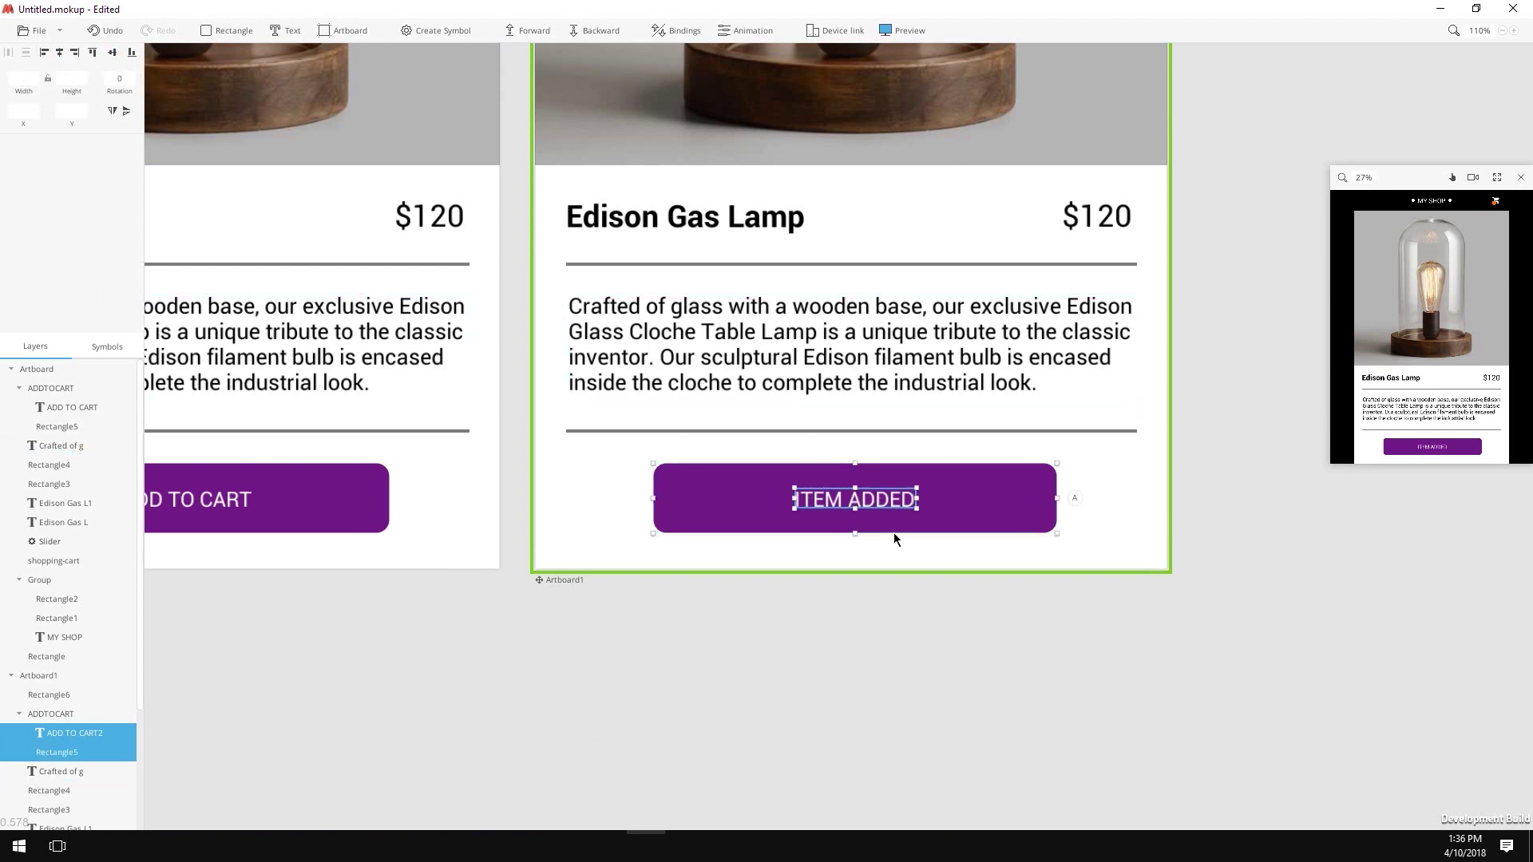
# - Change the fill of the ITEM ADDED button's rectangle to a lighter, paler purple
pyautogui.click(577, 519)
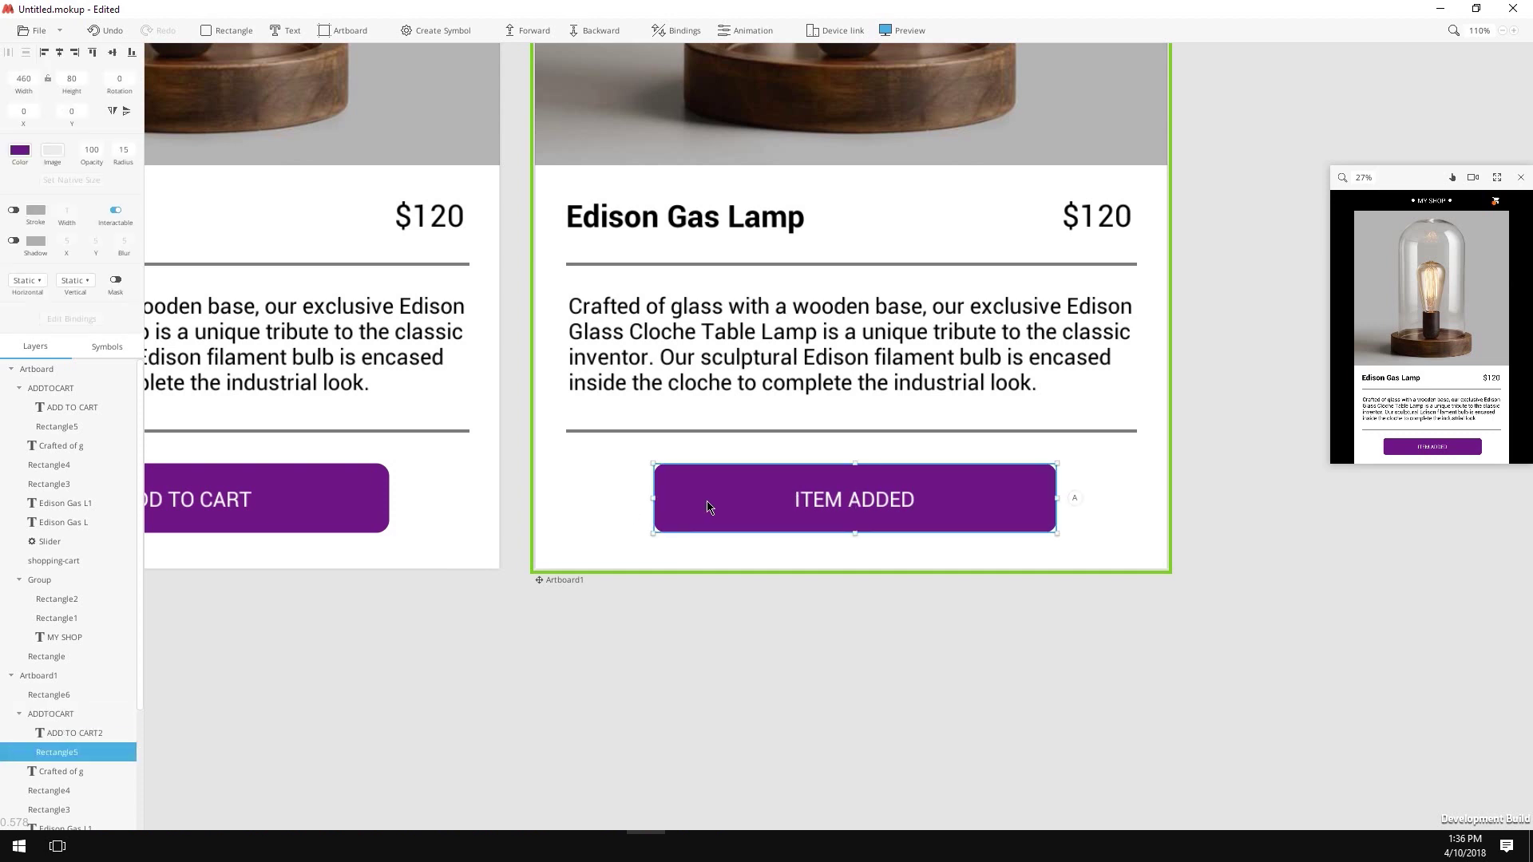
pyautogui.click(20, 149)
pyautogui.moveTo(132, 222); pyautogui.dragTo(98, 246)
pyautogui.click(642, 624)
# - Link the Click event of the first artboard's ADDTOCART button group to Artboard1
pyautogui.scroll(-4, 679, 351)
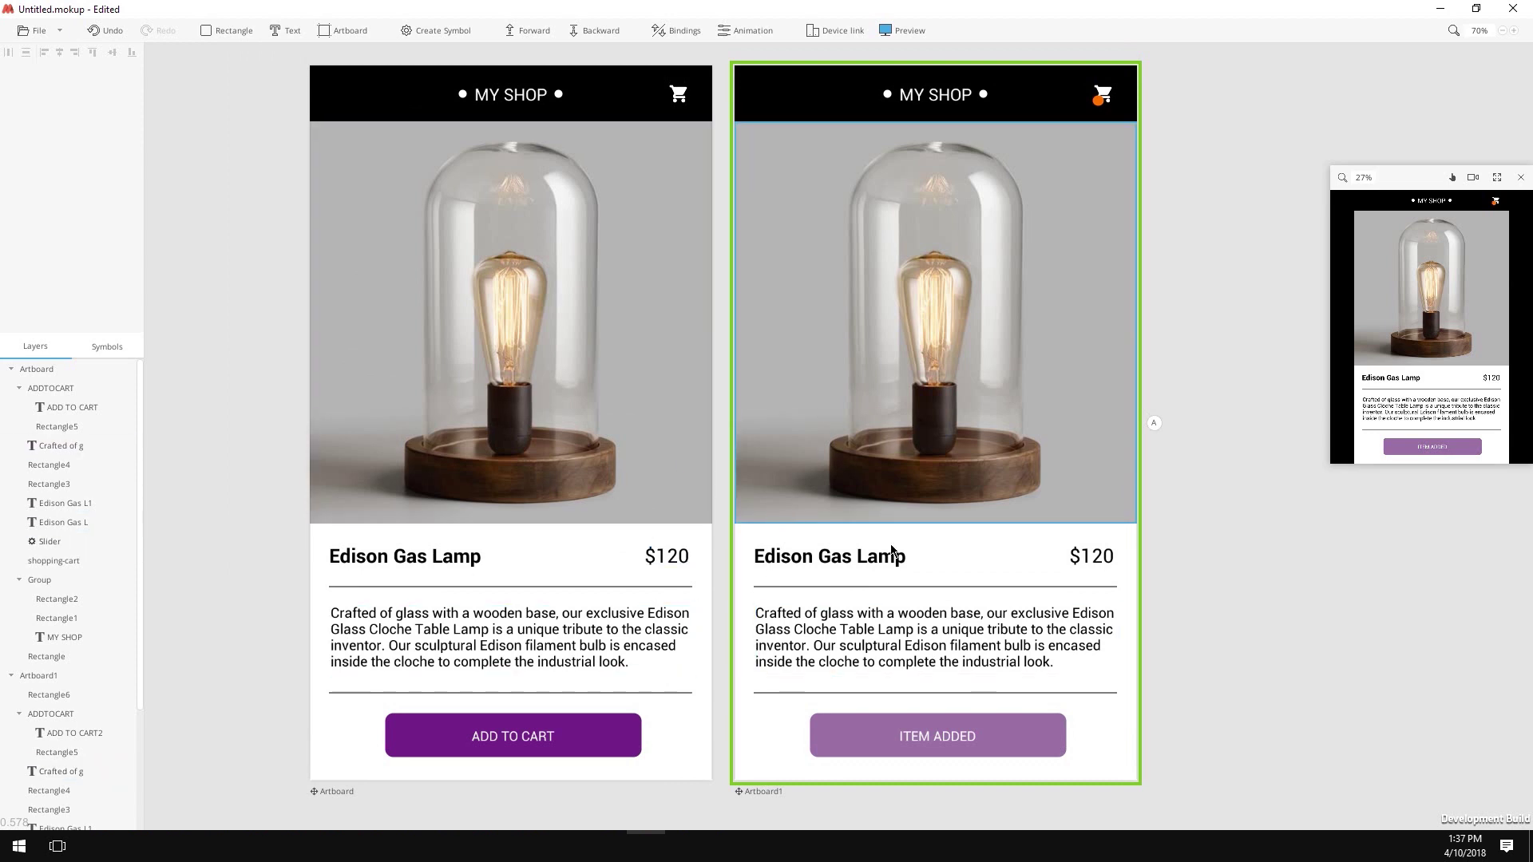
pyautogui.click(606, 746)
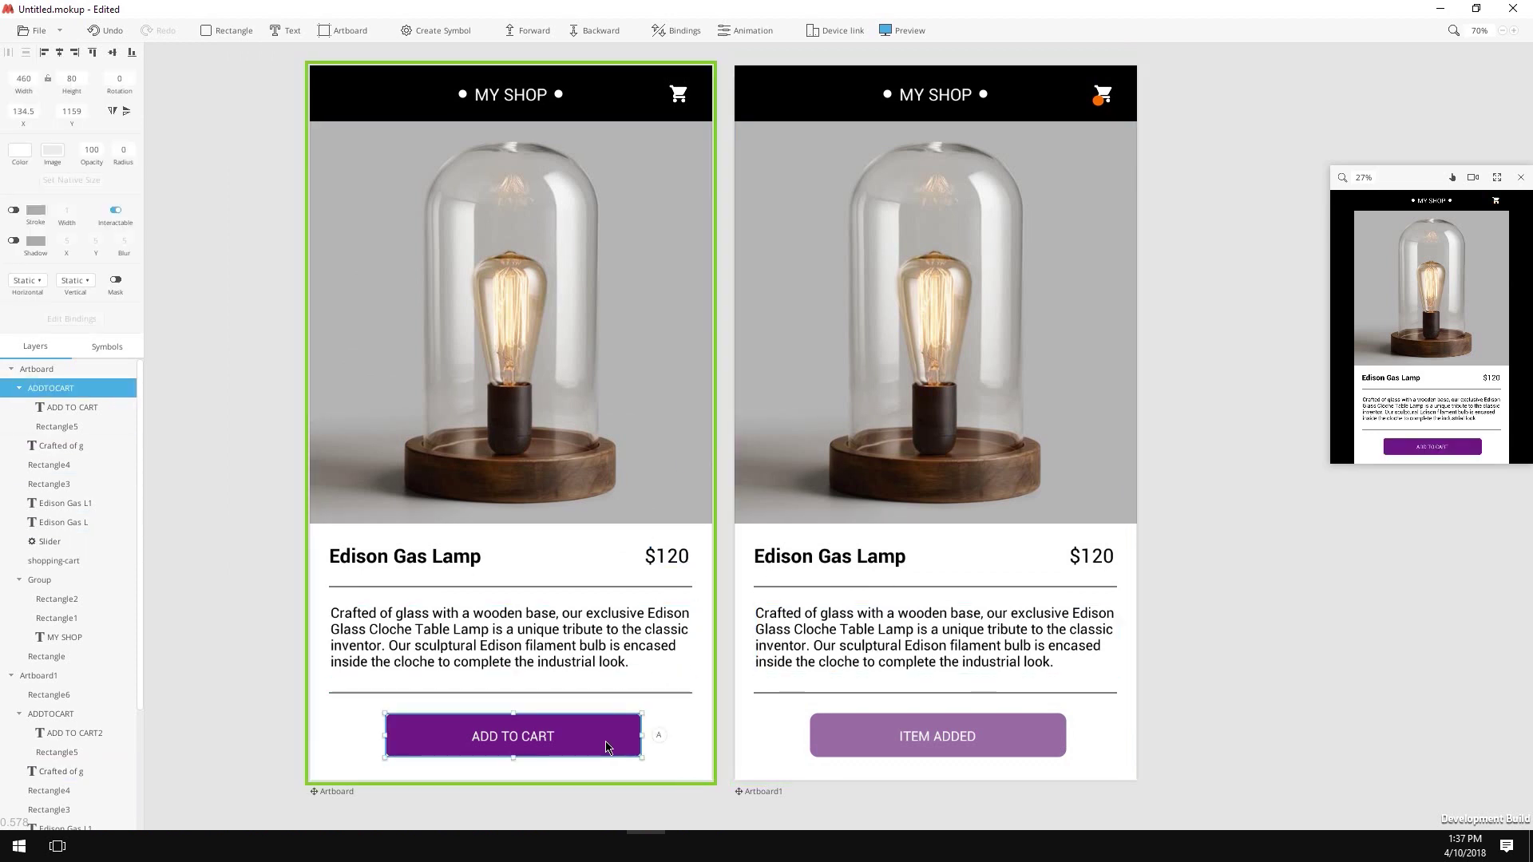
pyautogui.click(658, 737)
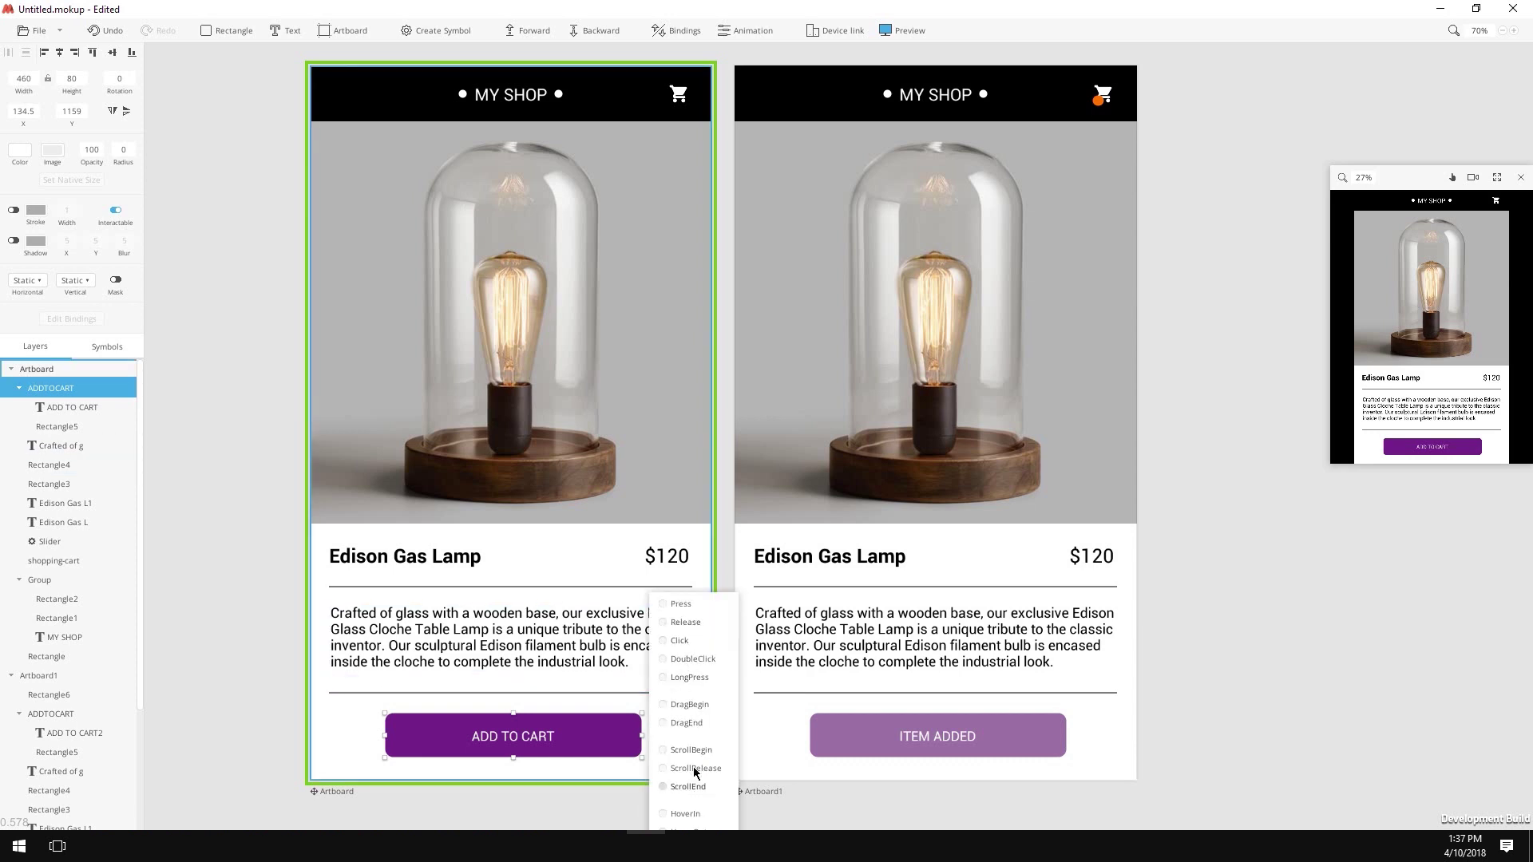
pyautogui.scroll(-3, 620, 639)
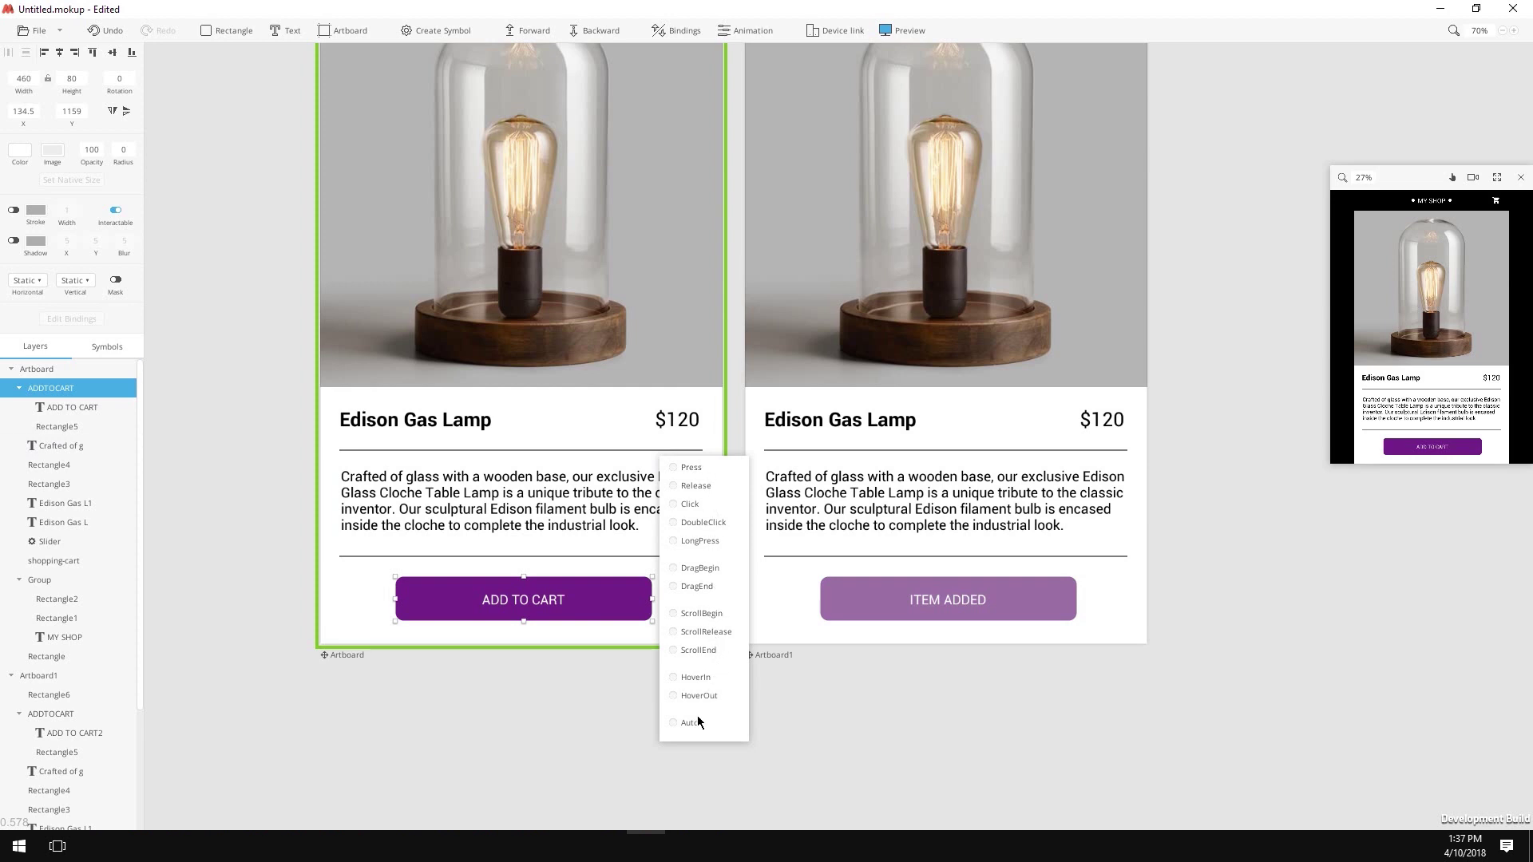
pyautogui.moveTo(693, 511)
pyautogui.mouseDown()
pyautogui.moveTo(1057, 568)
pyautogui.moveTo(1116, 600)
pyautogui.mouseUp()
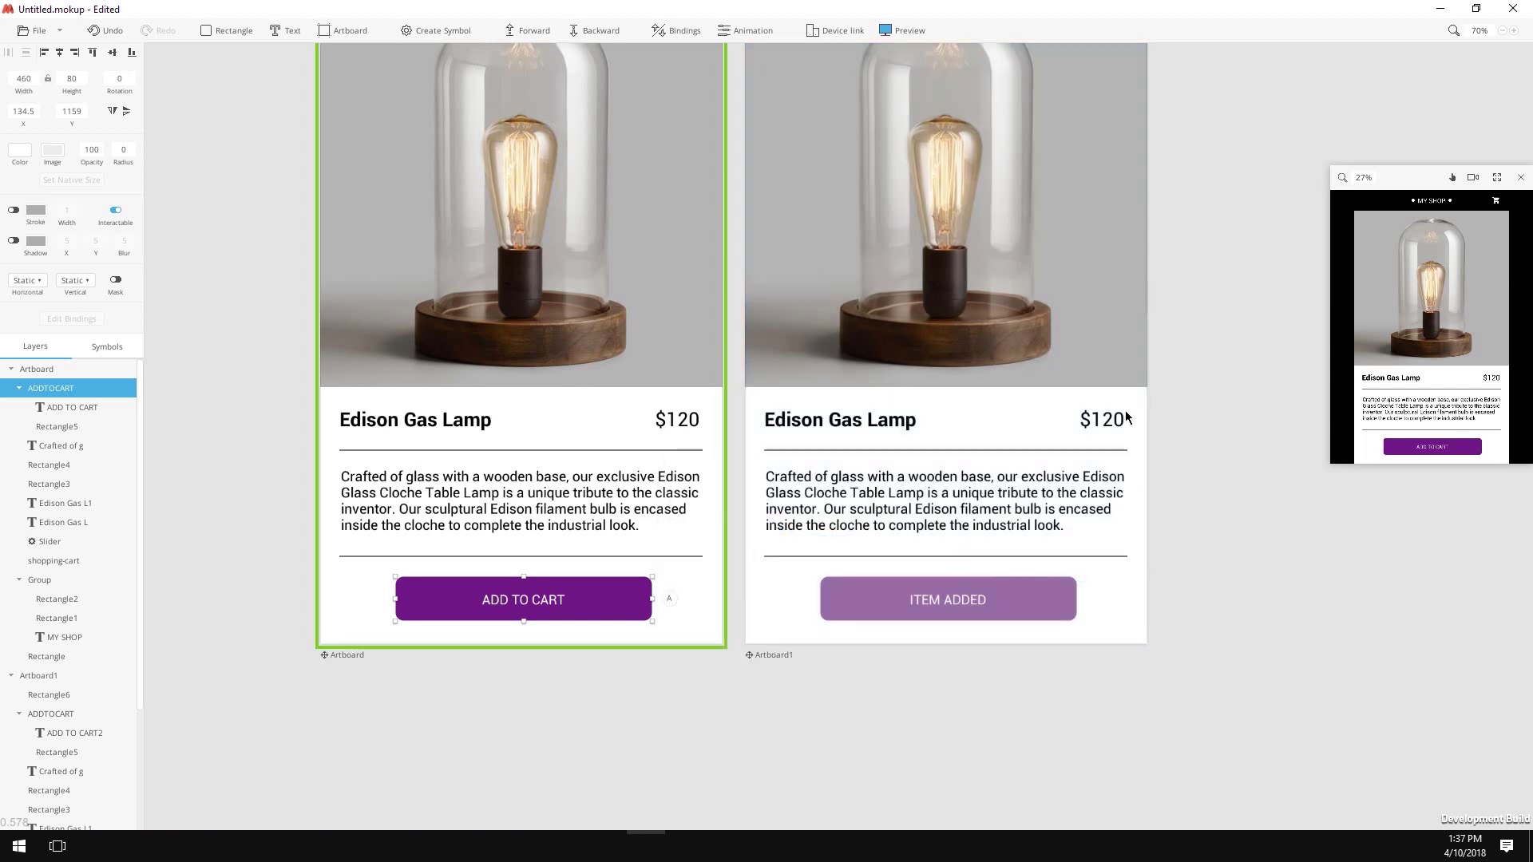
pyautogui.scroll(3, 1095, 356)
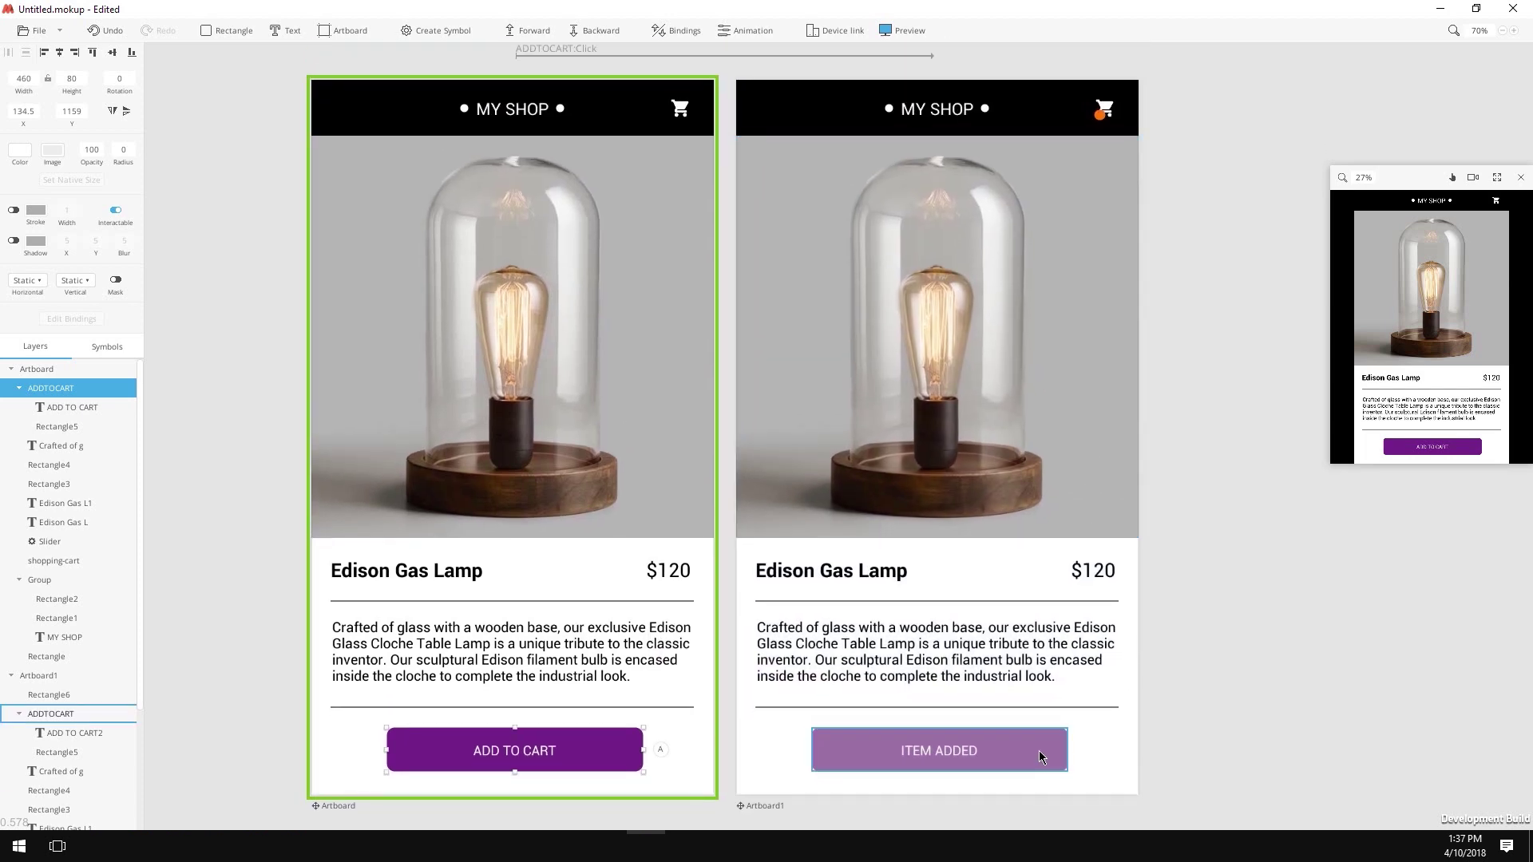
# - Link the Click event of the ITEM ADDED button group on Artboard1 back to the first artboard
pyautogui.click(1040, 756)
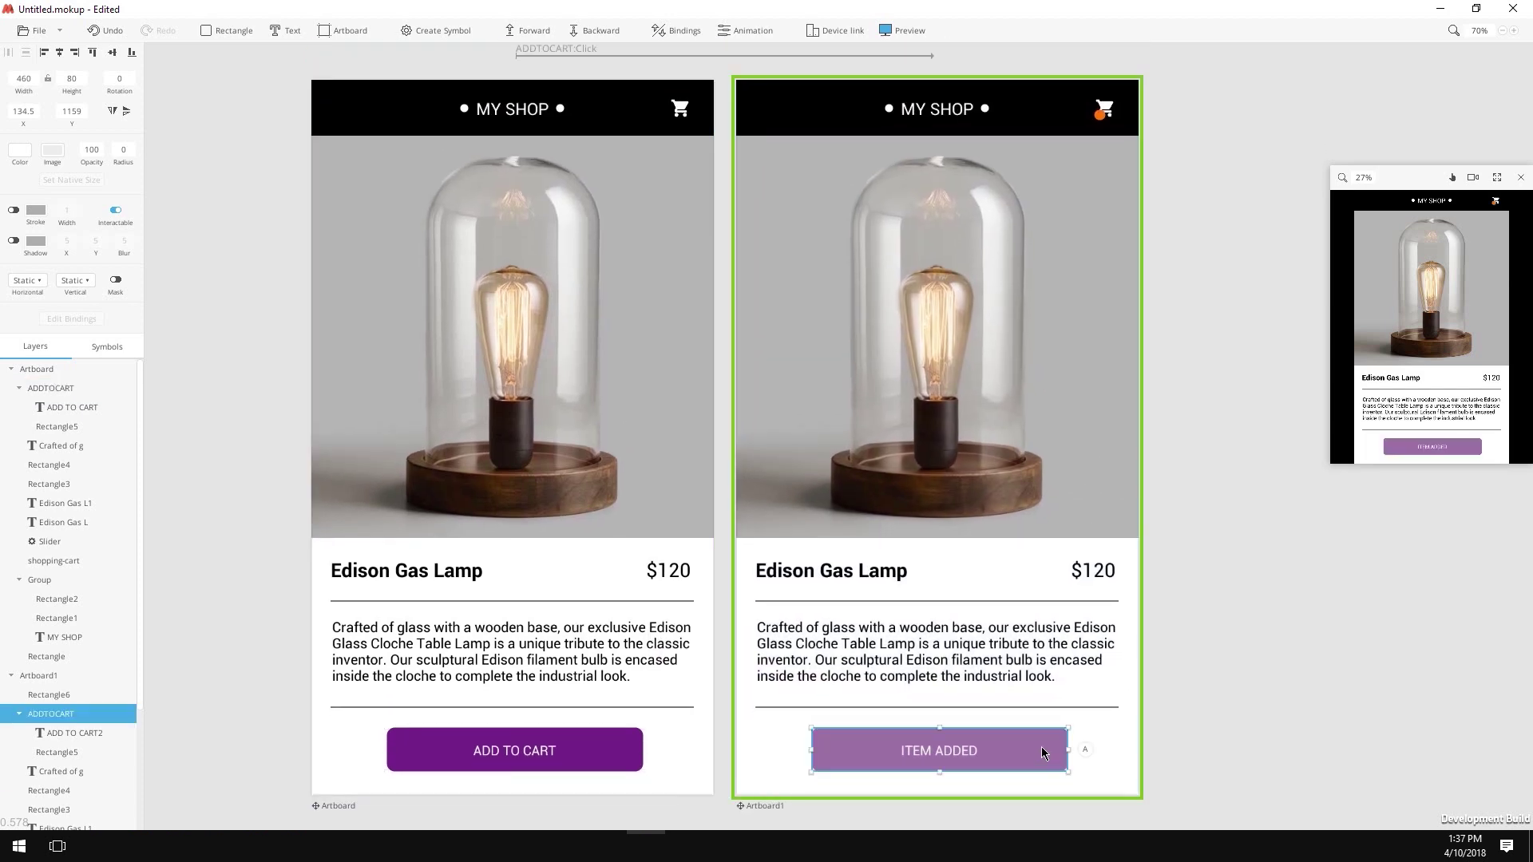
pyautogui.click(1086, 751)
pyautogui.moveTo(1104, 654); pyautogui.dragTo(682, 765)
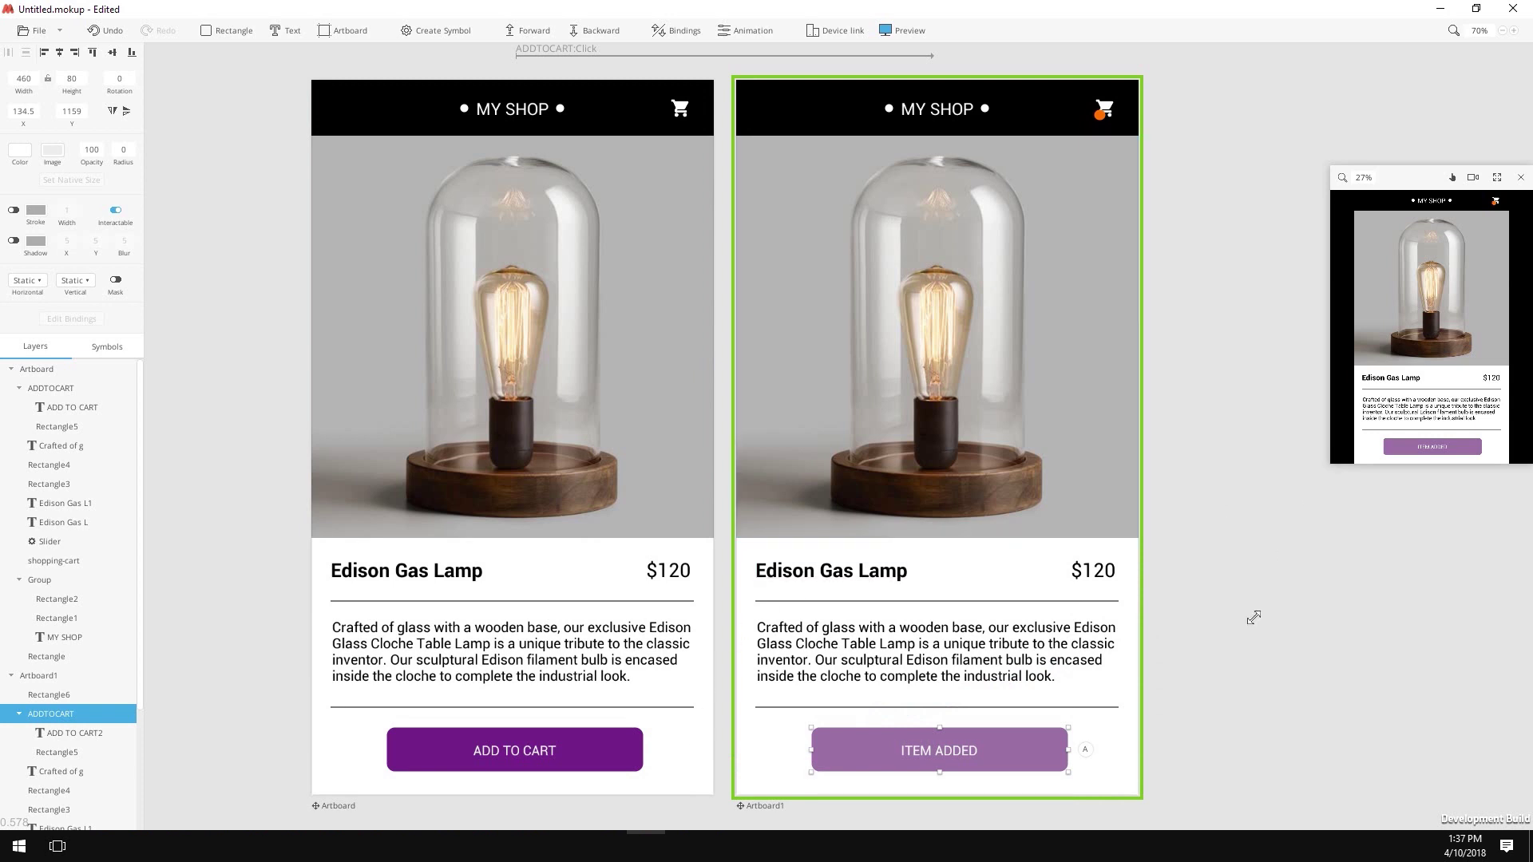
# - Enlarge the preview window and test switching between the ADD TO CART and ITEM ADDED states from the first artboard
pyautogui.moveTo(1253, 617); pyautogui.dragTo(1166, 749)
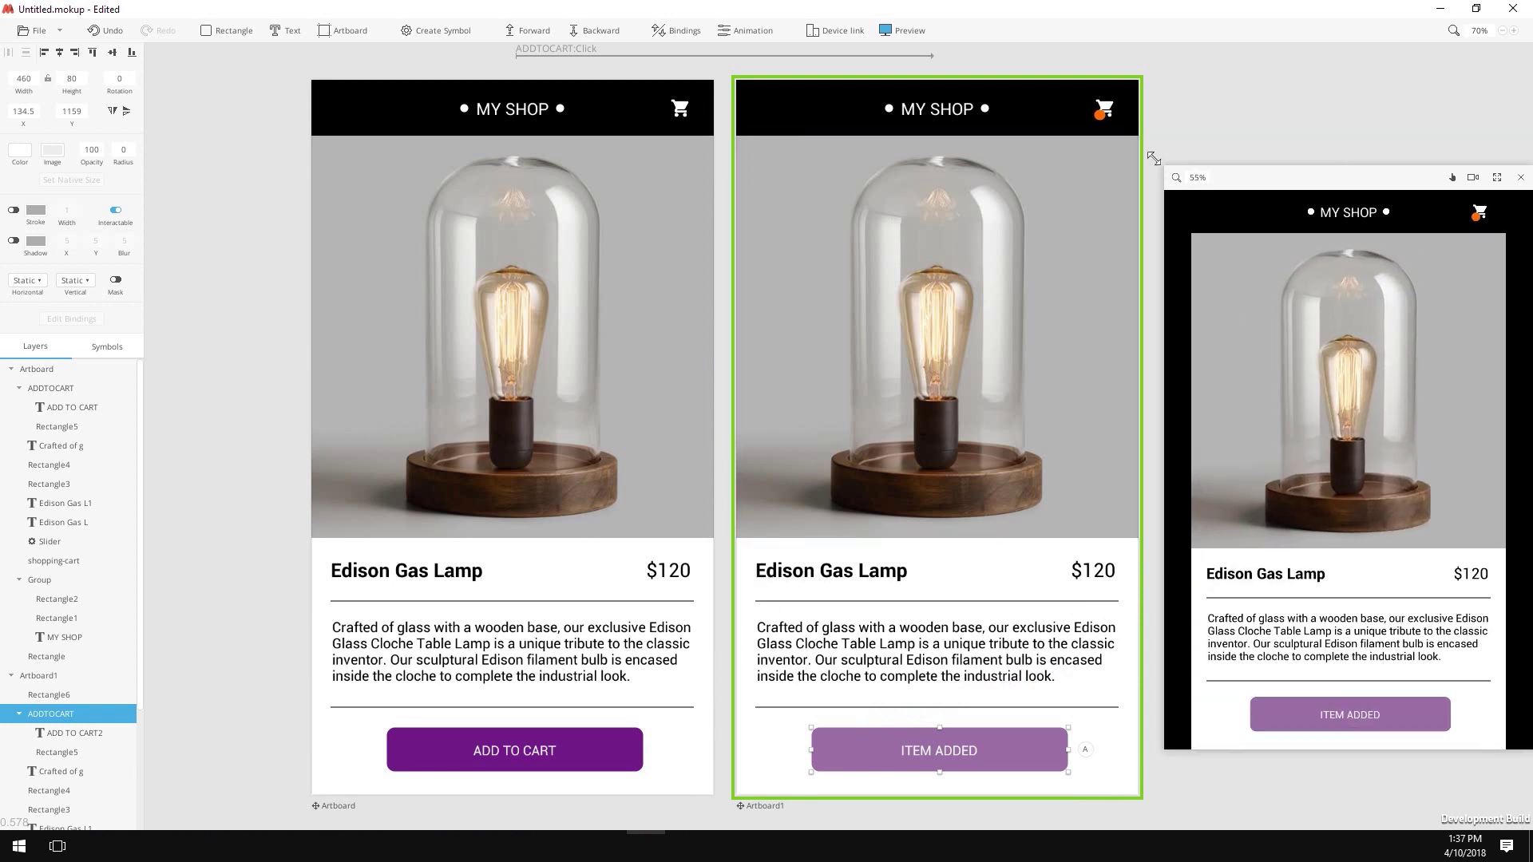
pyautogui.moveTo(1153, 159); pyautogui.dragTo(1123, 117)
pyautogui.click(526, 601)
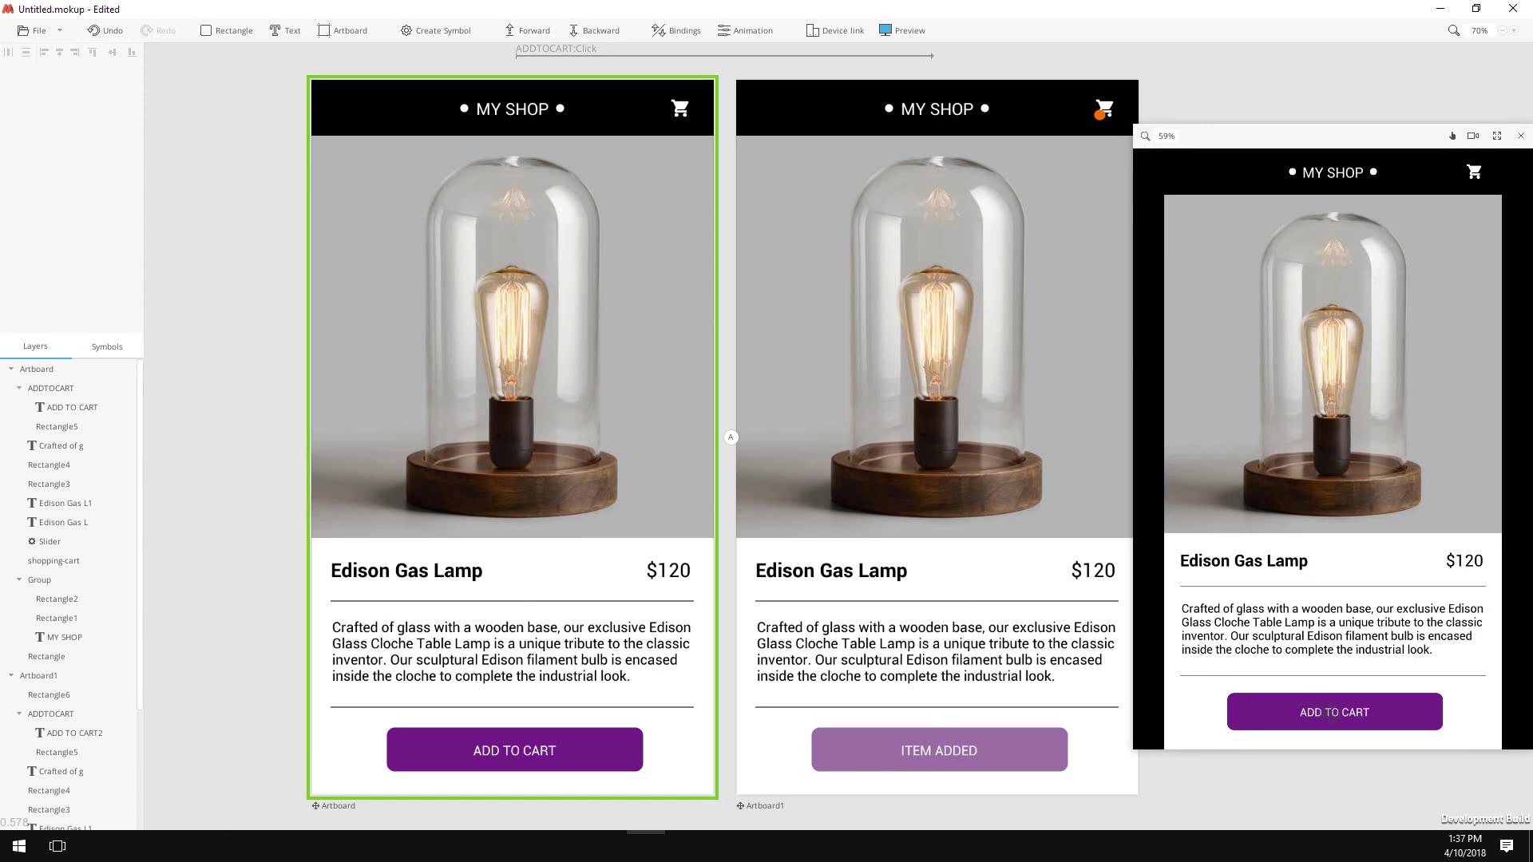
pyautogui.click(1395, 709)
pyautogui.click(1395, 709)
pyautogui.click(1396, 709)
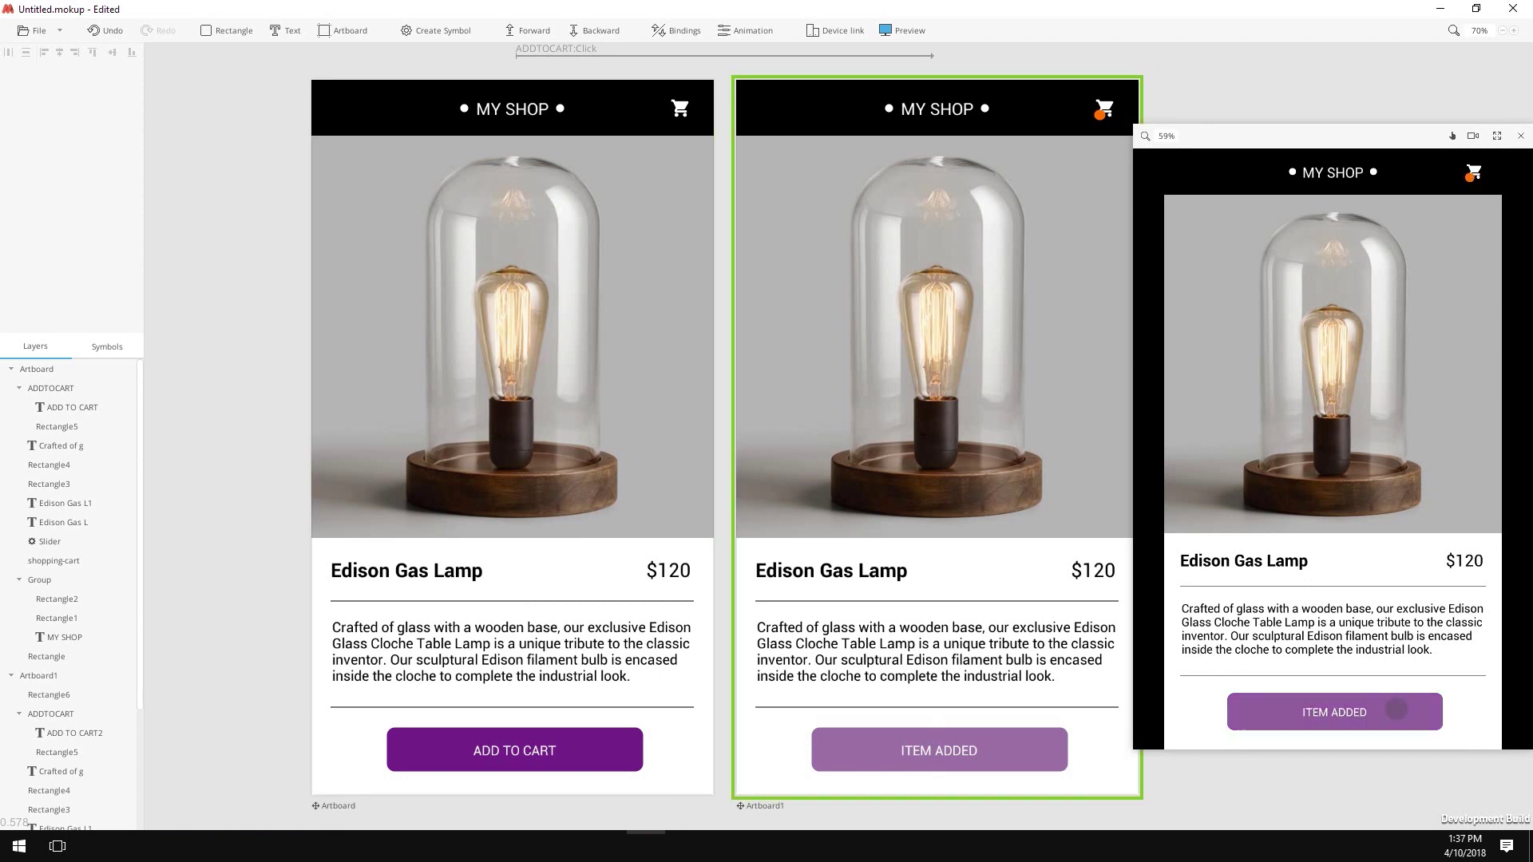
pyautogui.click(1395, 709)
pyautogui.click(1396, 708)
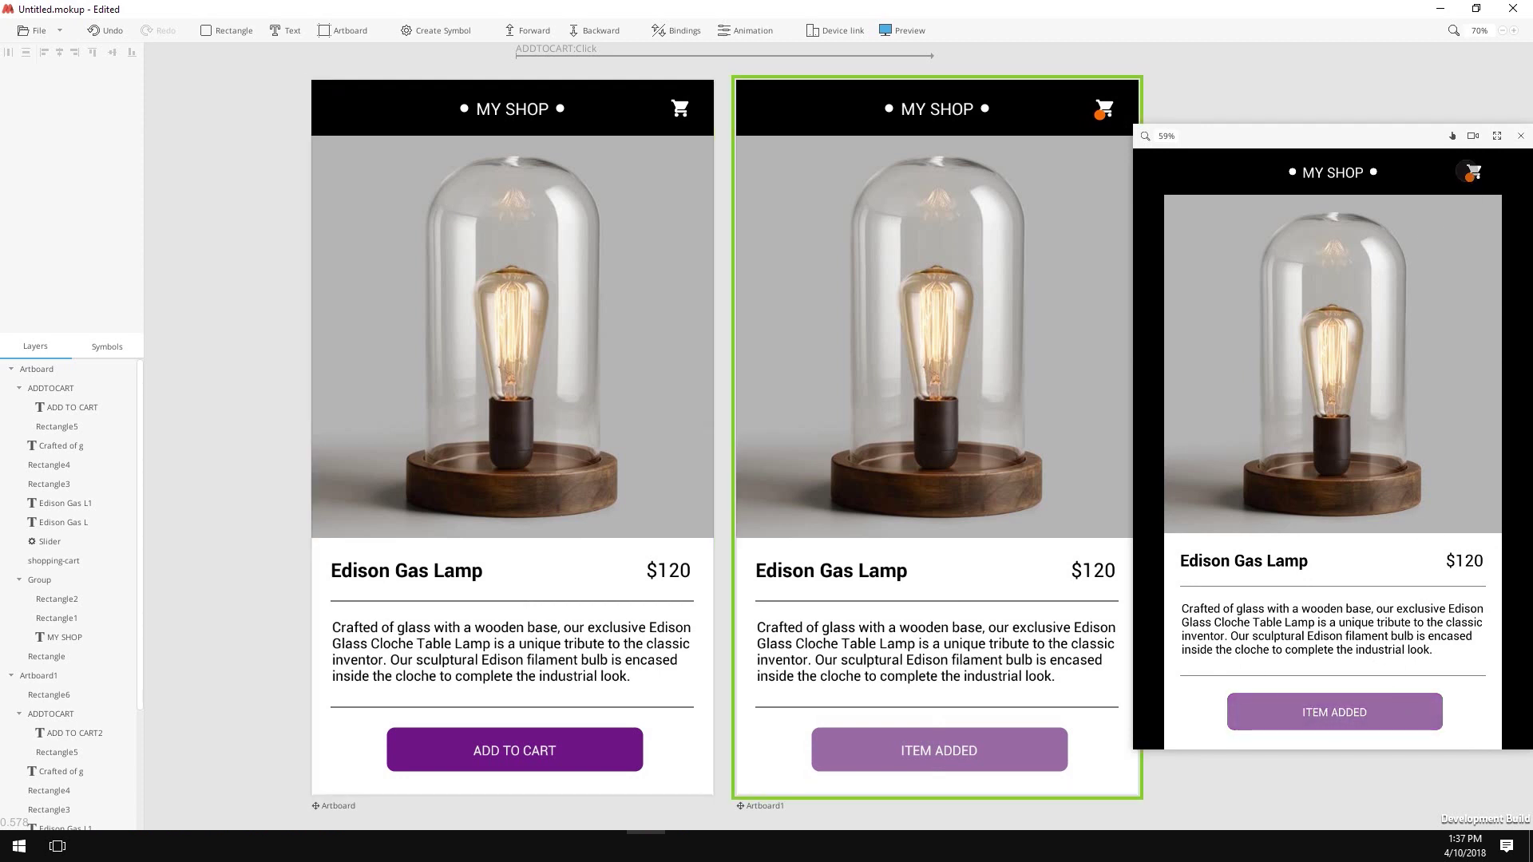
pyautogui.click(1381, 712)
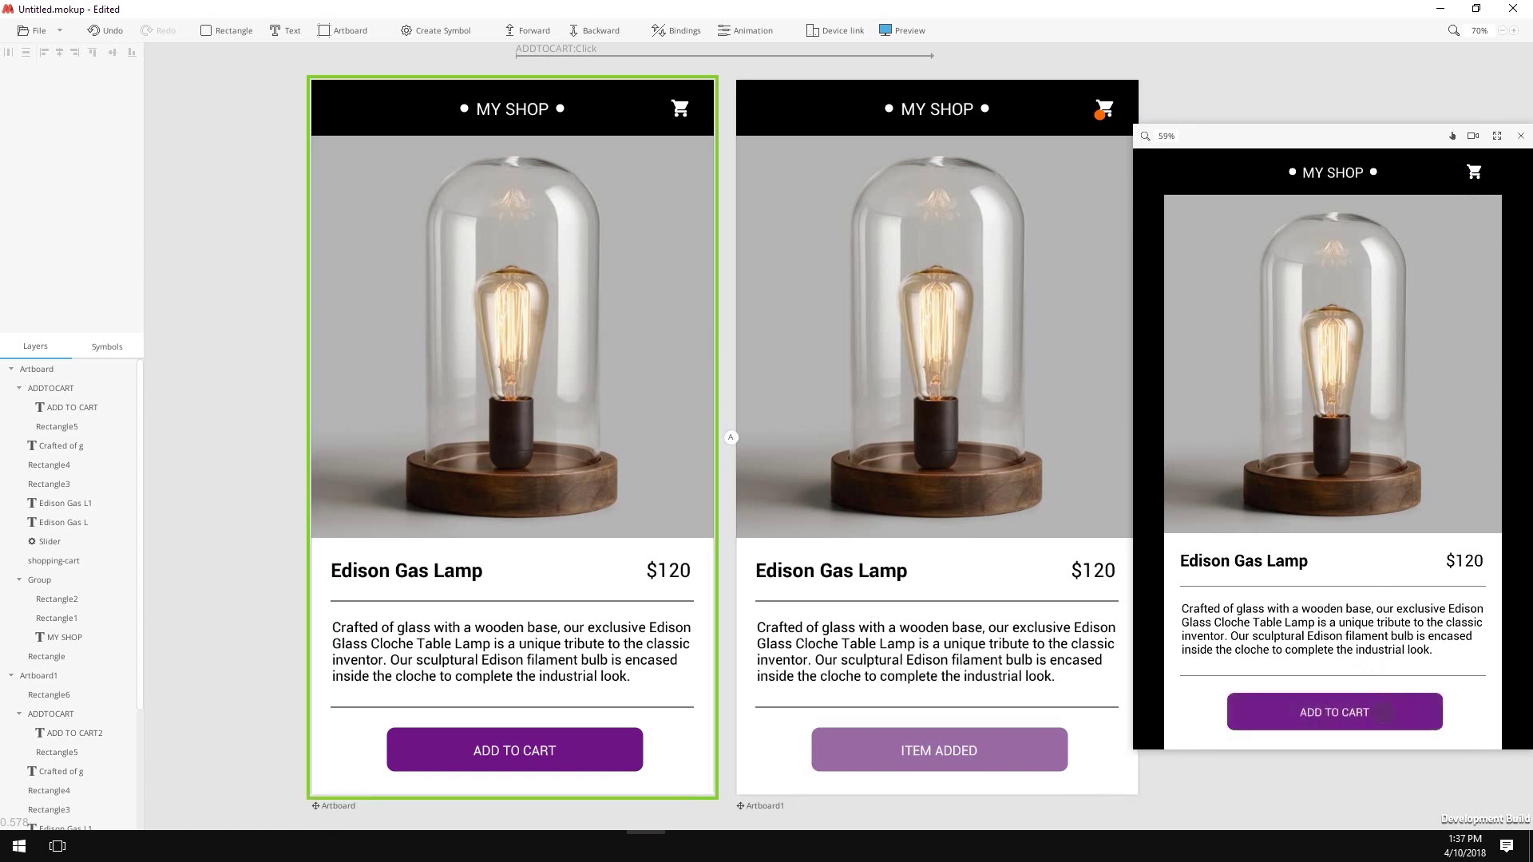
pyautogui.click(1382, 712)
# - Swipe through the slider images in the preview of the ITEM ADDED screen
pyautogui.click(1389, 513)
pyautogui.click(1397, 443)
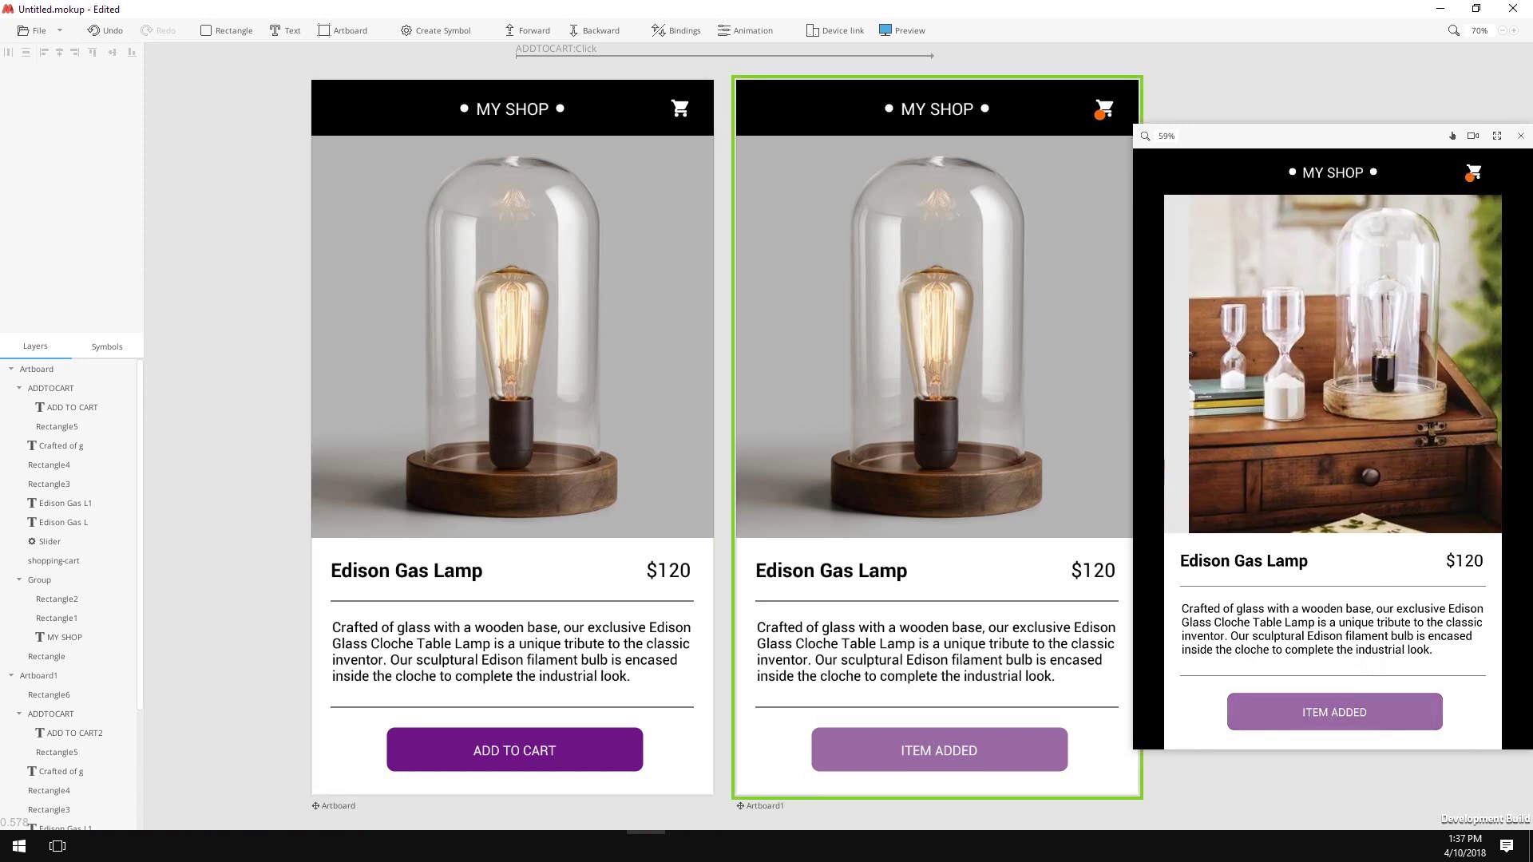
pyautogui.click(1397, 443)
pyautogui.click(1397, 443)
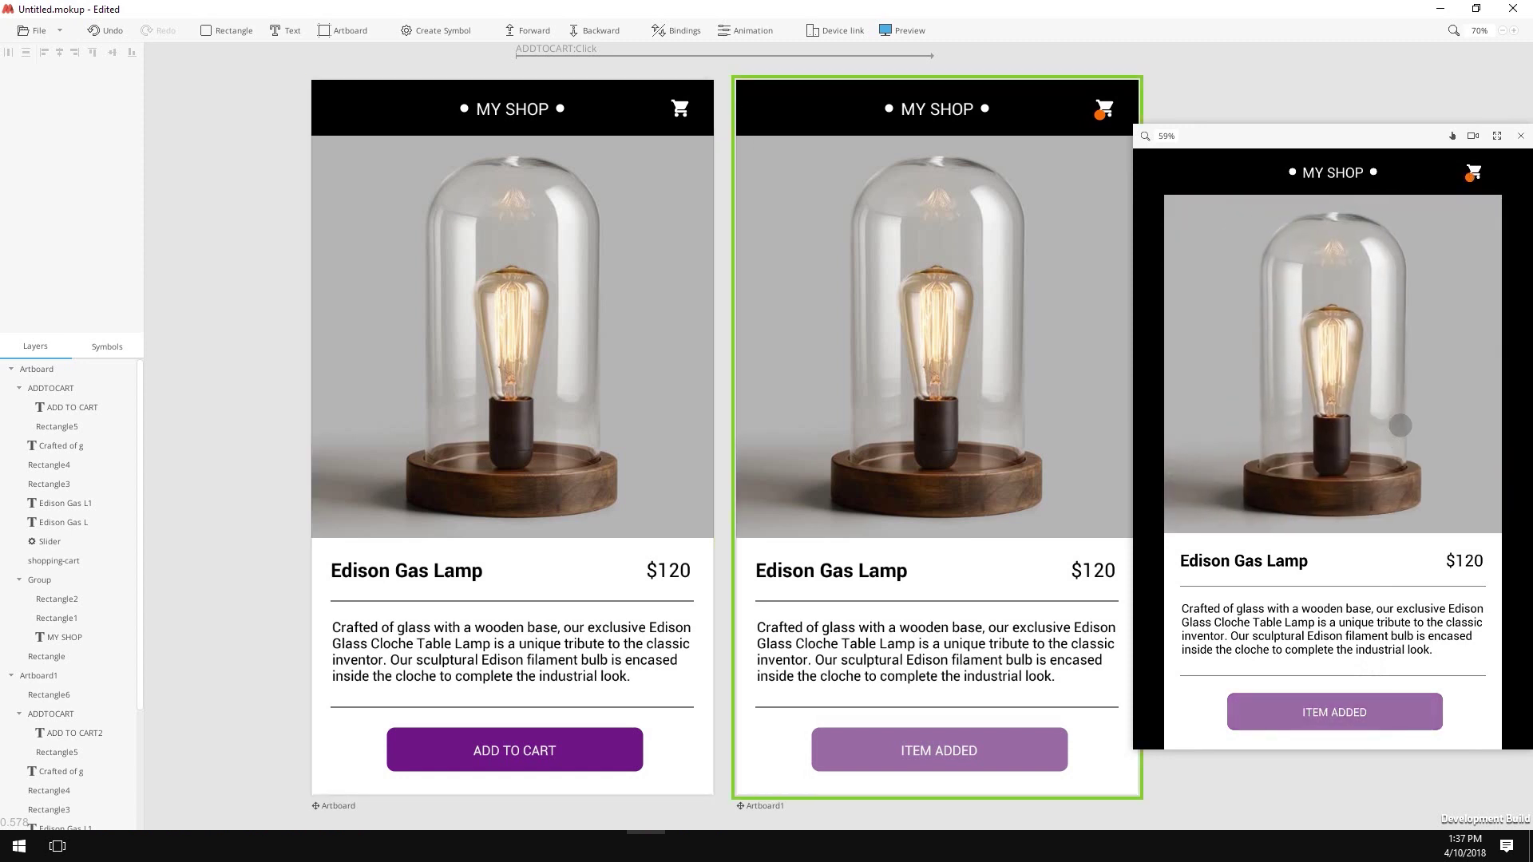